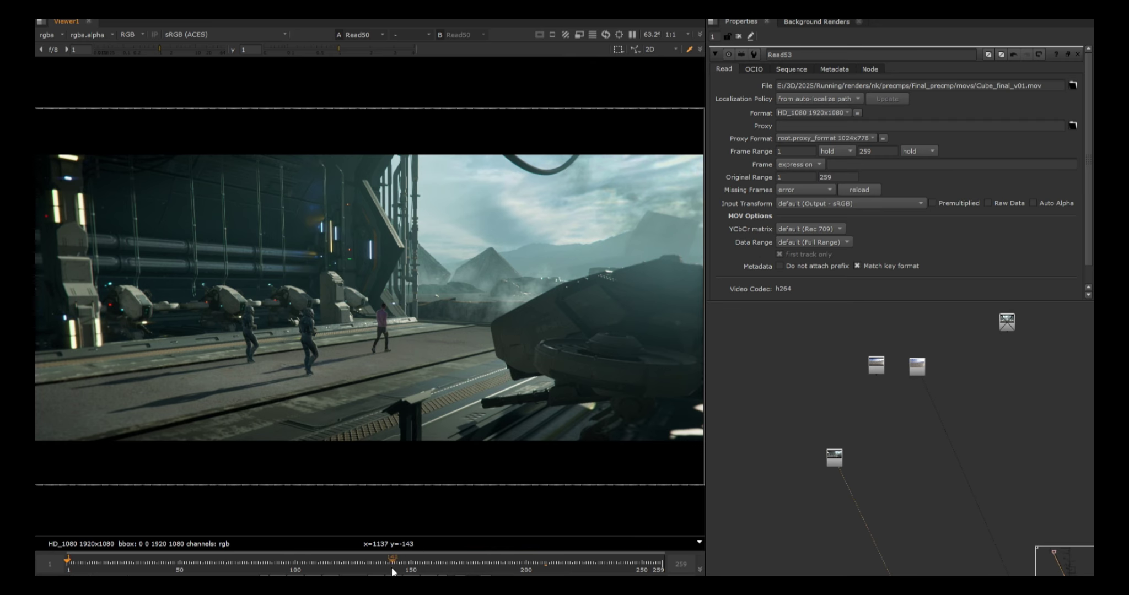
# Step: Go to frame 150 of the finished comp and display the 4K desert plate Read52 in the viewer
pyautogui.click(411, 566)
pyautogui.scroll(-5, 866, 366)
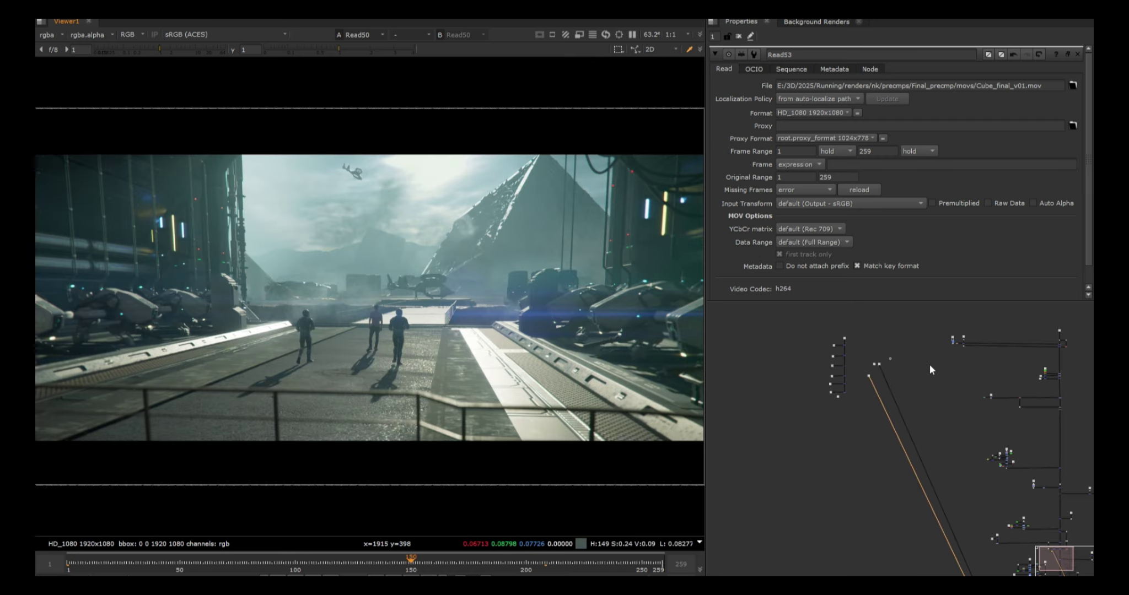
pyautogui.scroll(2, 1004, 329)
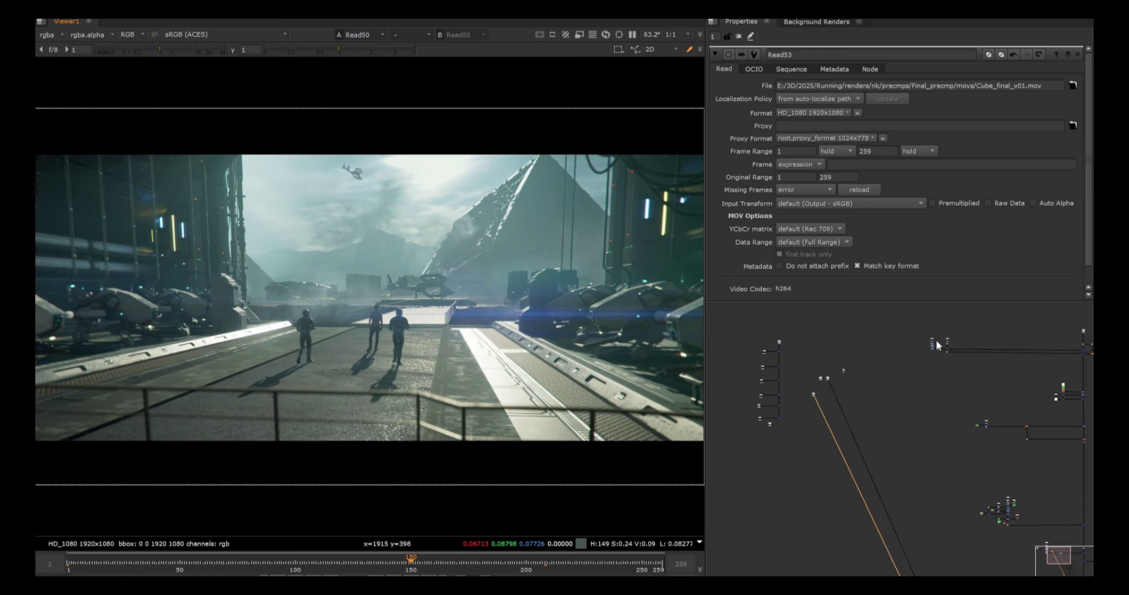
pyautogui.scroll(8, 838, 373)
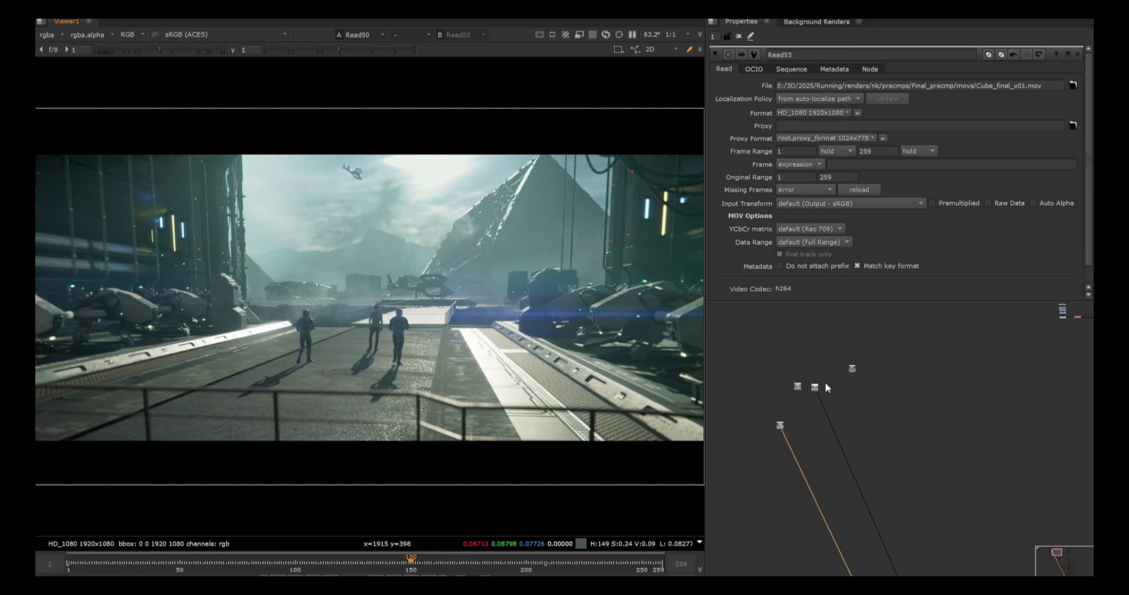
pyautogui.click(814, 377)
pyautogui.press('1')
pyautogui.scroll(-3, 570, 338)
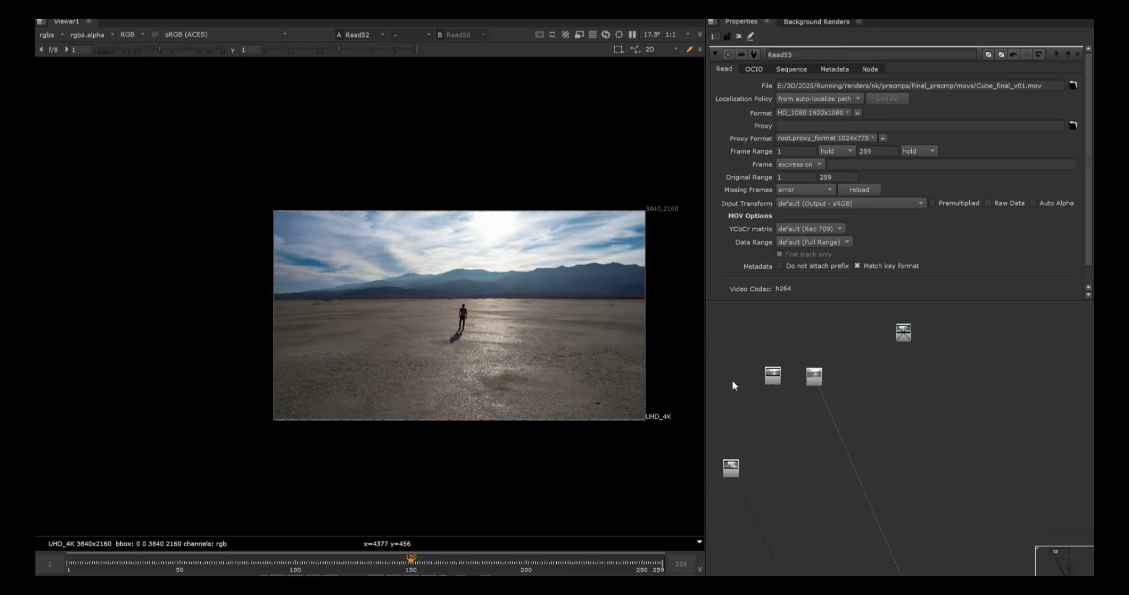
# Step: Switch the viewer to the finished comp Read50 and back to the 4K plate to compare them
pyautogui.press('1')
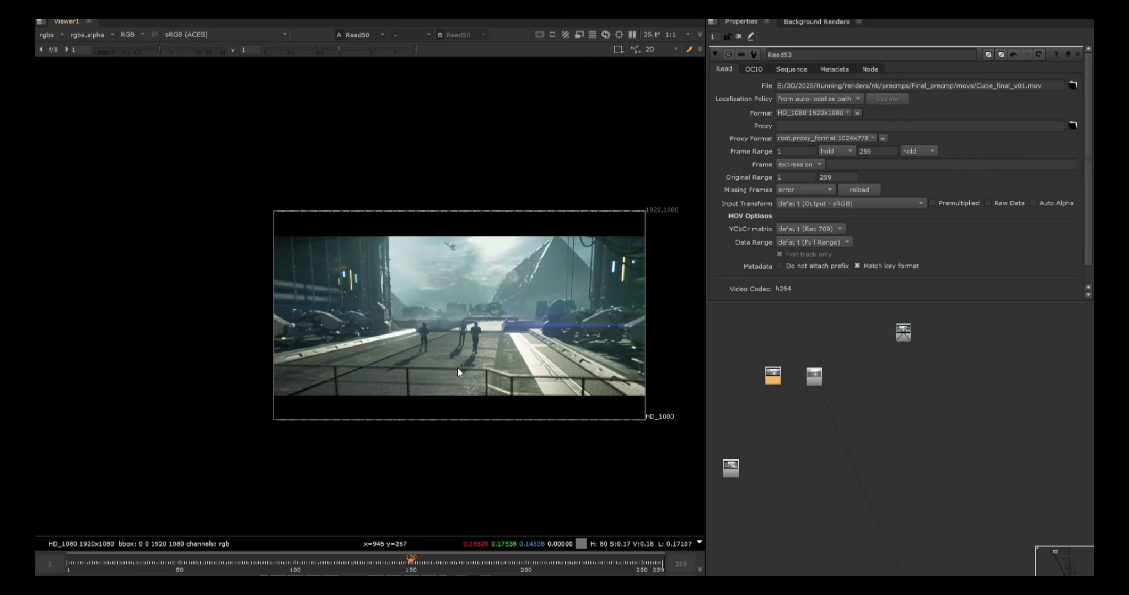
pyautogui.scroll(1, 463, 343)
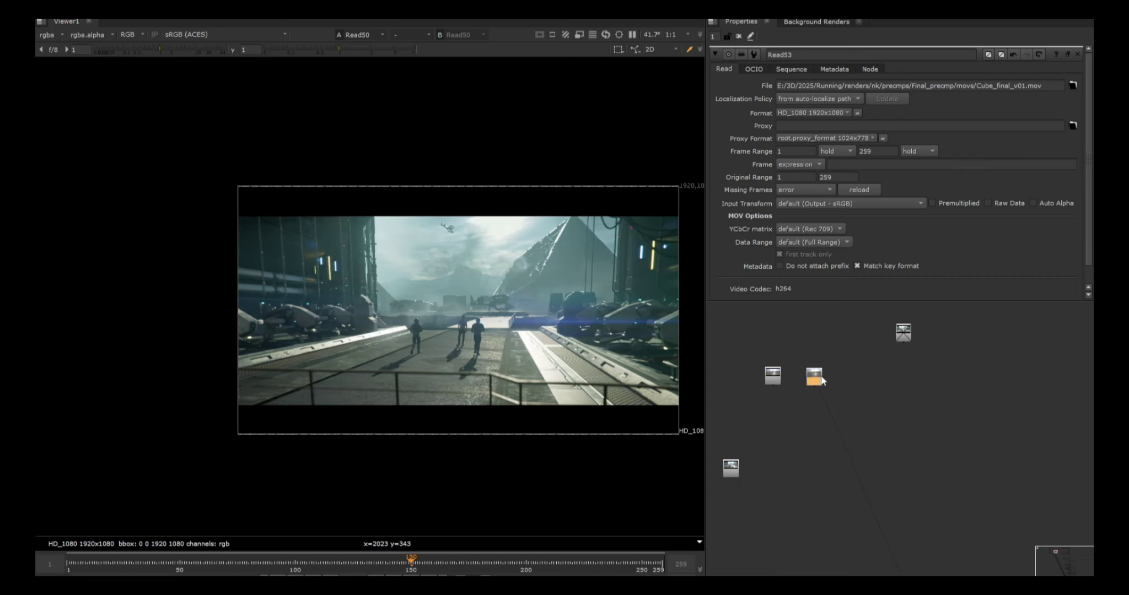
pyautogui.press('1')
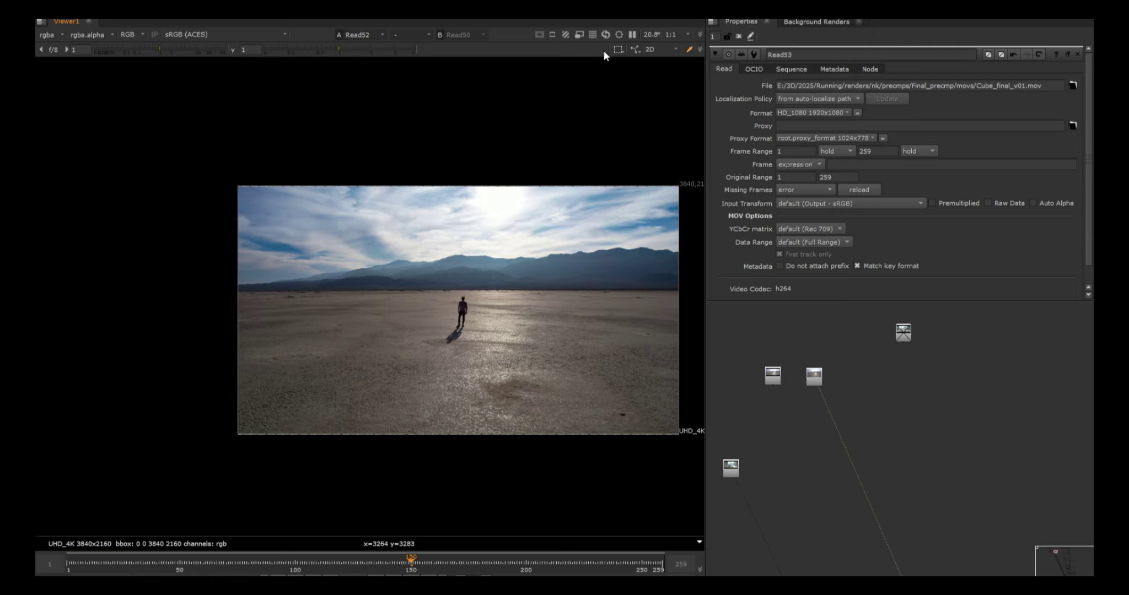
# Step: Mask the viewer fully to the 2.35:1 aspect ratio over the 4K plate
pyautogui.click(551, 37)
pyautogui.click(559, 80)
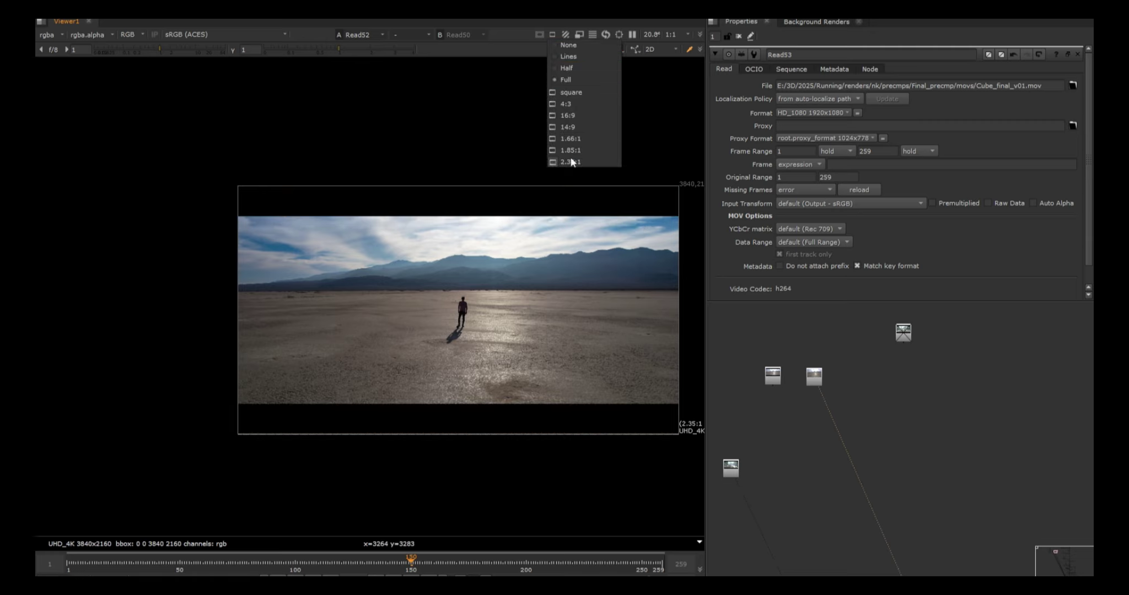
pyautogui.click(493, 271)
pyautogui.moveTo(193, 169); pyautogui.dragTo(685, 214)
pyautogui.moveTo(219, 403); pyautogui.dragTo(644, 478)
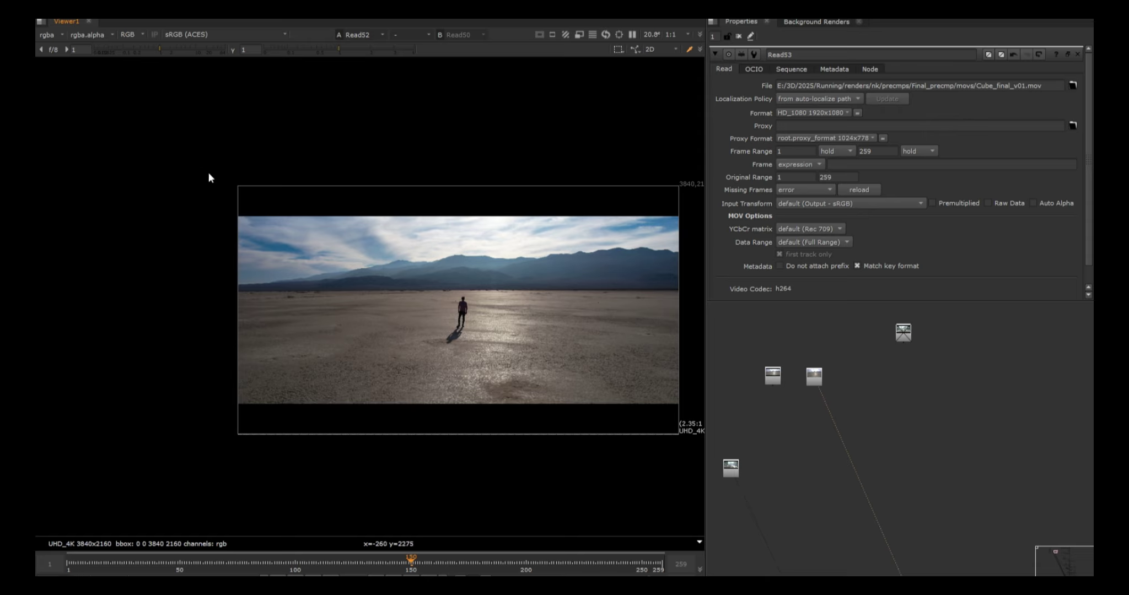
pyautogui.moveTo(199, 166); pyautogui.dragTo(692, 220)
# Step: Compare the framing of the HD plate Read51 with that of the 4K plate Read52 in the viewer
pyautogui.scroll(3, 772, 385)
pyautogui.press('1')
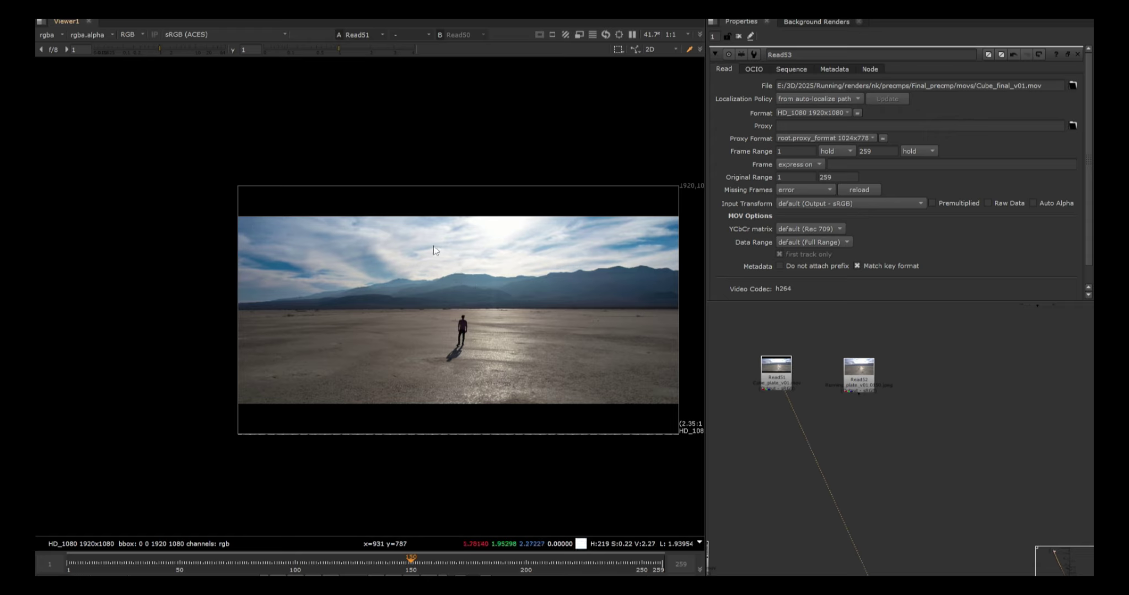
pyautogui.click(856, 372)
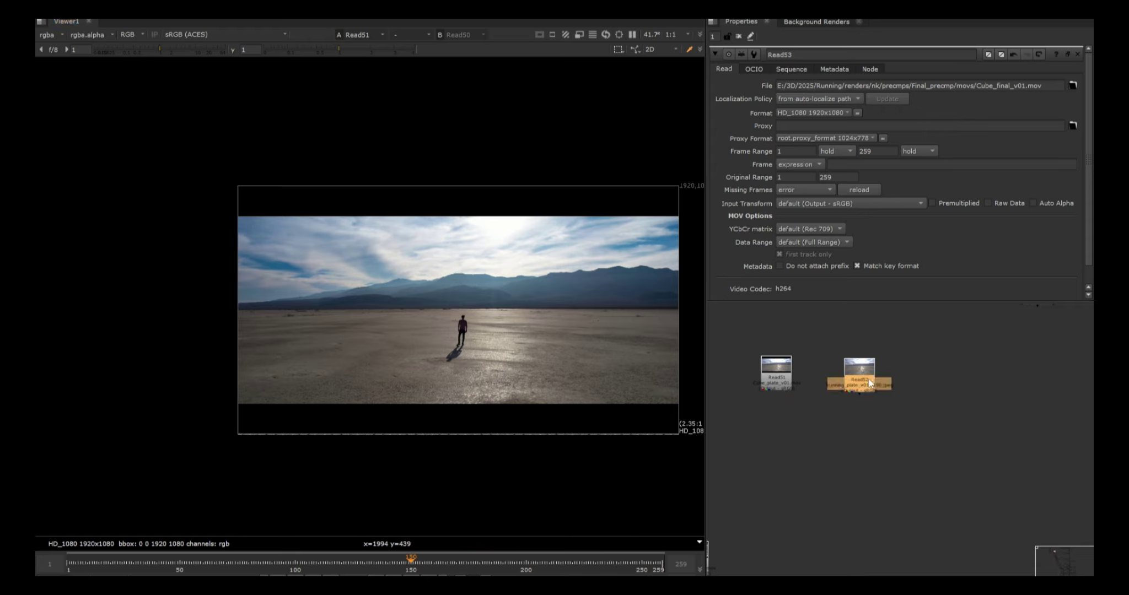
pyautogui.press('1')
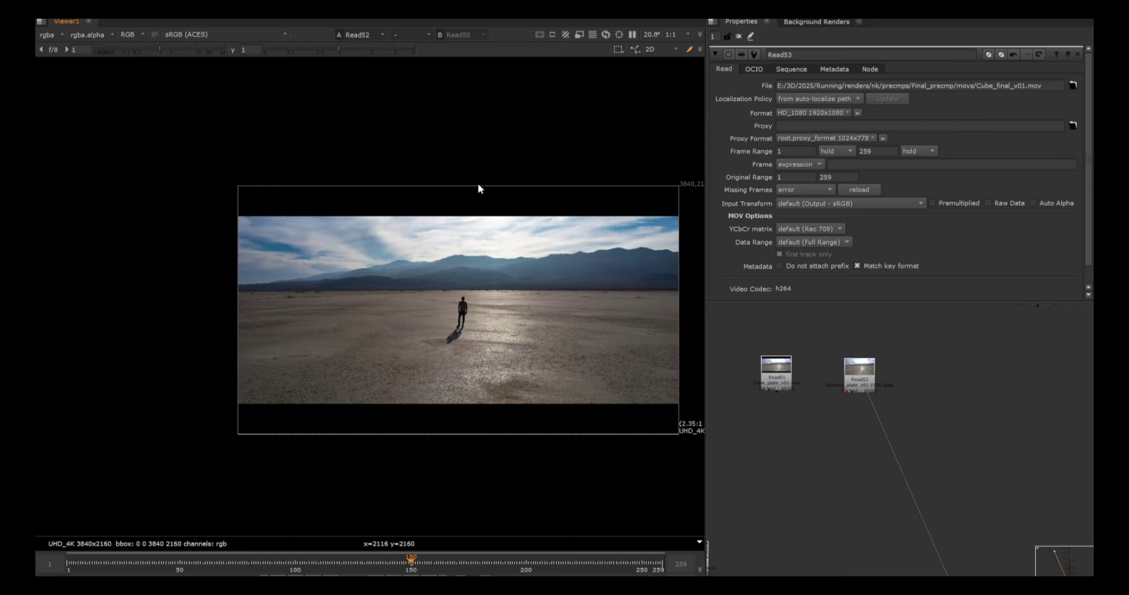
pyautogui.press('1')
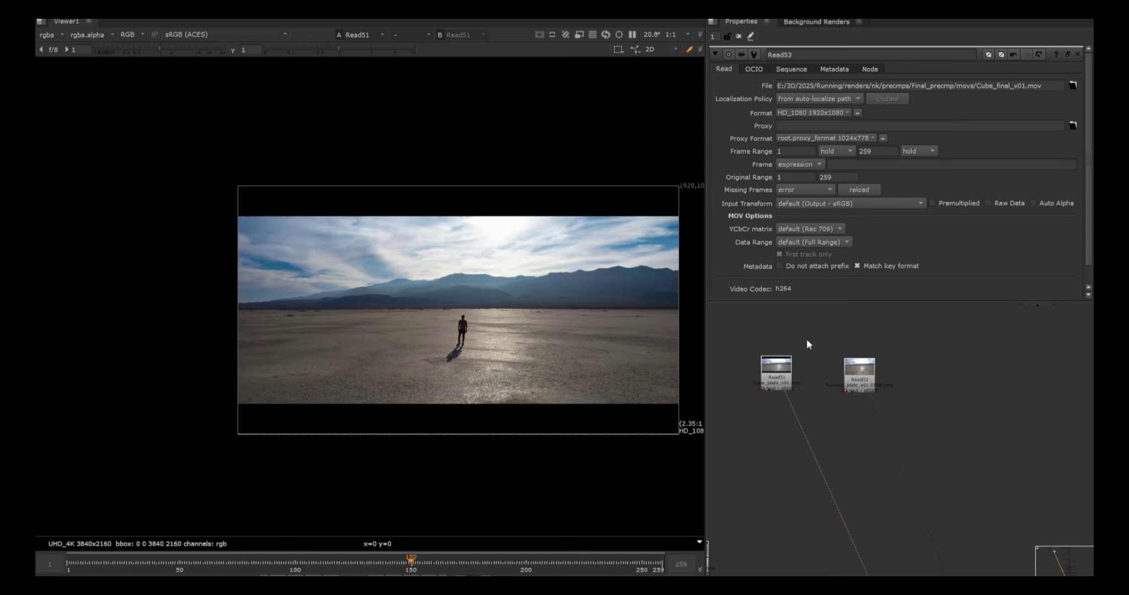
pyautogui.moveTo(814, 329); pyautogui.dragTo(740, 426)
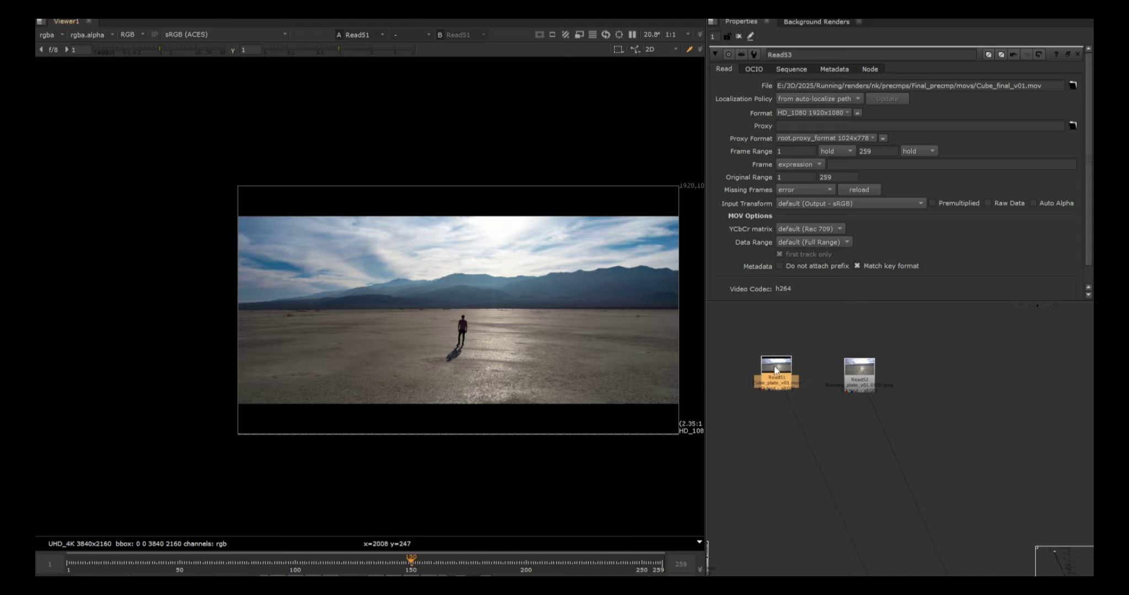
# Step: Display the finished comp Read50 in the viewer, followed by the HD plate Read51
pyautogui.scroll(-4, 874, 500)
pyautogui.scroll(3, 814, 454)
pyautogui.moveTo(822, 500); pyautogui.dragTo(829, 457, button='middle')
pyautogui.press('1')
pyautogui.scroll(-3, 788, 456)
pyautogui.click(858, 381)
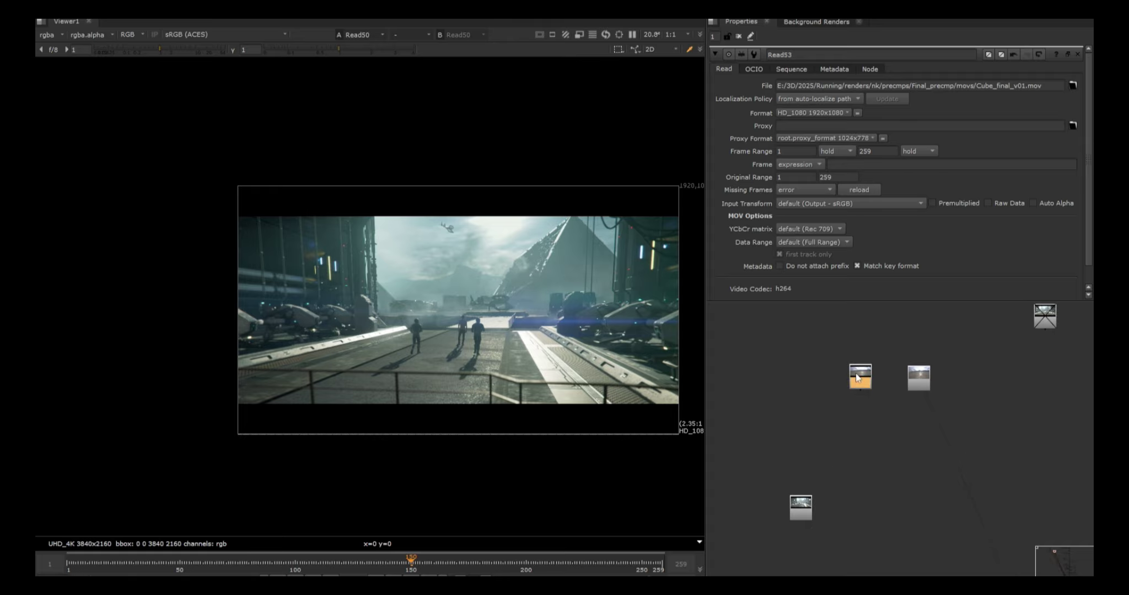
pyautogui.press('1')
# Step: Compare the walking figure in the HD plate close up with the same area of the finished comp
pyautogui.scroll(4, 476, 332)
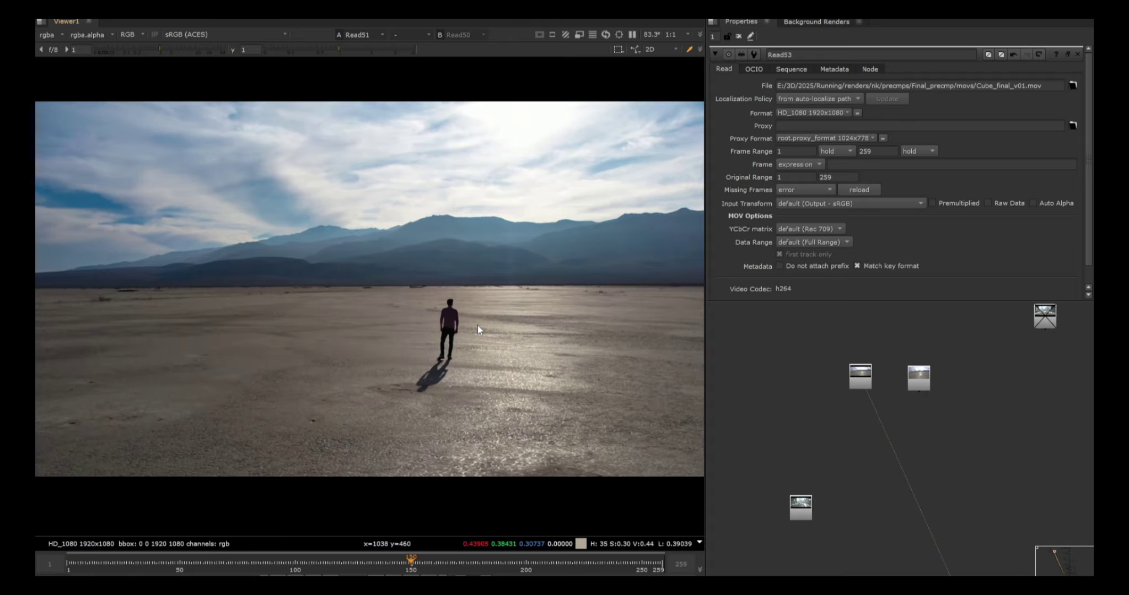
pyautogui.press('2')
pyautogui.scroll(3, 474, 327)
pyautogui.press('1')
pyautogui.press('2')
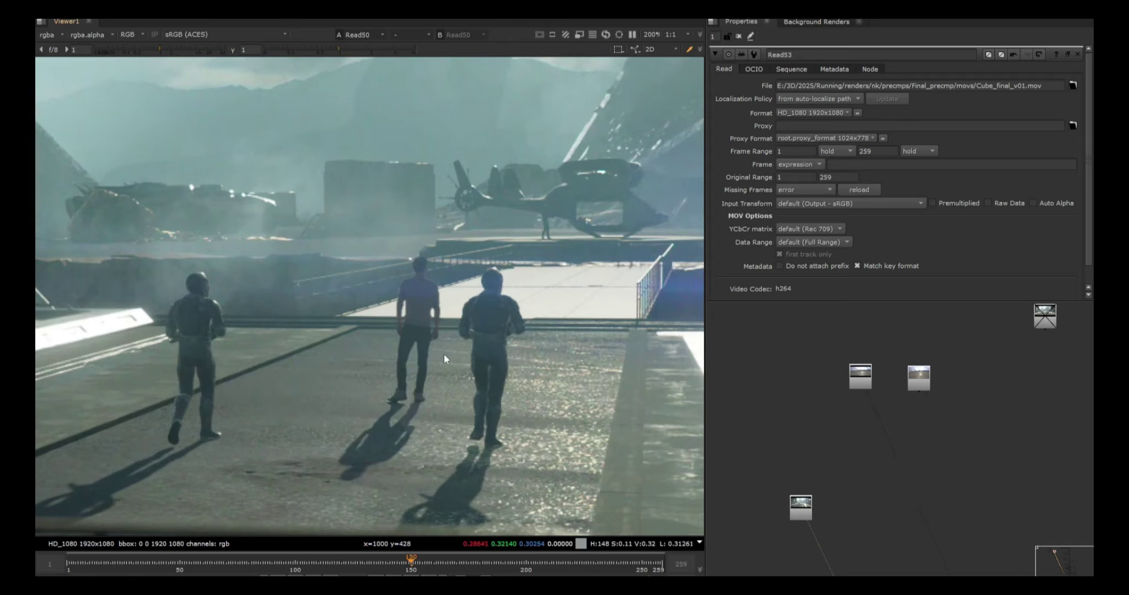
pyautogui.press('1')
pyautogui.press('2')
pyautogui.scroll(-4, 420, 290)
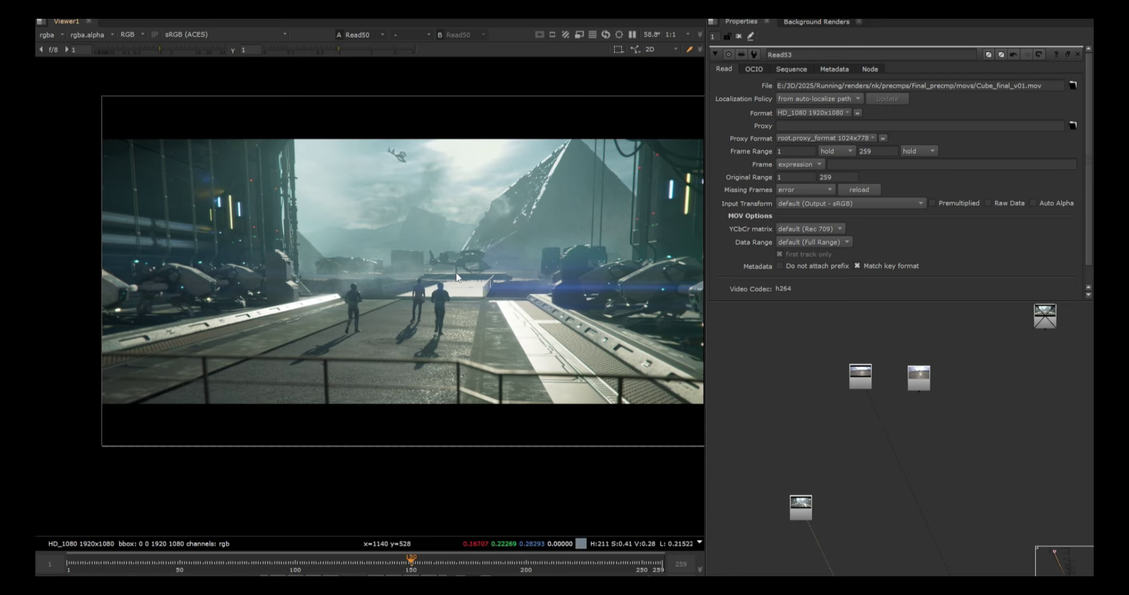
pyautogui.scroll(-2, 457, 264)
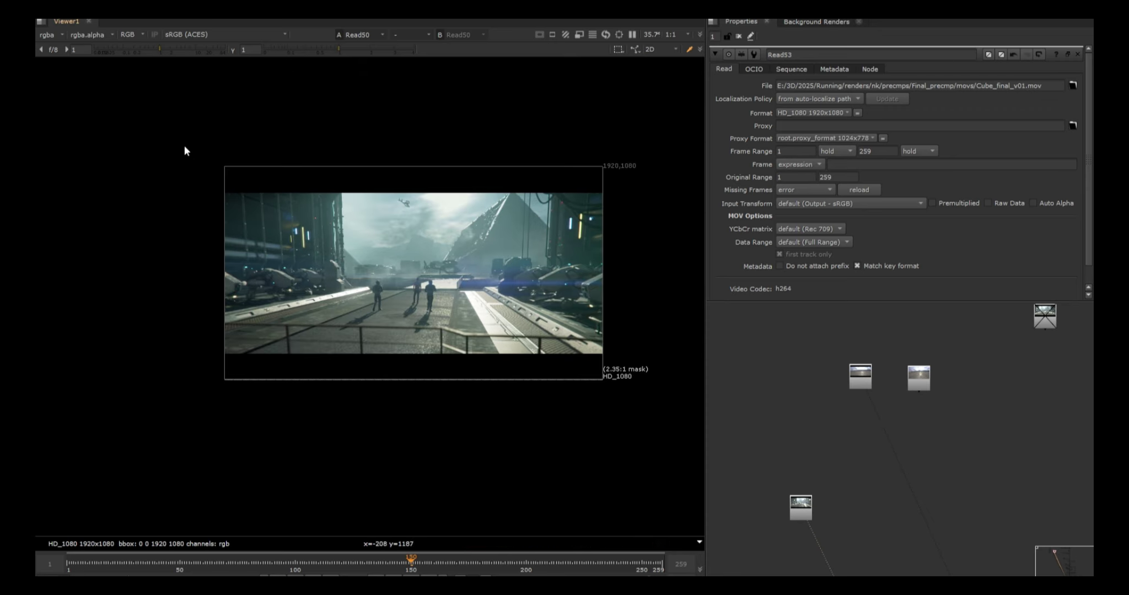
# Step: Maximize the viewer, fit the finished comp to it and play the shot
pyautogui.moveTo(184, 144); pyautogui.dragTo(600, 227)
pyautogui.press('space')
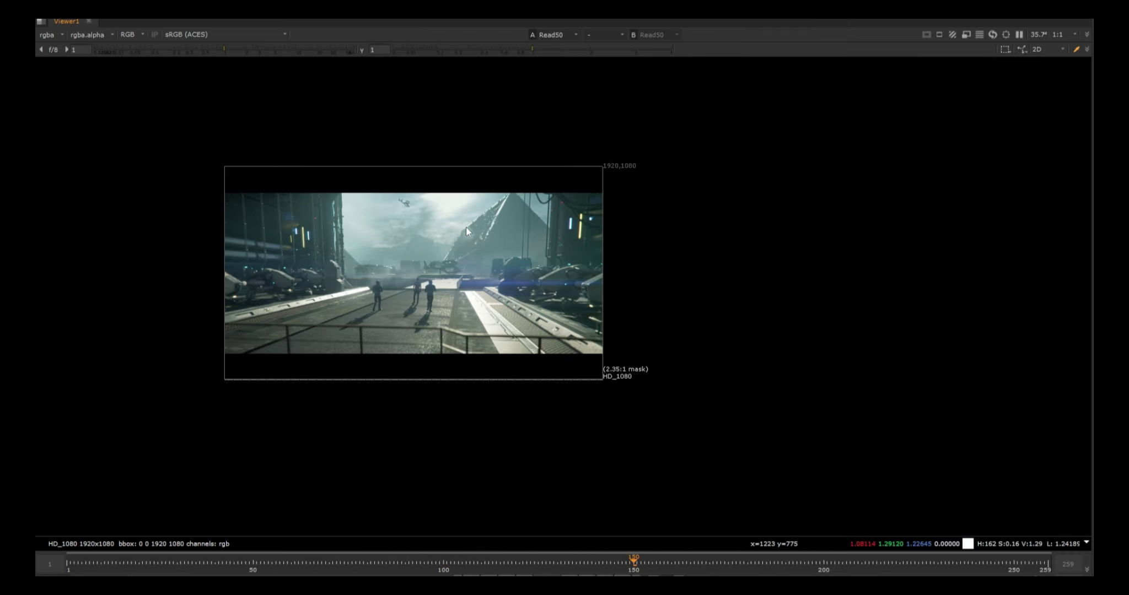
pyautogui.press('f')
pyautogui.press('l')
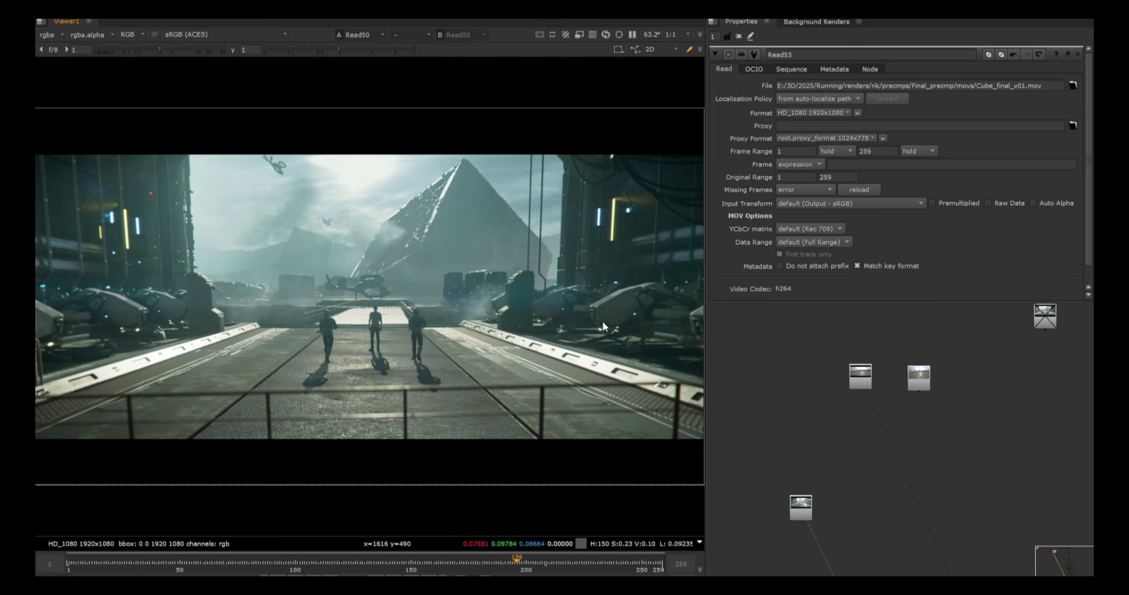
# Step: Display the alpha channel of the Read1 matte and examine its branch in the node graph
pyautogui.scroll(-9, 793, 414)
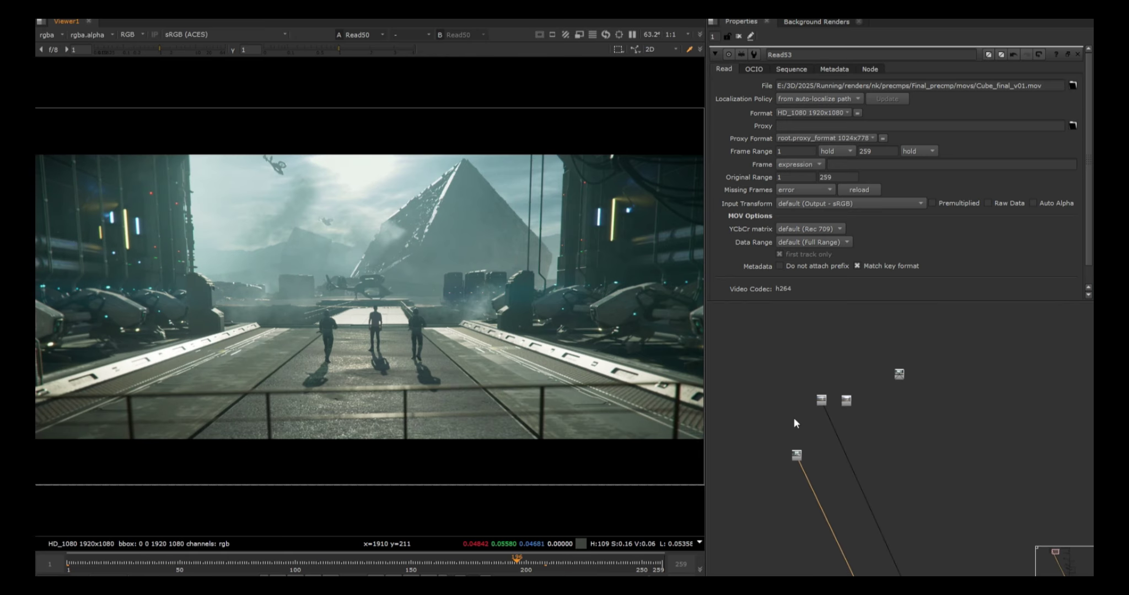
pyautogui.moveTo(963, 386); pyautogui.dragTo(776, 428, button='middle')
pyautogui.scroll(10, 770, 421)
pyautogui.click(832, 391)
pyautogui.press('1')
pyautogui.press('a')
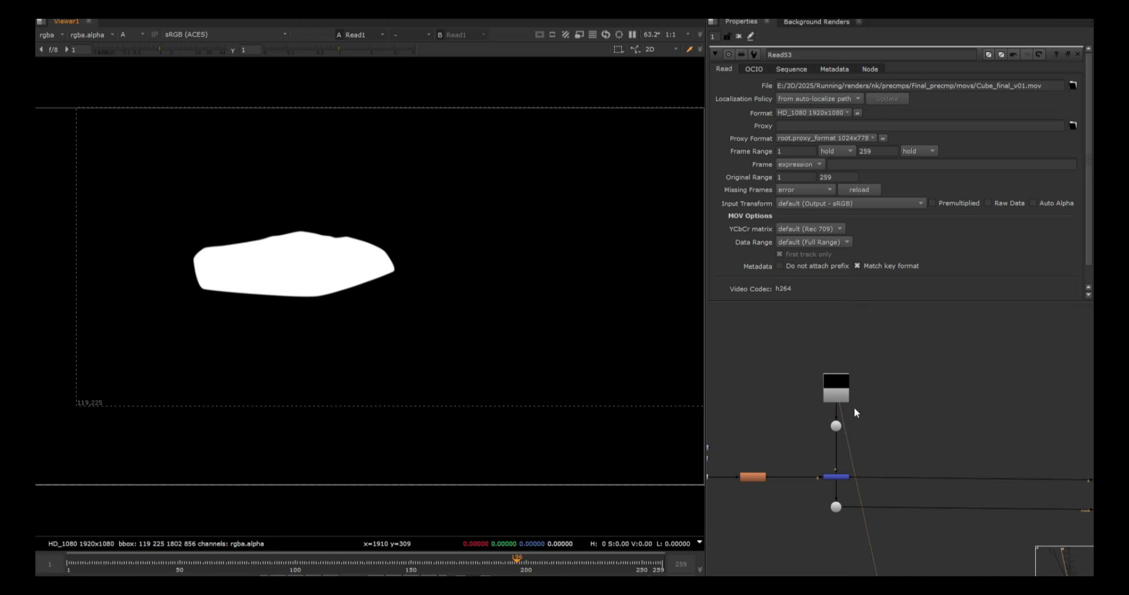
pyautogui.moveTo(839, 426); pyautogui.dragTo(841, 442)
pyautogui.scroll(-3, 862, 404)
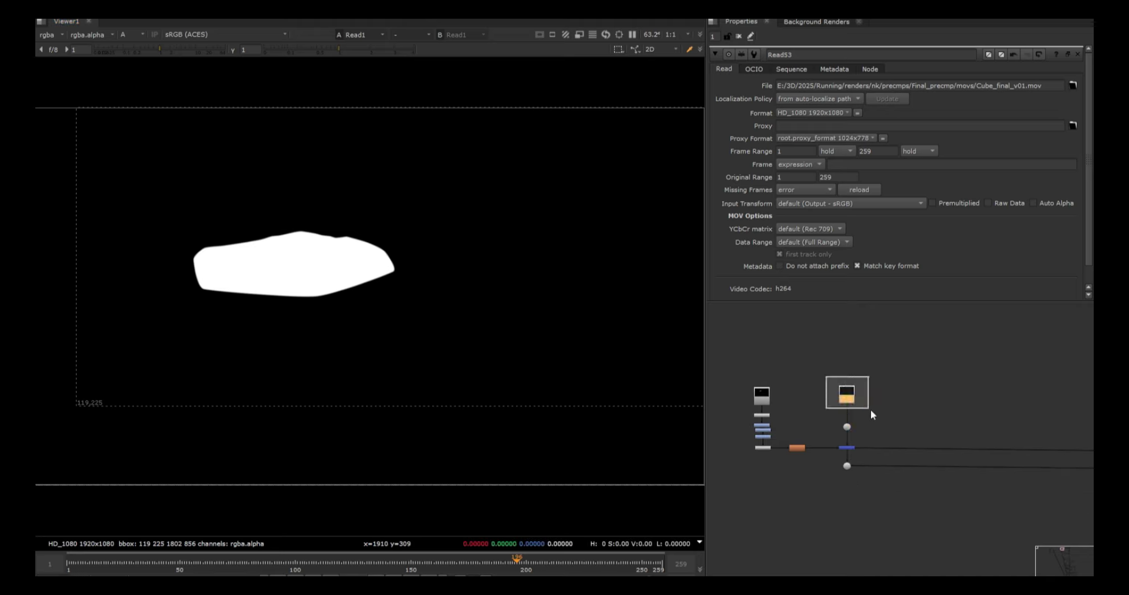
pyautogui.scroll(2, 854, 395)
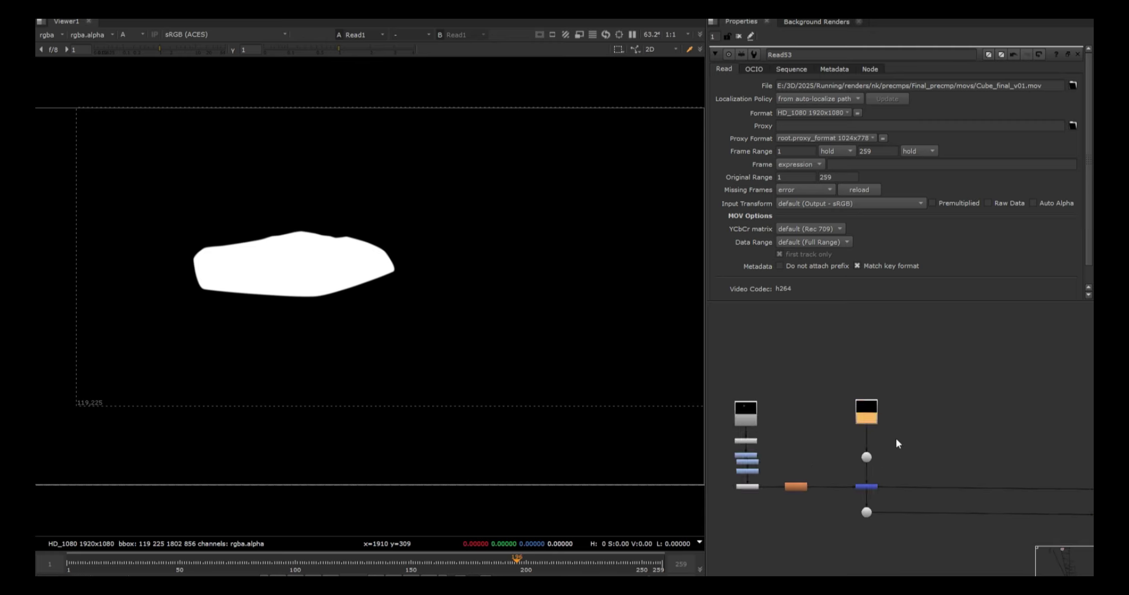
pyautogui.scroll(-2, 896, 444)
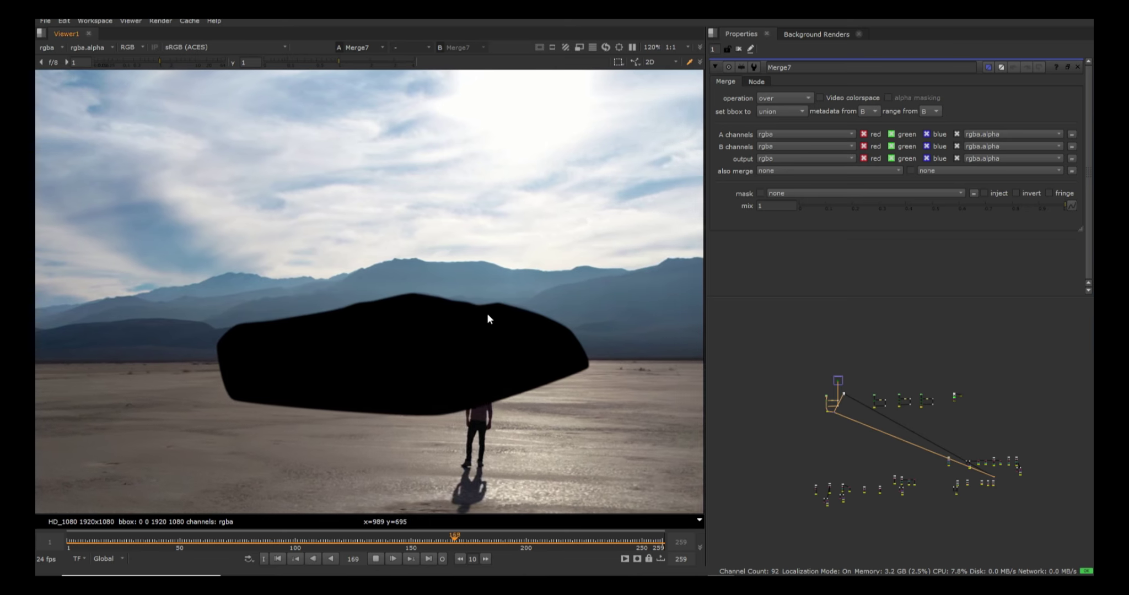
# Step: Stop playback of the masked plate and open the properties of the camera node in the CAM backdrop
pyautogui.press('k')
pyautogui.scroll(5, 790, 375)
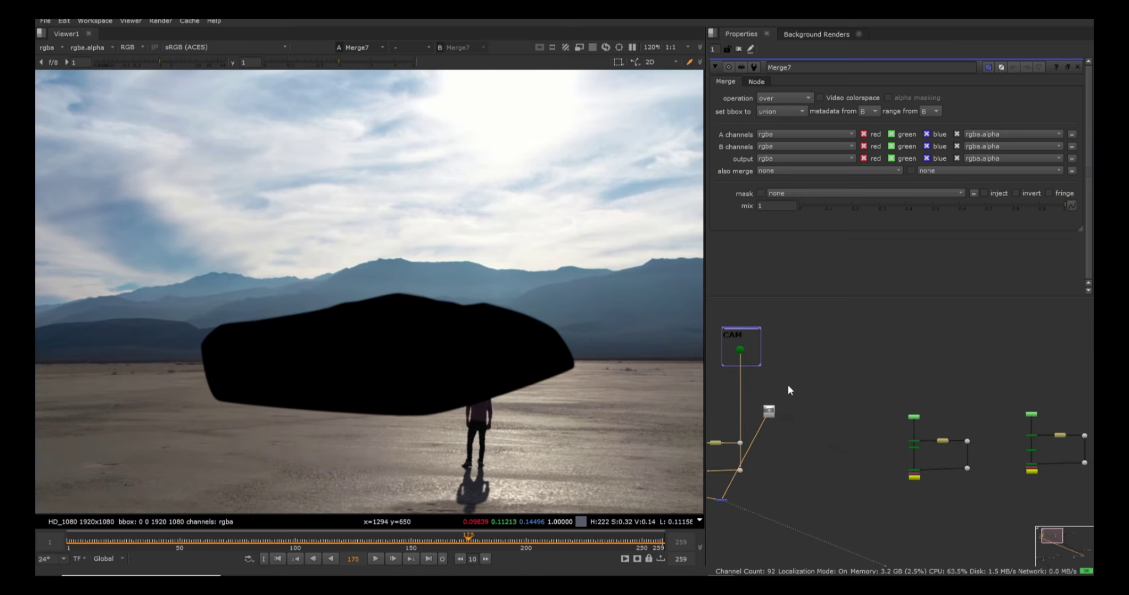
pyautogui.moveTo(788, 386); pyautogui.dragTo(878, 370, button='middle')
pyautogui.scroll(3, 839, 342)
pyautogui.doubleClick(827, 333)
pyautogui.scroll(-2, 793, 451)
pyautogui.scroll(3, 759, 474)
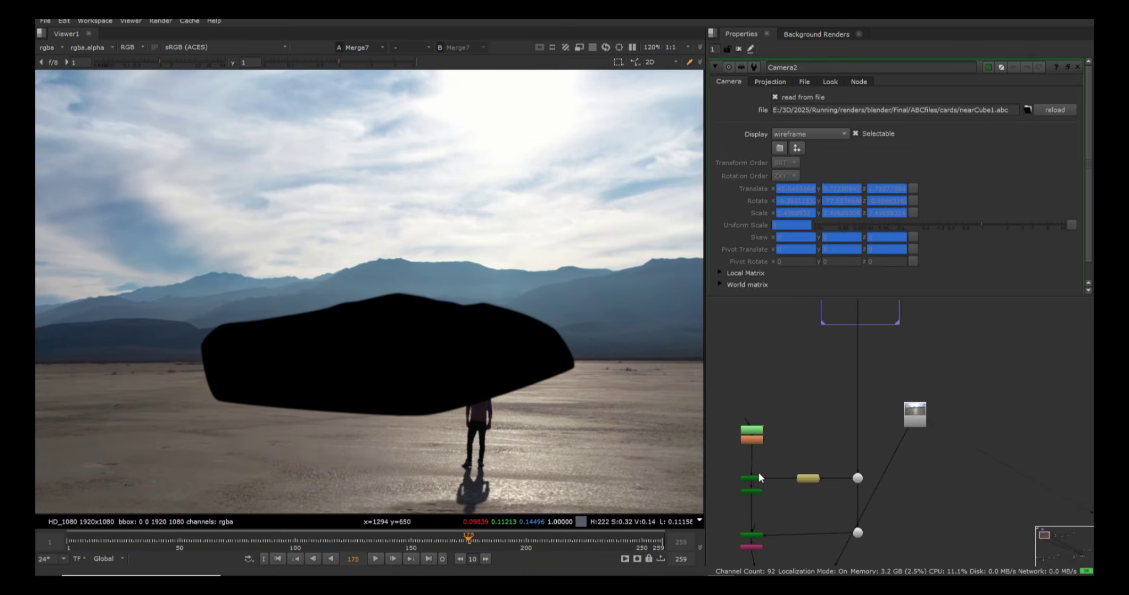
# Step: Go to frame 171 and open the properties of the roto node at the head of the branch below CAM
pyautogui.scroll(-2, 815, 440)
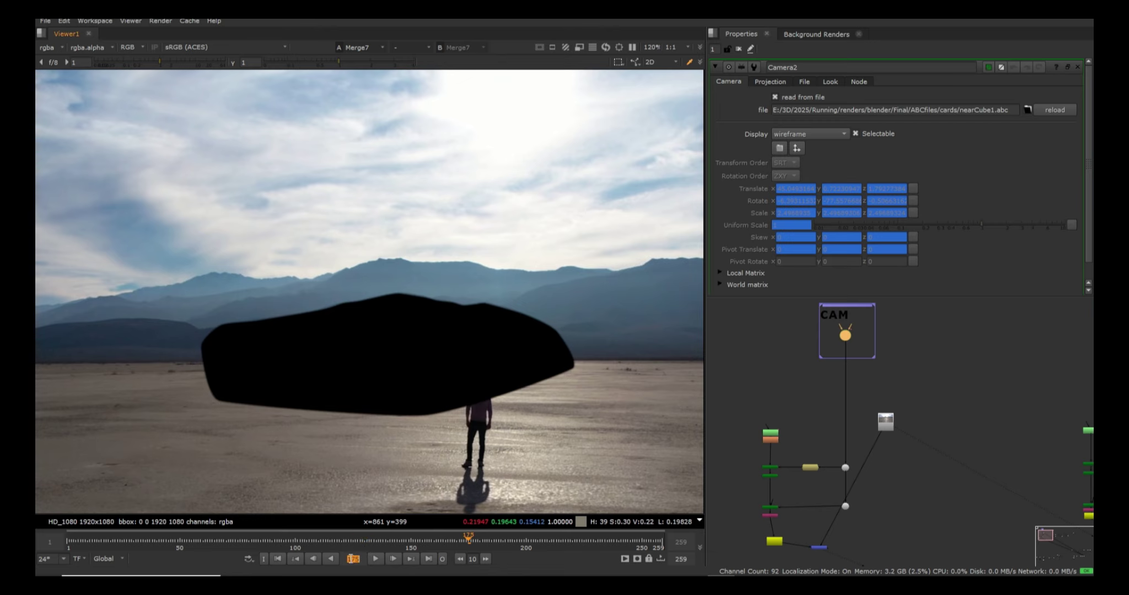
pyautogui.click(352, 559)
pyautogui.write('171')
pyautogui.press('Return')
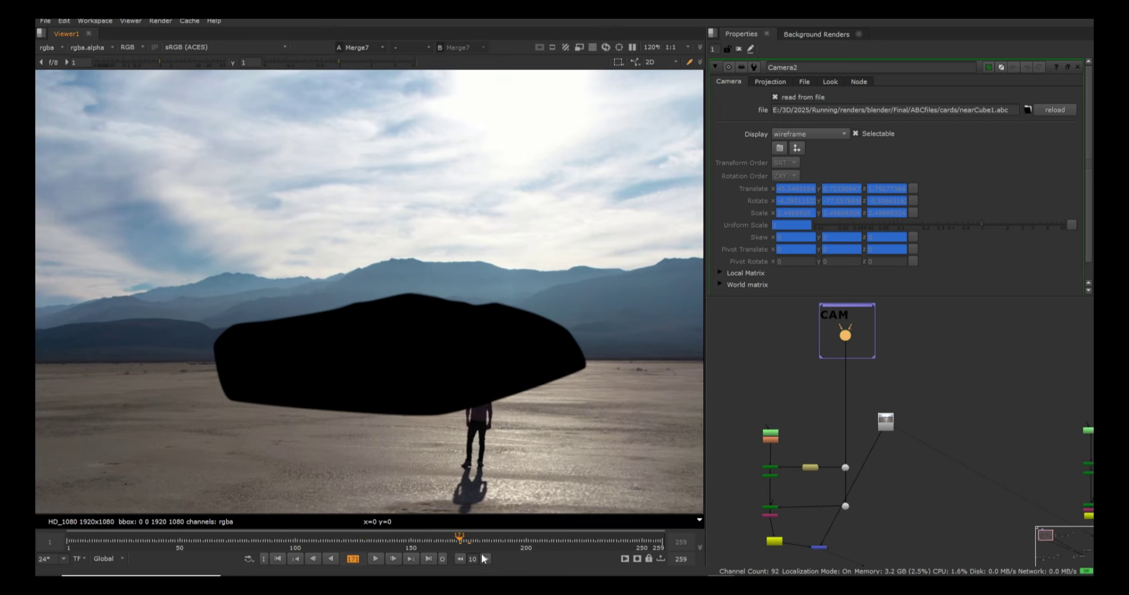
pyautogui.doubleClick(770, 437)
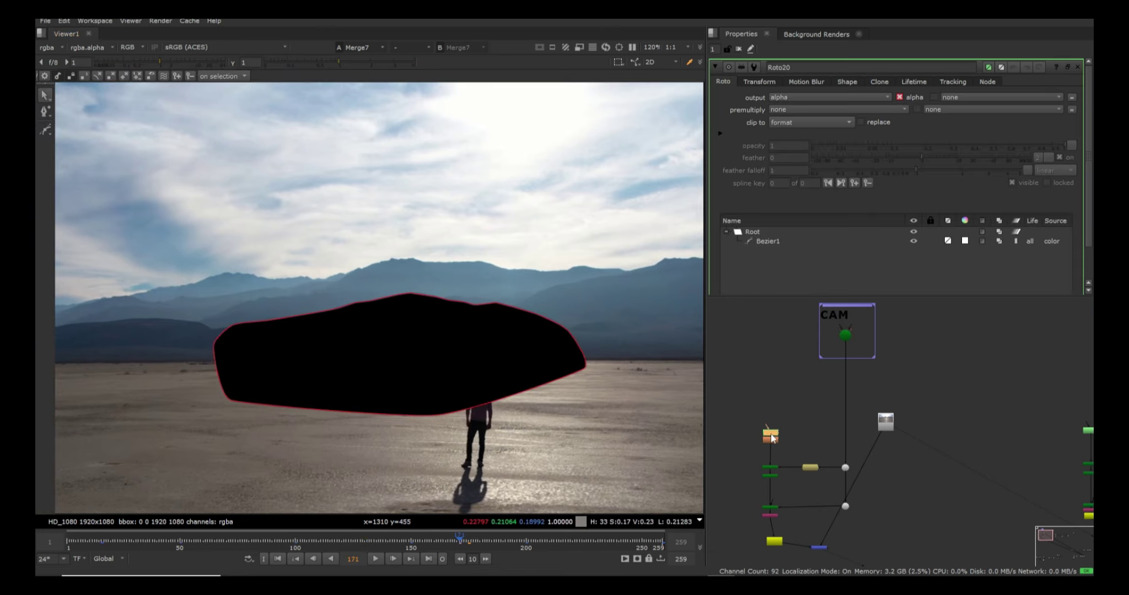
# Step: Display the Read42 plate and examine the Bezier1 roto outline and its points along the mountains
pyautogui.click(884, 426)
pyautogui.press('1')
pyautogui.scroll(5, 401, 298)
pyautogui.moveTo(250, 255); pyautogui.dragTo(598, 325)
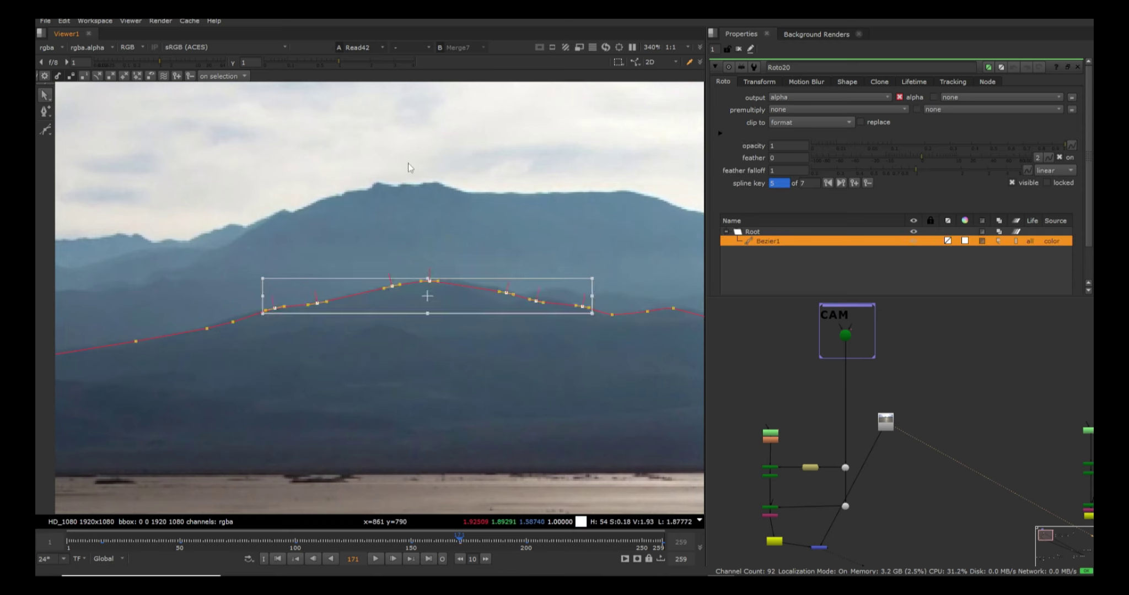
pyautogui.scroll(-2, 407, 163)
pyautogui.moveTo(353, 178); pyautogui.dragTo(479, 310)
pyautogui.click(503, 205)
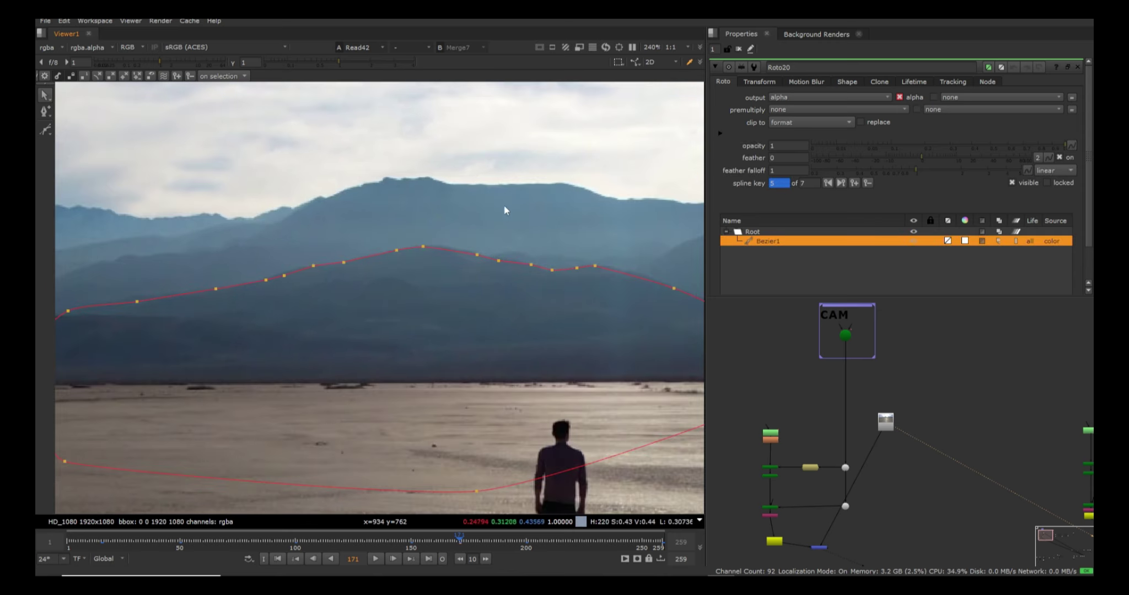
pyautogui.moveTo(340, 242); pyautogui.dragTo(471, 300)
pyautogui.scroll(-2, 495, 215)
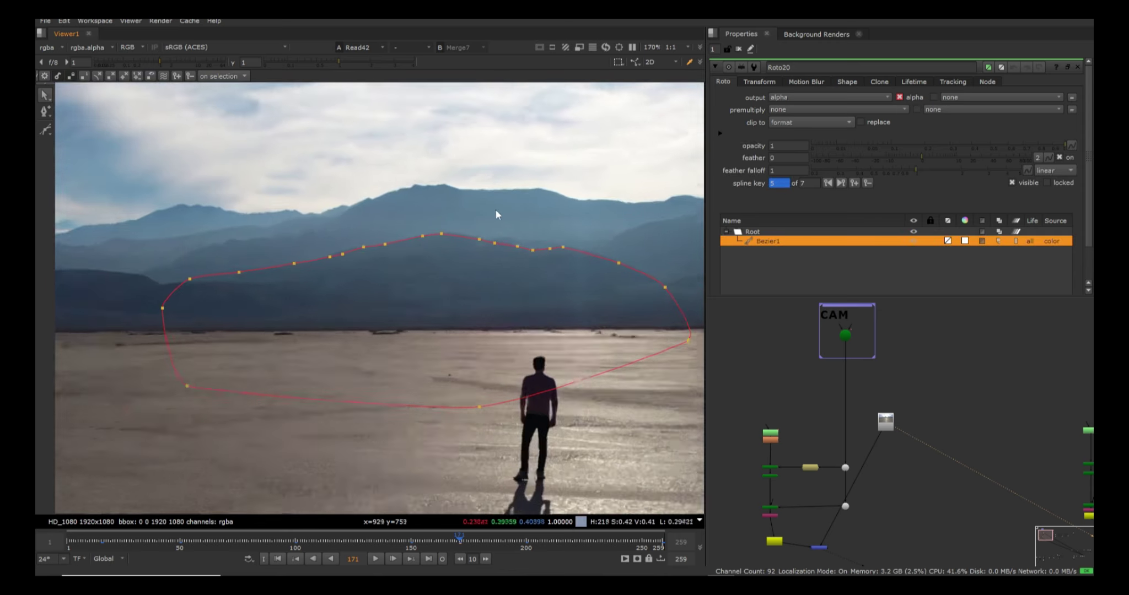
pyautogui.scroll(-1, 495, 213)
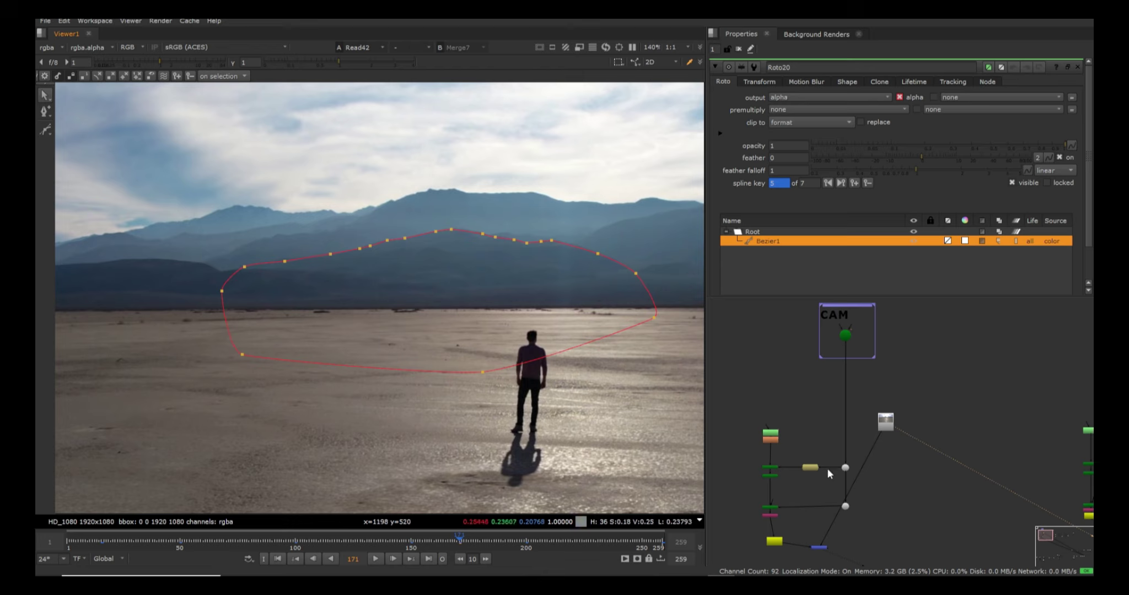
# Step: Move the merge node clear of the matte branch and examine its Roto20, Project3D, card and ScanlineRender nodes
pyautogui.moveTo(821, 547); pyautogui.dragTo(876, 564)
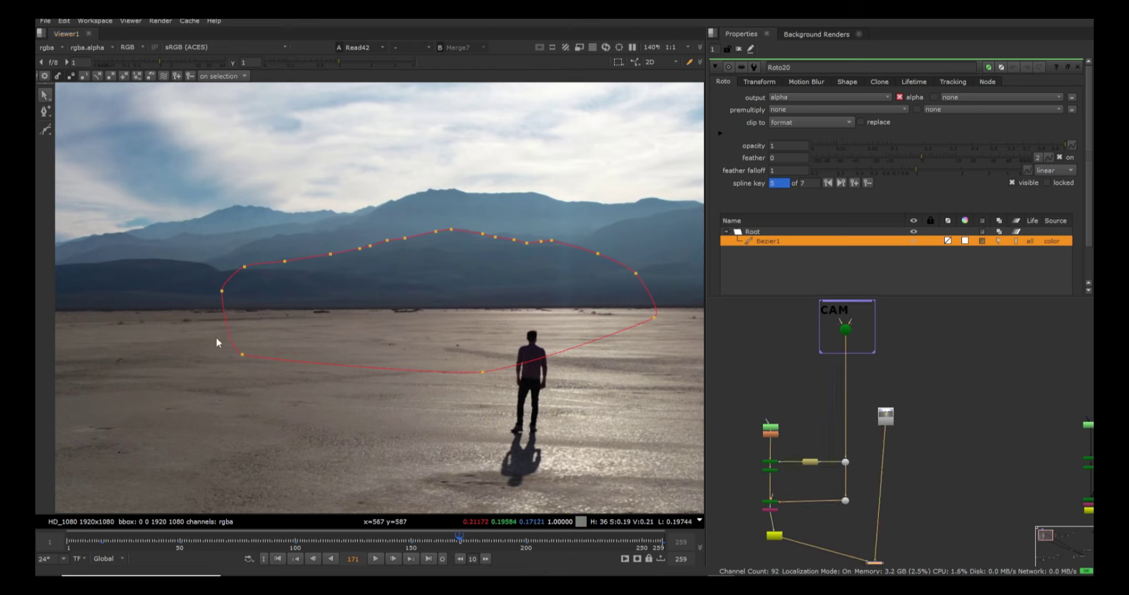
pyautogui.scroll(3, 774, 432)
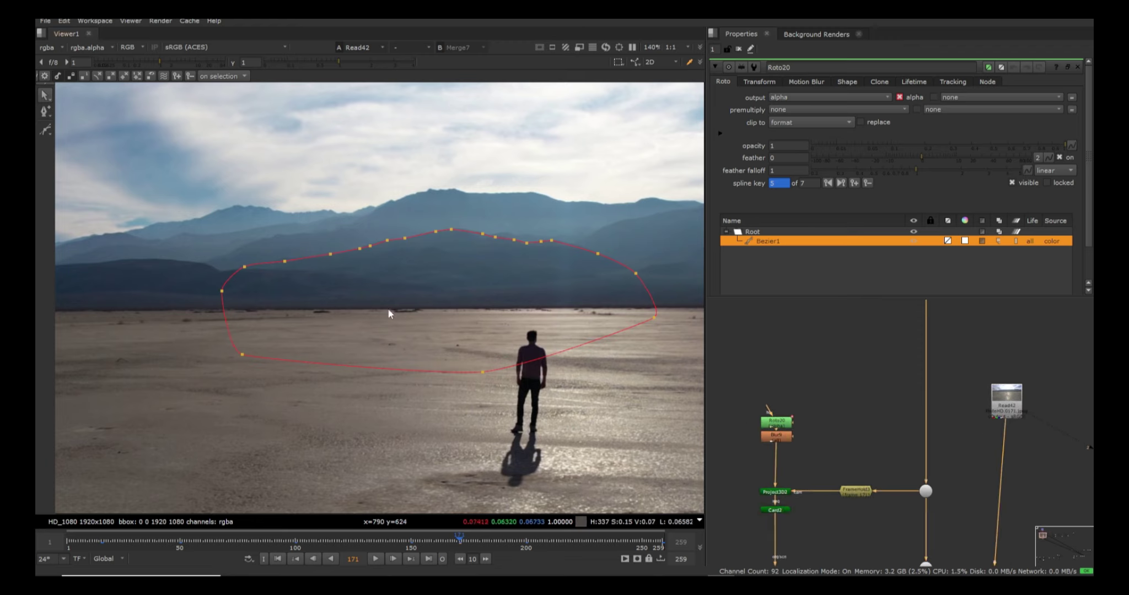
pyautogui.click(782, 428)
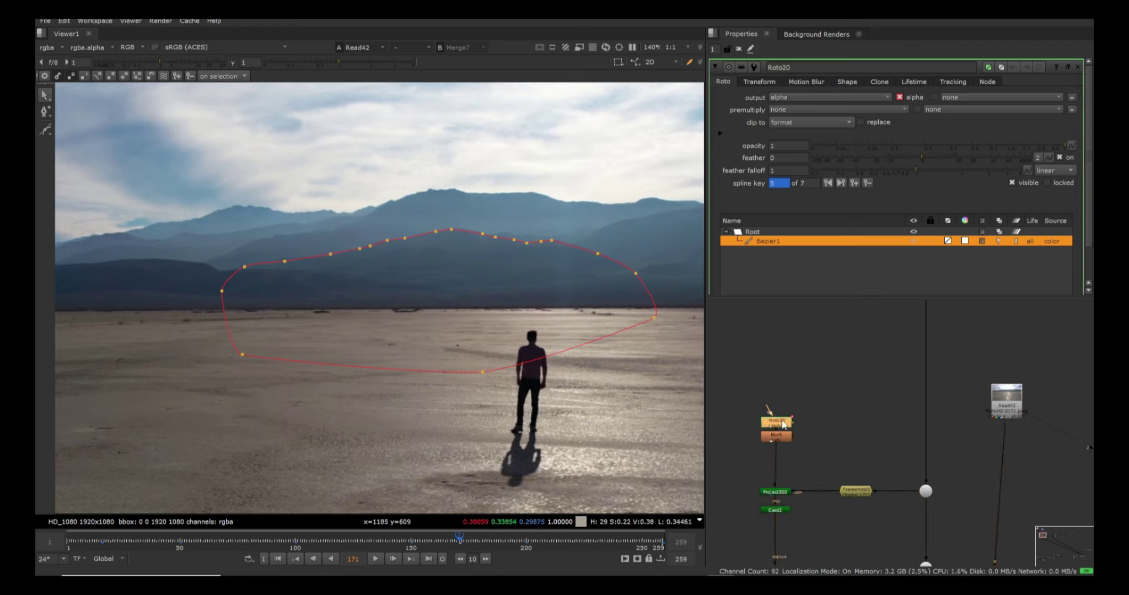
pyautogui.click(782, 494)
pyautogui.scroll(-3, 783, 494)
pyautogui.moveTo(811, 480); pyautogui.dragTo(827, 426, button='middle')
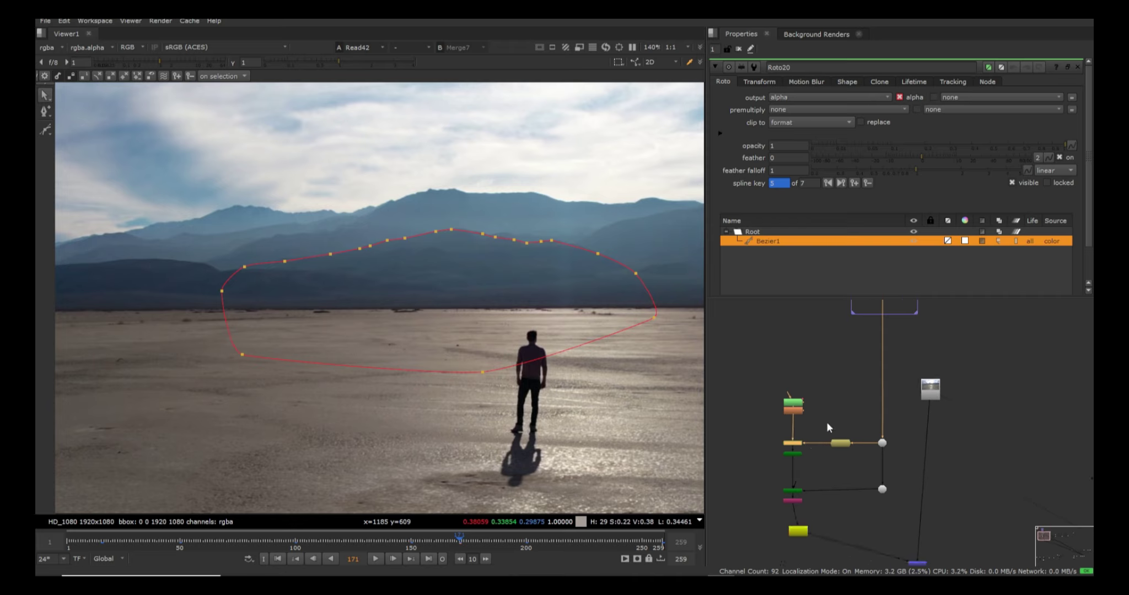
pyautogui.scroll(4, 826, 430)
pyautogui.moveTo(798, 534); pyautogui.dragTo(810, 503, button='middle')
pyautogui.scroll(-2, 811, 503)
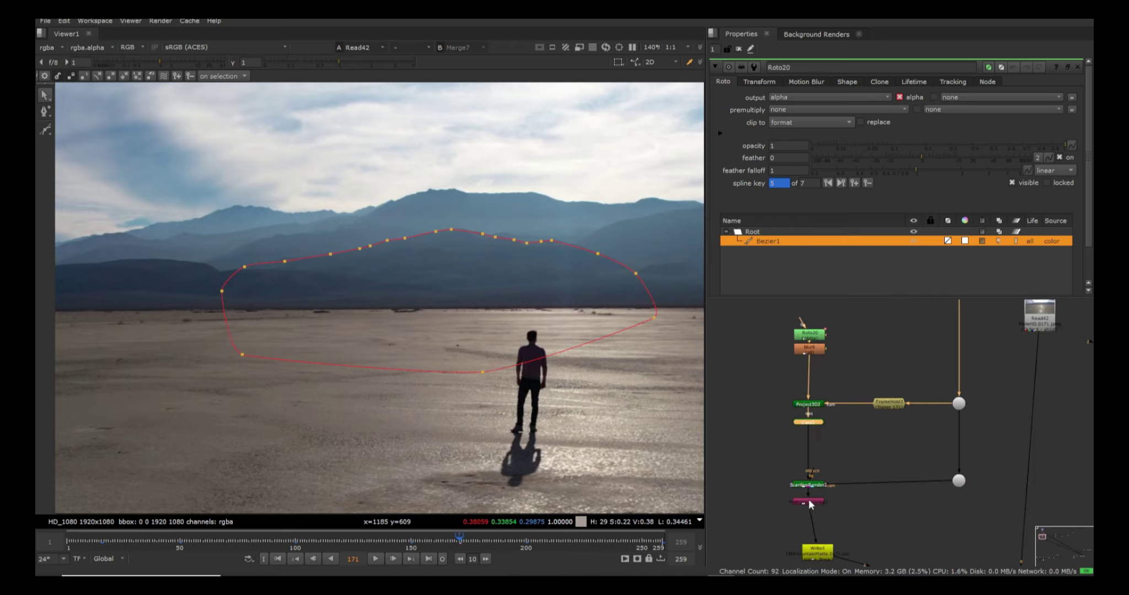
# Step: Display Write4, read its rendered 1BGmountainMatte sequence back in below it, and display the matte's alpha channel
pyautogui.click(827, 553)
pyautogui.press('1')
pyautogui.scroll(-2, 826, 537)
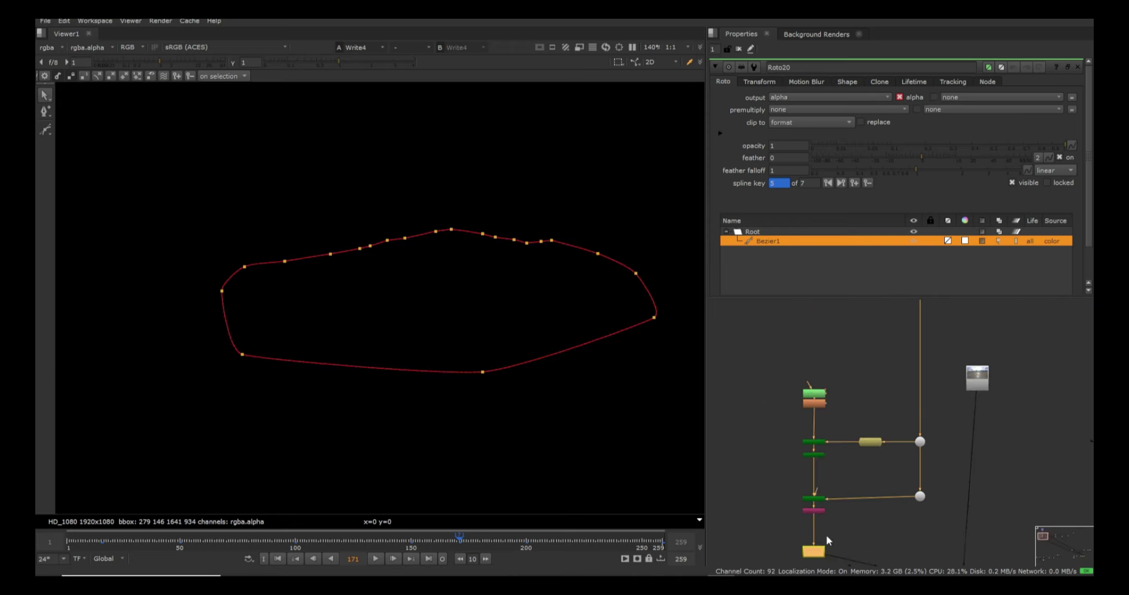
pyautogui.moveTo(826, 537); pyautogui.dragTo(854, 431, button='middle')
pyautogui.press('r')
pyautogui.doubleClick(367, 138)
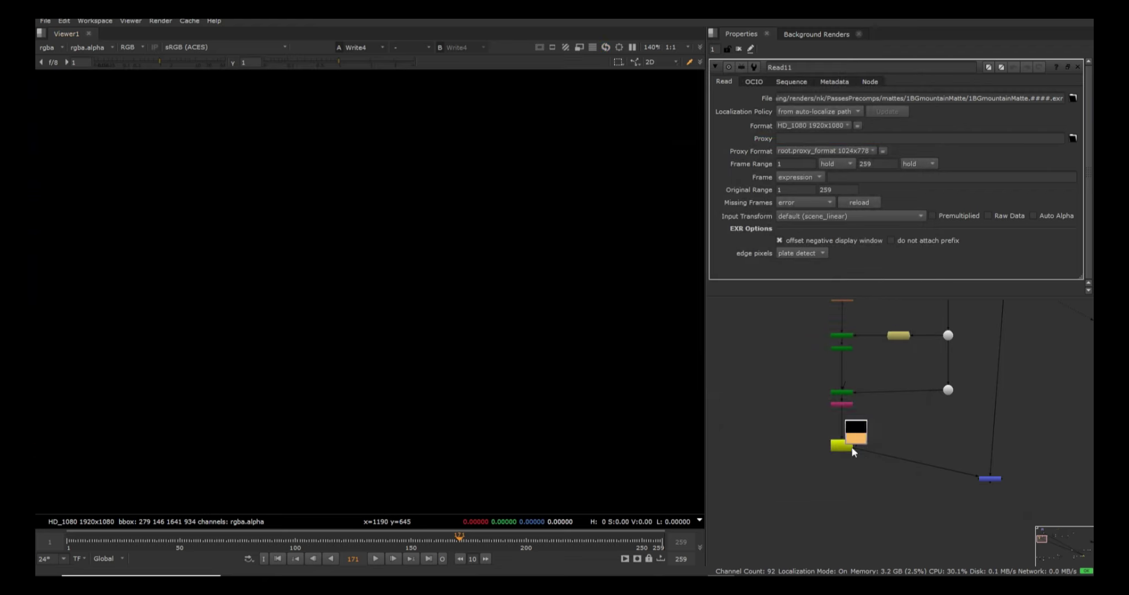
pyautogui.click(853, 500)
pyautogui.scroll(-2, 853, 496)
pyautogui.press('1')
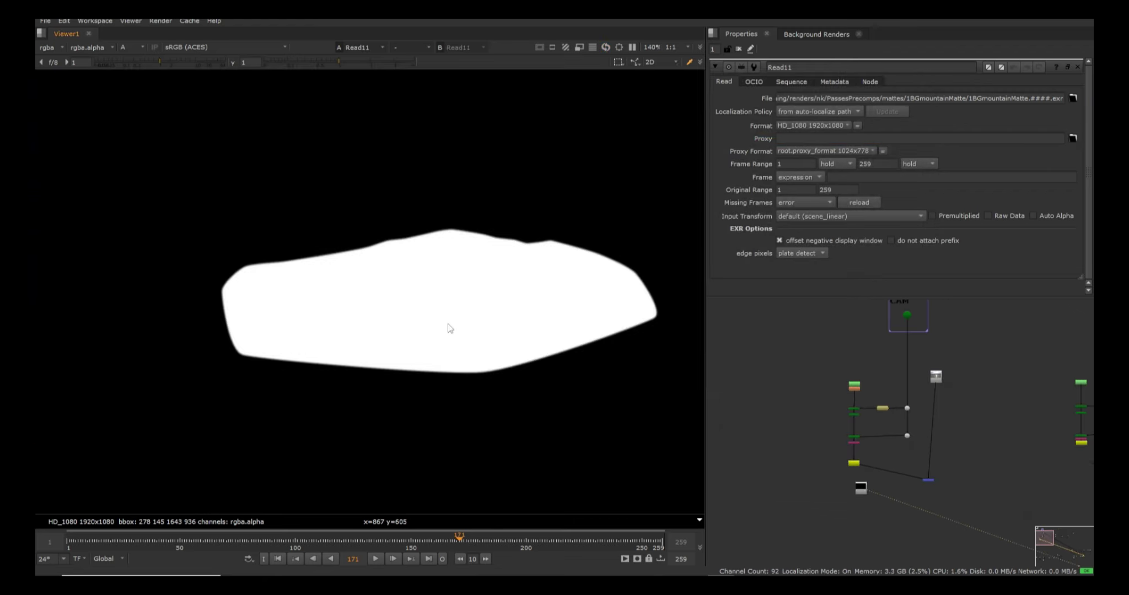
# Step: Connect the Read11 matte to Merge7 in place of Write4, keep the plate connected, and display Merge7
pyautogui.moveTo(868, 470); pyautogui.dragTo(859, 490)
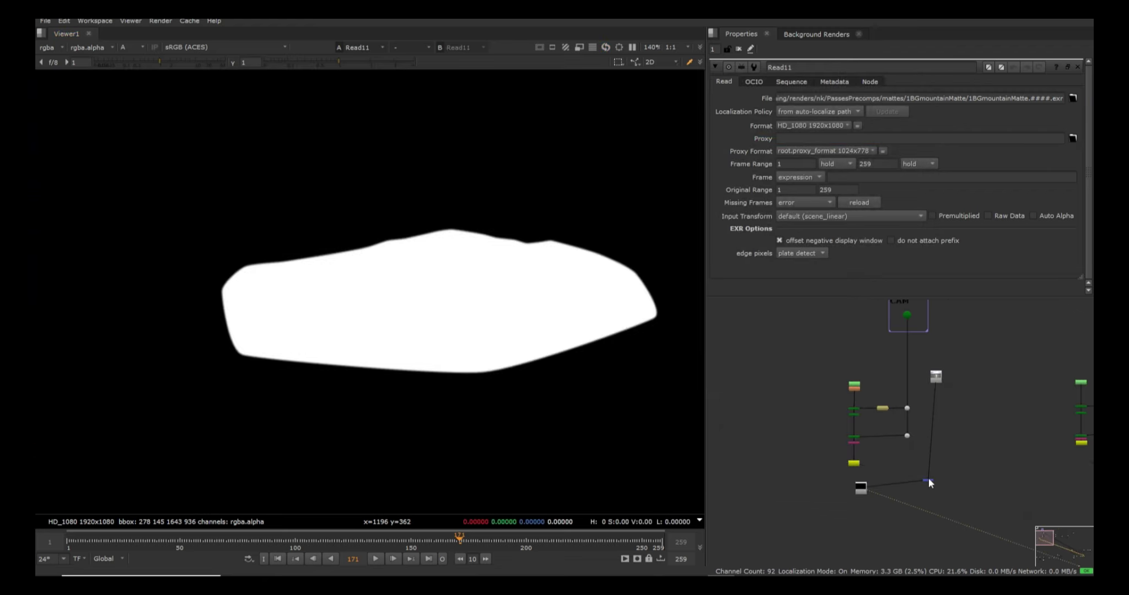
pyautogui.moveTo(929, 476); pyautogui.dragTo(931, 485)
pyautogui.scroll(2, 926, 480)
pyautogui.hotkey('ctrl', 'a')
pyautogui.click(954, 463)
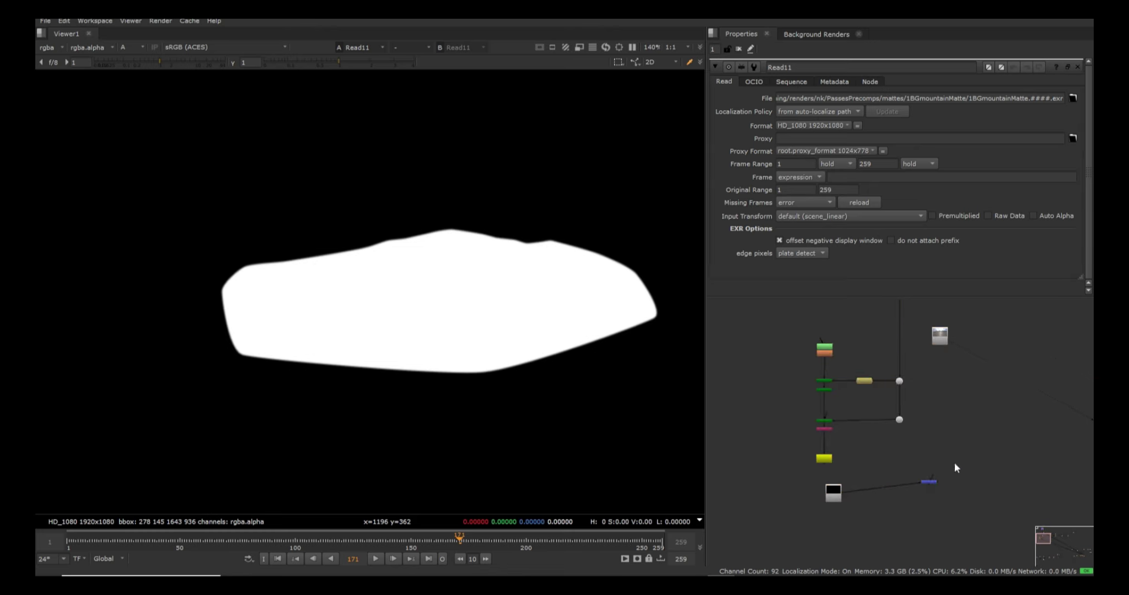
pyautogui.click(929, 481)
pyautogui.press('1')
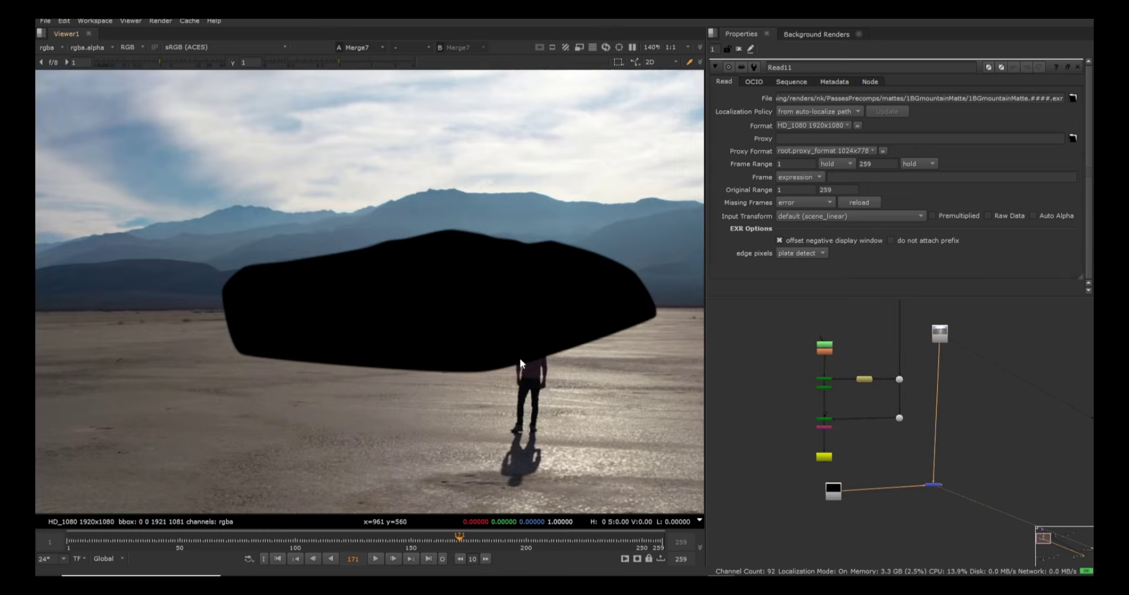
# Step: Play the masked plate from frame 133, stop at frame 224, and examine the cut-out area and the ground
pyautogui.click(371, 540)
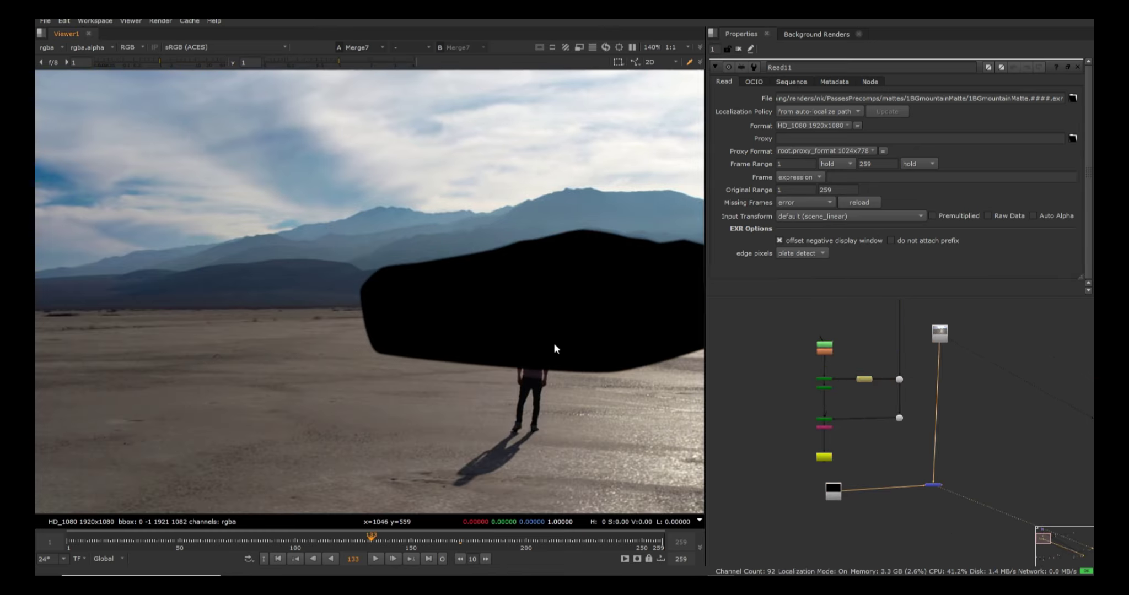
pyautogui.click(376, 559)
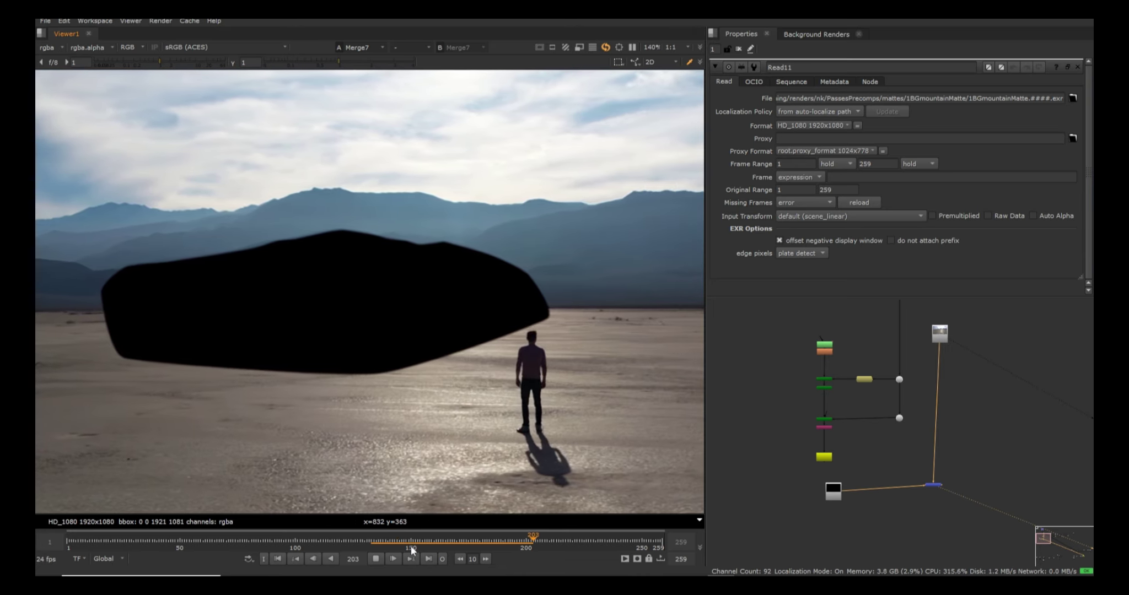
pyautogui.click(377, 558)
pyautogui.scroll(-3, 540, 389)
pyautogui.scroll(1, 353, 312)
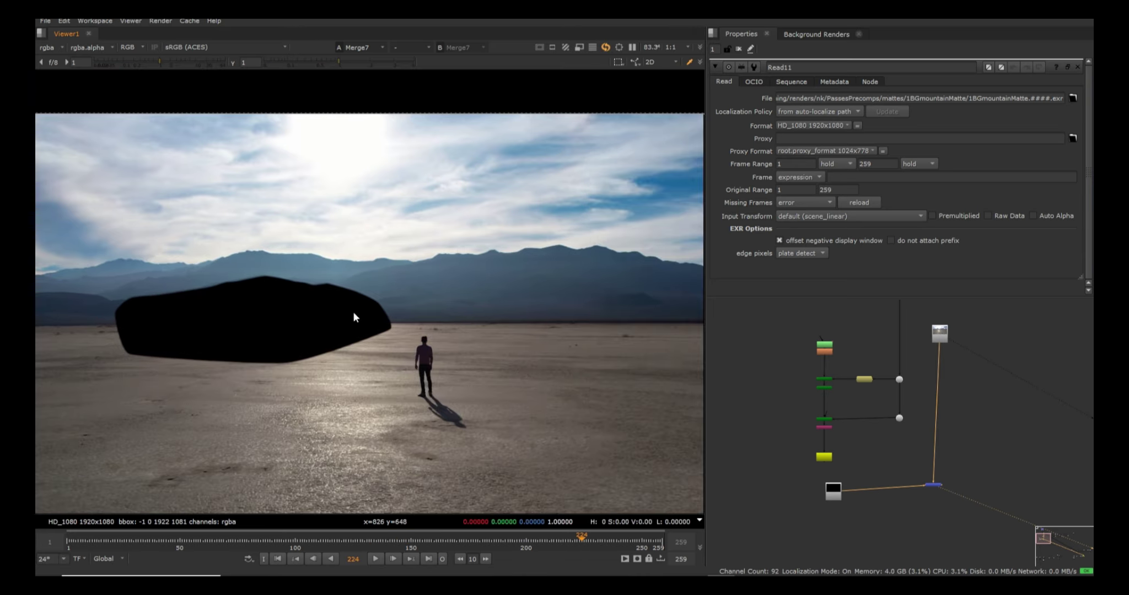
pyautogui.scroll(-4, 427, 312)
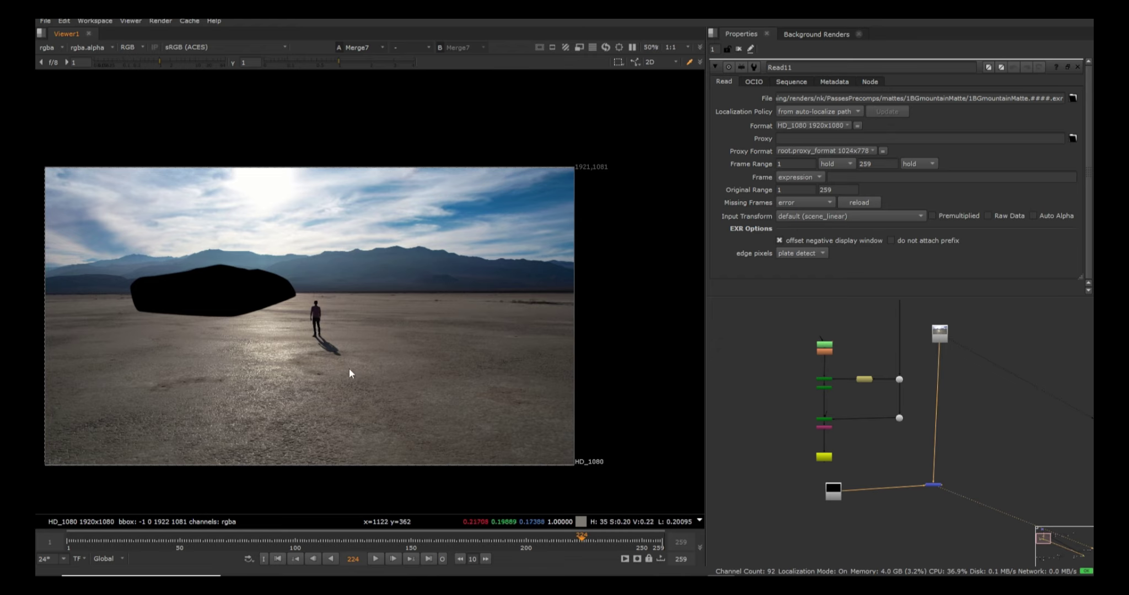
pyautogui.moveTo(371, 480); pyautogui.dragTo(441, 489)
pyautogui.moveTo(311, 351); pyautogui.dragTo(475, 311)
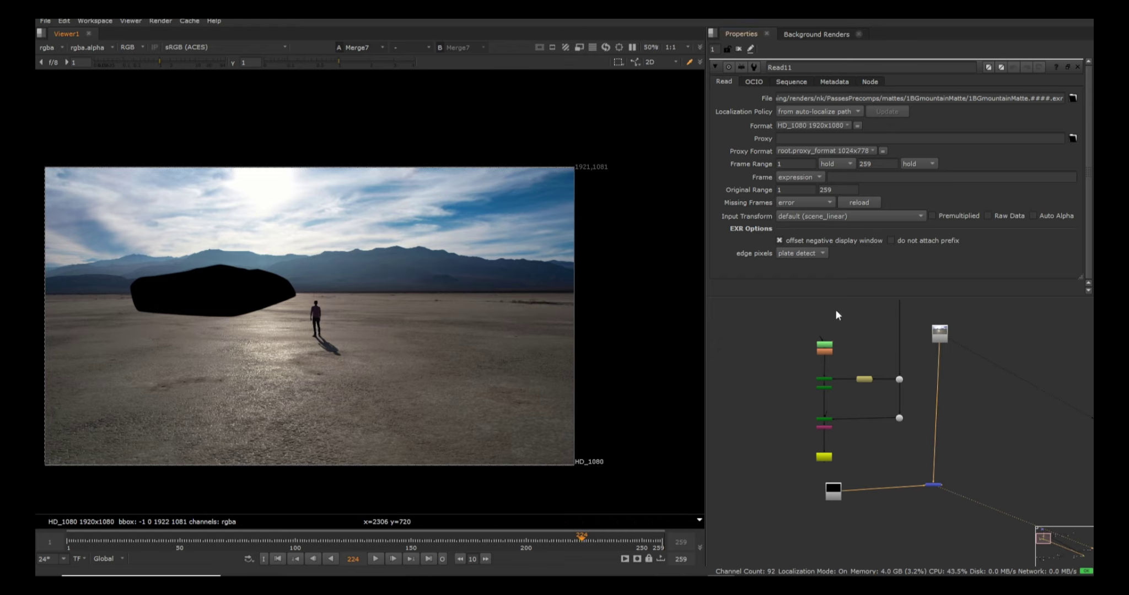
# Step: Display the alpha channel of Write5 at the end of the next matte branch
pyautogui.scroll(-8, 938, 390)
pyautogui.moveTo(986, 426); pyautogui.dragTo(892, 424, button='middle')
pyautogui.scroll(6, 863, 375)
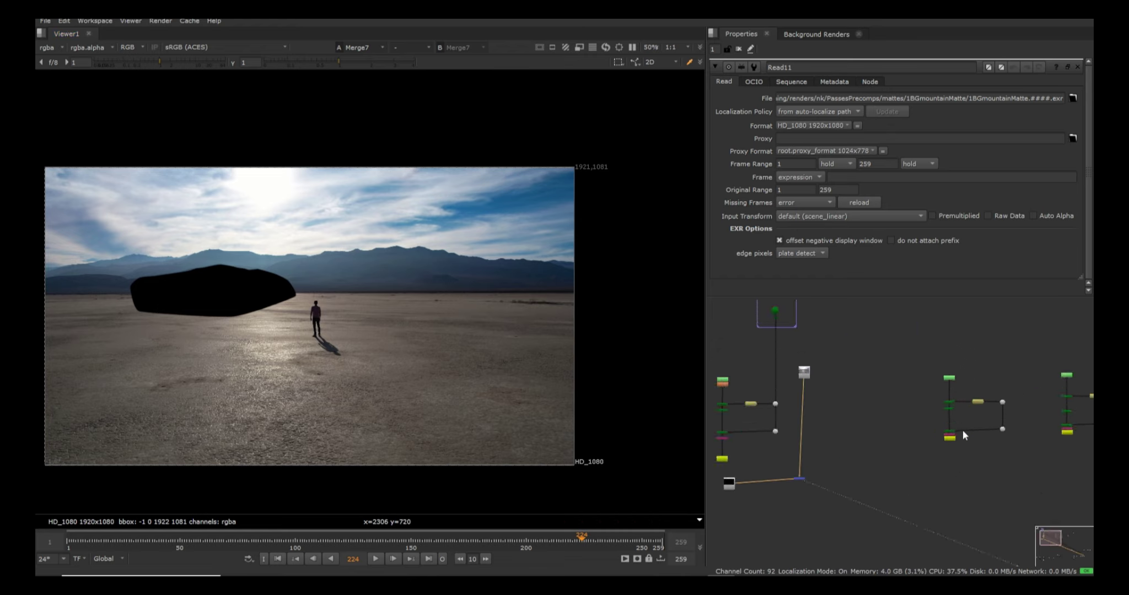
pyautogui.scroll(5, 962, 430)
pyautogui.click(939, 446)
pyautogui.press('1')
pyautogui.scroll(-4, 442, 363)
pyautogui.press('a')
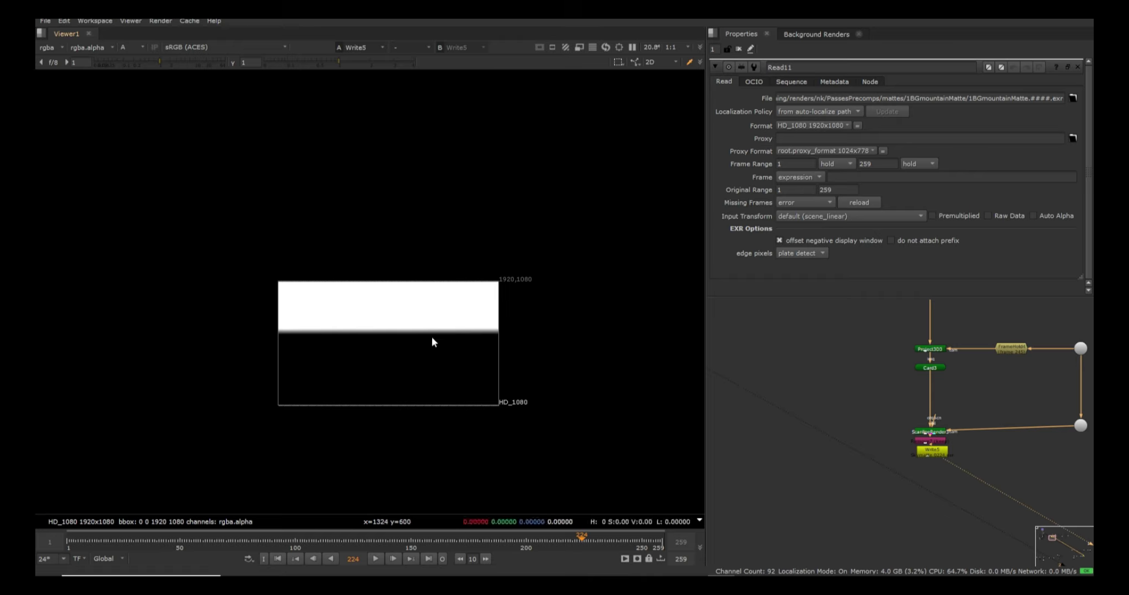
pyautogui.scroll(-2, 929, 425)
pyautogui.press('a')
pyautogui.scroll(-1, 945, 466)
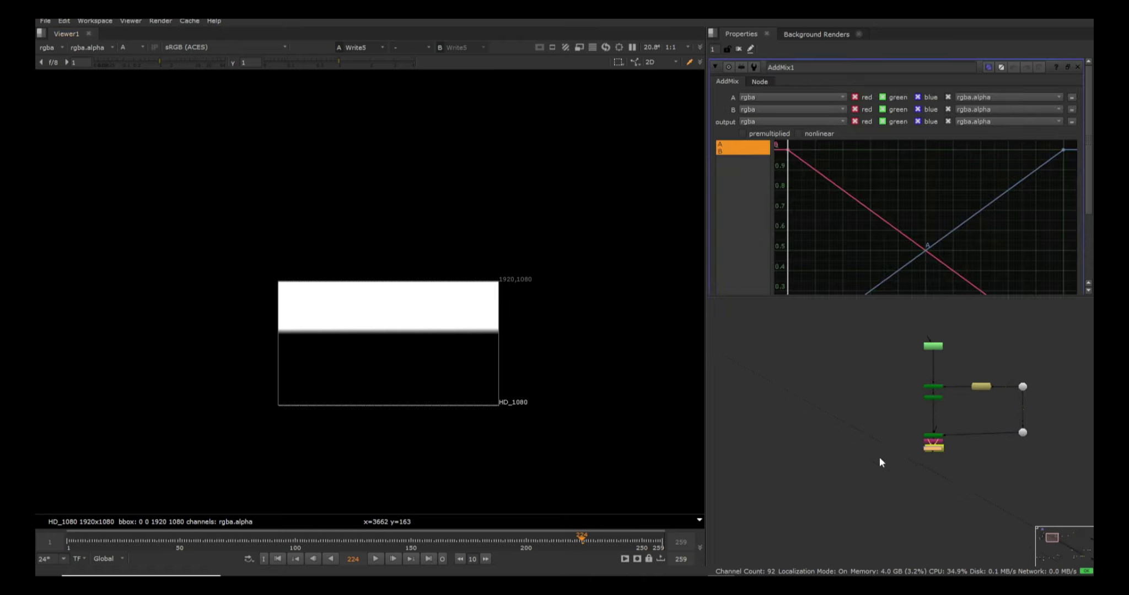
pyautogui.hotkey('ctrl', 'z')
# Step: Reposition the plate node, connect Merge7's matte input to Write5 instead of Read11, and display Merge7 in full color
pyautogui.scroll(-4, 881, 457)
pyautogui.moveTo(787, 396); pyautogui.dragTo(831, 425)
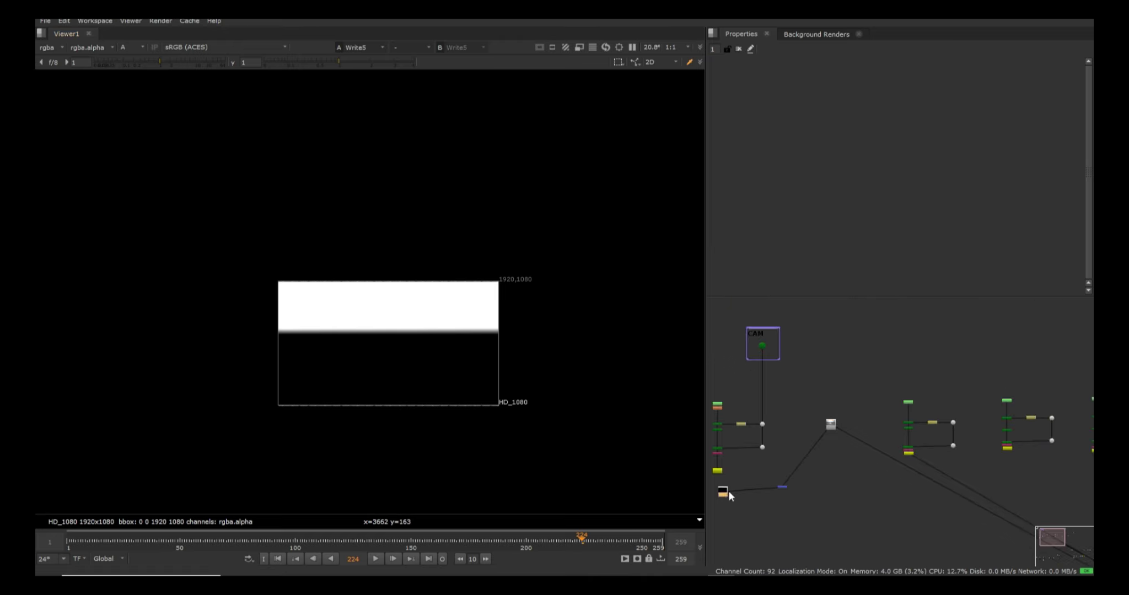
pyautogui.moveTo(912, 464)
pyautogui.mouseDown()
pyautogui.moveTo(887, 478)
pyautogui.moveTo(909, 454)
pyautogui.mouseUp()
pyautogui.scroll(3, 803, 486)
pyautogui.press('1')
pyautogui.press('a')
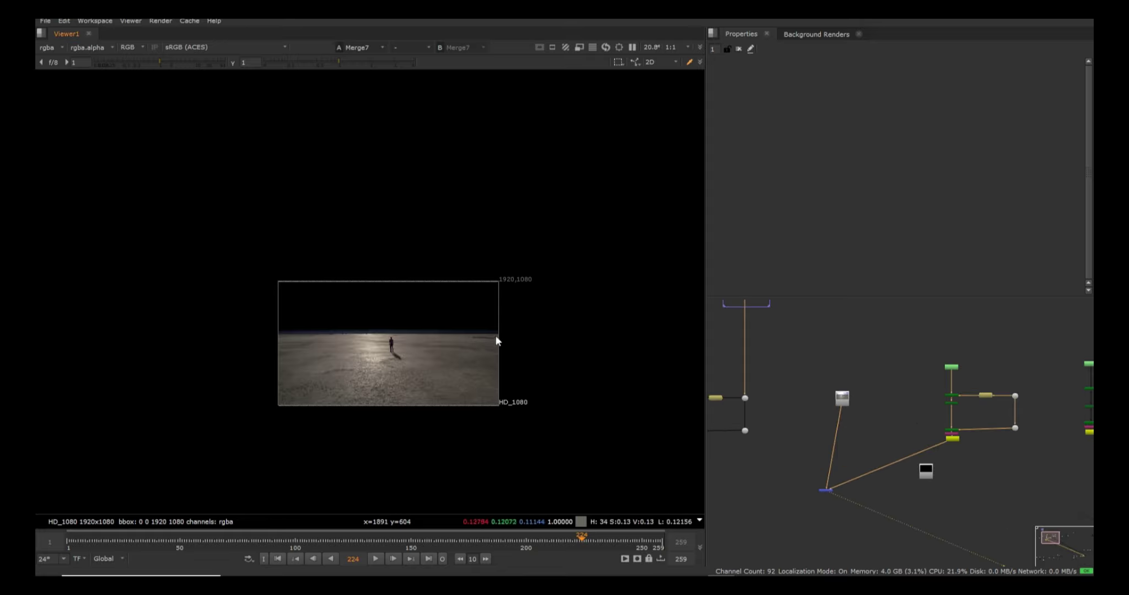
# Step: Reconnect Merge7's matte input from Write5 to the write node of the neighbouring branch and examine the masked foreground
pyautogui.moveTo(1003, 432); pyautogui.dragTo(820, 430, button='middle')
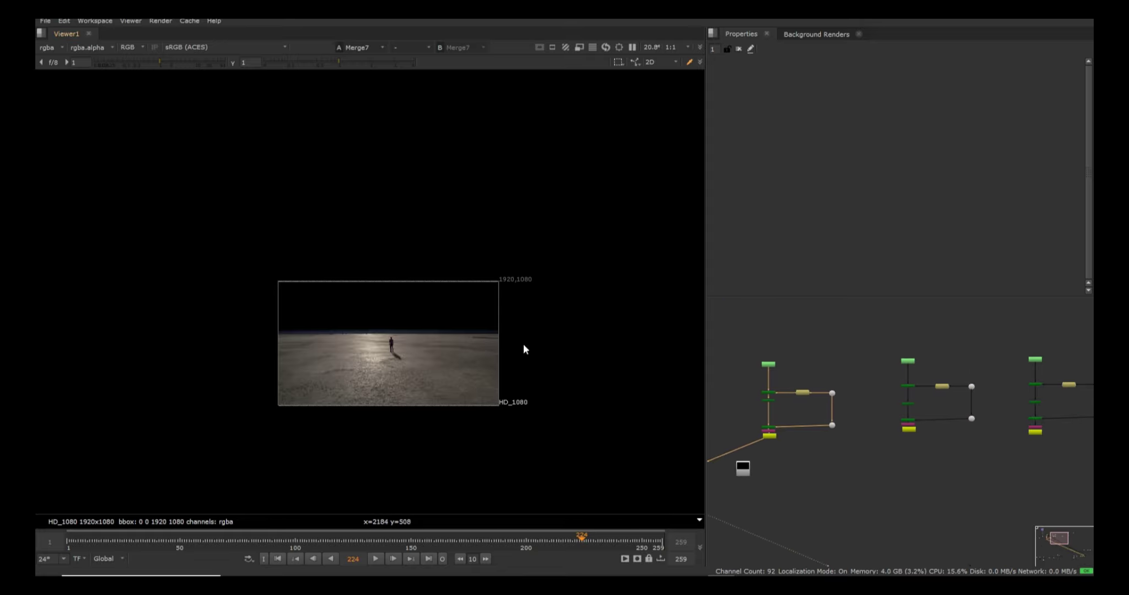
pyautogui.scroll(3, 382, 308)
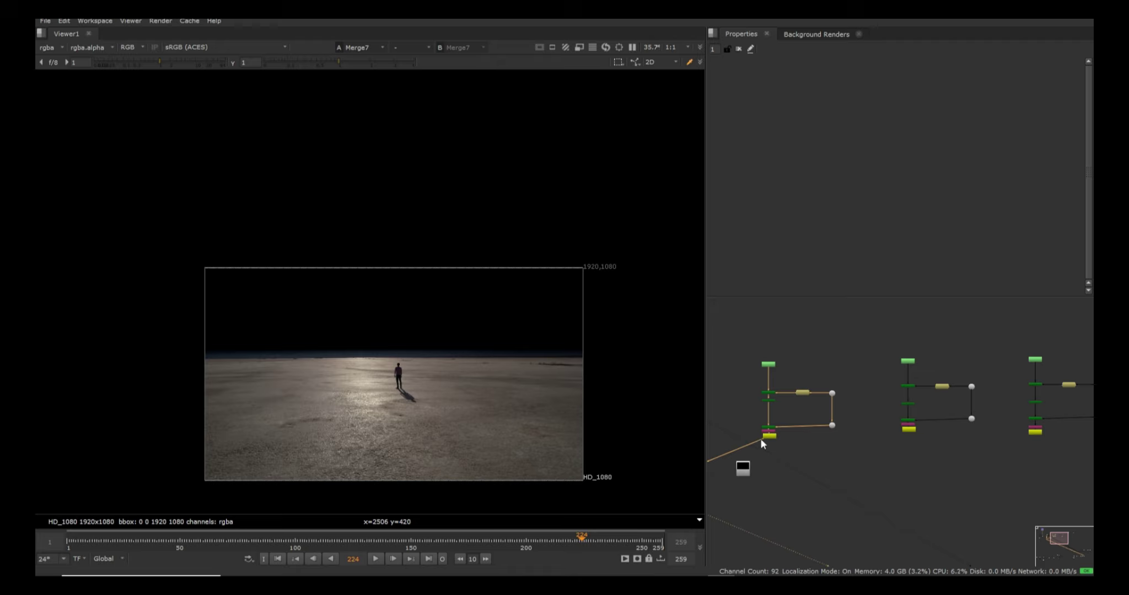
pyautogui.moveTo(762, 439); pyautogui.dragTo(908, 430)
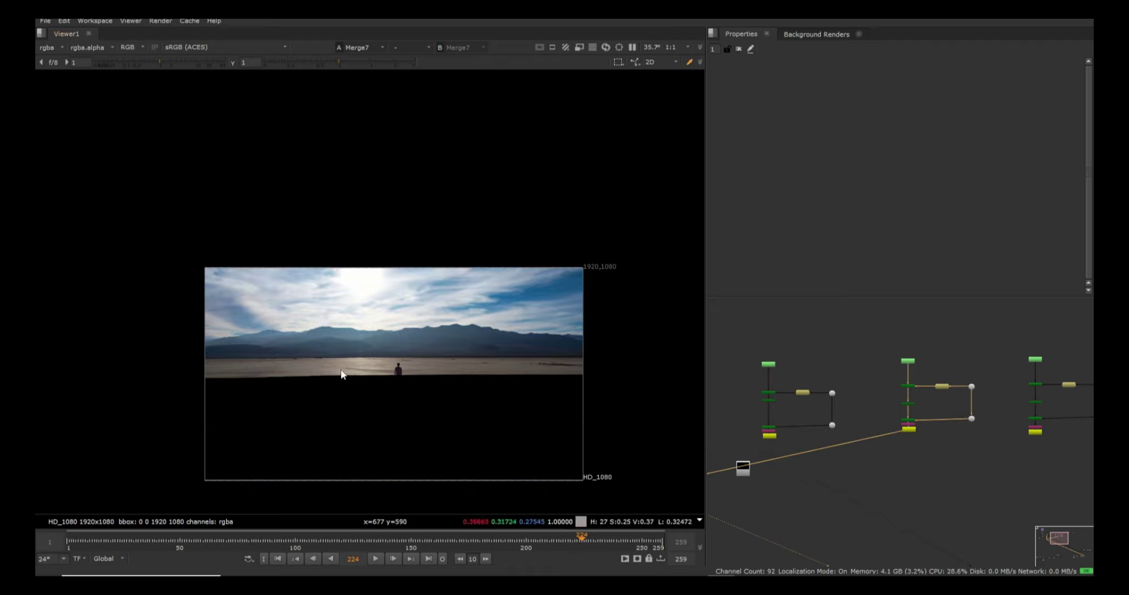
pyautogui.moveTo(182, 379); pyautogui.dragTo(597, 498)
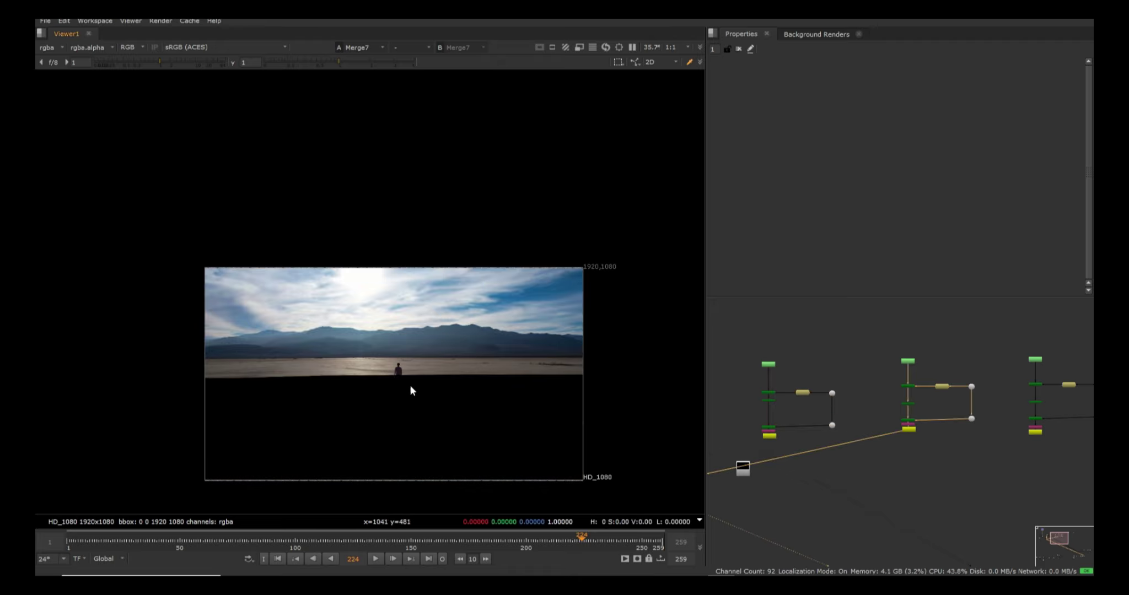
# Step: Reconnect Merge7's matte input to the write node of the last matte branch in the row
pyautogui.moveTo(897, 436); pyautogui.dragTo(831, 406, button='middle')
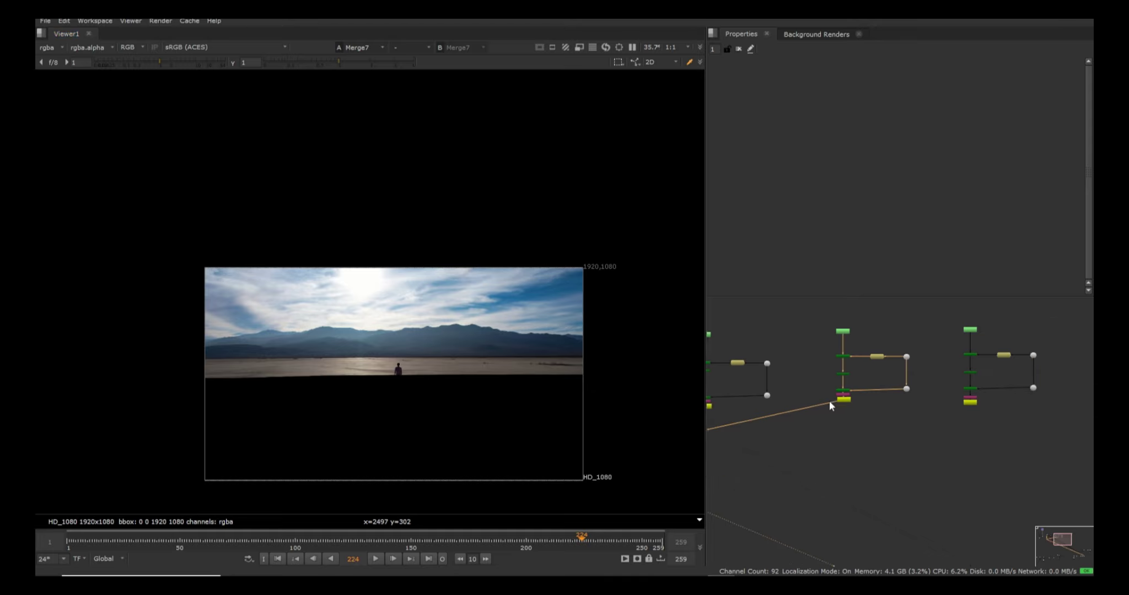
pyautogui.scroll(3, 832, 401)
pyautogui.moveTo(837, 396); pyautogui.dragTo(1058, 401)
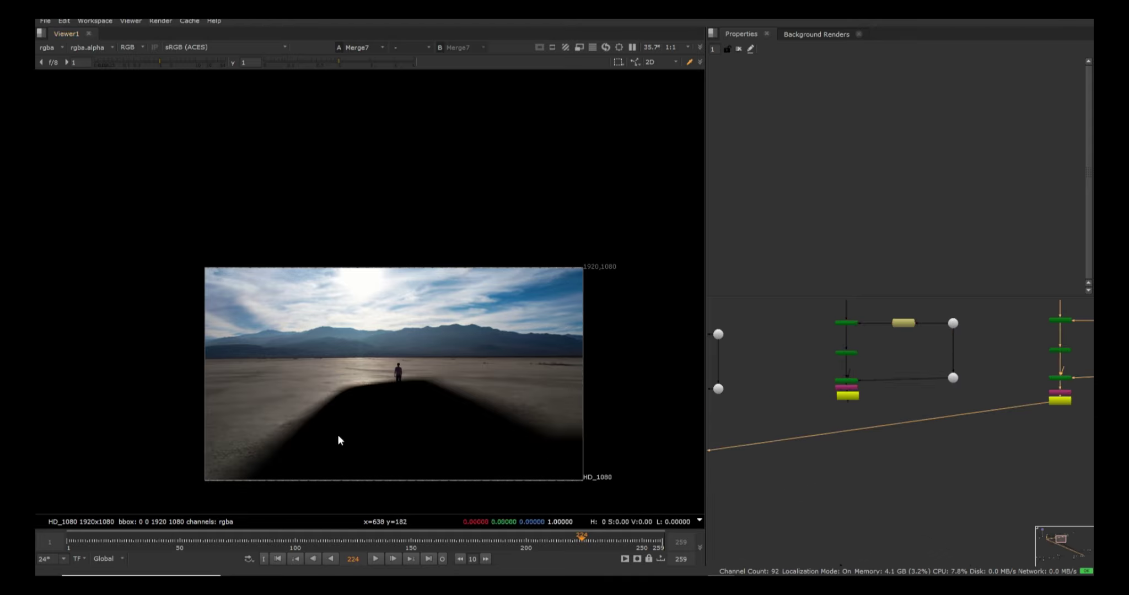
# Step: Examine the masked foreground and the whole row of matte branches beside the CAM backdrop
pyautogui.scroll(-4, 958, 451)
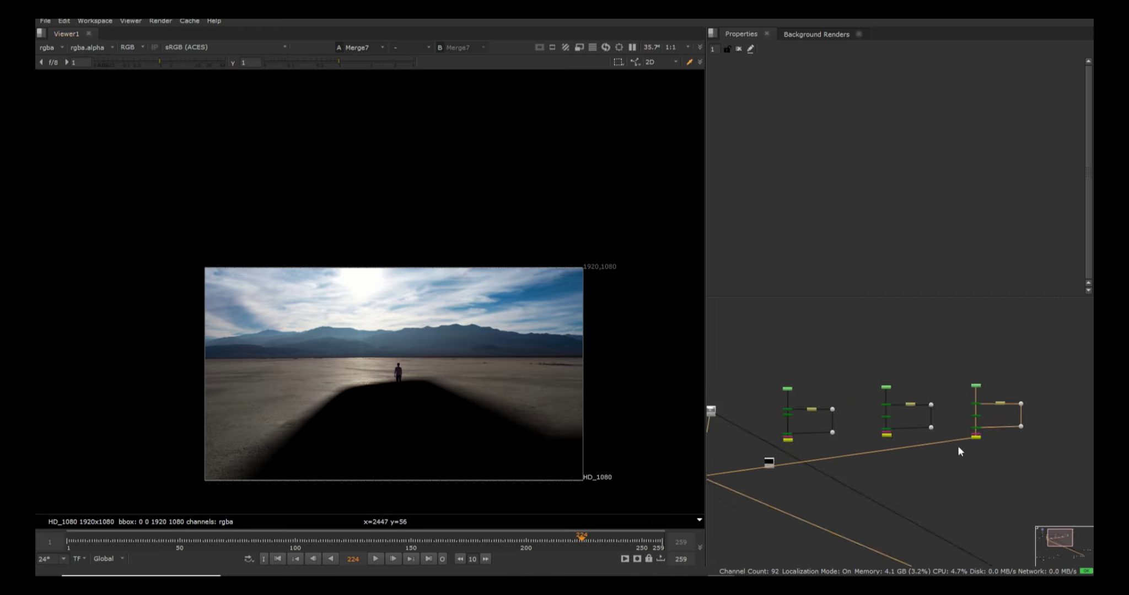
pyautogui.scroll(-3, 958, 445)
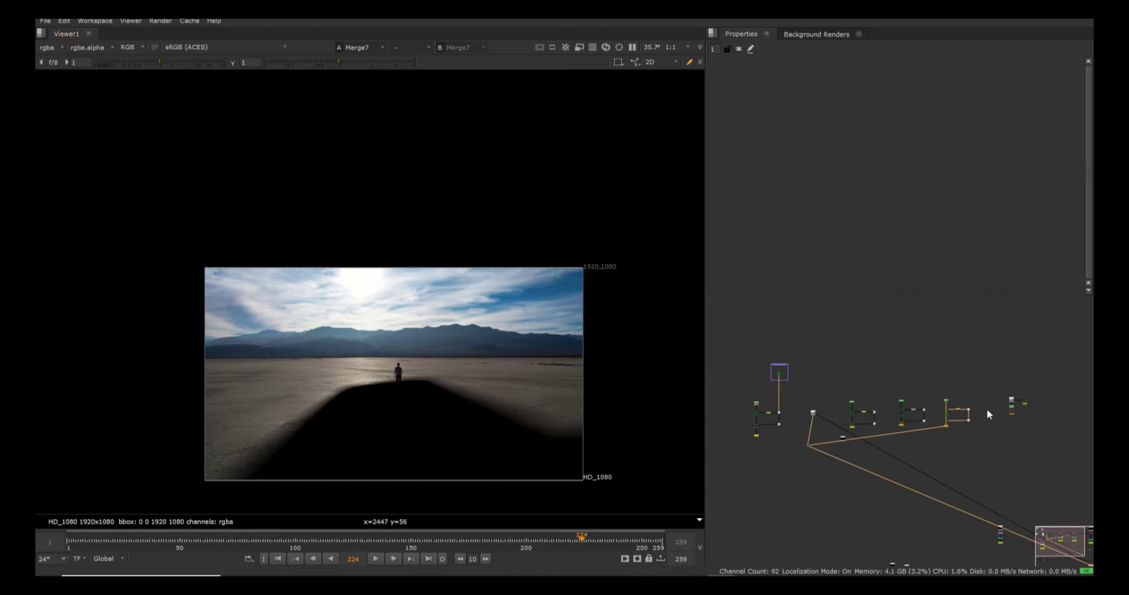
pyautogui.scroll(3, 942, 470)
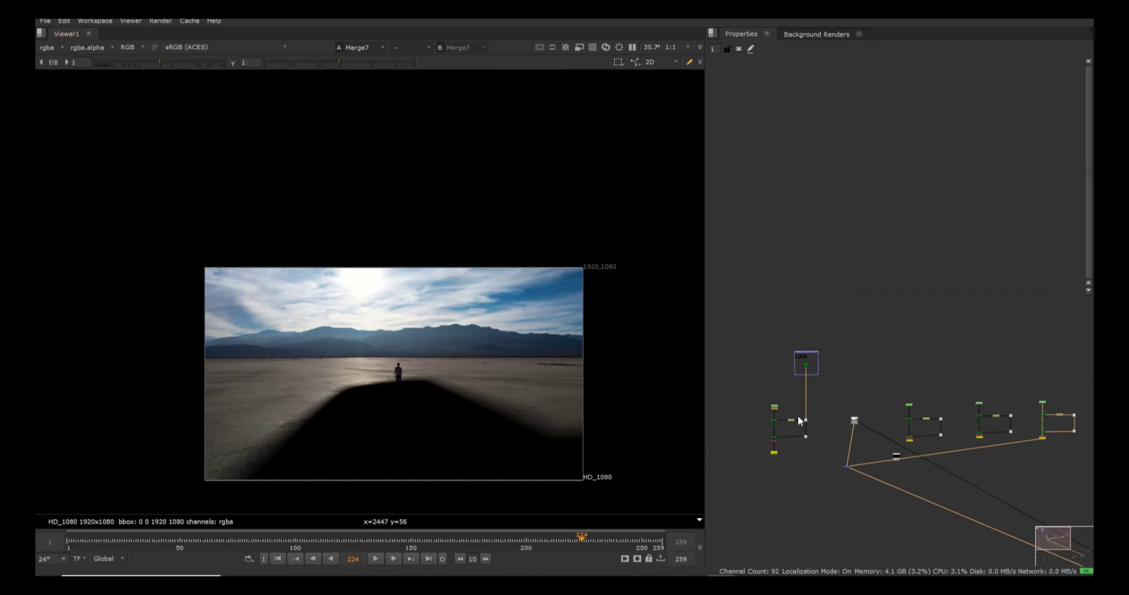
pyautogui.moveTo(751, 393); pyautogui.dragTo(1085, 488)
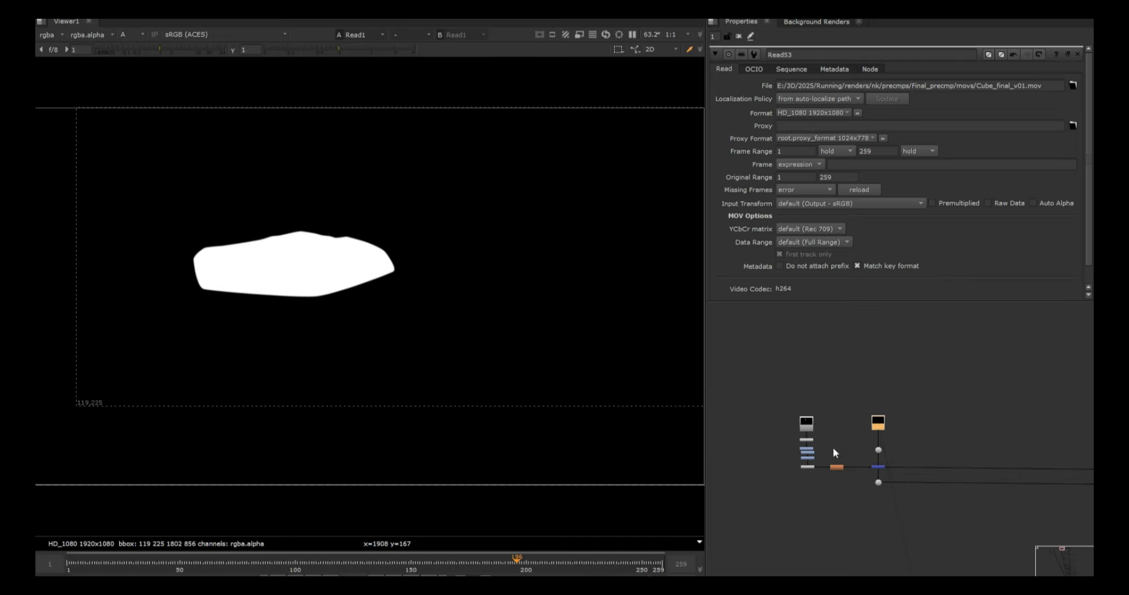
# Step: Display the Read10 desert plate in full color instead of the Read1 matte's alpha
pyautogui.scroll(-4, 839, 448)
pyautogui.scroll(3, 839, 448)
pyautogui.scroll(-4, 838, 447)
pyautogui.moveTo(931, 442); pyautogui.dragTo(736, 471, button='middle')
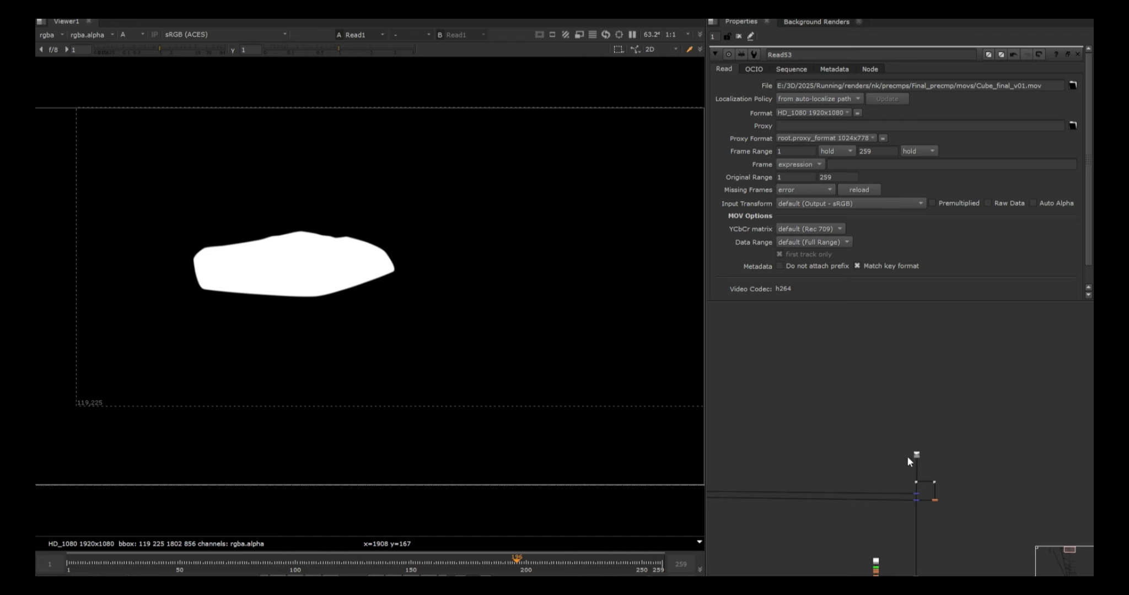
pyautogui.click(916, 456)
pyautogui.press('1')
pyautogui.press('a')
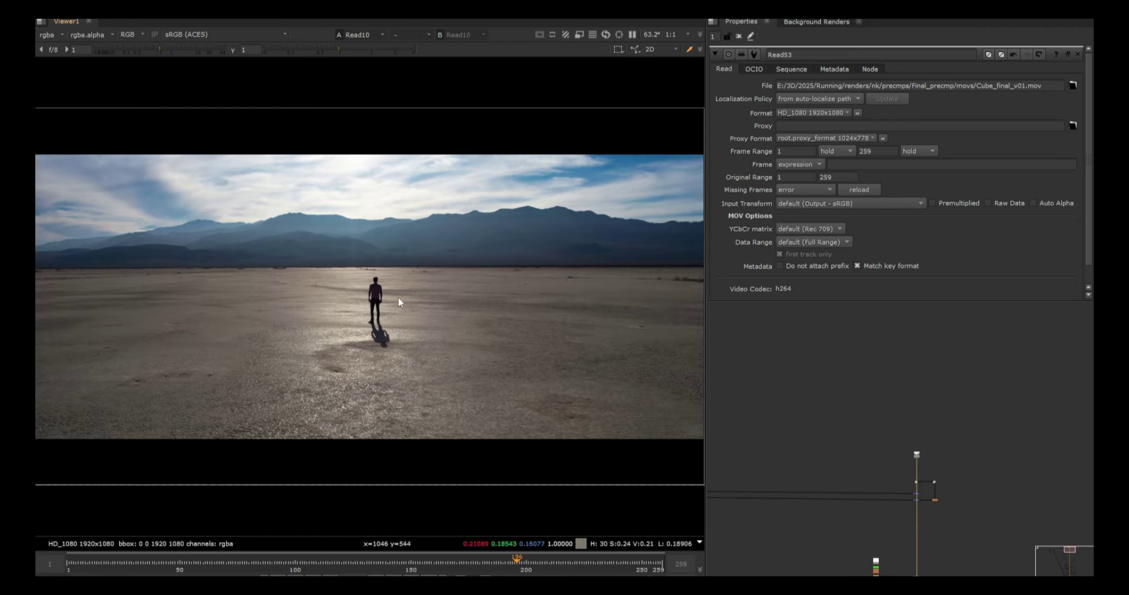
# Step: Turn off the viewer's frame mask and examine the full Read10 plate along the mountains and horizon
pyautogui.click(552, 35)
pyautogui.click(557, 43)
pyautogui.moveTo(365, 245); pyautogui.dragTo(420, 237, button='middle')
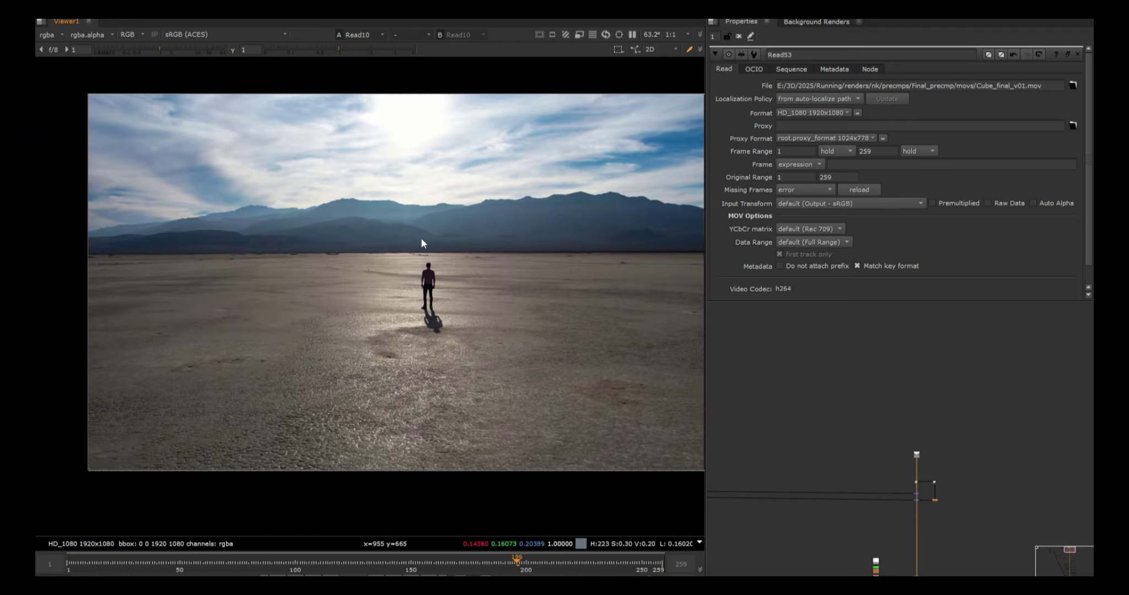
pyautogui.scroll(-3, 434, 281)
pyautogui.scroll(4, 310, 214)
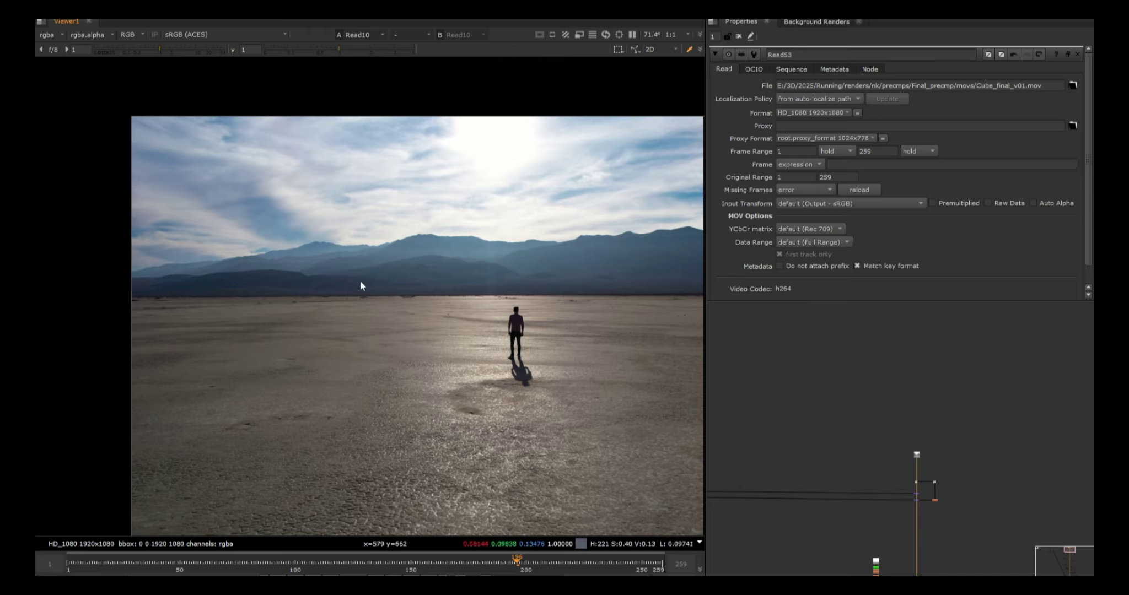
# Step: Display the Read2 BG_CUBE render alone and examine the cube's faces and lighting up close
pyautogui.scroll(-3, 736, 530)
pyautogui.moveTo(735, 530); pyautogui.dragTo(888, 507, button='middle')
pyautogui.scroll(9, 821, 475)
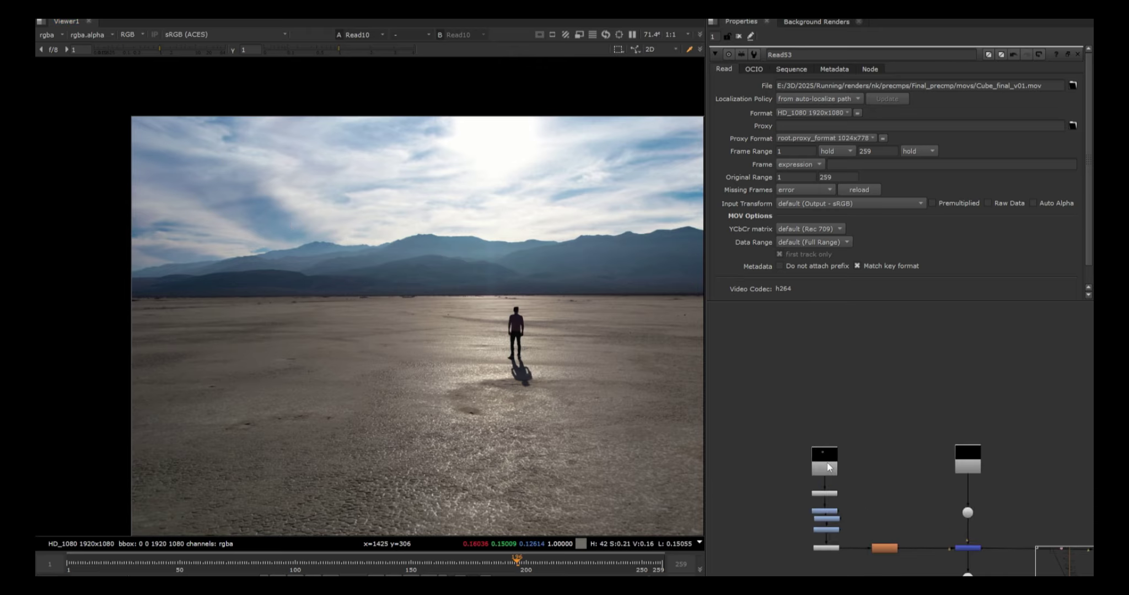
pyautogui.click(818, 457)
pyautogui.press('1')
pyautogui.scroll(5, 434, 248)
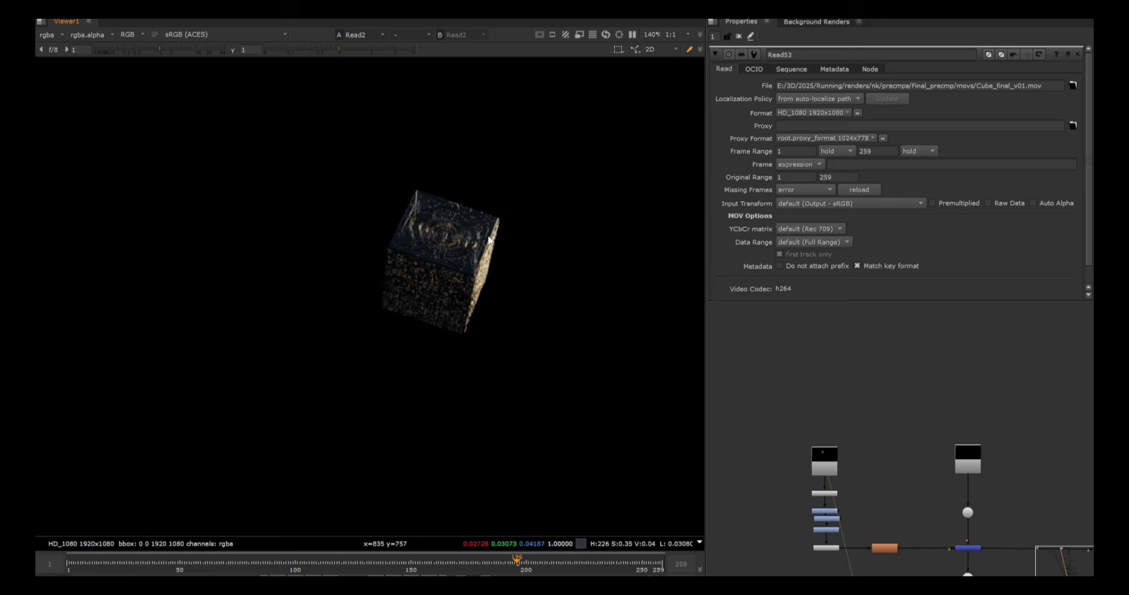
pyautogui.scroll(4, 482, 235)
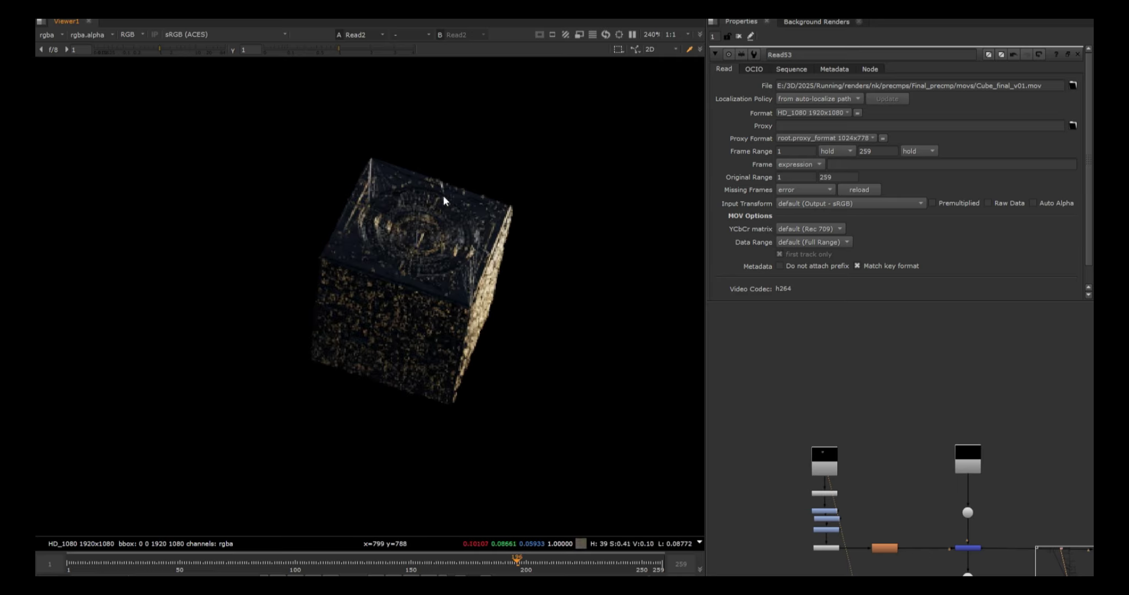
pyautogui.moveTo(608, 155); pyautogui.dragTo(281, 434)
pyautogui.moveTo(298, 135); pyautogui.dragTo(566, 434)
pyautogui.moveTo(280, 138); pyautogui.dragTo(235, 116)
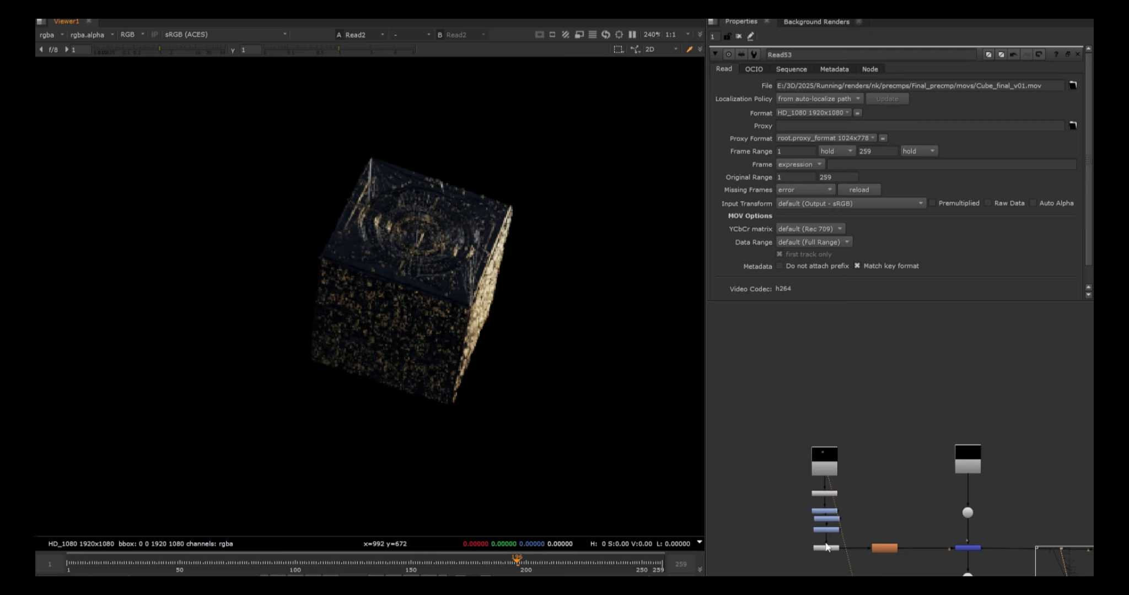
# Step: Display ColorCorrect13's result on the background cube, open its settings, and compare the cube with the node disabled and enabled
pyautogui.click(824, 511)
pyautogui.scroll(3, 825, 511)
pyautogui.press('1')
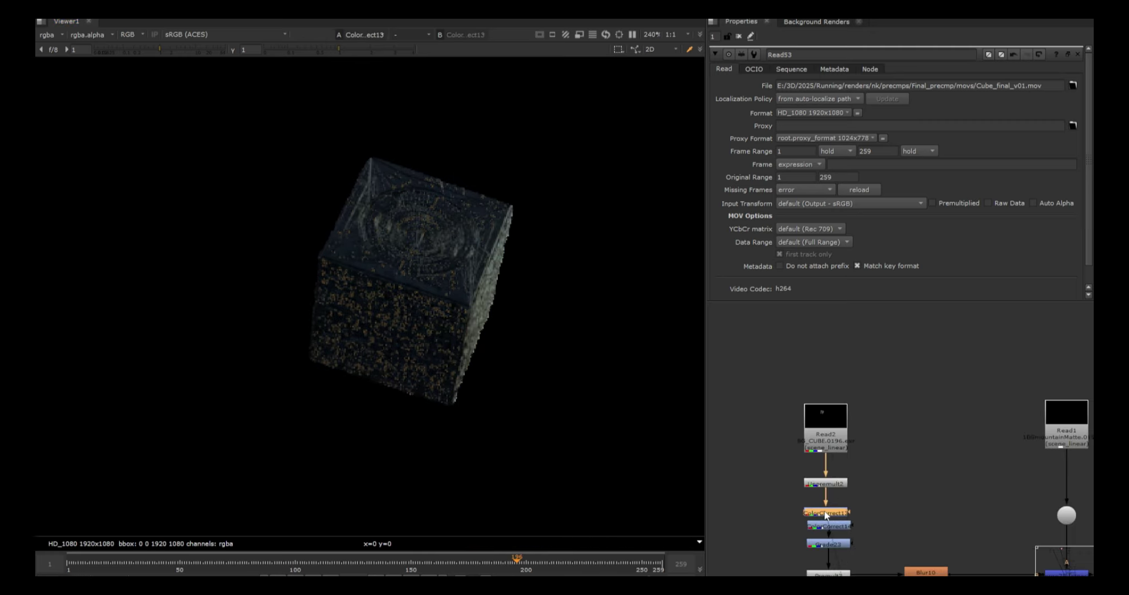
pyautogui.scroll(3, 826, 514)
pyautogui.doubleClick(826, 512)
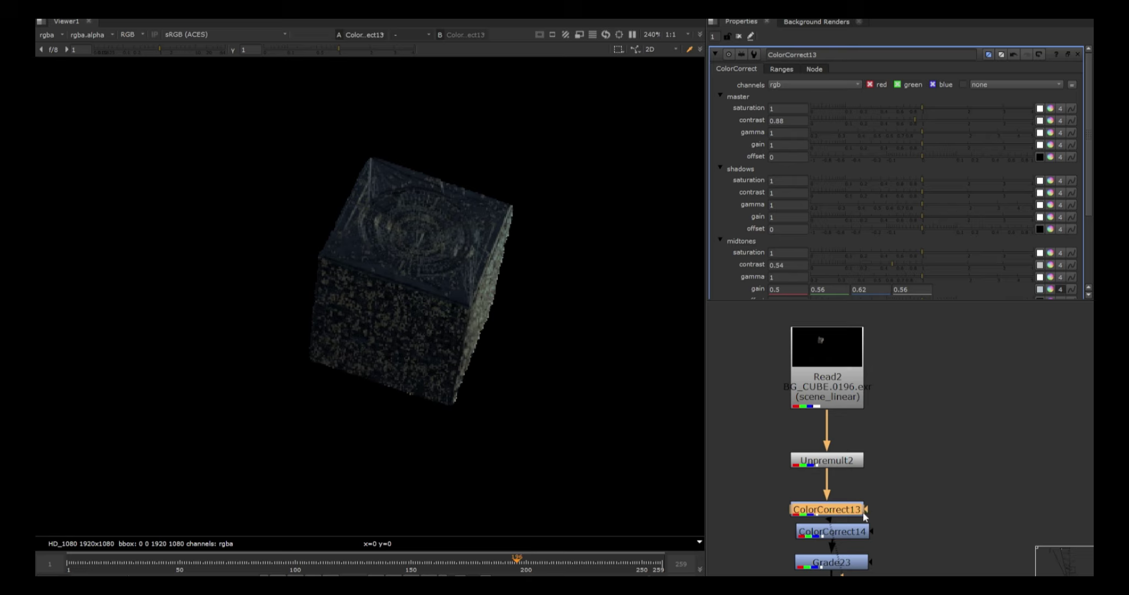
pyautogui.press('d')
pyautogui.press('d')
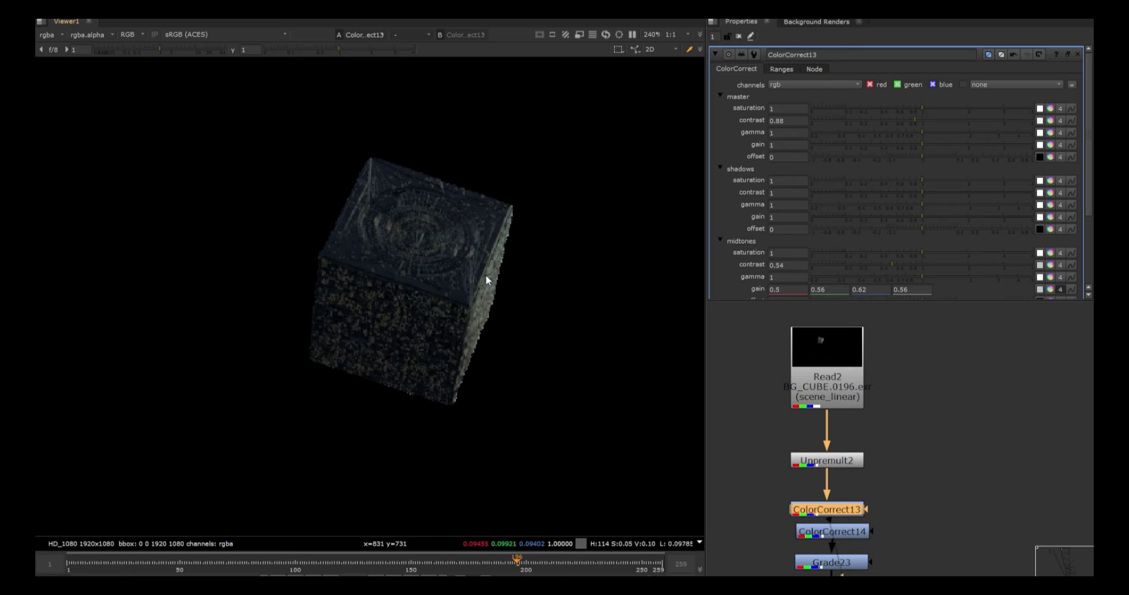
# Step: Display the ColorCorrect14 result and the Grade23 result to examine how the background cube is graded
pyautogui.click(839, 536)
pyautogui.press('1')
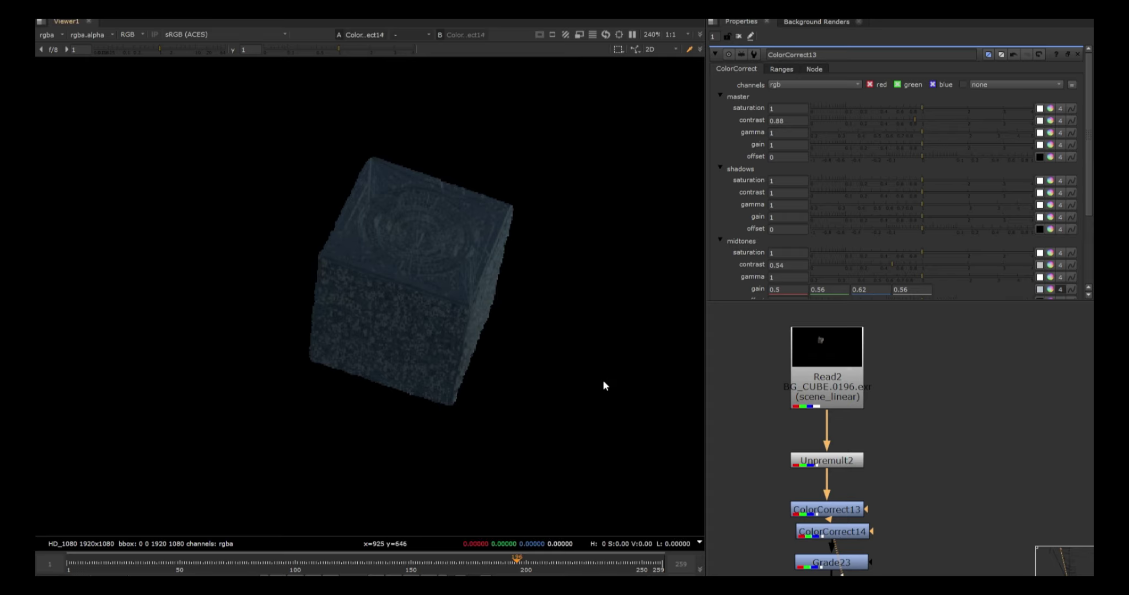
pyautogui.moveTo(847, 543); pyautogui.dragTo(903, 477, button='middle')
pyautogui.click(843, 471)
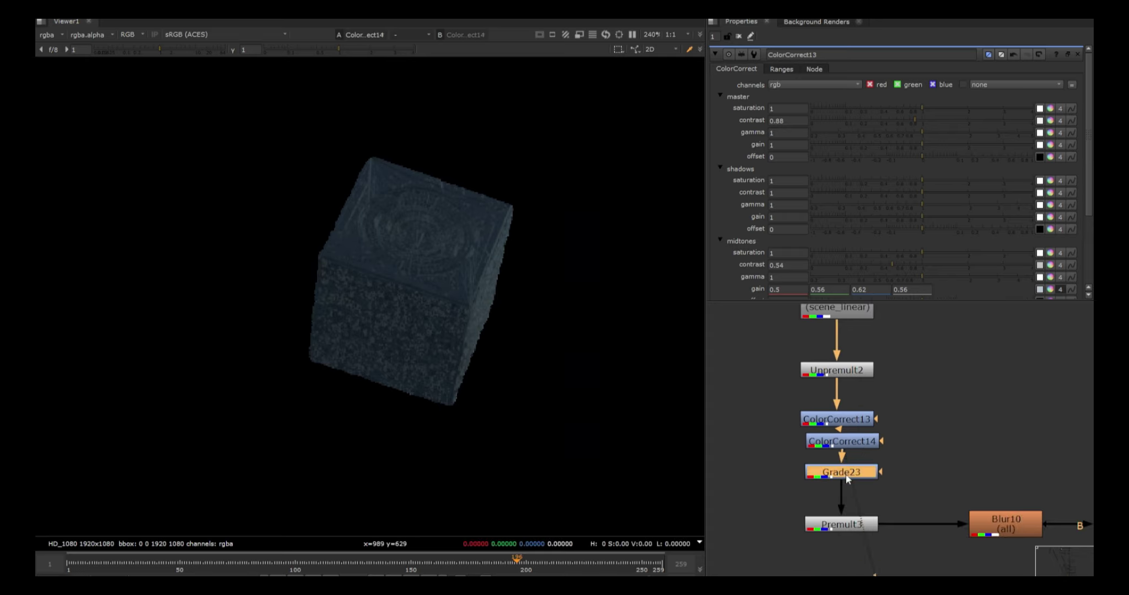
pyautogui.press('1')
# Step: Display the Merge39 composite to check the graded cube behind the mountains, and return to the Read2 branch
pyautogui.scroll(-5, 826, 480)
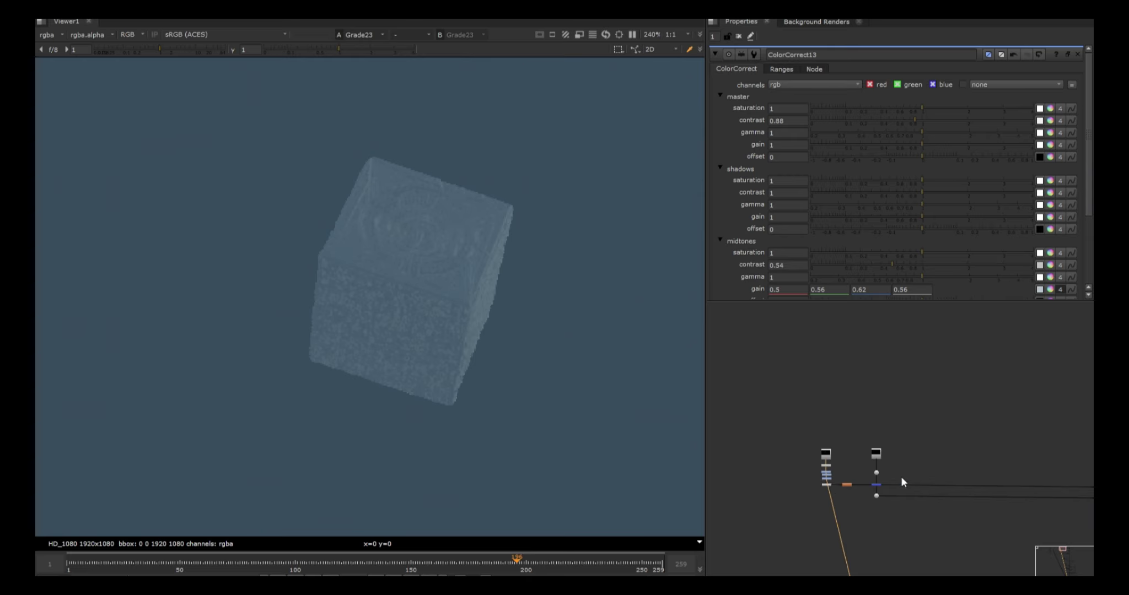
pyautogui.scroll(-3, 906, 475)
pyautogui.moveTo(985, 459); pyautogui.dragTo(837, 457, button='middle')
pyautogui.scroll(2, 946, 480)
pyautogui.moveTo(939, 497); pyautogui.dragTo(896, 517)
pyautogui.press('1')
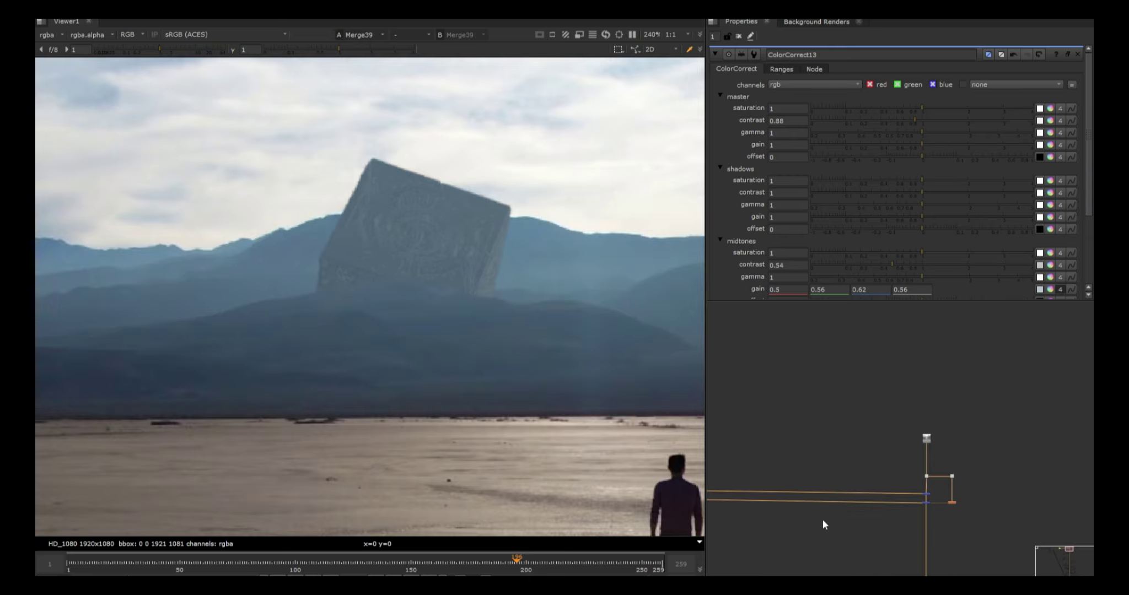
pyautogui.moveTo(821, 519); pyautogui.dragTo(977, 509, button='middle')
pyautogui.moveTo(807, 482); pyautogui.dragTo(958, 462, button='middle')
pyautogui.scroll(2, 958, 462)
pyautogui.scroll(3, 959, 466)
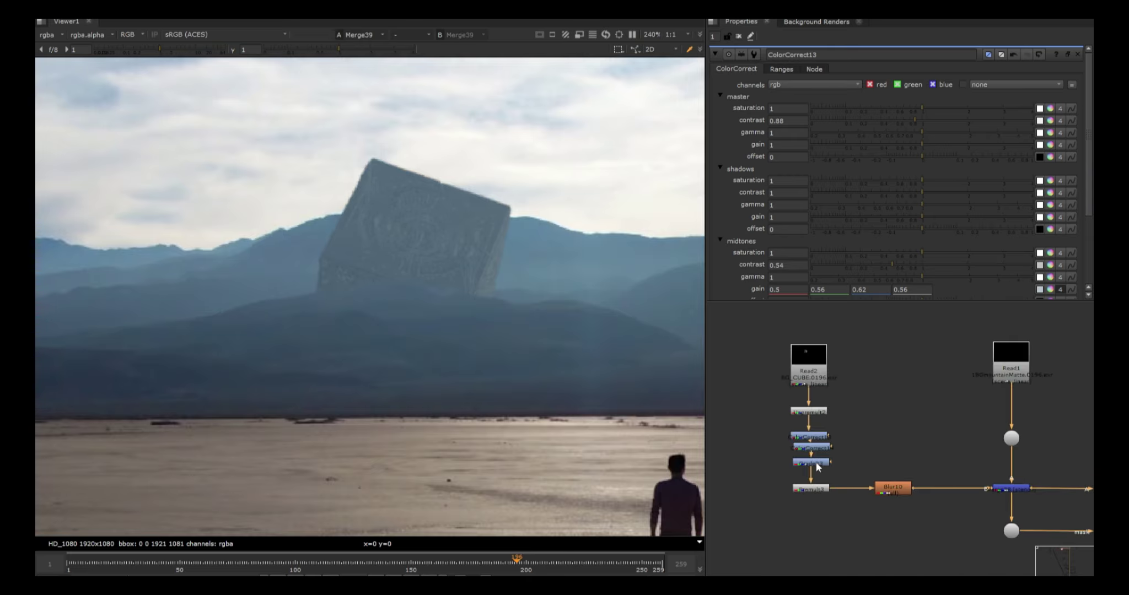
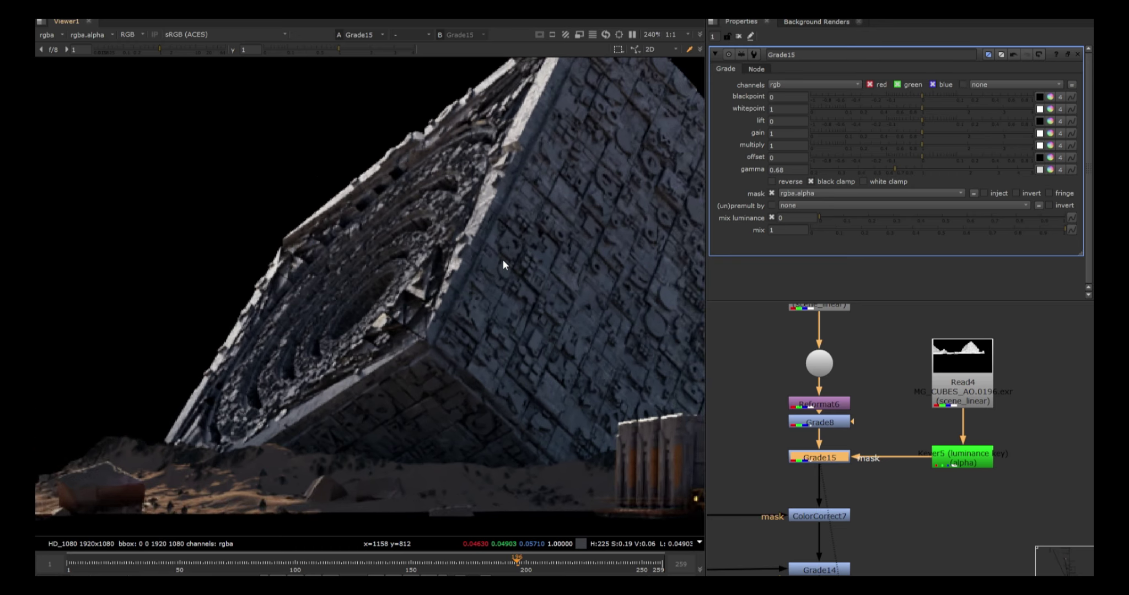
# Step: Disable and re-enable Grade15 repeatedly to compare its effect on the large cube's crevices
pyautogui.press('d')
pyautogui.press('d')
pyautogui.press('d')
pyautogui.press('d')
pyautogui.press('d')
pyautogui.press('d')
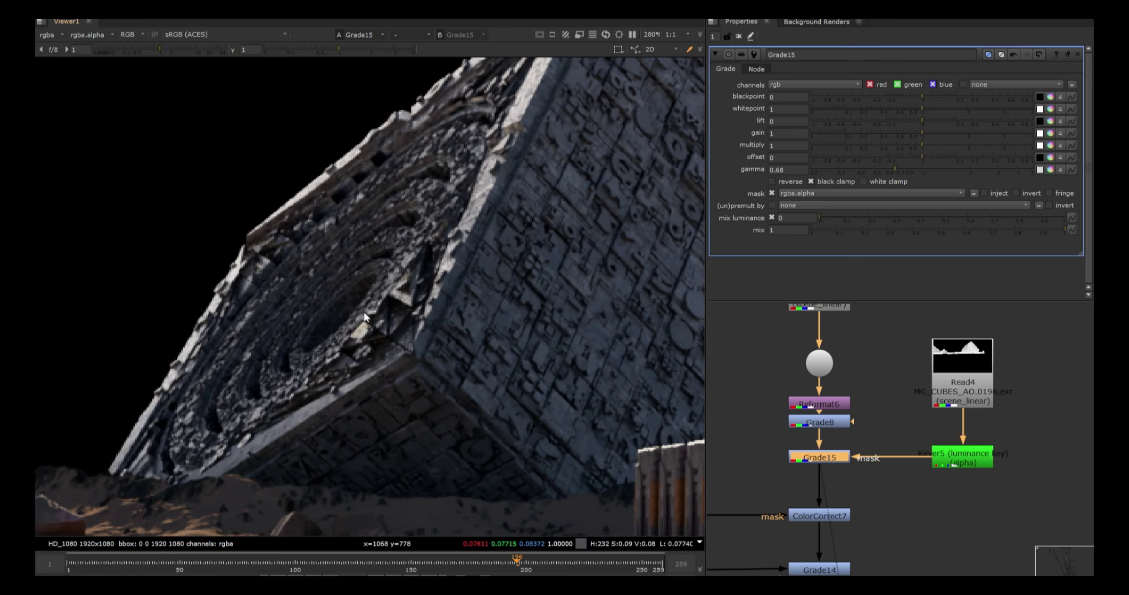
# Step: Display the alpha of the Read6 crater matte and examine the ground areas it covers
pyautogui.scroll(-3, 827, 416)
pyautogui.scroll(-2, 794, 438)
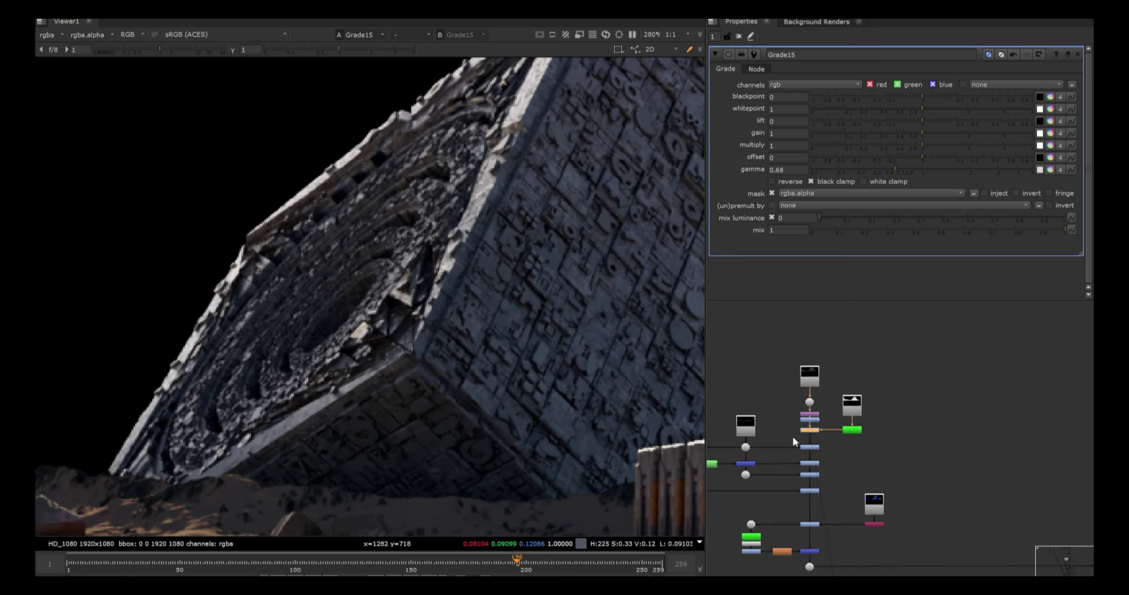
pyautogui.scroll(5, 826, 422)
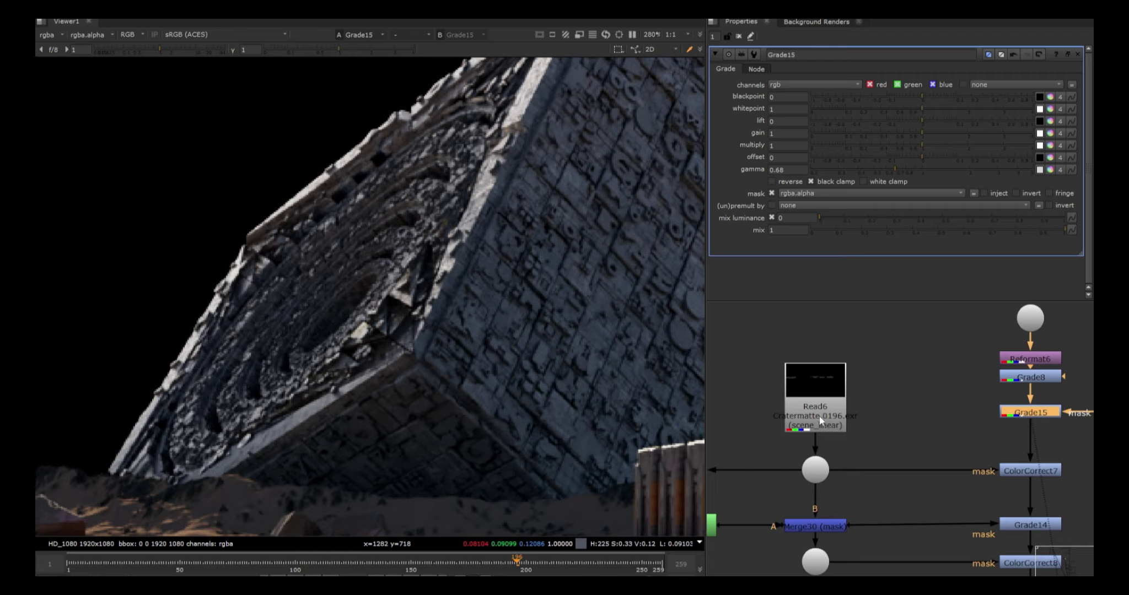
pyautogui.scroll(-3, 820, 420)
pyautogui.click(817, 409)
pyautogui.press('1')
pyautogui.press('f')
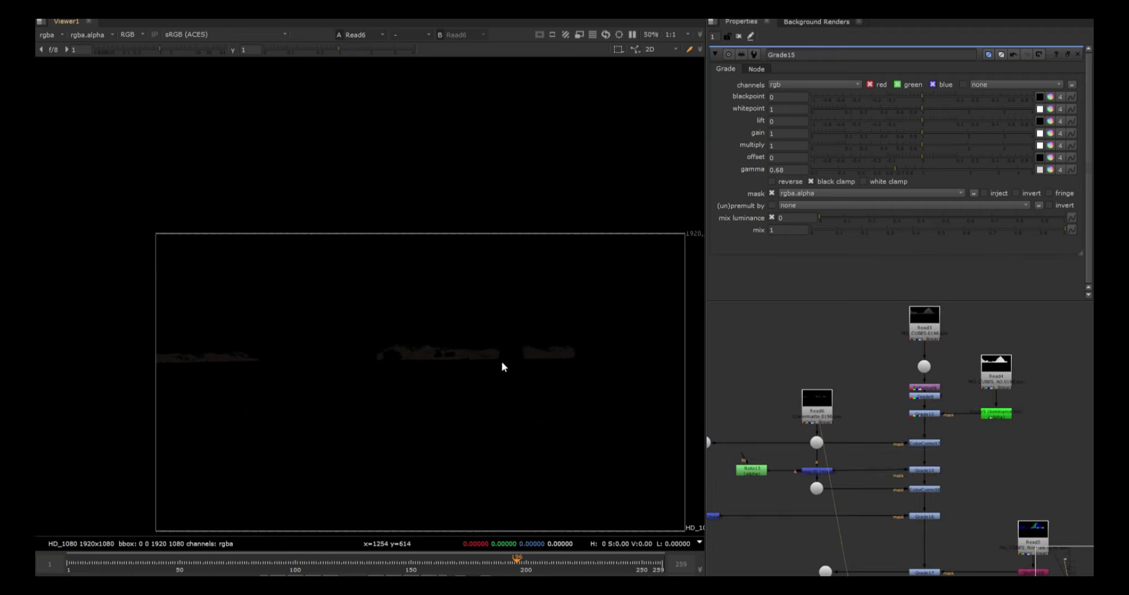
pyautogui.scroll(2, 491, 362)
pyautogui.press('a')
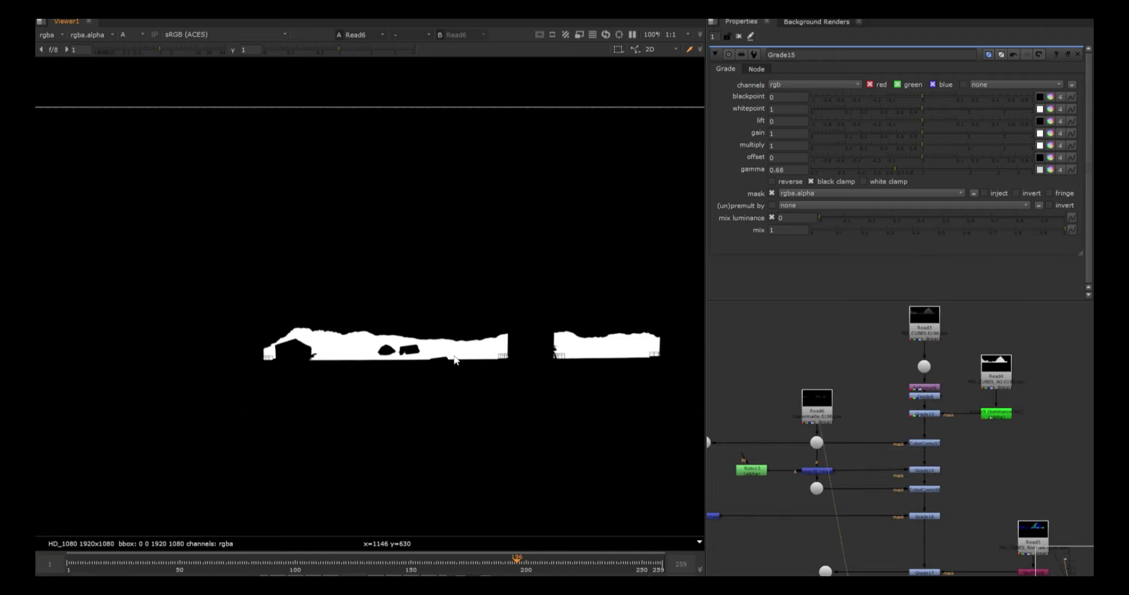
pyautogui.moveTo(285, 326); pyautogui.dragTo(626, 368)
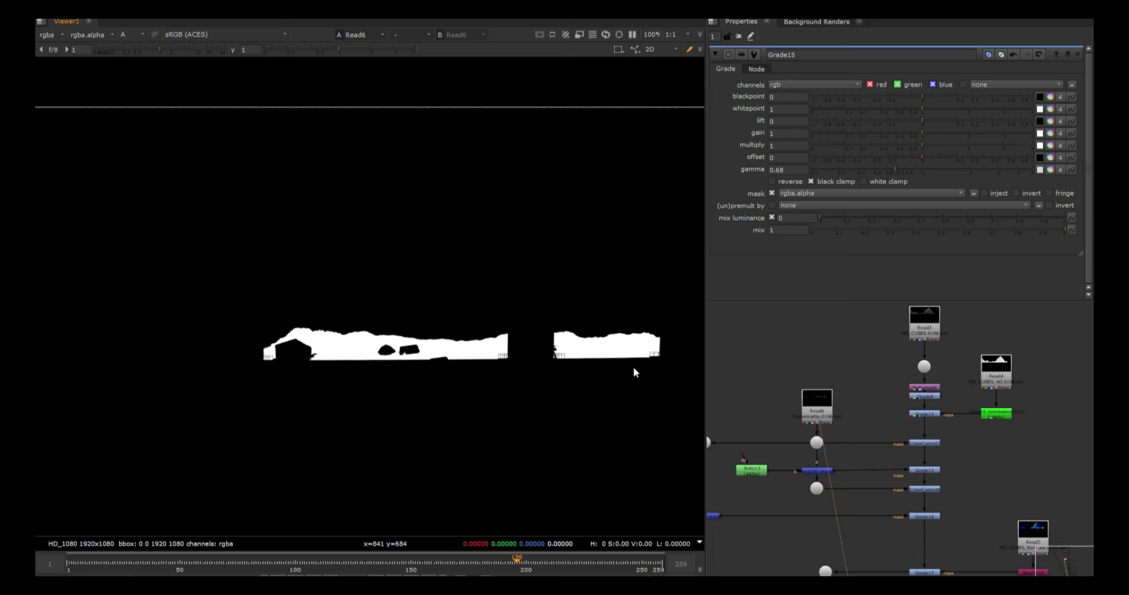
# Step: Display ColorCorrect7 in full color and compare the sand around the large cube with the node disabled and enabled
pyautogui.click(926, 441)
pyautogui.press('1')
pyautogui.press('a')
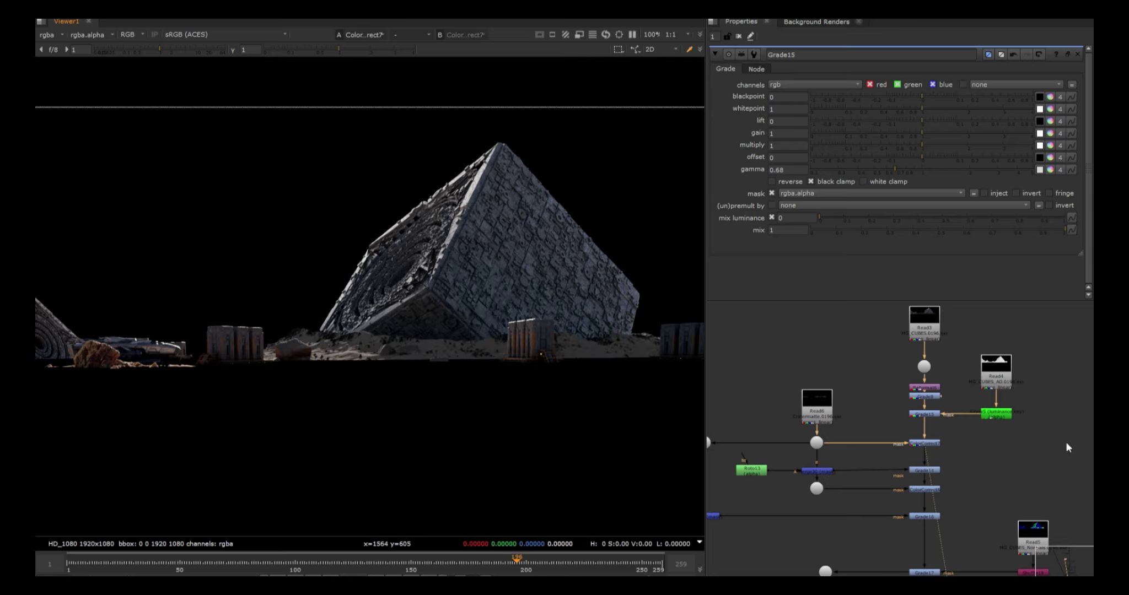
pyautogui.scroll(3, 911, 442)
pyautogui.press('d')
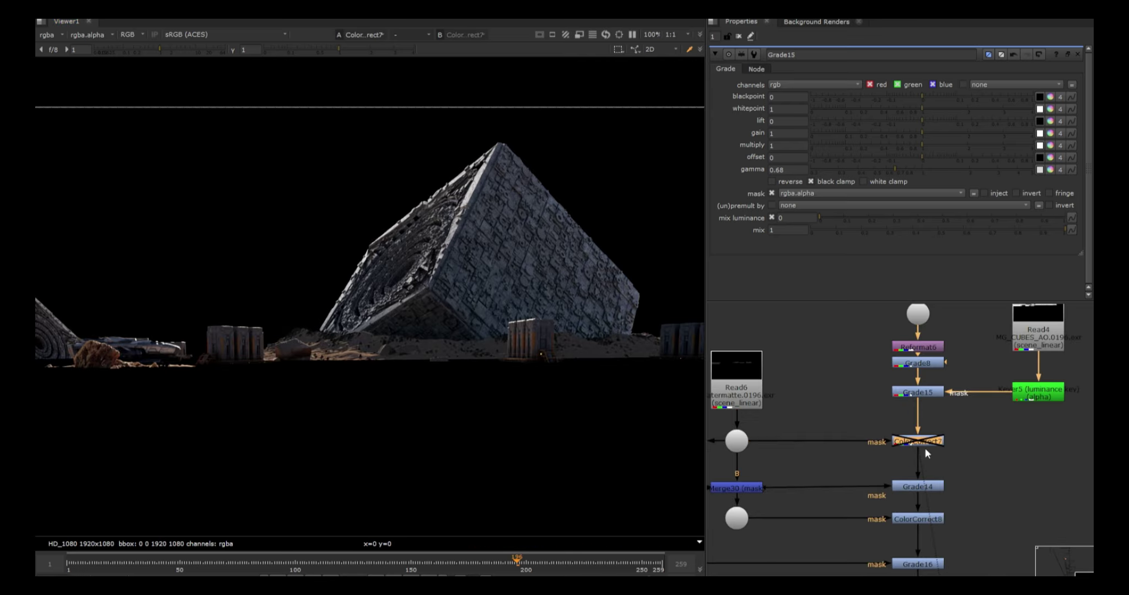
pyautogui.press('d')
pyautogui.press('d')
pyautogui.scroll(2, 312, 359)
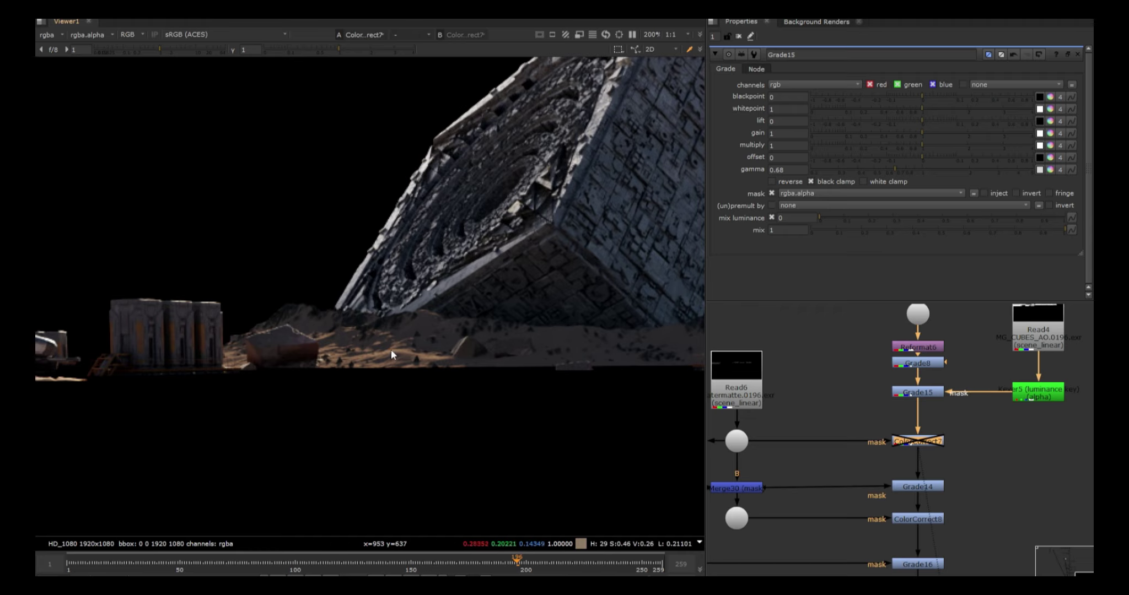
pyautogui.press('d')
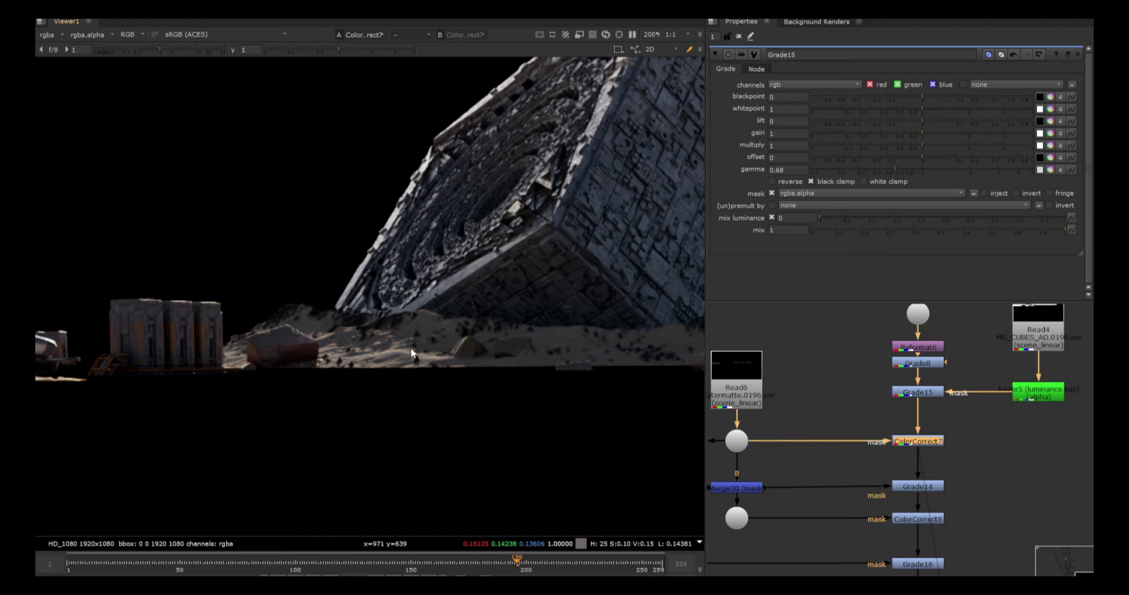
# Step: Display the Grade14 result and examine the ground beneath the row of cubes
pyautogui.scroll(-2, 412, 352)
pyautogui.scroll(-1, 966, 429)
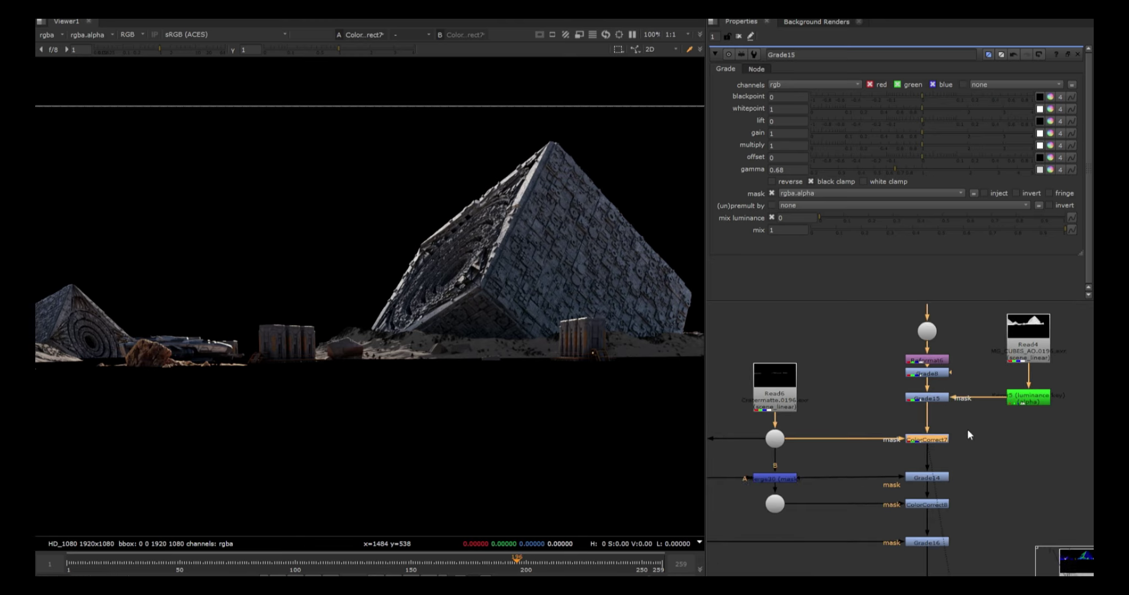
pyautogui.scroll(-2, 537, 376)
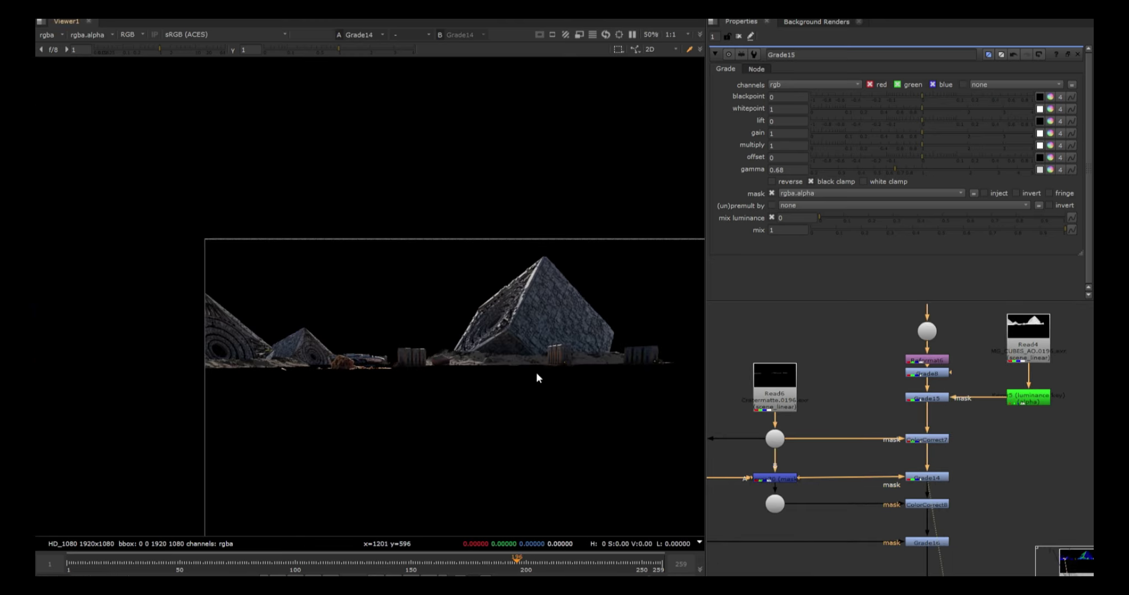
pyautogui.moveTo(504, 409); pyautogui.dragTo(646, 425, button='middle')
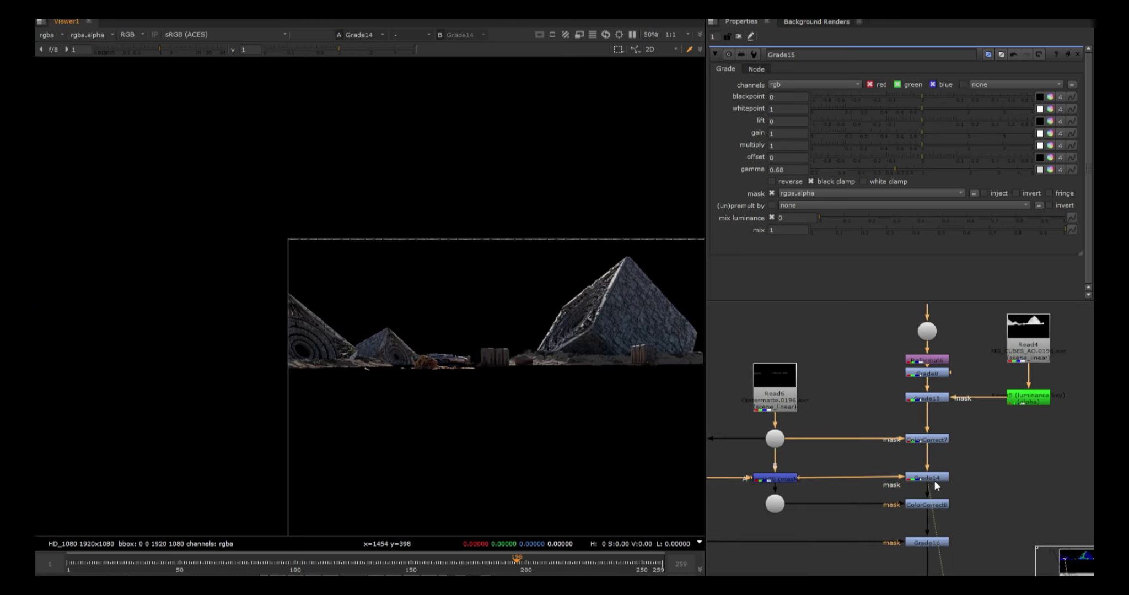
pyautogui.click(932, 478)
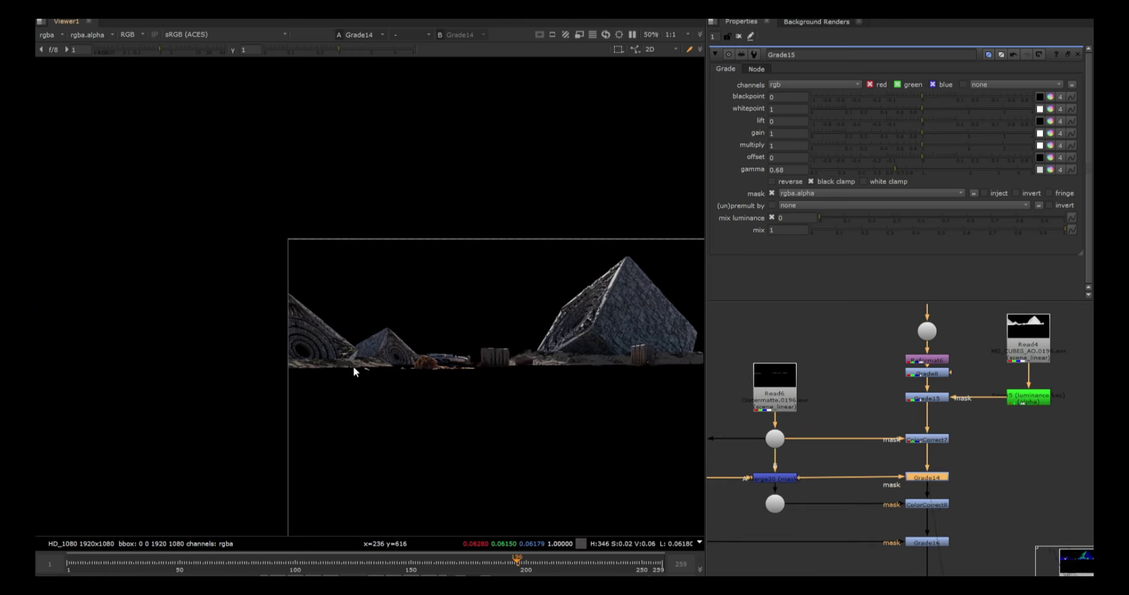
# Step: Display the ColorCorrect8 result and the Grade16 result, with the full row of cubes in frame
pyautogui.click(931, 504)
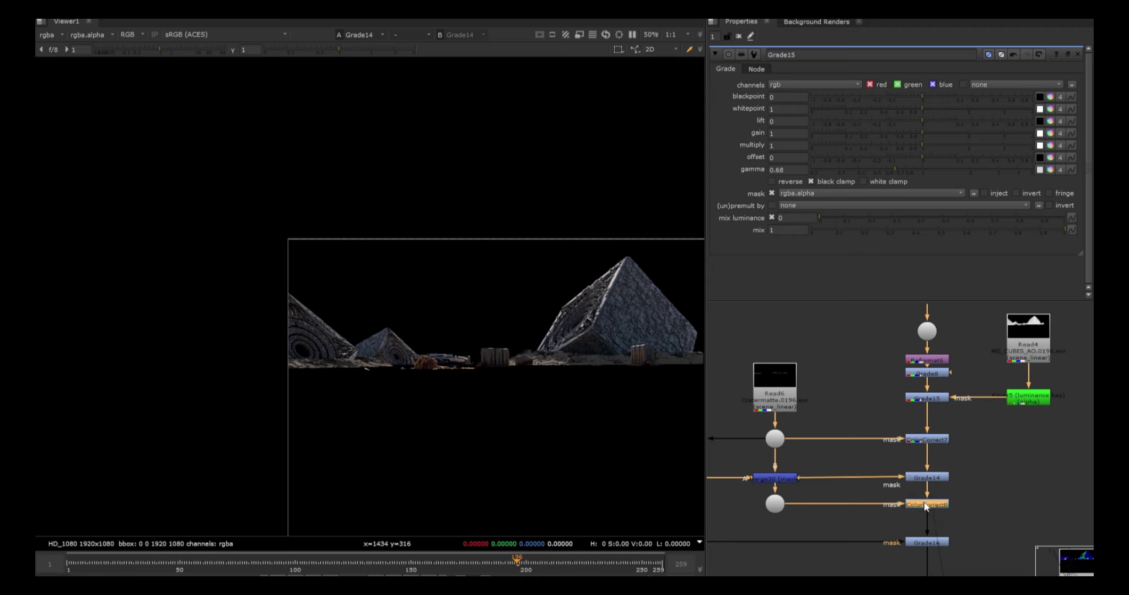
pyautogui.press('1')
pyautogui.scroll(-2, 935, 513)
pyautogui.click(936, 524)
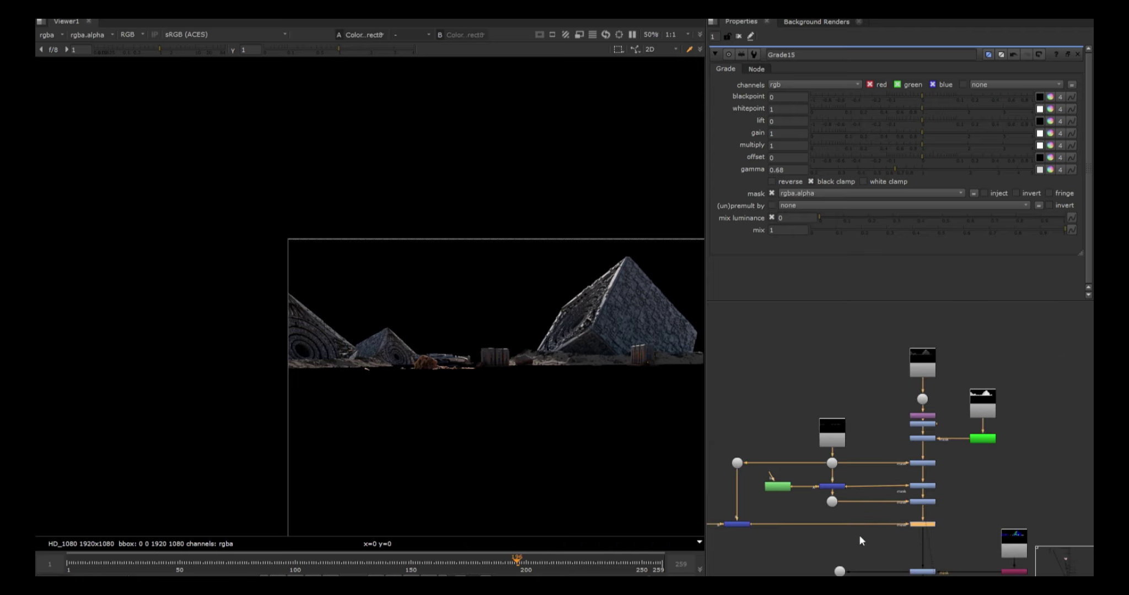
pyautogui.press('1')
pyautogui.moveTo(643, 384); pyautogui.dragTo(407, 362, button='middle')
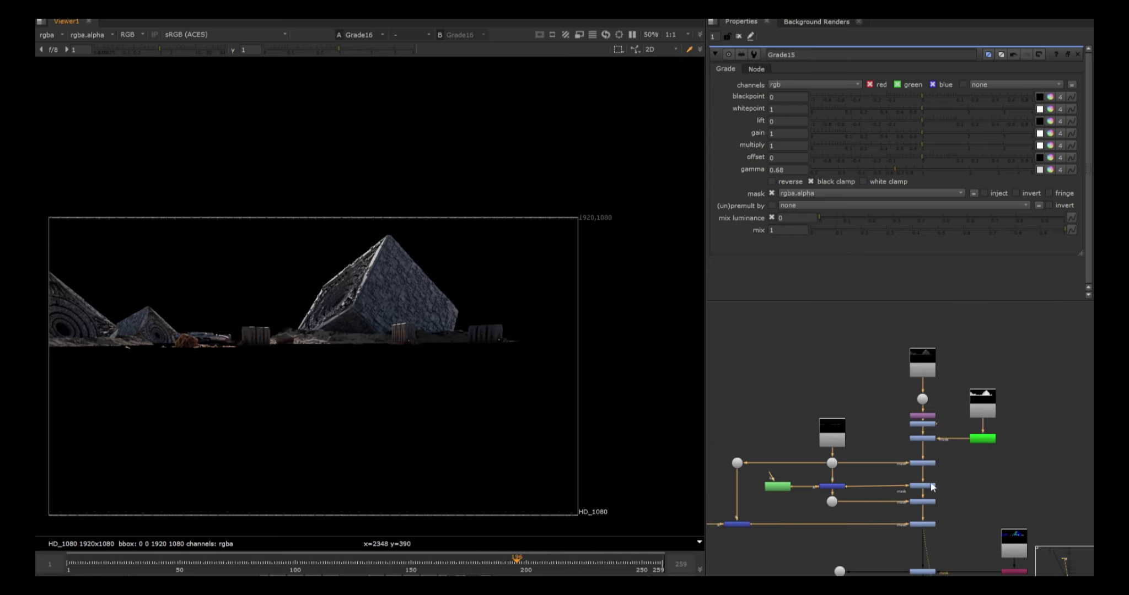
# Step: Compare the base of the large cube and the nearby structures with Grade16 disabled and enabled
pyautogui.moveTo(926, 524); pyautogui.dragTo(949, 466, button='middle')
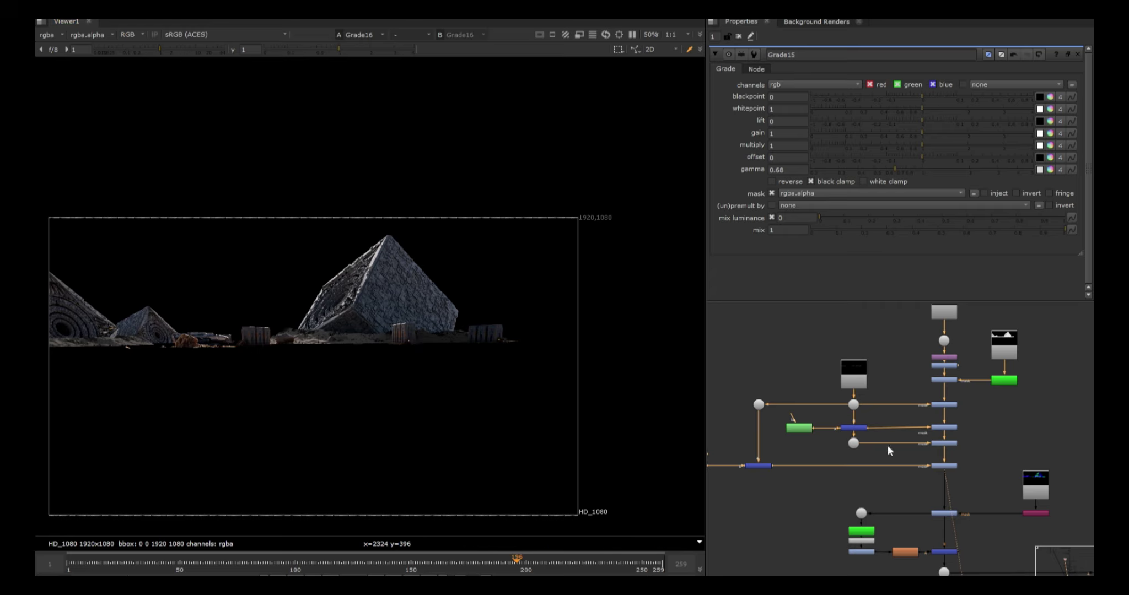
pyautogui.moveTo(888, 482); pyautogui.dragTo(888, 482)
pyautogui.press('d')
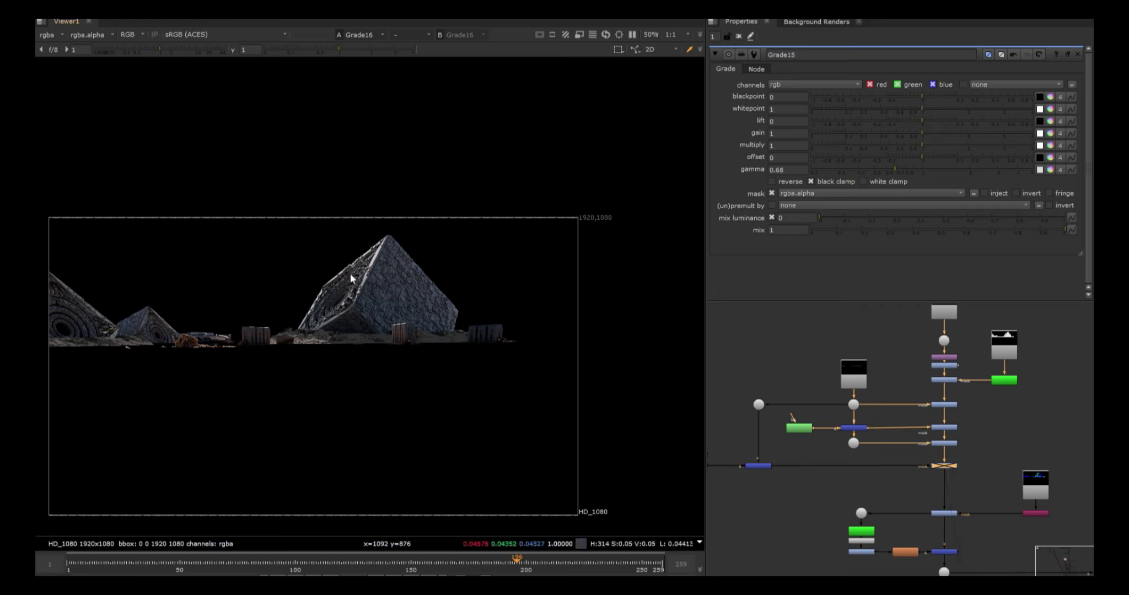
pyautogui.moveTo(403, 319); pyautogui.dragTo(475, 348)
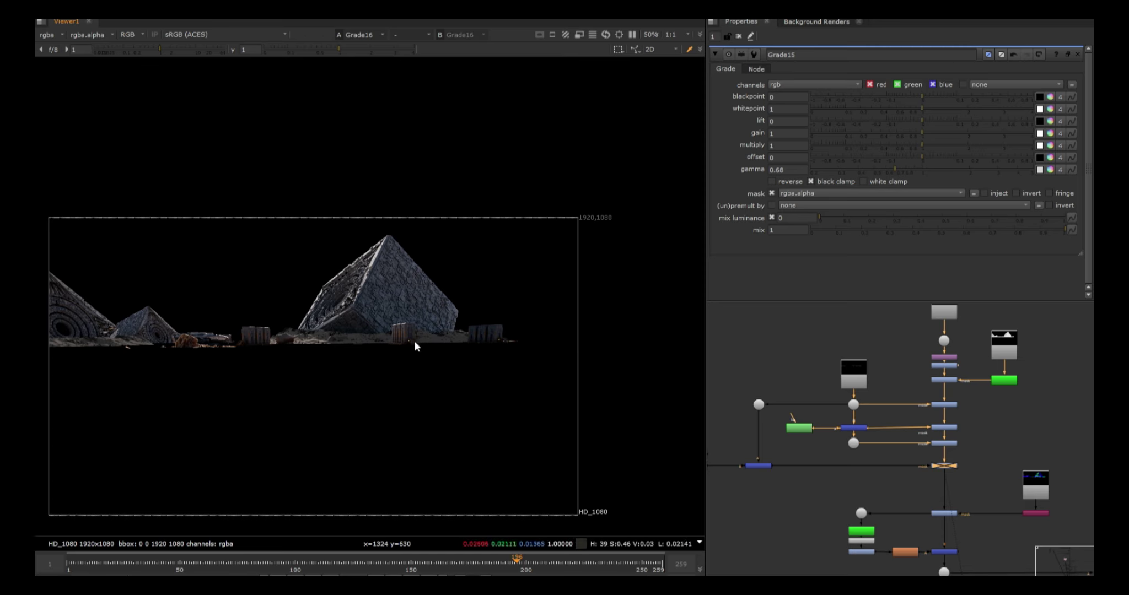
pyautogui.scroll(3, 450, 333)
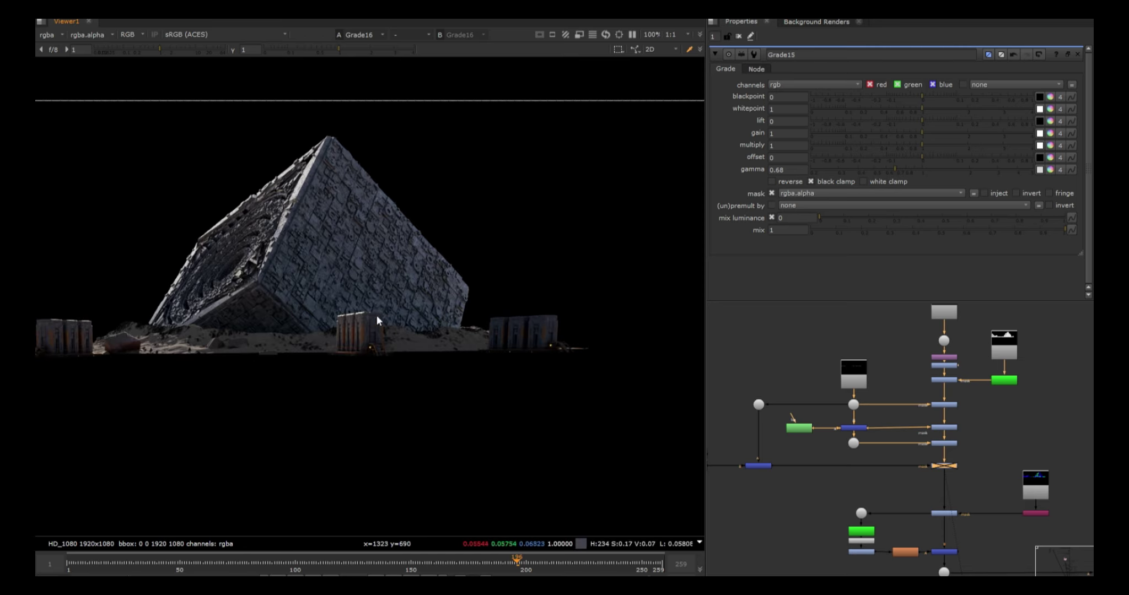
pyautogui.press('d')
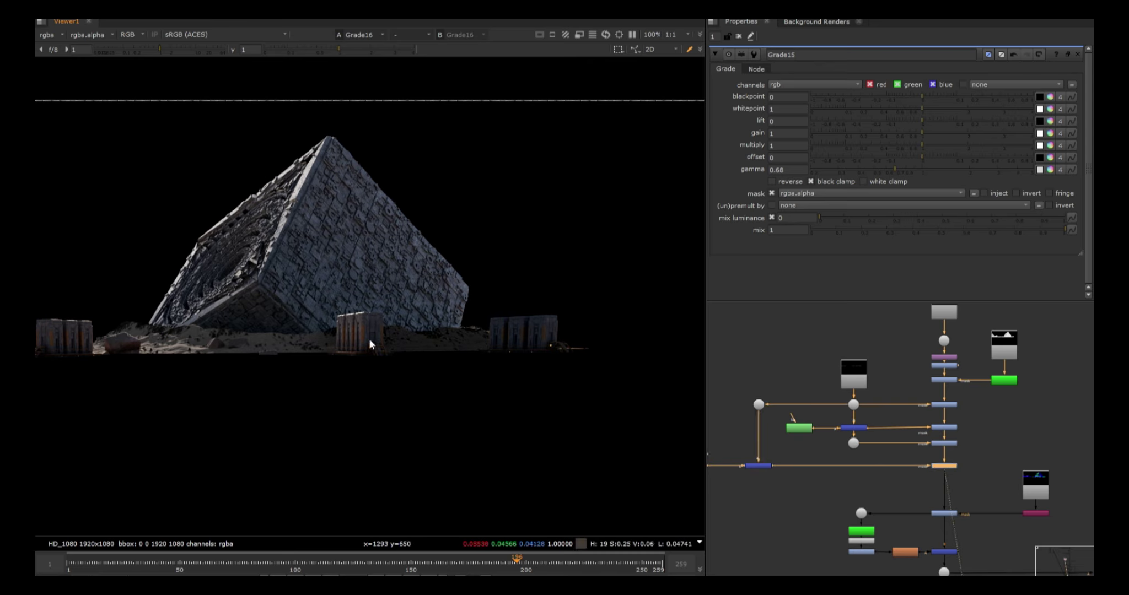
# Step: Toggle Grade16 off and on once more, then clear the open Grade15 properties
pyautogui.press('d')
pyautogui.press('d')
pyautogui.scroll(-3, 927, 437)
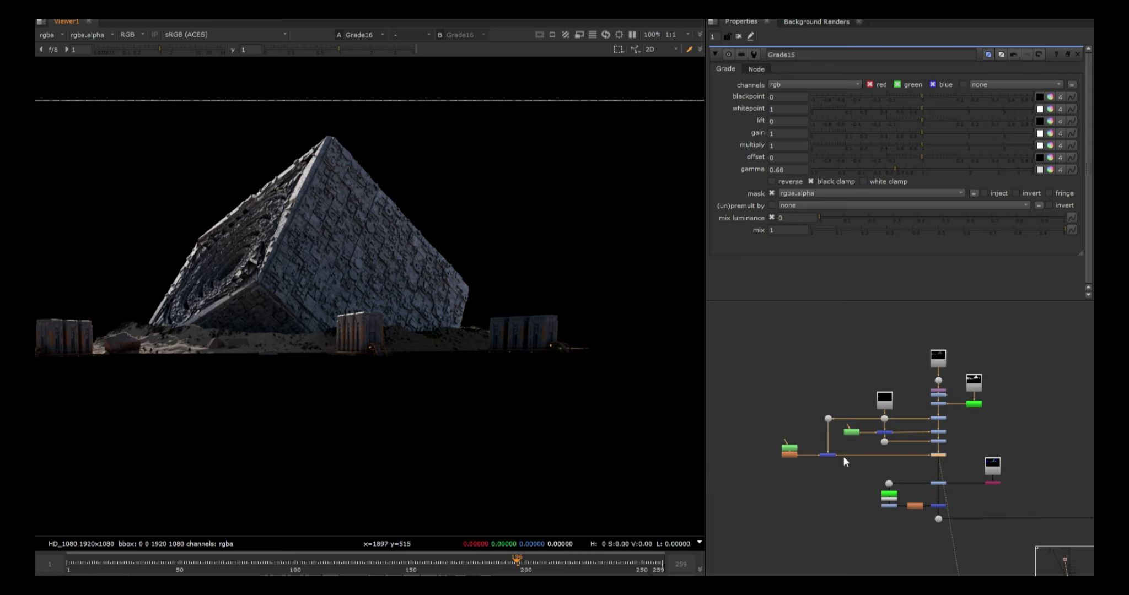
pyautogui.scroll(1, 788, 446)
pyautogui.doubleClick(789, 446)
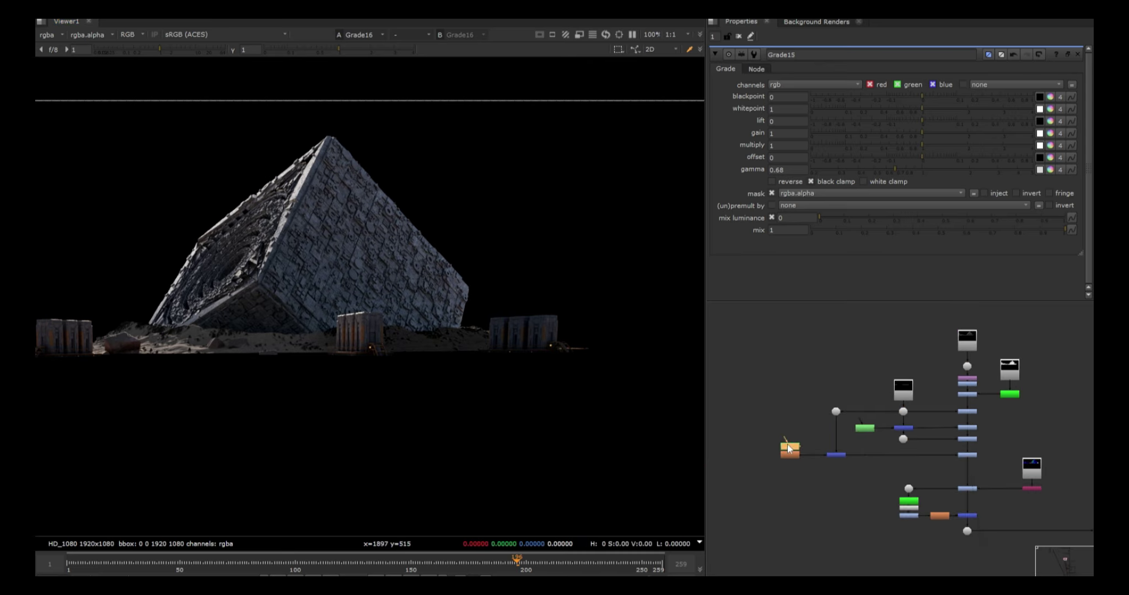
pyautogui.click(735, 38)
# Step: Display the Read5 normals render of the cubes that feeds the Grade17 mask branch
pyautogui.moveTo(1040, 474); pyautogui.dragTo(1003, 352, button='middle')
pyautogui.scroll(3, 1003, 353)
pyautogui.click(992, 375)
pyautogui.press('1')
pyautogui.click(1003, 333)
pyautogui.press('1')
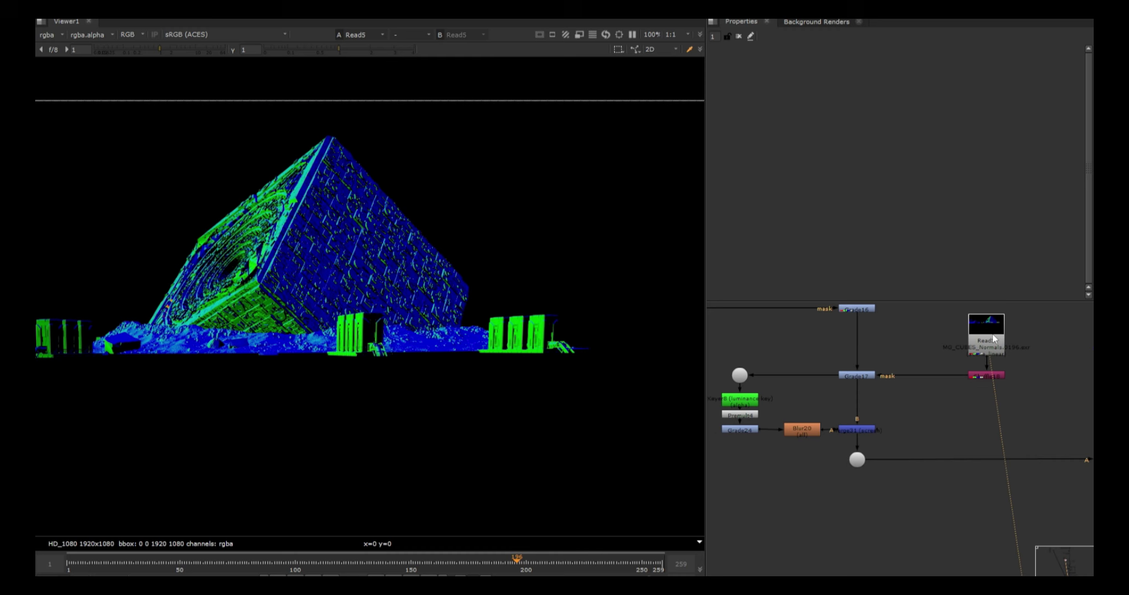
# Step: Display the Shuffle18 result and open its channel routing to examine how the green channel becomes the mask
pyautogui.click(988, 374)
pyautogui.press('1')
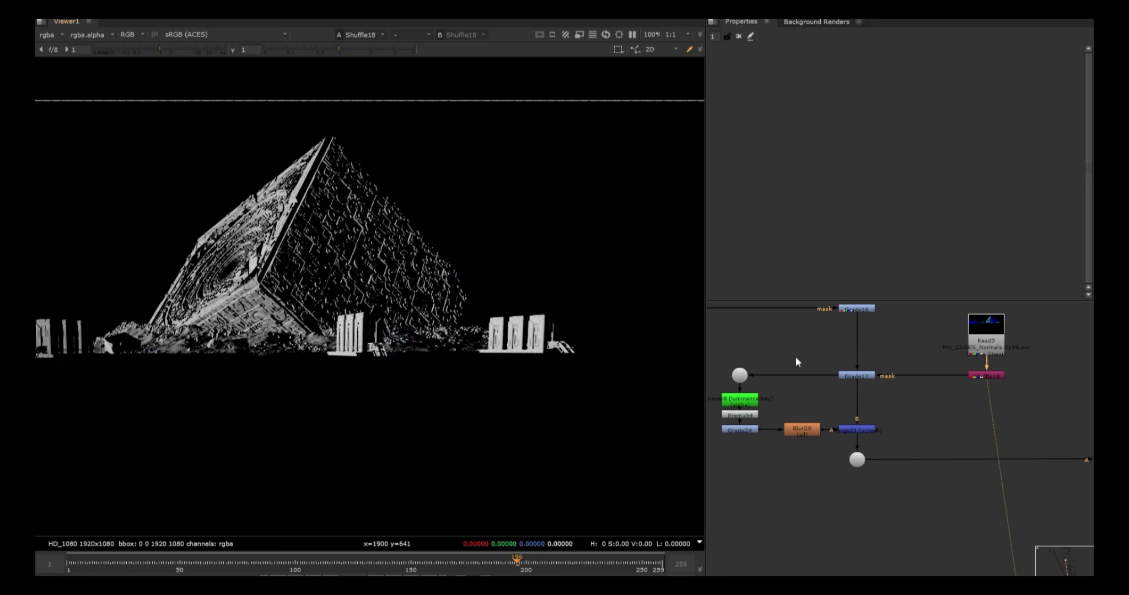
pyautogui.scroll(2, 980, 372)
pyautogui.doubleClick(975, 371)
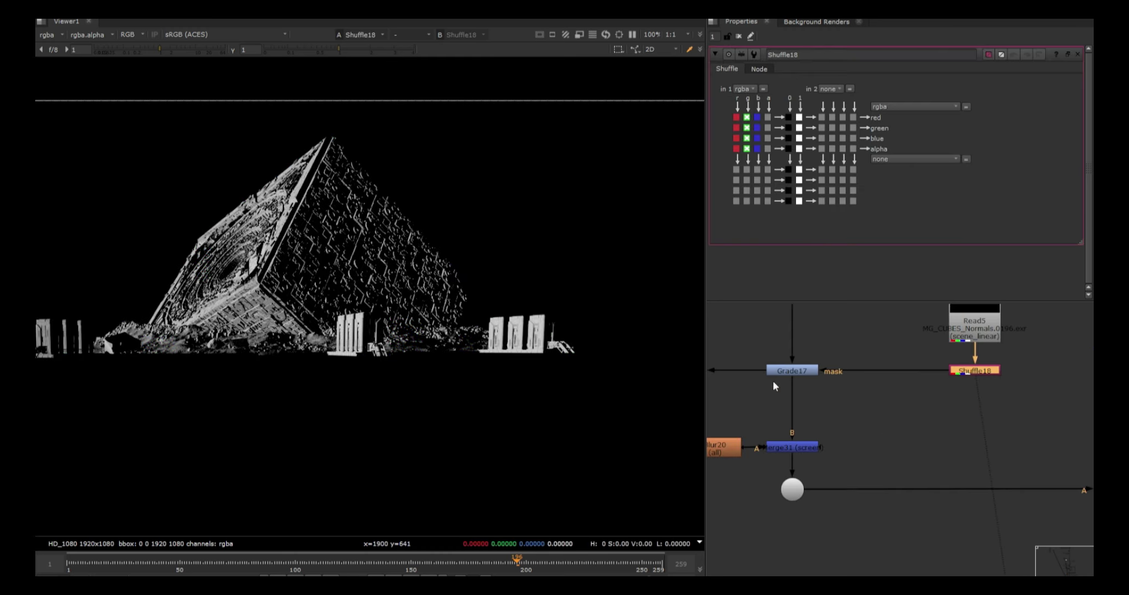
# Step: Display the Grade17 result and compare the cube faces and nearby structures with the node disabled and enabled
pyautogui.click(798, 373)
pyautogui.press('1')
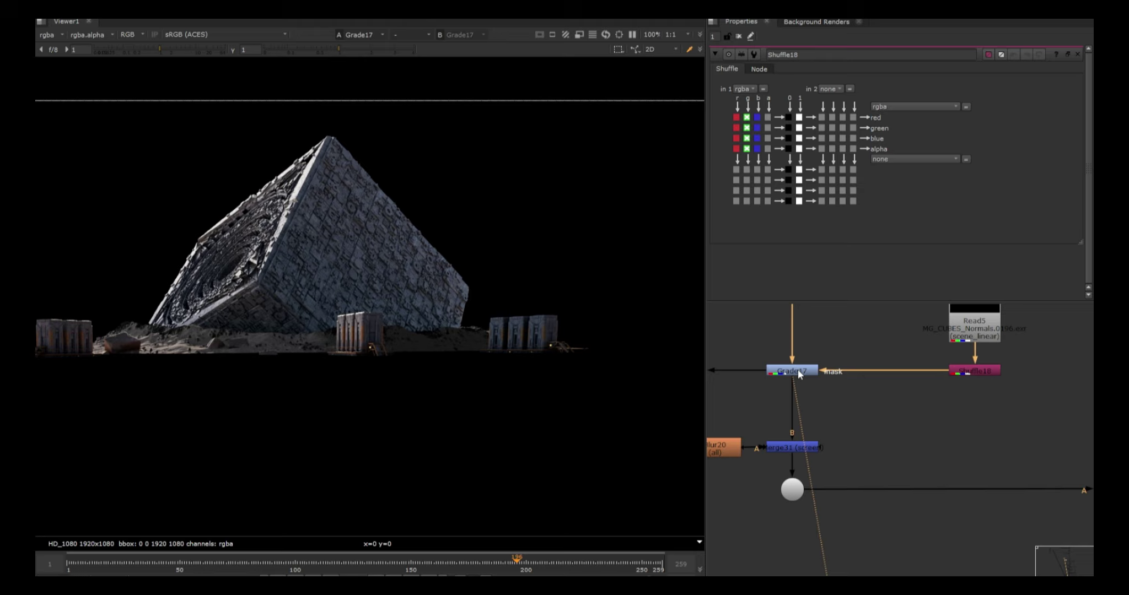
pyautogui.click(797, 371)
pyautogui.press('d')
pyautogui.press('d')
pyautogui.press('d')
pyautogui.press('d')
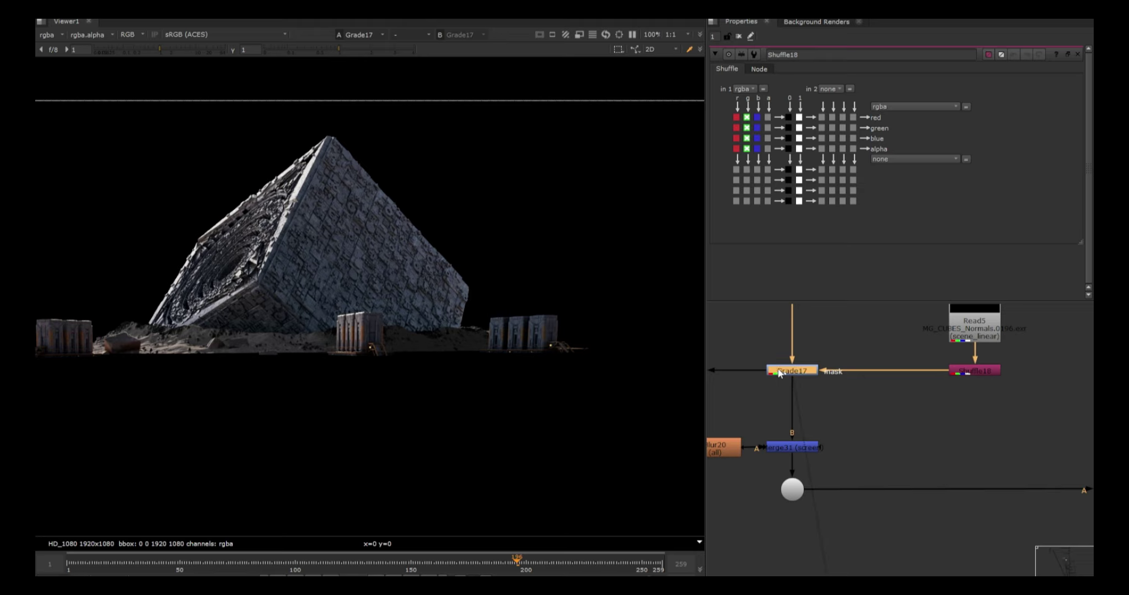
pyautogui.press('d')
pyautogui.press('d')
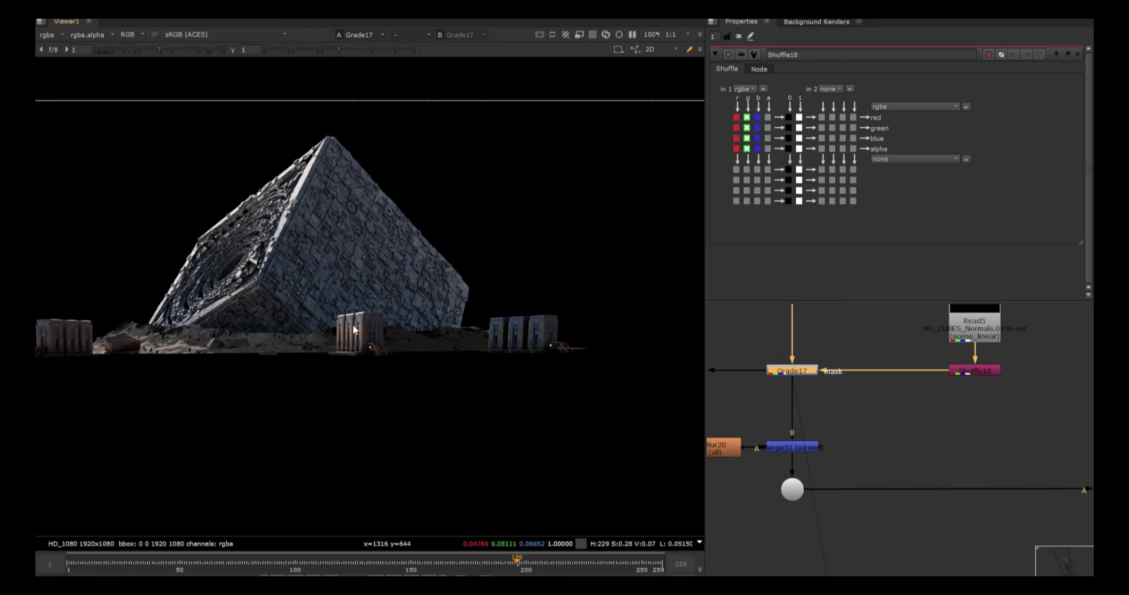
# Step: Display the Merge31 result with the whole frame in view, then examine the isolated highlights from Grade24 in close-up
pyautogui.click(788, 449)
pyautogui.press('1')
pyautogui.scroll(-5, 573, 349)
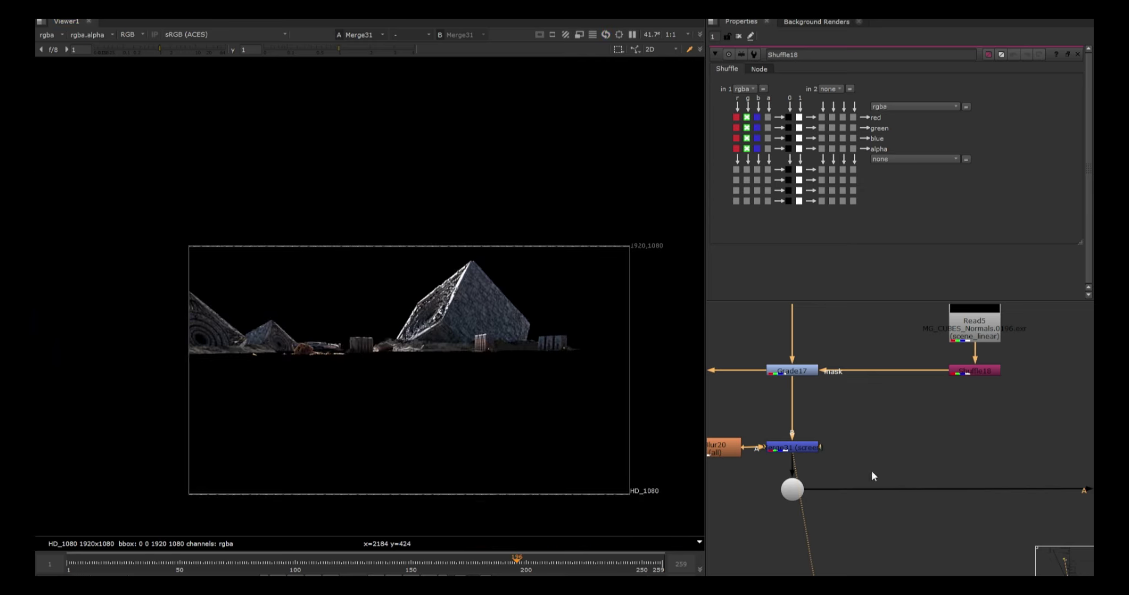
pyautogui.moveTo(737, 449); pyautogui.dragTo(939, 453, button='middle')
pyautogui.click(839, 453)
pyautogui.press('1')
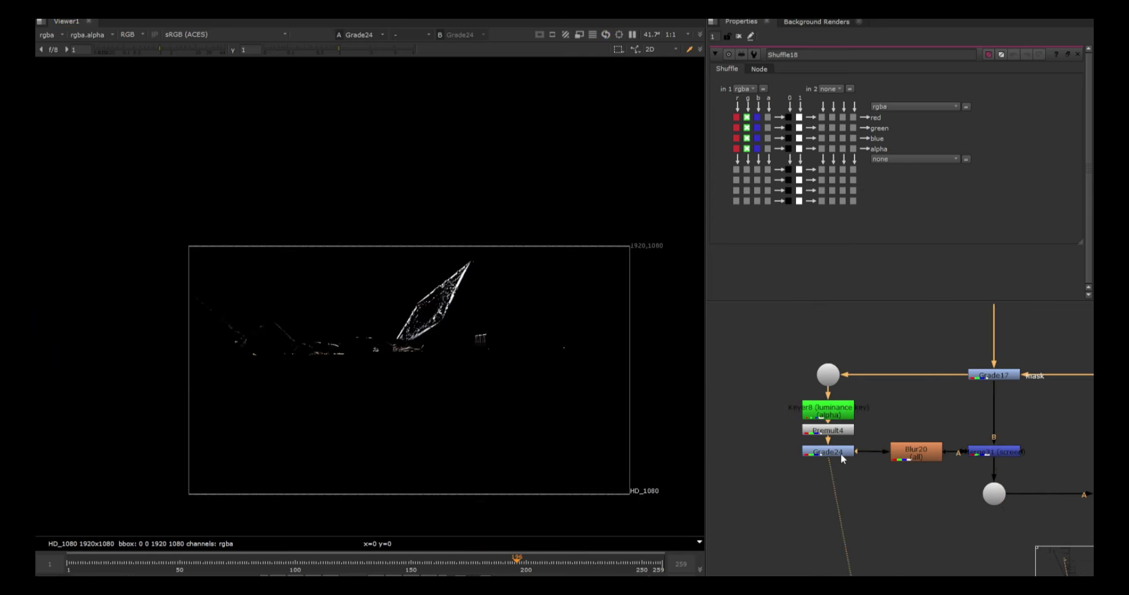
pyautogui.scroll(3, 439, 283)
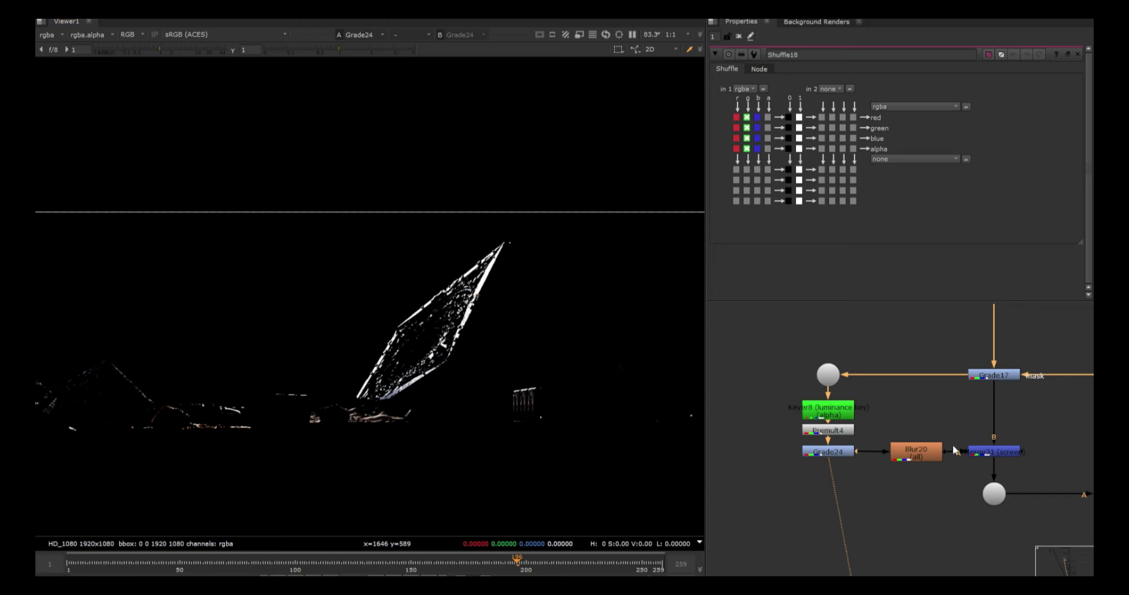
# Step: Step through the highlight branch by displaying the Keyer8 luminance key and the Grade24 result
pyautogui.click(993, 450)
pyautogui.press('1')
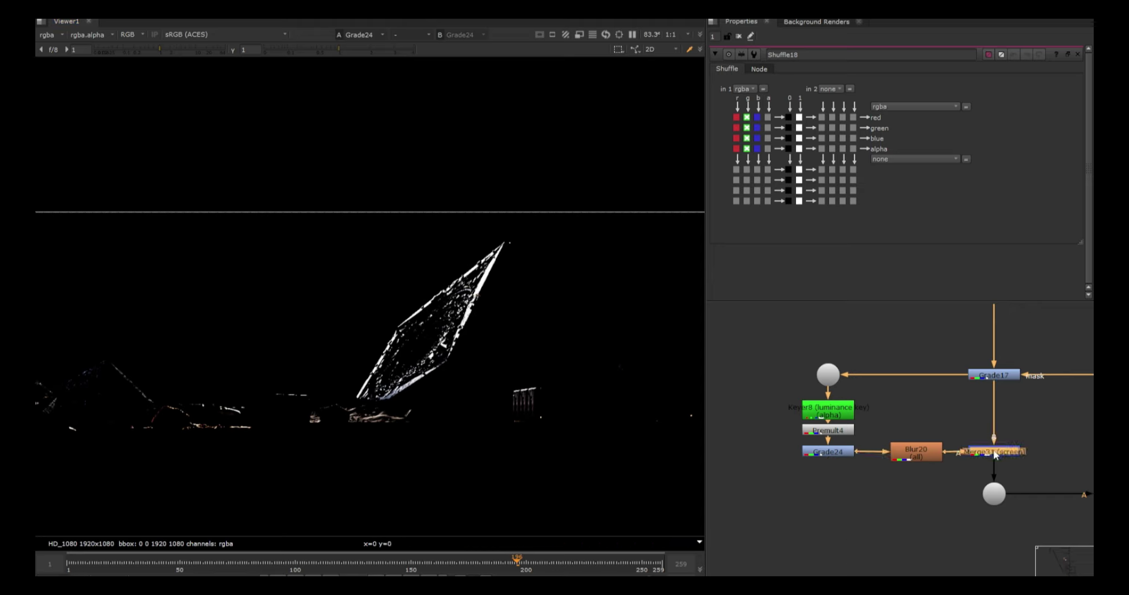
pyautogui.click(829, 414)
pyautogui.press('1')
pyautogui.click(817, 453)
pyautogui.press('1')
pyautogui.scroll(1, 840, 435)
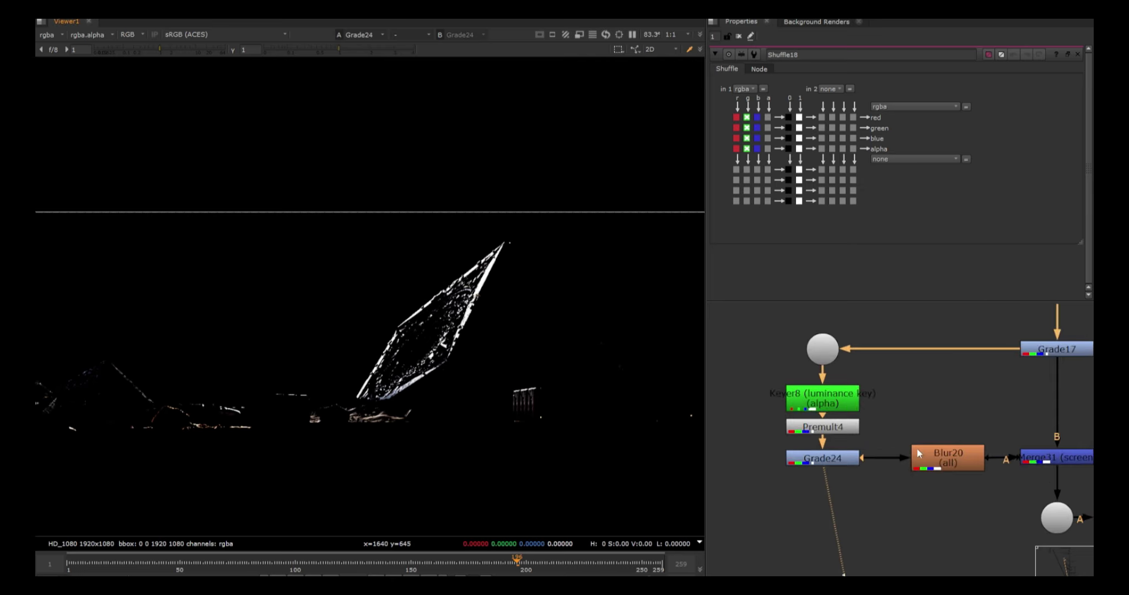
# Step: Open Merge31's properties, display its screen result, and display the full composite at Merge12
pyautogui.doubleClick(1061, 462)
pyautogui.press('1')
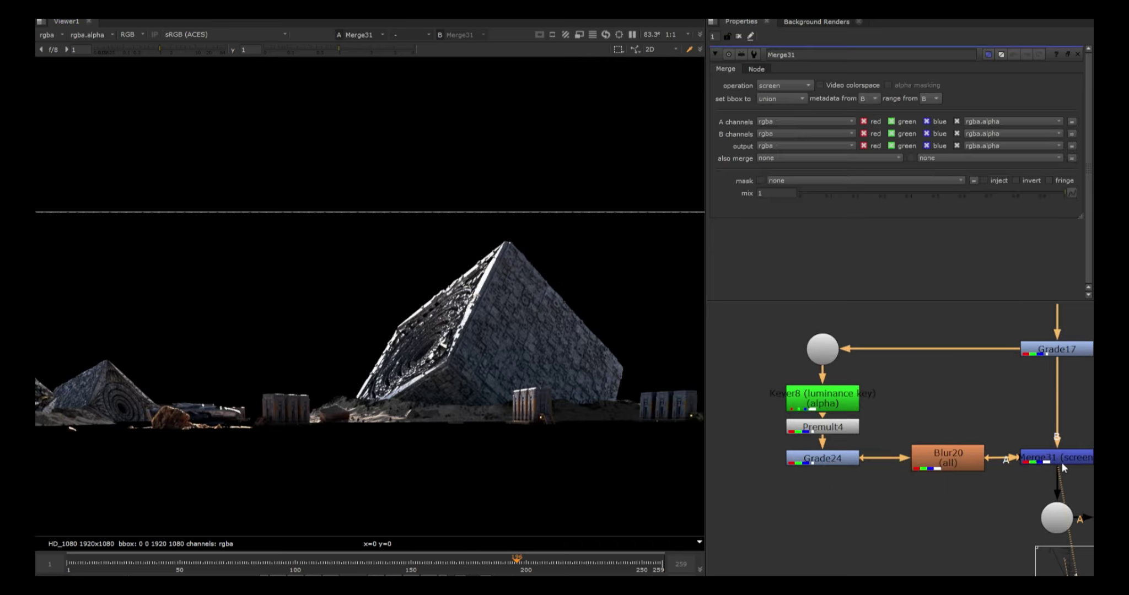
pyautogui.moveTo(1061, 462); pyautogui.dragTo(985, 423, button='middle')
pyautogui.scroll(-10, 822, 436)
pyautogui.click(950, 428)
pyautogui.press('1')
pyautogui.scroll(7, 896, 417)
pyautogui.click(878, 434)
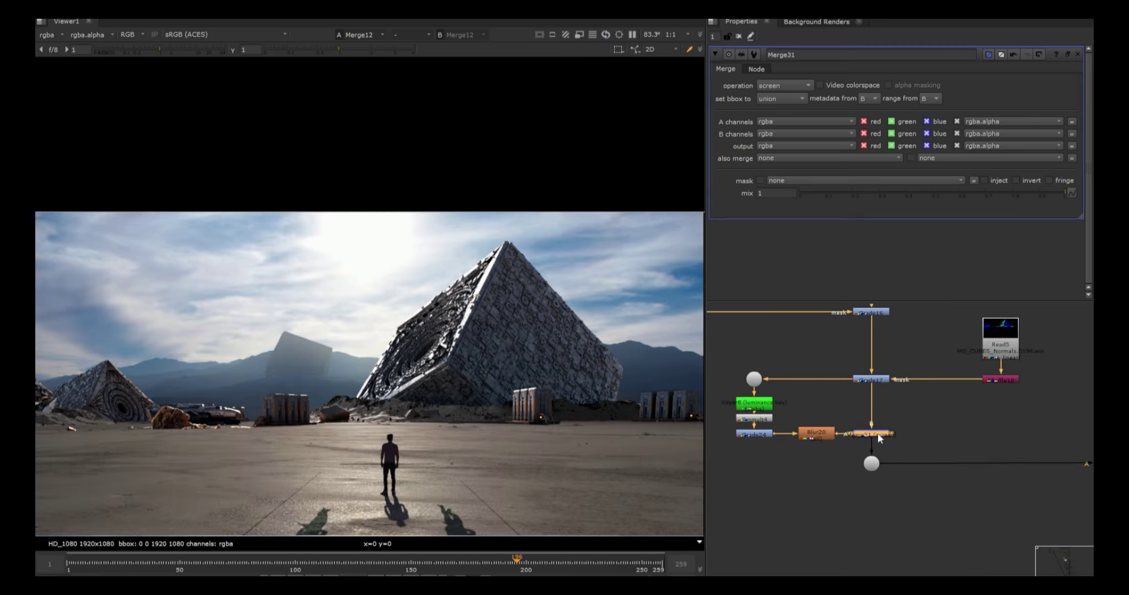
# Step: Compare the sunlit edges of the large cube in the full composite with Merge31 disabled and enabled
pyautogui.press('d')
pyautogui.press('d')
pyautogui.press('d')
pyautogui.press('d')
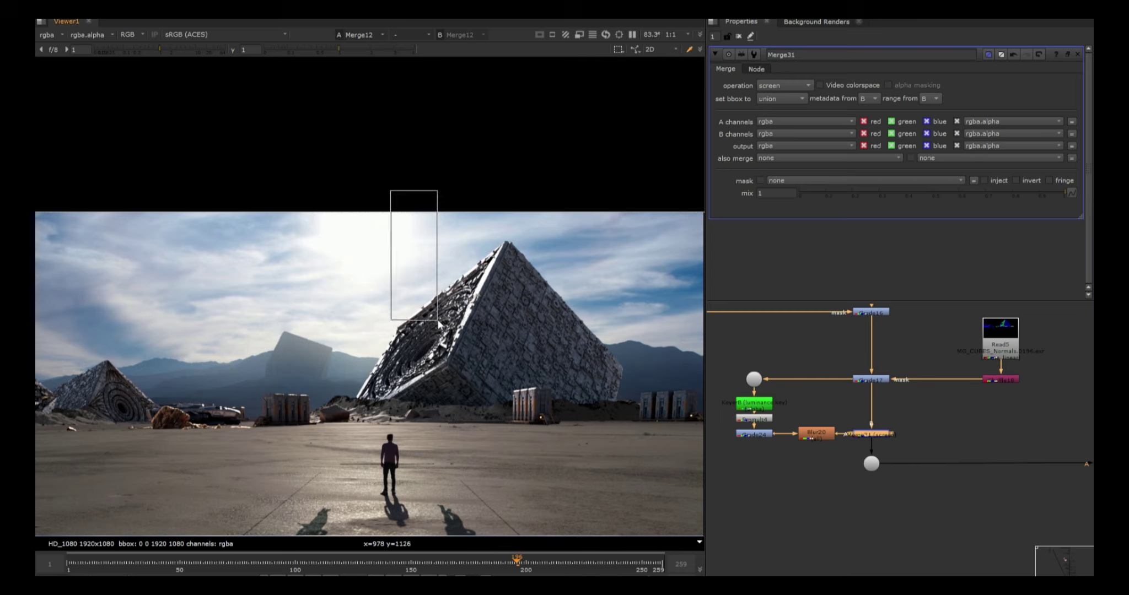
pyautogui.press('d')
pyautogui.press('d')
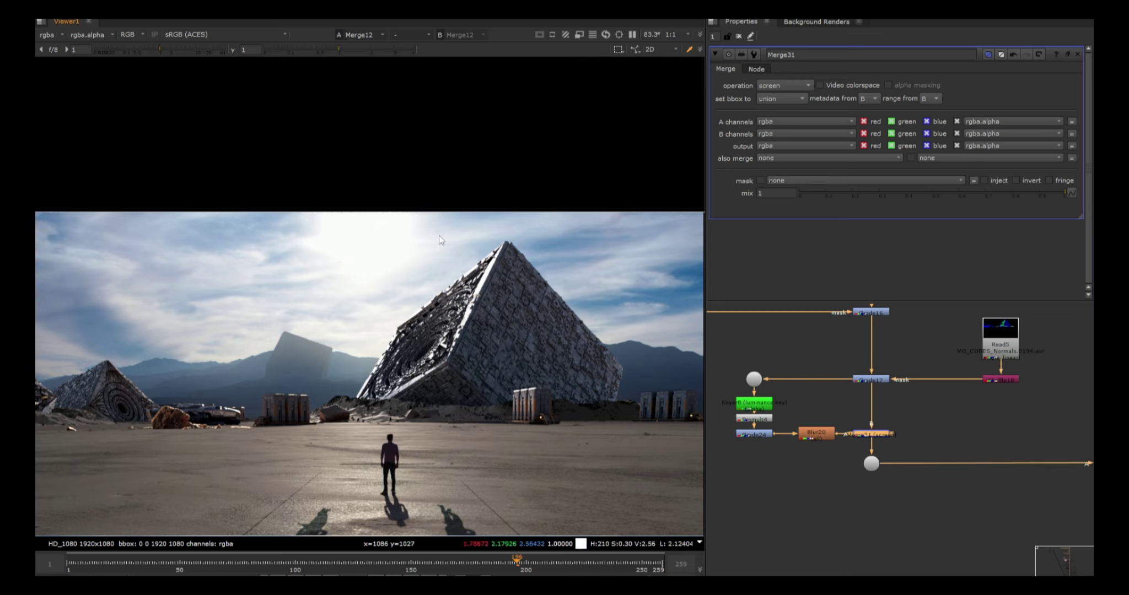
# Step: Locate the Read7 smoke render farther down the node graph and display it
pyautogui.scroll(-10, 882, 438)
pyautogui.scroll(7, 1003, 444)
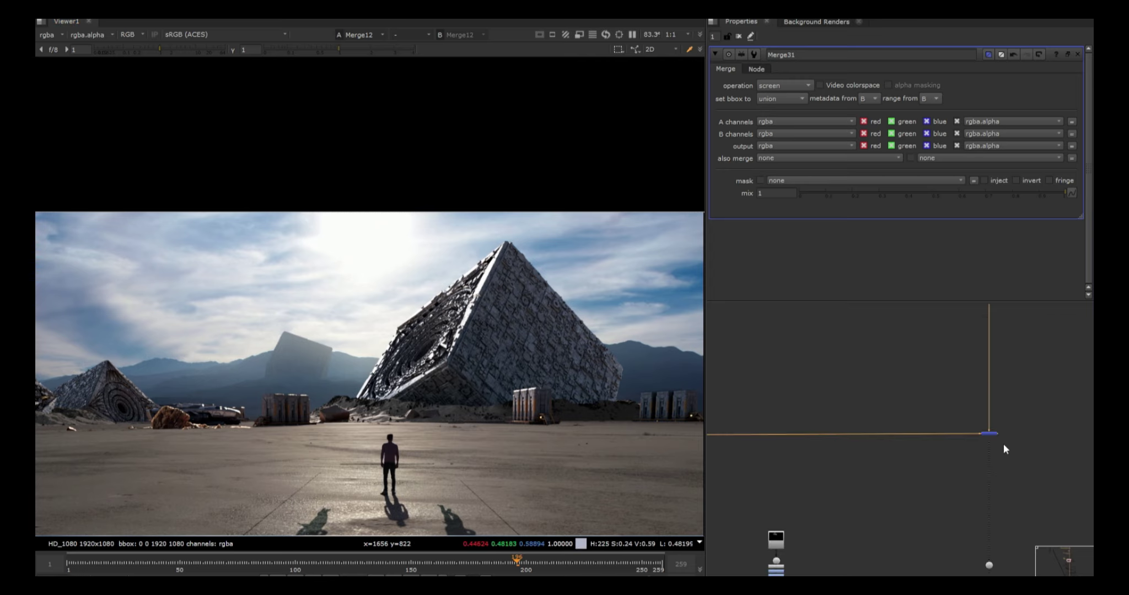
pyautogui.click(1039, 381)
pyautogui.scroll(-7, 881, 462)
pyautogui.scroll(9, 773, 517)
pyautogui.click(840, 401)
pyautogui.press('1')
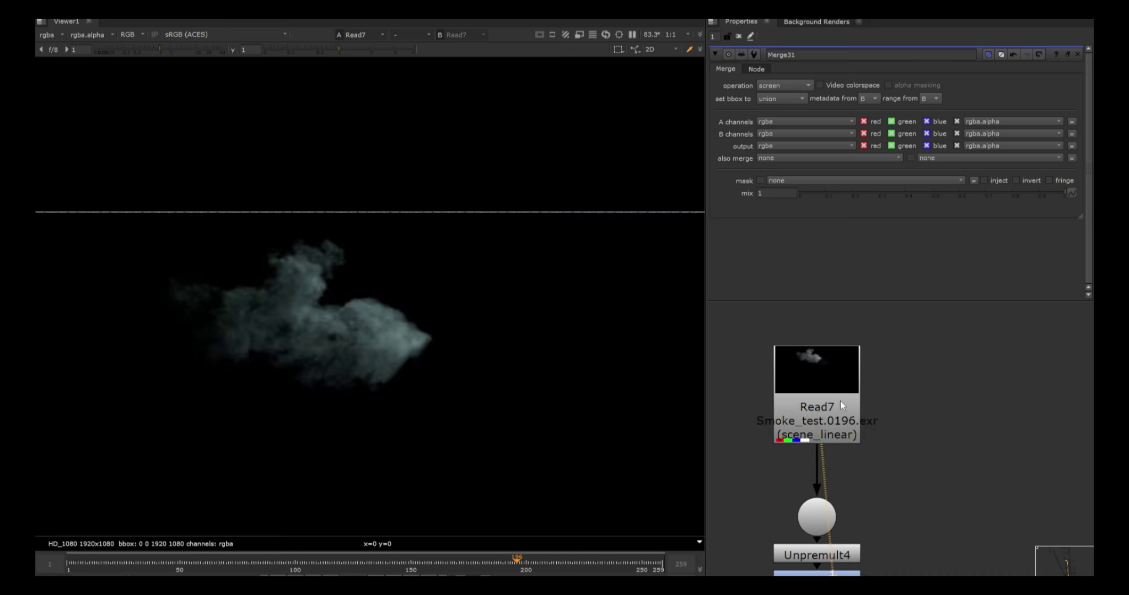
pyautogui.scroll(-2, 437, 363)
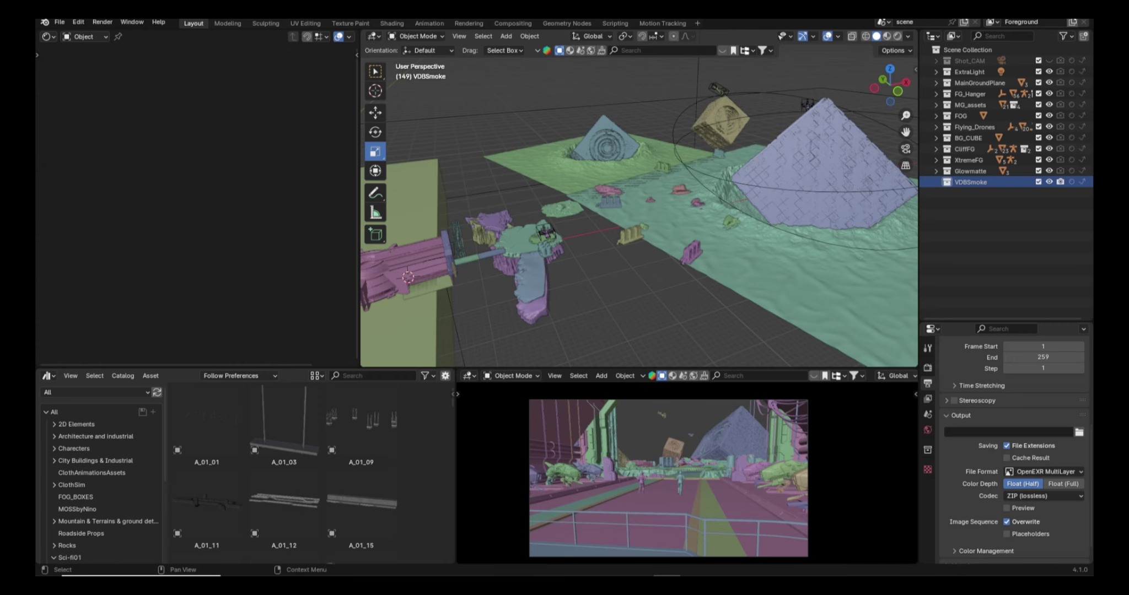
# Step: Switch to Blender and import all files of the industrial chimney smoke OpenVDB sequence into the VDBSmoke collection
pyautogui.moveTo(650, 259); pyautogui.dragTo(594, 281, button='middle')
pyautogui.hotkey('shift', 'a')
pyautogui.moveTo(585, 268)
pyautogui.click(651, 272)
pyautogui.press('a')
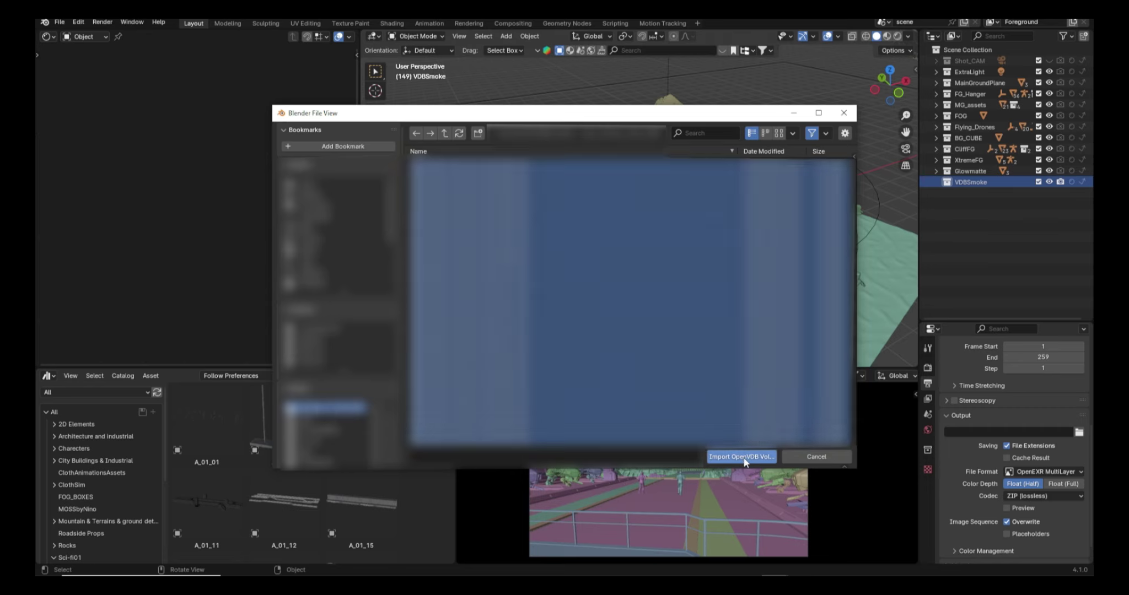
pyautogui.click(745, 460)
# Step: Scale the imported smoke volume and move it out to the large cube
pyautogui.scroll(-5, 675, 262)
pyautogui.press('s')
pyautogui.press('g')
pyautogui.moveTo(555, 246); pyautogui.dragTo(699, 207)
pyautogui.scroll(3, 697, 204)
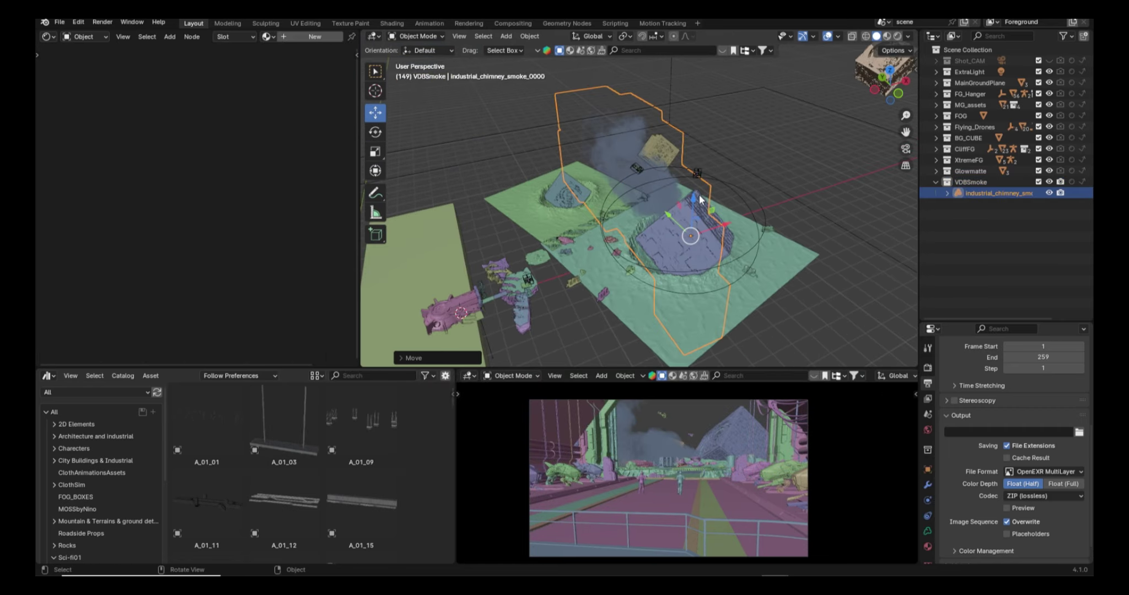
# Step: Raise the smoke volume, align it beside the large cube in the side and front views, and rescale it
pyautogui.moveTo(696, 203); pyautogui.dragTo(719, 167, button='middle')
pyautogui.moveTo(715, 168); pyautogui.dragTo(722, 108)
pyautogui.press('KP_3')
pyautogui.moveTo(582, 109); pyautogui.dragTo(606, 113)
pyautogui.press('KP_1')
pyautogui.keyDown('shift'); pyautogui.moveTo(673, 150); pyautogui.dragTo(639, 189, button='middle'); pyautogui.keyUp('shift')
pyautogui.moveTo(659, 152); pyautogui.dragTo(598, 167)
pyautogui.press('s')
pyautogui.click(611, 175)
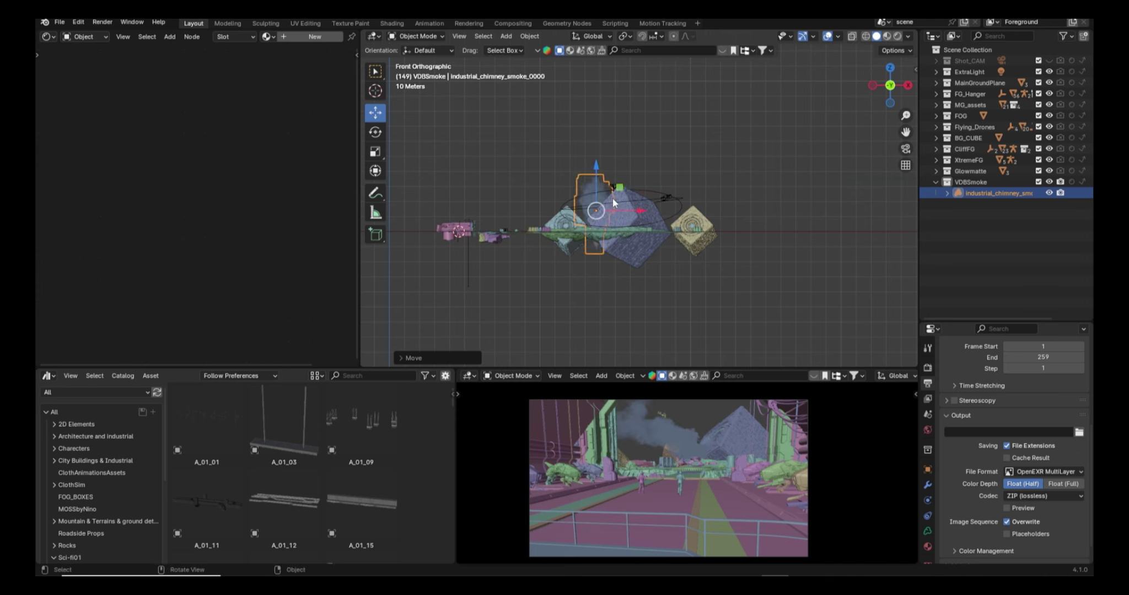
# Step: Fine-tune the smoke volume's position against the large cube and check it through the scene camera
pyautogui.moveTo(605, 168); pyautogui.dragTo(633, 190, button='middle')
pyautogui.moveTo(608, 192); pyautogui.dragTo(631, 202)
pyautogui.moveTo(639, 194); pyautogui.dragTo(671, 251, button='middle')
pyautogui.scroll(3, 678, 179)
pyautogui.click(659, 202)
pyautogui.press('KP_0')
pyautogui.scroll(2, 729, 167)
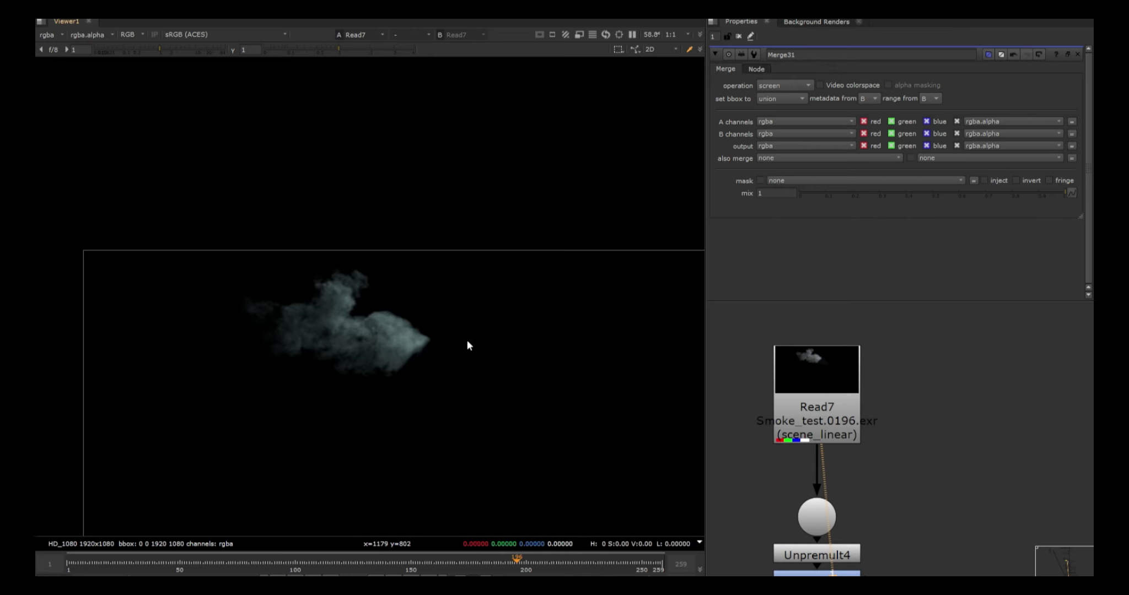
# Step: Switch back to Nuke, examine the Read7 smoke in full frame, and display its composite at Merge80
pyautogui.scroll(-3, 400, 337)
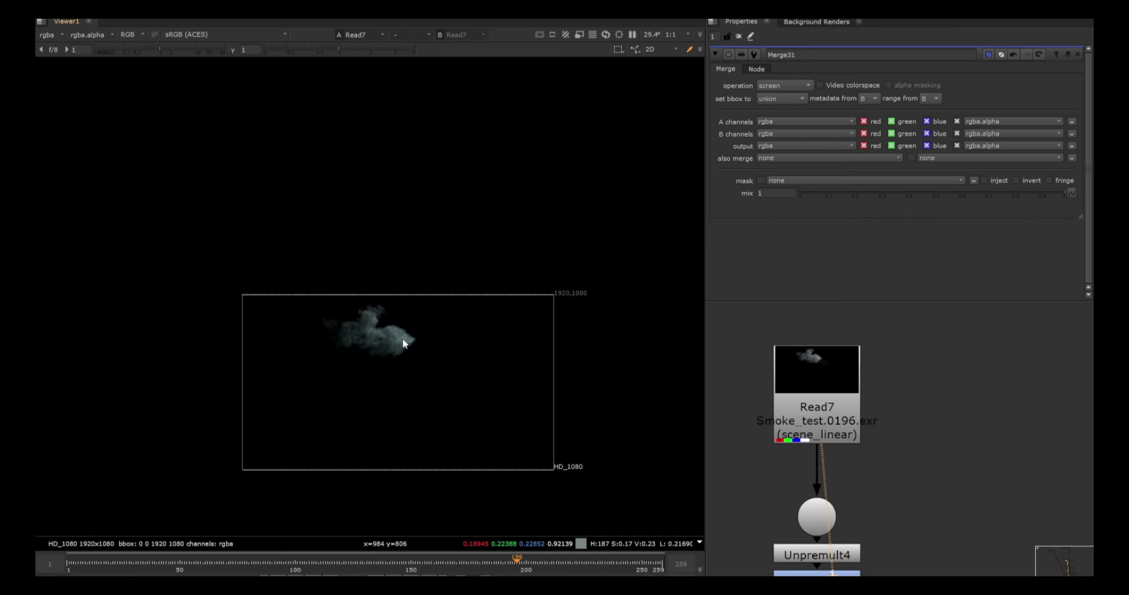
pyautogui.scroll(2, 388, 345)
pyautogui.scroll(-5, 799, 505)
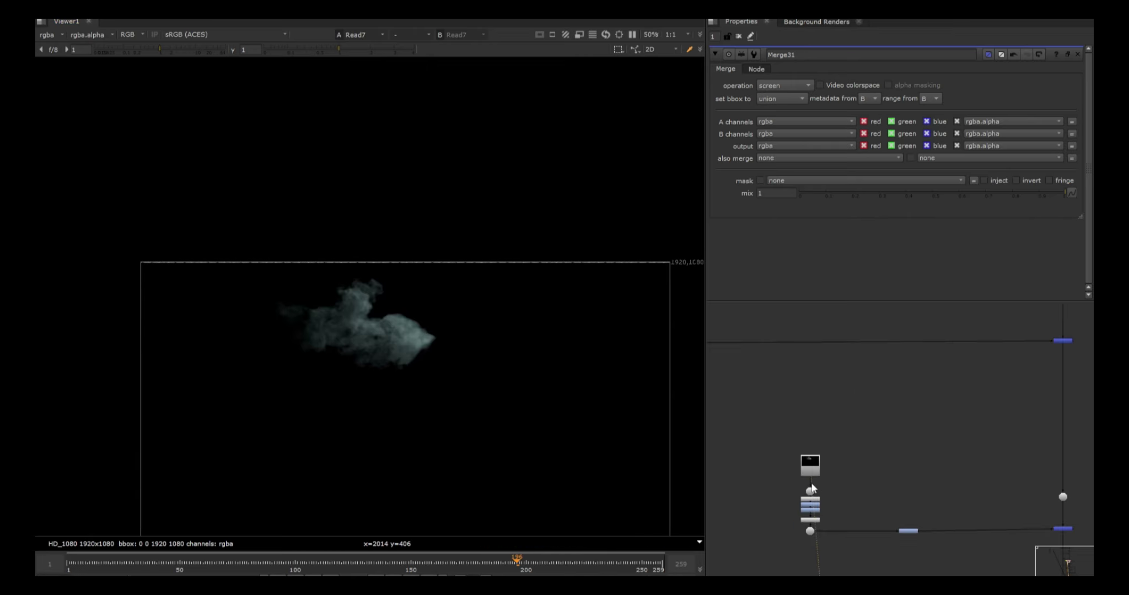
pyautogui.moveTo(953, 544); pyautogui.dragTo(953, 546)
pyautogui.press('1')
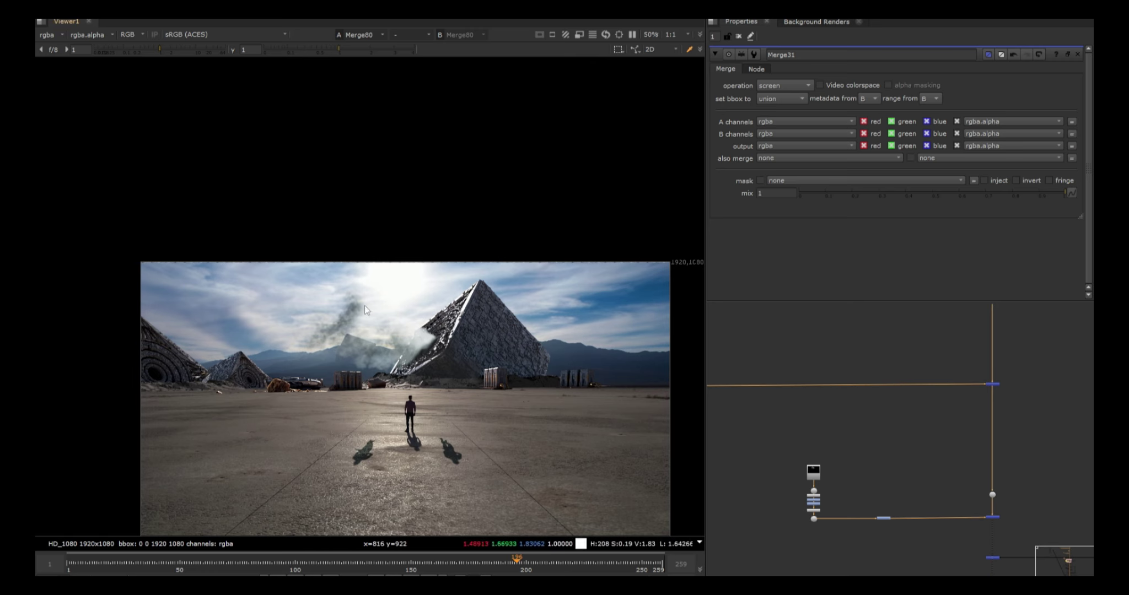
pyautogui.scroll(3, 416, 343)
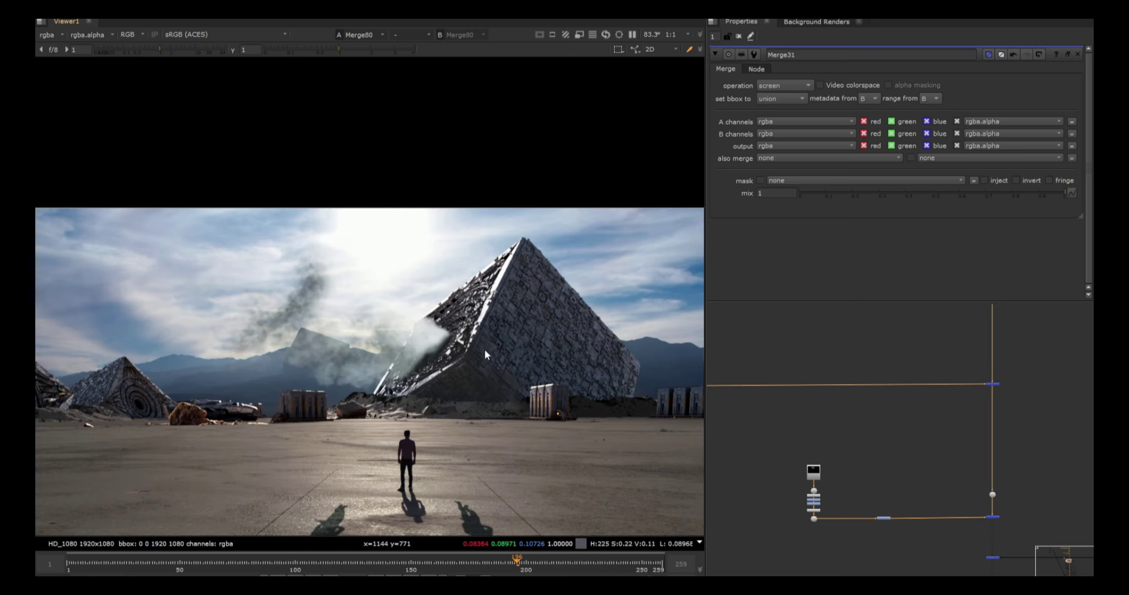
pyautogui.scroll(-2, 888, 483)
# Step: Display the Merge33 result with haze along the ground and locate the branch that feeds it
pyautogui.moveTo(926, 514); pyautogui.dragTo(880, 442, button='middle')
pyautogui.scroll(-3, 880, 441)
pyautogui.click(901, 456)
pyautogui.press('1')
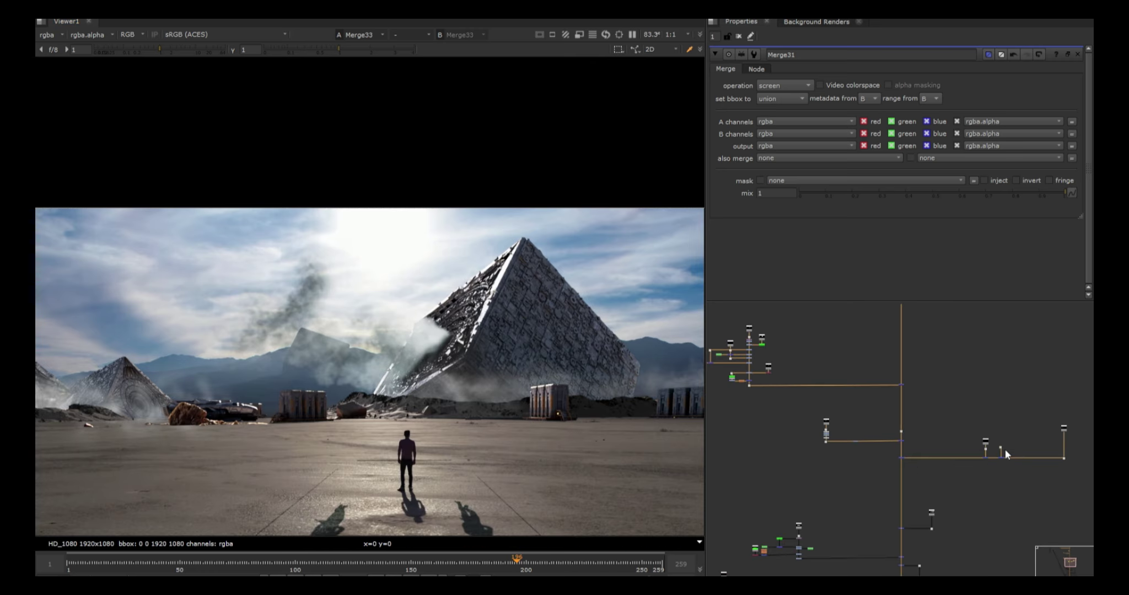
pyautogui.moveTo(1005, 452); pyautogui.dragTo(835, 458, button='middle')
pyautogui.scroll(1, 835, 457)
pyautogui.scroll(3, 835, 455)
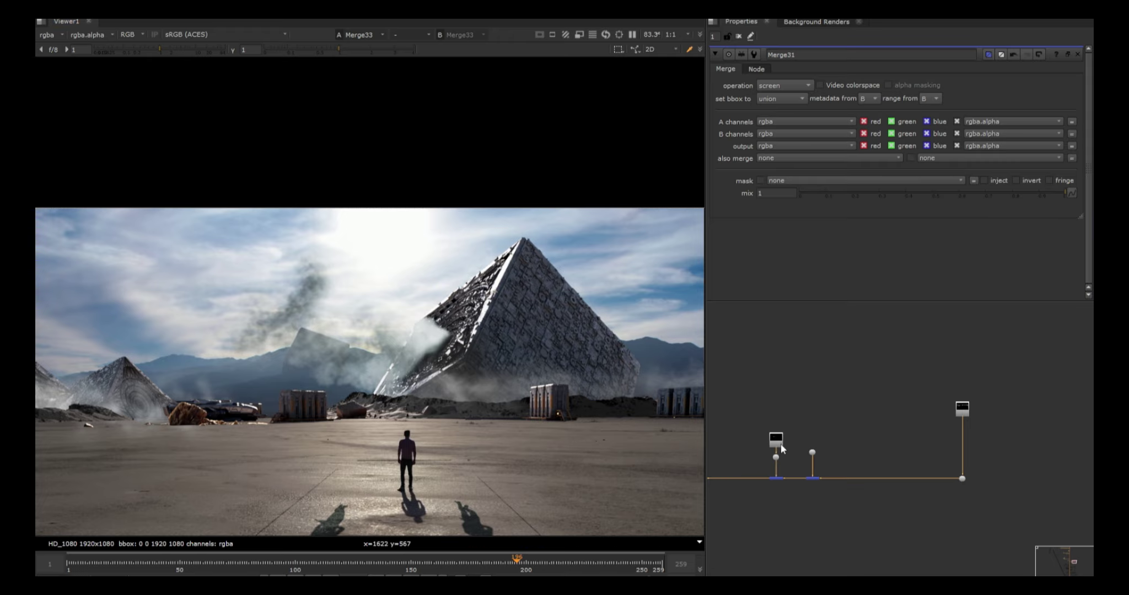
# Step: Display the Read8 structures render and the Read27 haze render that feed the haze branch
pyautogui.scroll(1, 780, 444)
pyautogui.click(778, 440)
pyautogui.press('1')
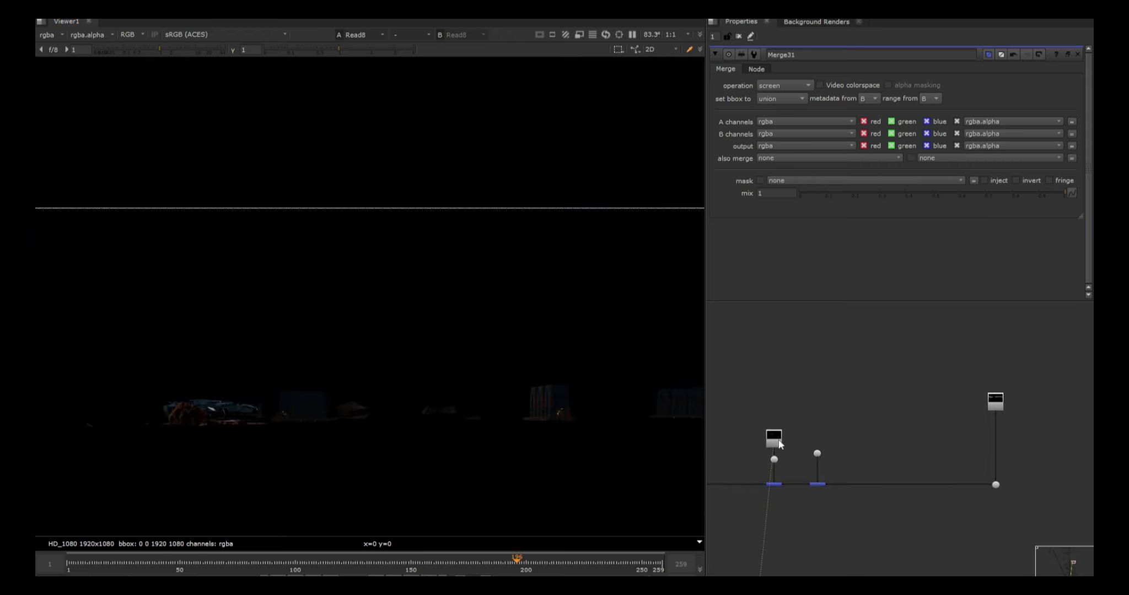
pyautogui.click(993, 410)
pyautogui.press('1')
pyautogui.scroll(-2, 483, 342)
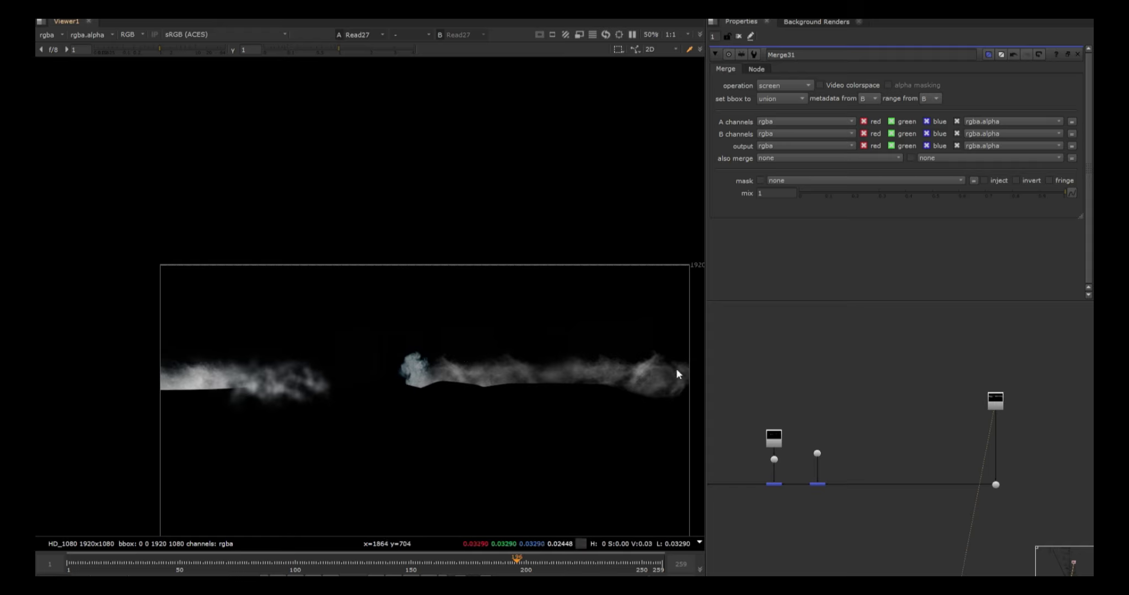
# Step: Display the Merge34 result of the haze branch and the result of the merge downstream of it
pyautogui.moveTo(1026, 453); pyautogui.dragTo(946, 511)
pyautogui.scroll(2, 798, 473)
pyautogui.moveTo(796, 472); pyautogui.dragTo(832, 490)
pyautogui.press('1')
pyautogui.moveTo(769, 479); pyautogui.dragTo(899, 483, button='middle')
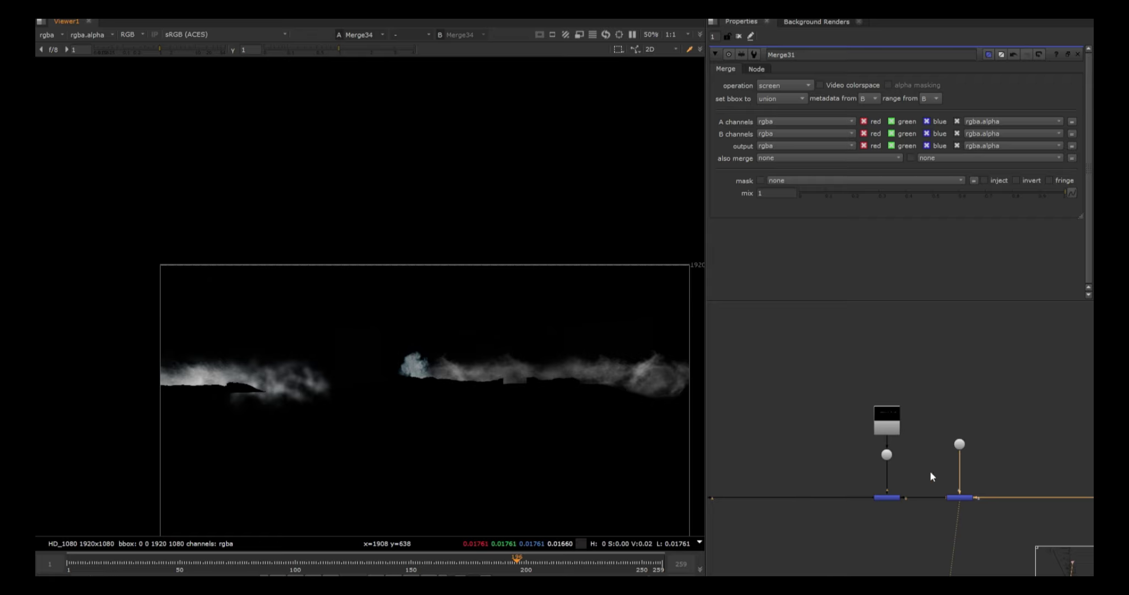
pyautogui.moveTo(929, 469); pyautogui.dragTo(832, 528)
pyautogui.press('1')
pyautogui.moveTo(831, 521); pyautogui.dragTo(945, 494, button='middle')
# Step: Display the composite at Merge33 again and examine the smoke and haze around the large cube in close-up
pyautogui.moveTo(785, 471); pyautogui.dragTo(1042, 457, button='middle')
pyautogui.moveTo(1041, 456); pyautogui.dragTo(852, 530)
pyautogui.press('1')
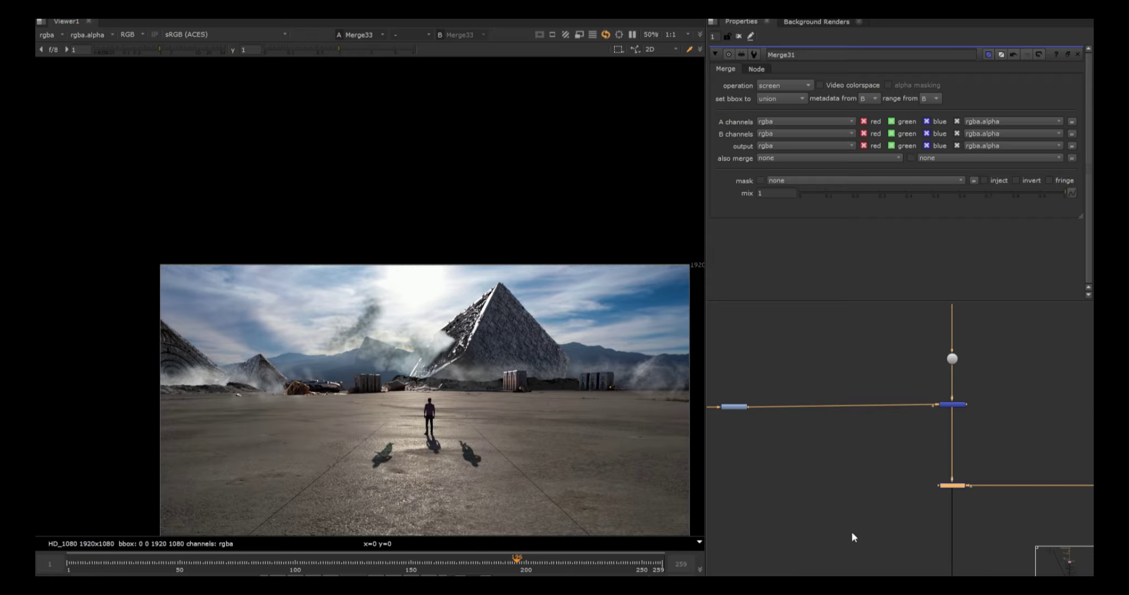
pyautogui.click(851, 530)
pyautogui.moveTo(991, 456); pyautogui.dragTo(885, 523)
pyautogui.scroll(5, 486, 373)
pyautogui.scroll(3, 485, 371)
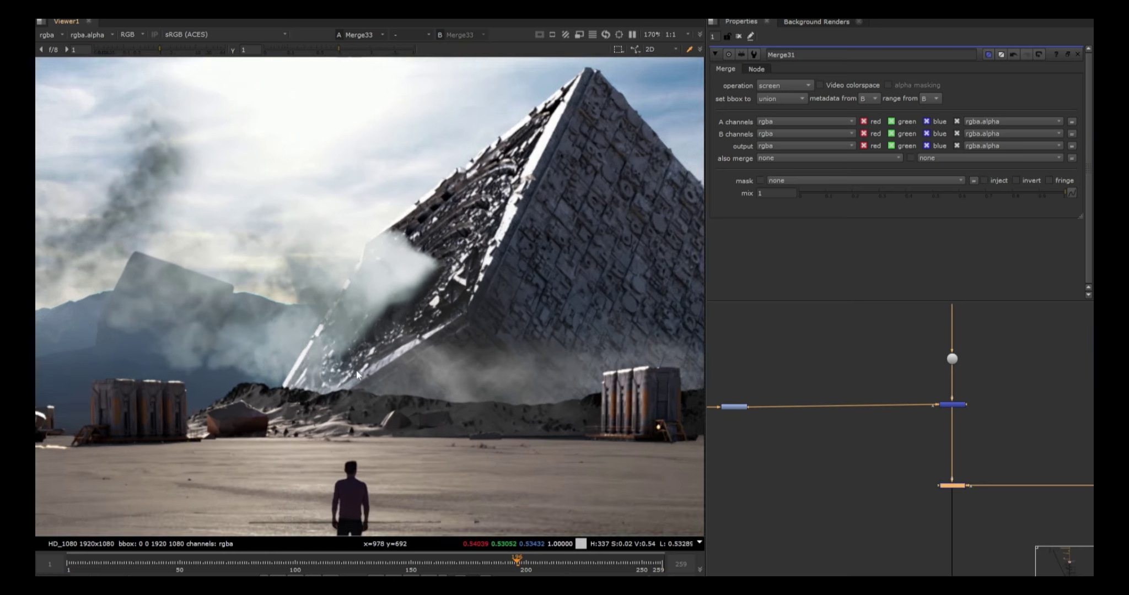
# Step: Locate the haze branch feeding the Merge33 composite and display its Read27 render
pyautogui.scroll(-4, 510, 377)
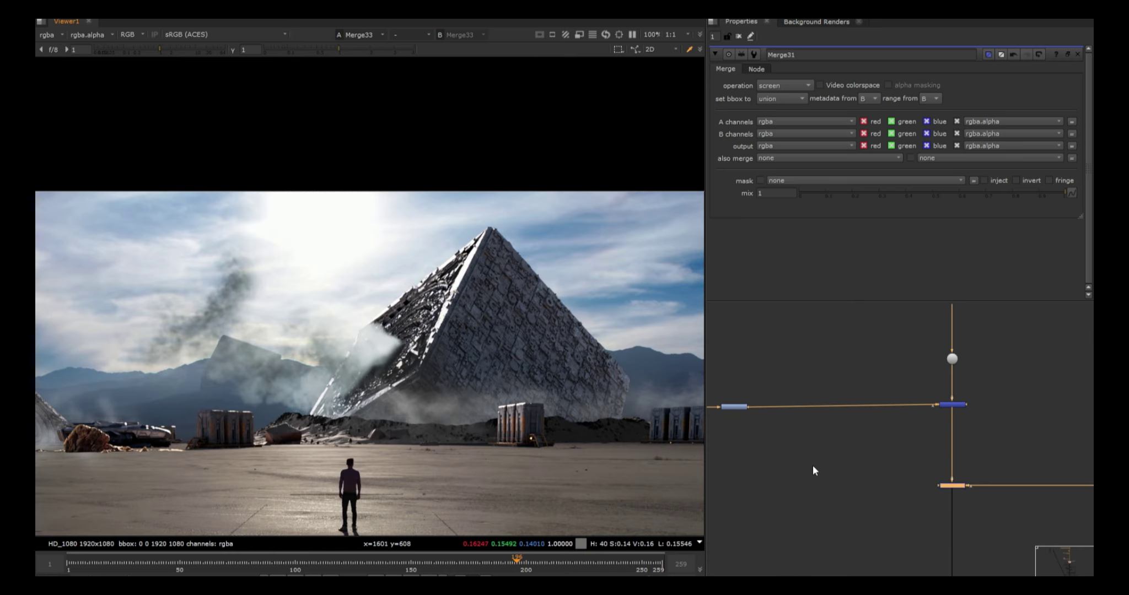
pyautogui.scroll(-4, 813, 466)
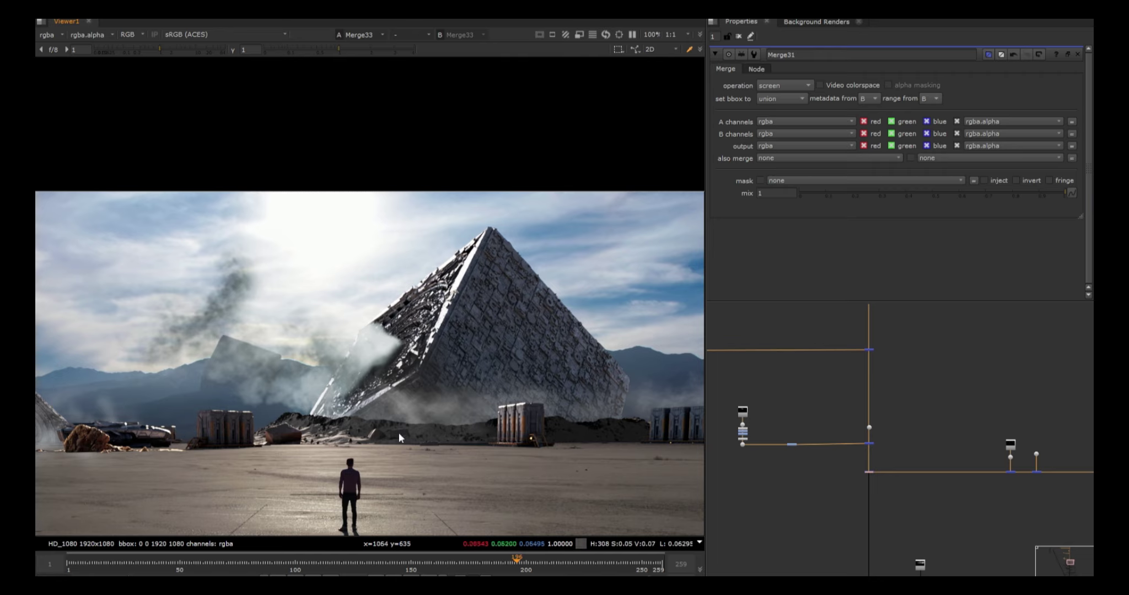
pyautogui.scroll(5, 910, 469)
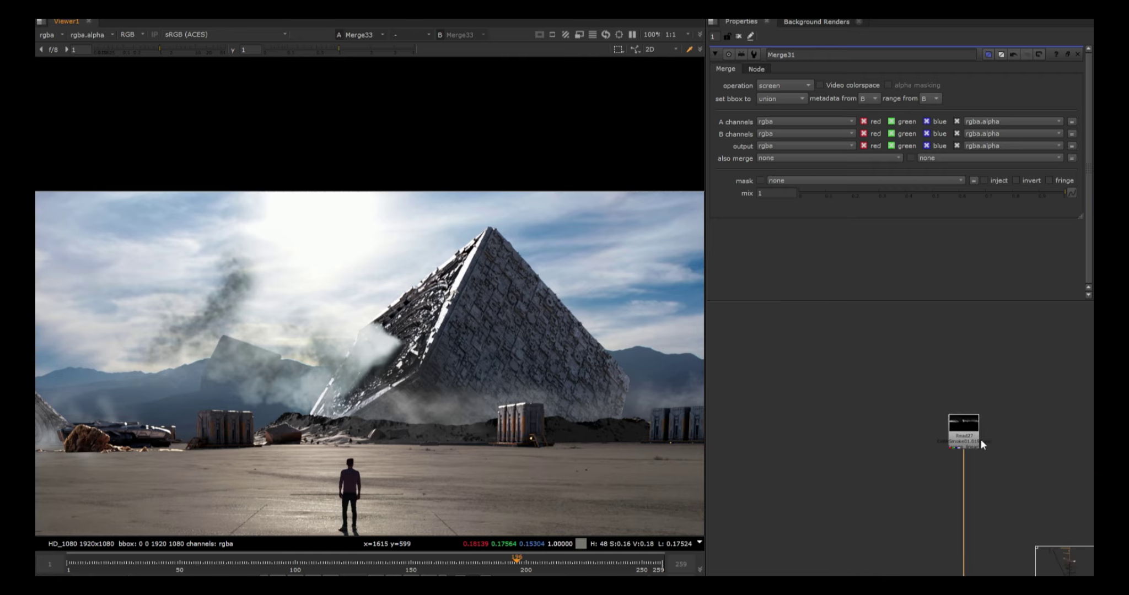
pyautogui.click(975, 439)
pyautogui.press('1')
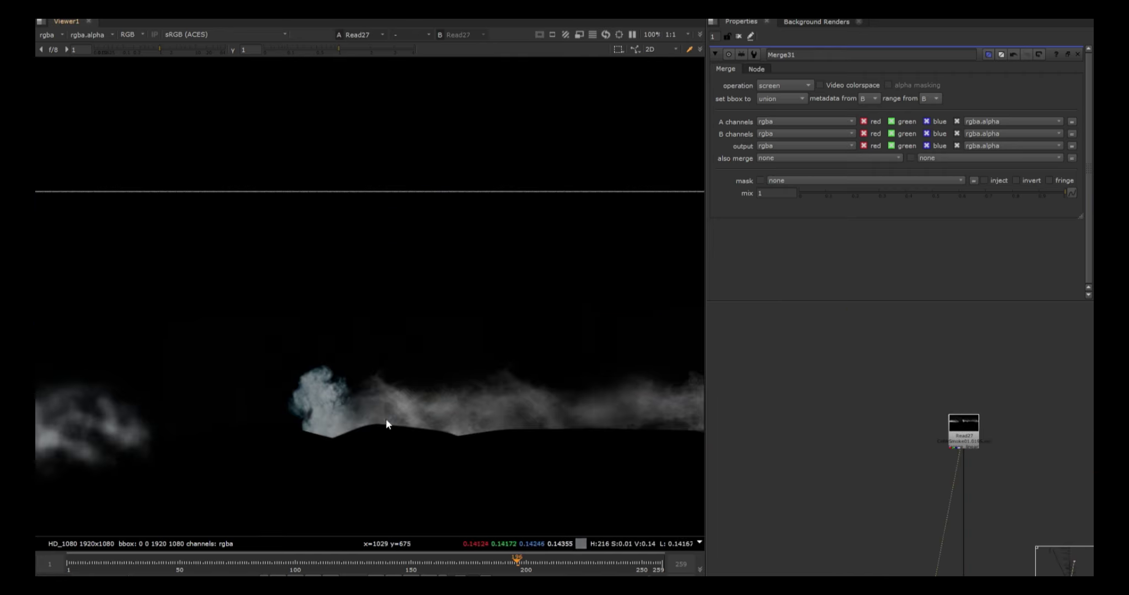
# Step: Display the Merge51 result of the haze branch, where the structures are cut out of the haze
pyautogui.scroll(-3, 389, 424)
pyautogui.scroll(-3, 840, 443)
pyautogui.moveTo(812, 493); pyautogui.dragTo(988, 486, button='middle')
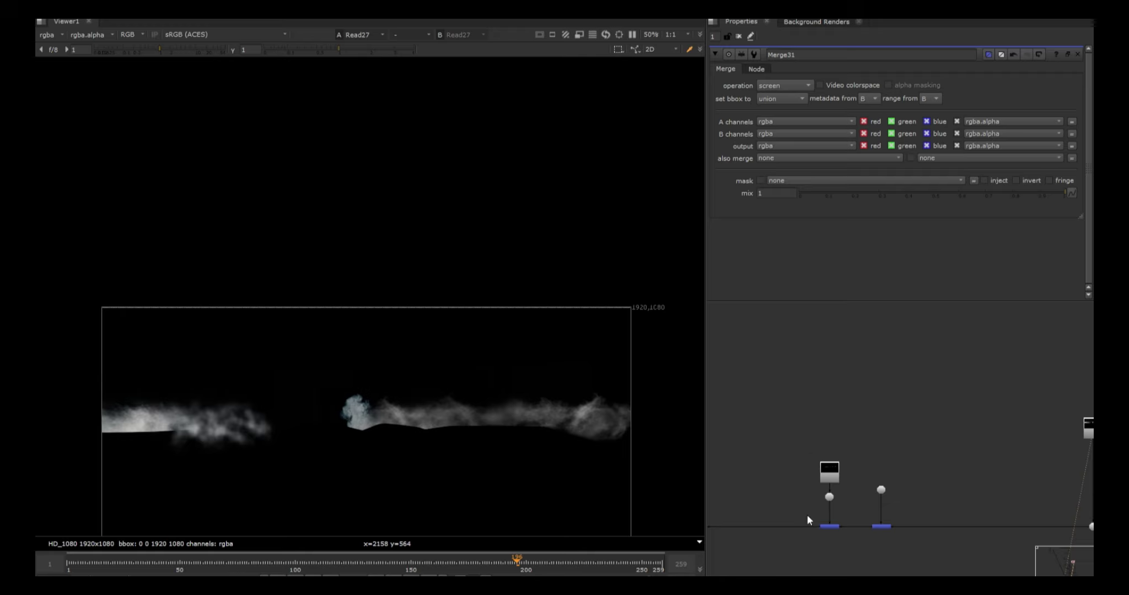
pyautogui.scroll(3, 807, 520)
pyautogui.moveTo(885, 512); pyautogui.dragTo(785, 558)
pyautogui.press('1')
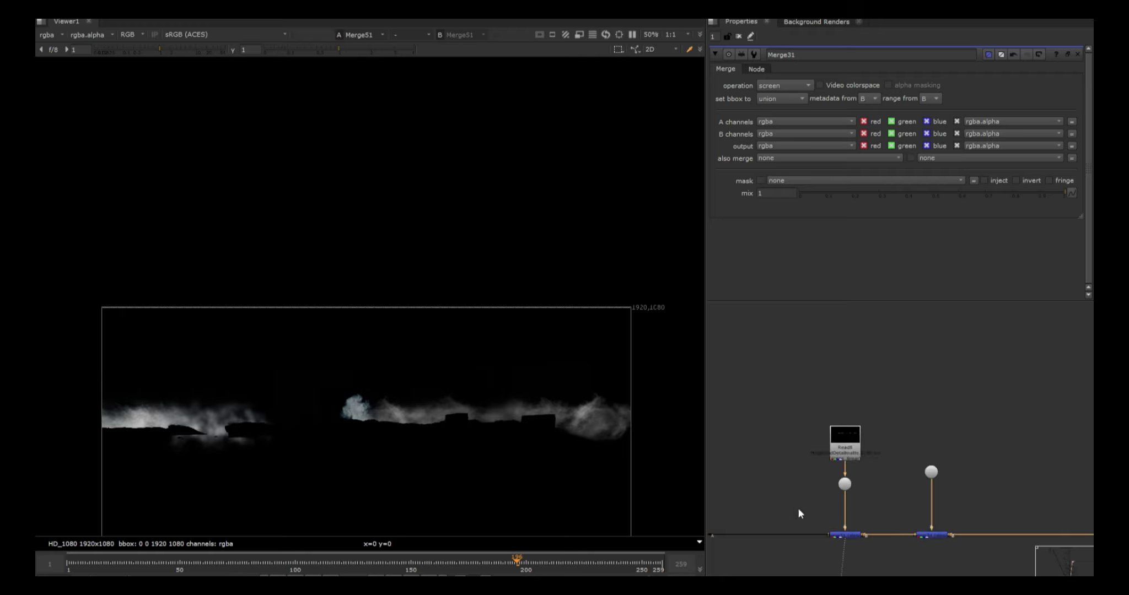
# Step: Display the alpha channel of the Read8 structures render and examine the holdout shapes
pyautogui.scroll(-1, 798, 510)
pyautogui.moveTo(794, 521); pyautogui.dragTo(983, 493, button='middle')
pyautogui.scroll(-3, 912, 485)
pyautogui.moveTo(799, 468); pyautogui.dragTo(910, 470, button='middle')
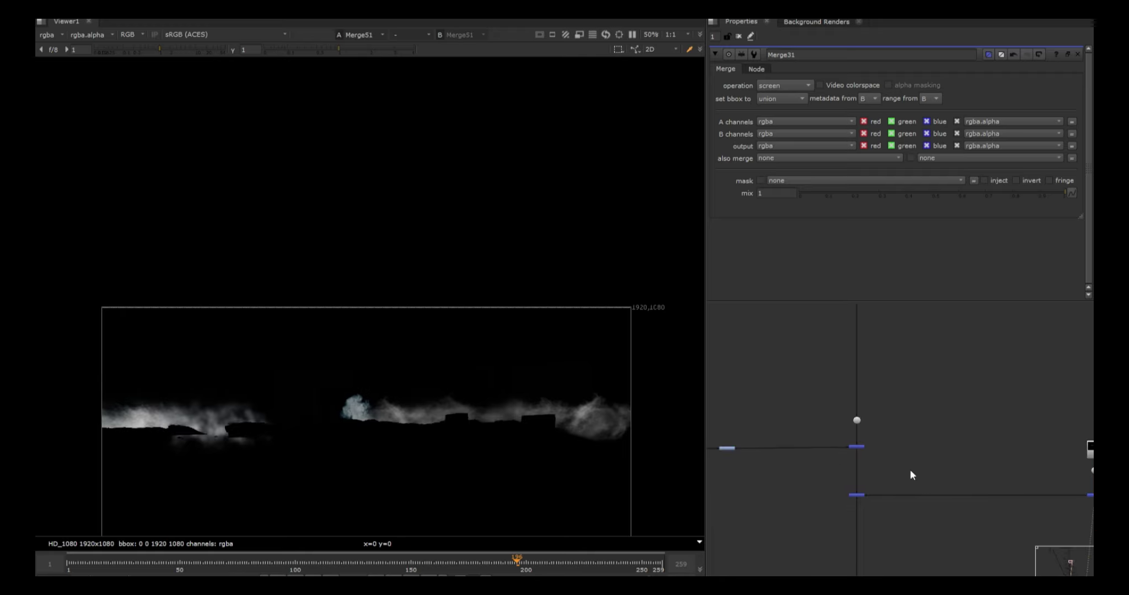
pyautogui.moveTo(1068, 450); pyautogui.dragTo(920, 458, button='middle')
pyautogui.click(946, 463)
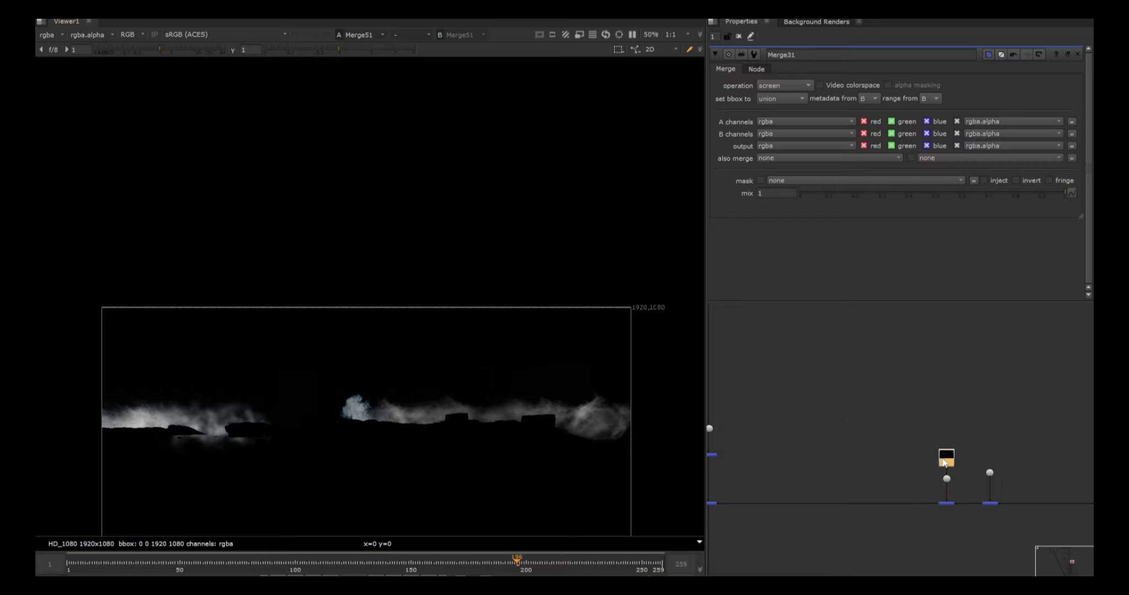
pyautogui.press('1')
pyautogui.press('a')
pyautogui.scroll(3, 449, 435)
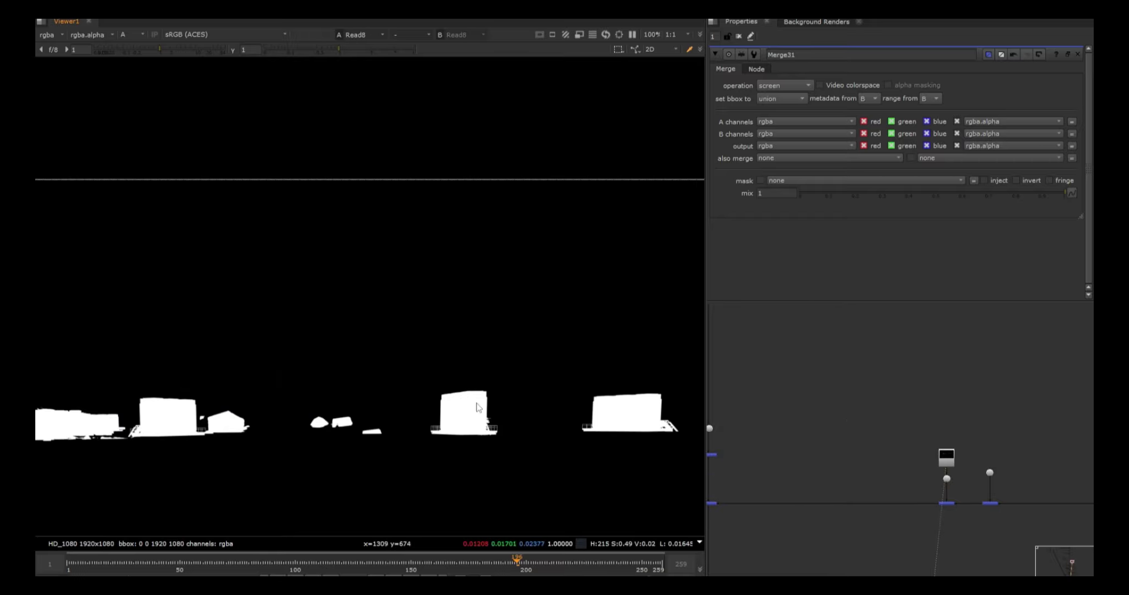
# Step: Display the Merge33 composite again and return the viewer from alpha to full colour
pyautogui.scroll(-3, 739, 493)
pyautogui.moveTo(738, 494); pyautogui.dragTo(900, 458, button='middle')
pyautogui.click(885, 462)
pyautogui.press('1')
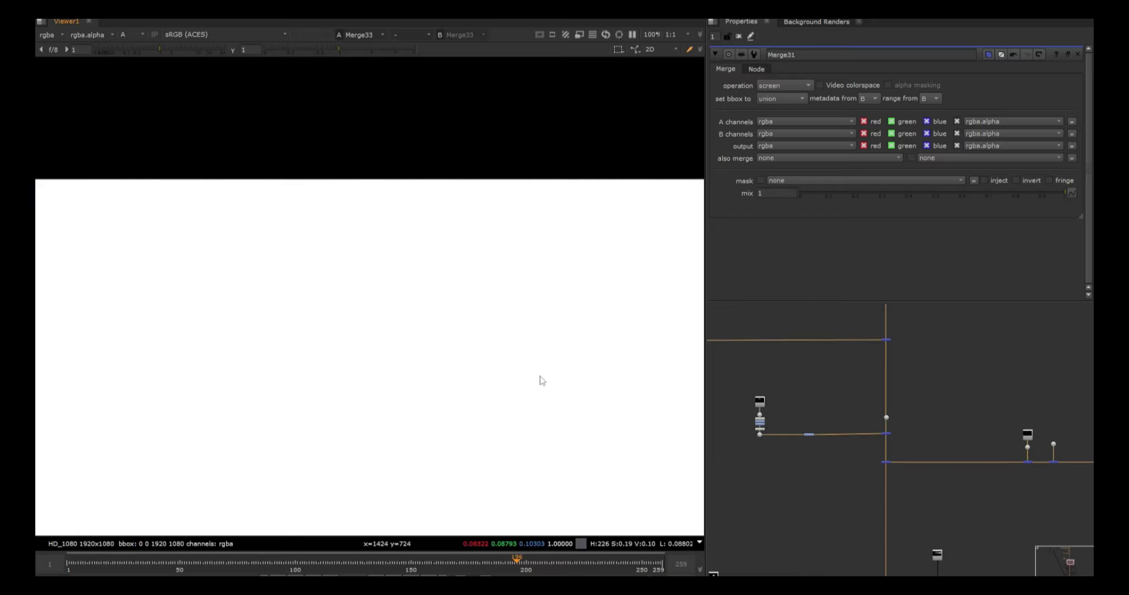
pyautogui.press('a')
# Step: Locate the smoke branch further down the main composite and display its Read28 smoke render
pyautogui.scroll(-1, 540, 378)
pyautogui.moveTo(937, 553); pyautogui.dragTo(932, 485, button='middle')
pyautogui.scroll(2, 933, 485)
pyautogui.click(933, 487)
pyautogui.press('1')
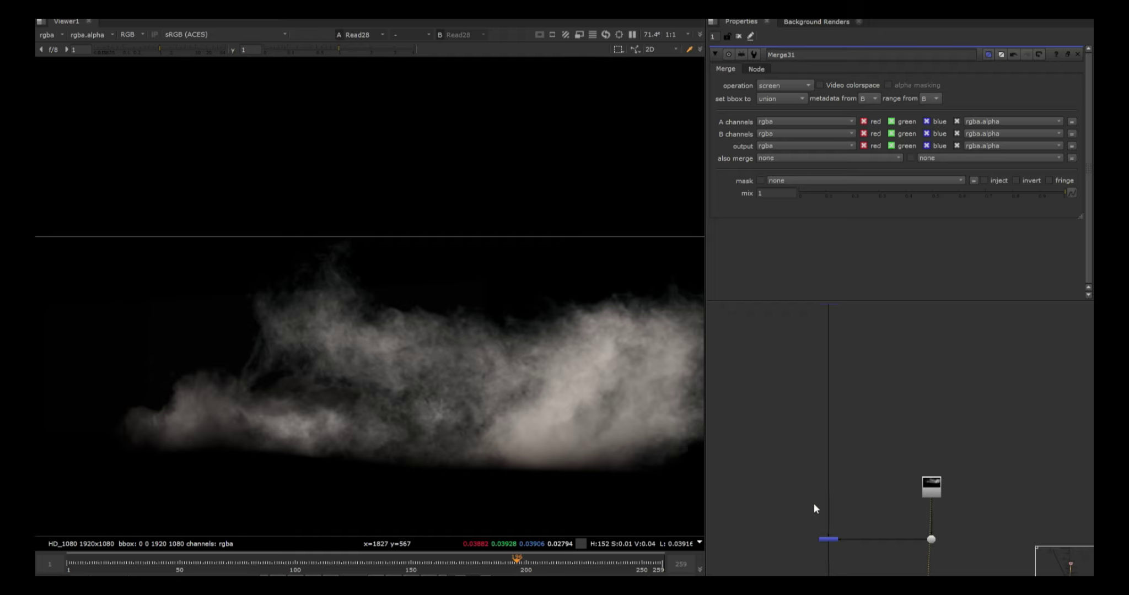
# Step: Display the Merge20 composite and examine the smoke drifting over the ground beside the man
pyautogui.moveTo(863, 508); pyautogui.dragTo(791, 557)
pyautogui.press('1')
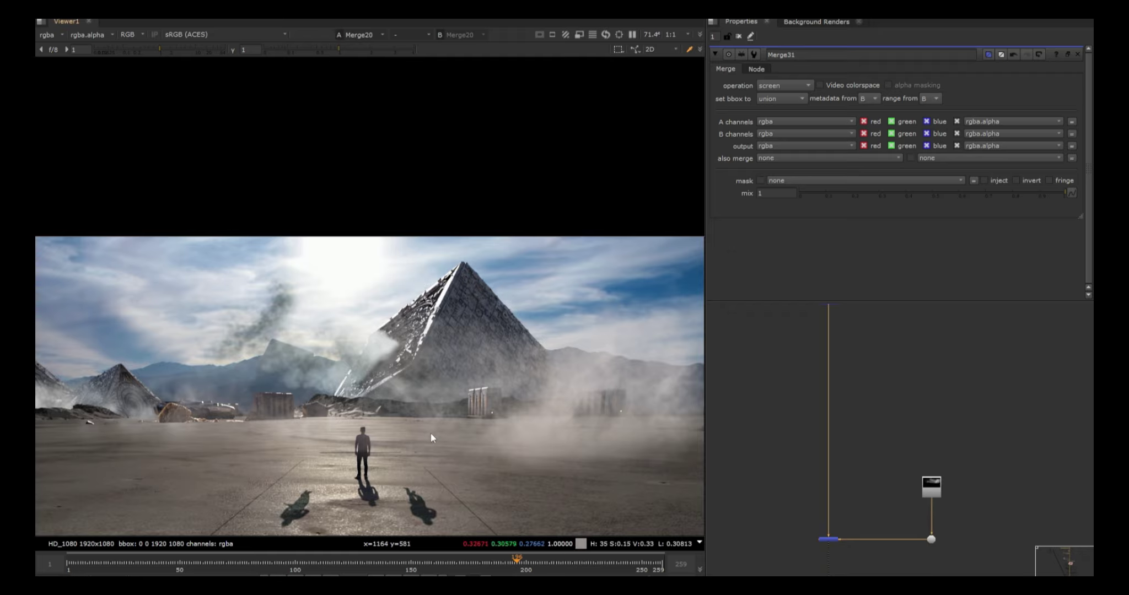
pyautogui.scroll(-2, 523, 415)
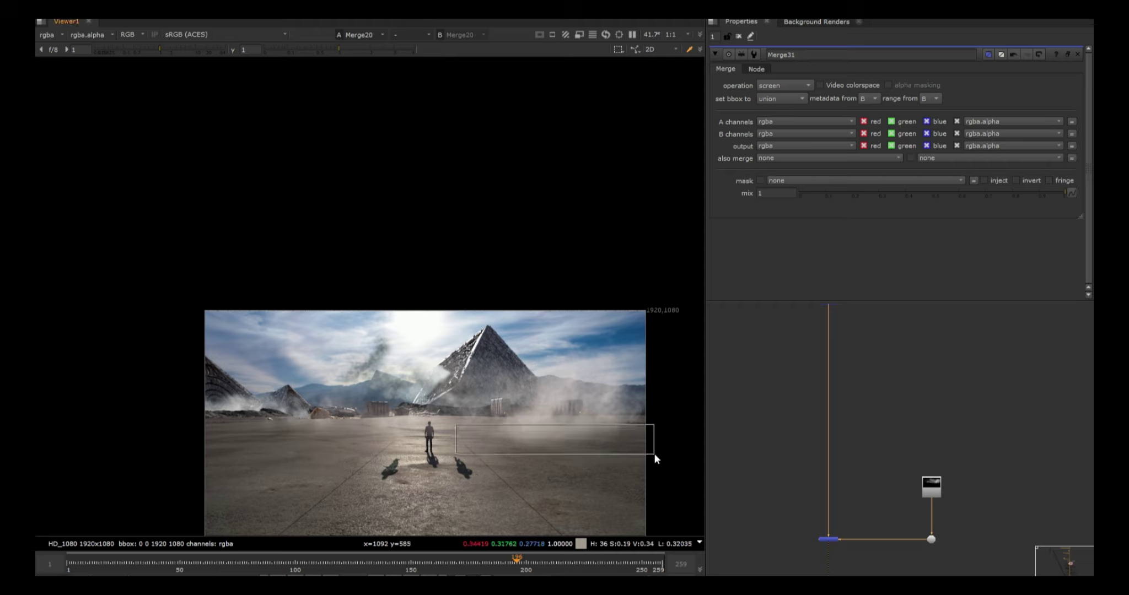
pyautogui.moveTo(654, 454); pyautogui.dragTo(656, 454)
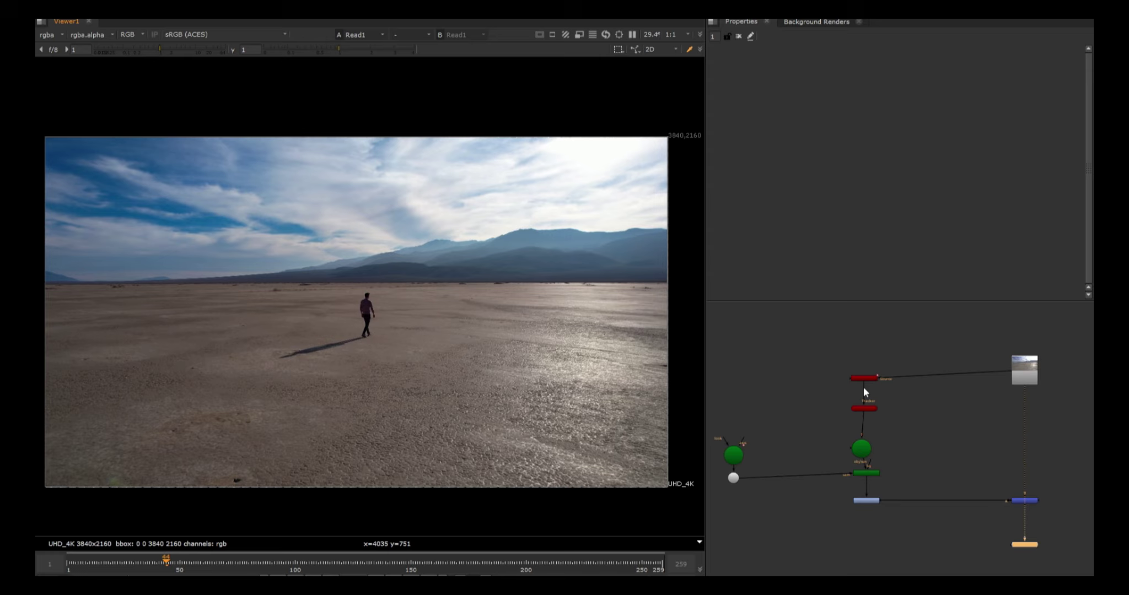
# Step: Open the camera tracker on the desert plate and create a card at a tracked point on the ground
pyautogui.doubleClick(863, 379)
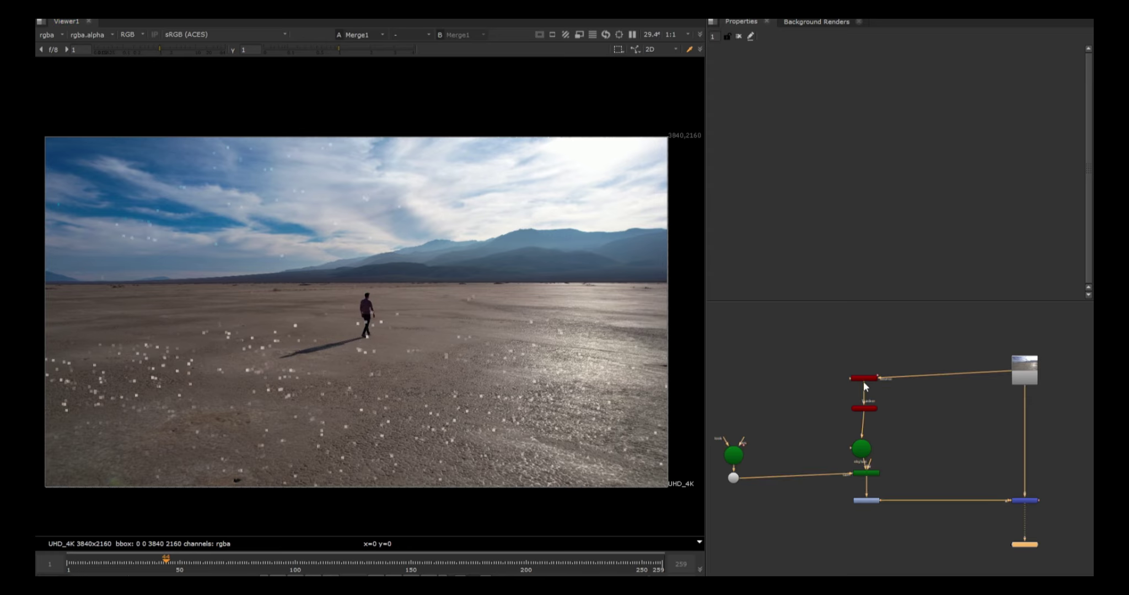
pyautogui.scroll(3, 451, 323)
pyautogui.rightClick(428, 315)
pyautogui.moveTo(452, 346)
pyautogui.click(524, 388)
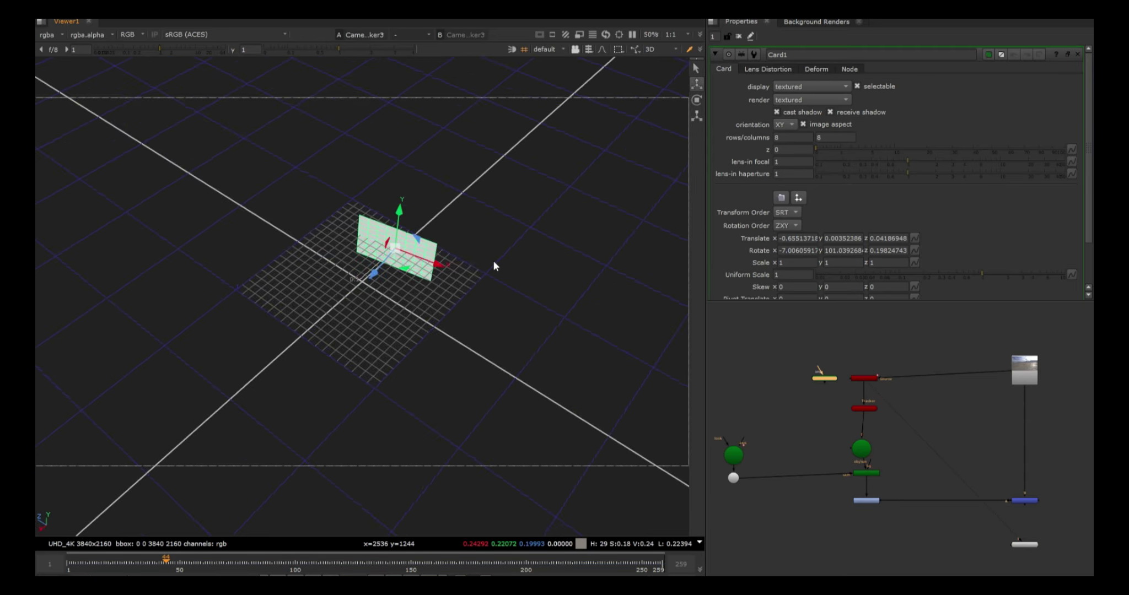
# Step: Set the card's uniform scale to 5.1 and raise it so it stands upright on the ground grid
pyautogui.keyDown('ctrl'); pyautogui.moveTo(493, 260); pyautogui.dragTo(531, 243); pyautogui.keyUp('ctrl')
pyautogui.moveTo(981, 274); pyautogui.dragTo(1040, 274)
pyautogui.moveTo(386, 213); pyautogui.dragTo(389, 124)
pyautogui.keyDown('ctrl'); pyautogui.moveTo(401, 282); pyautogui.dragTo(383, 226); pyautogui.keyUp('ctrl')
# Step: Set the card's rows and columns to 2 each
pyautogui.doubleClick(796, 138)
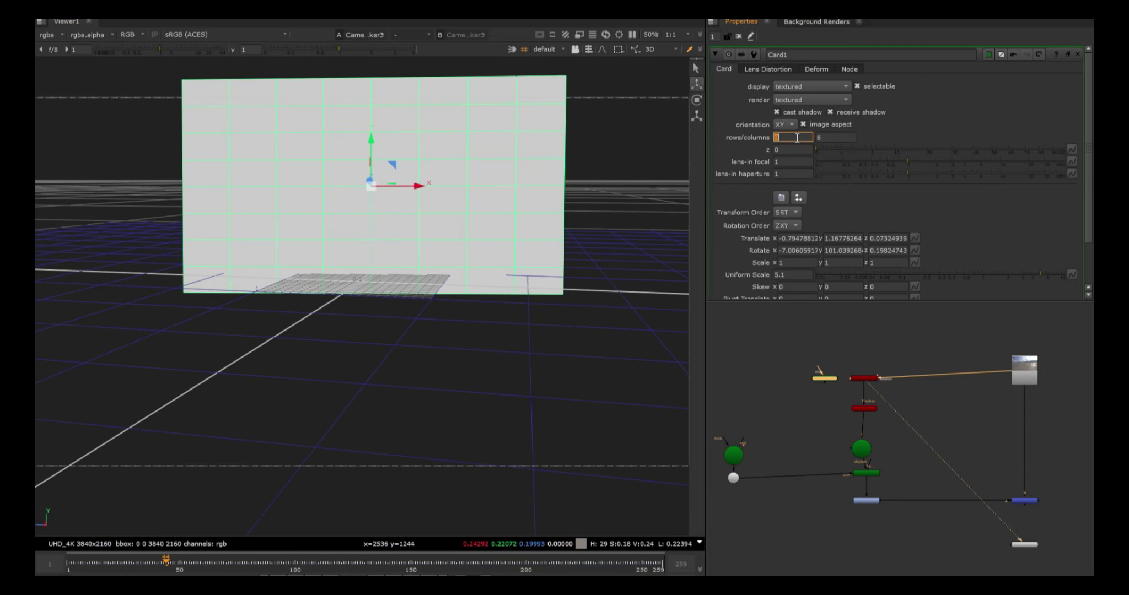
pyautogui.write('2')
pyautogui.press('Tab')
pyautogui.write('2')
# Step: Add a CheckerBoard node as the card's image and enlarge its squares
pyautogui.click(821, 430)
pyautogui.scroll(3, 855, 391)
pyautogui.moveTo(805, 370); pyautogui.dragTo(783, 417)
pyautogui.scroll(-4, 788, 451)
pyautogui.press('Tab')
pyautogui.write('ch')
pyautogui.click(745, 435)
pyautogui.moveTo(1020, 102); pyautogui.dragTo(1055, 103)
# Step: Add a RotoPaint node between the checkerboard and the card and paint the word SMOKE in white brush strokes
pyautogui.scroll(2, 776, 419)
pyautogui.scroll(-4, 235, 272)
pyautogui.click(45, 133)
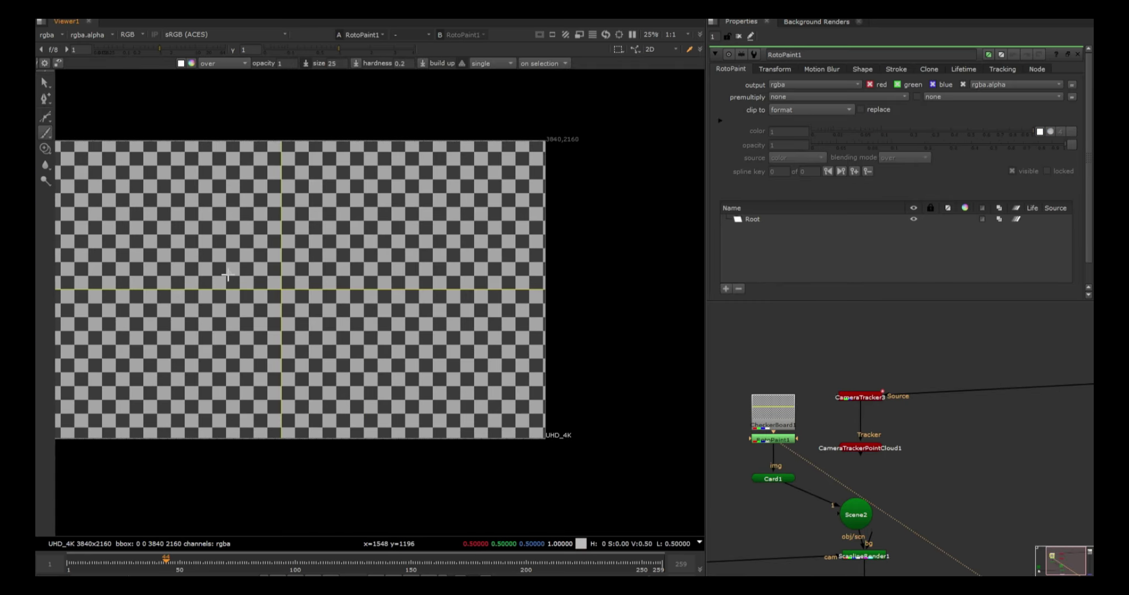
pyautogui.moveTo(212, 267); pyautogui.dragTo(326, 257, button='middle')
pyautogui.moveTo(232, 248); pyautogui.dragTo(214, 330)
pyautogui.moveTo(283, 302); pyautogui.dragTo(320, 256)
pyautogui.moveTo(498, 237)
pyautogui.mouseDown()
pyautogui.moveTo(540, 259)
pyautogui.moveTo(693, 178)
pyautogui.mouseUp()
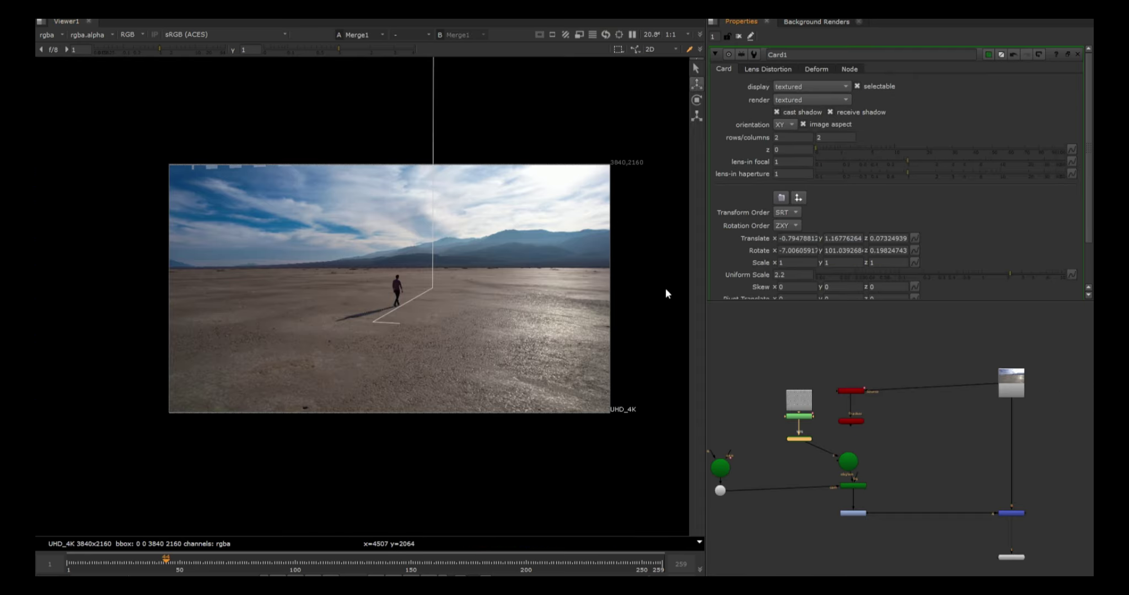
# Step: Lower the card to the man and reduce its uniform scale to 0.78, checking its tracking around frame 104
pyautogui.press('Tab')
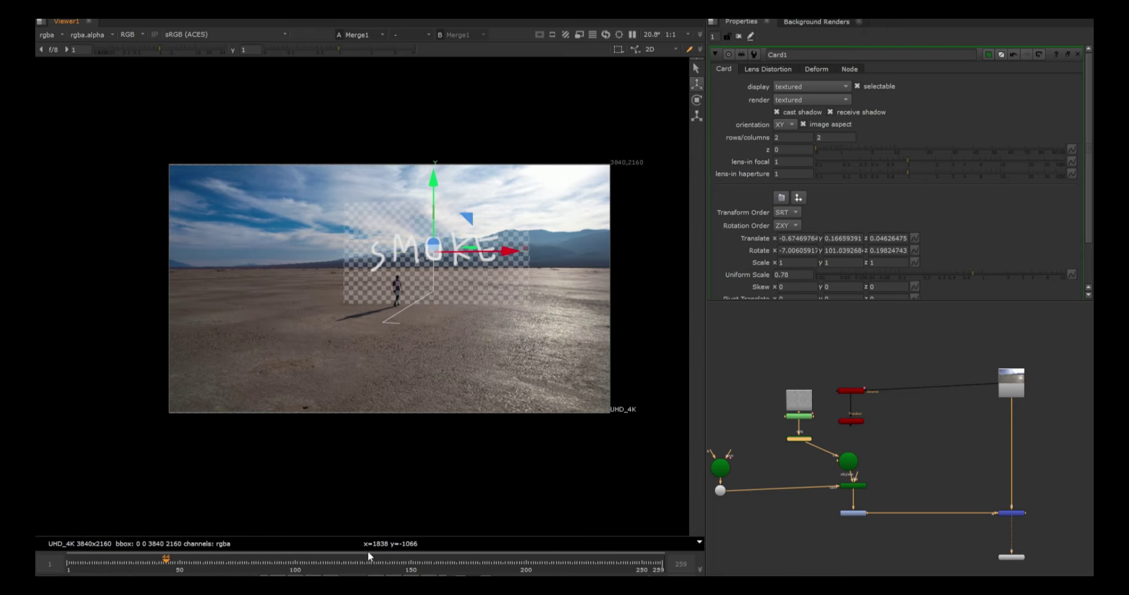
pyautogui.click(376, 577)
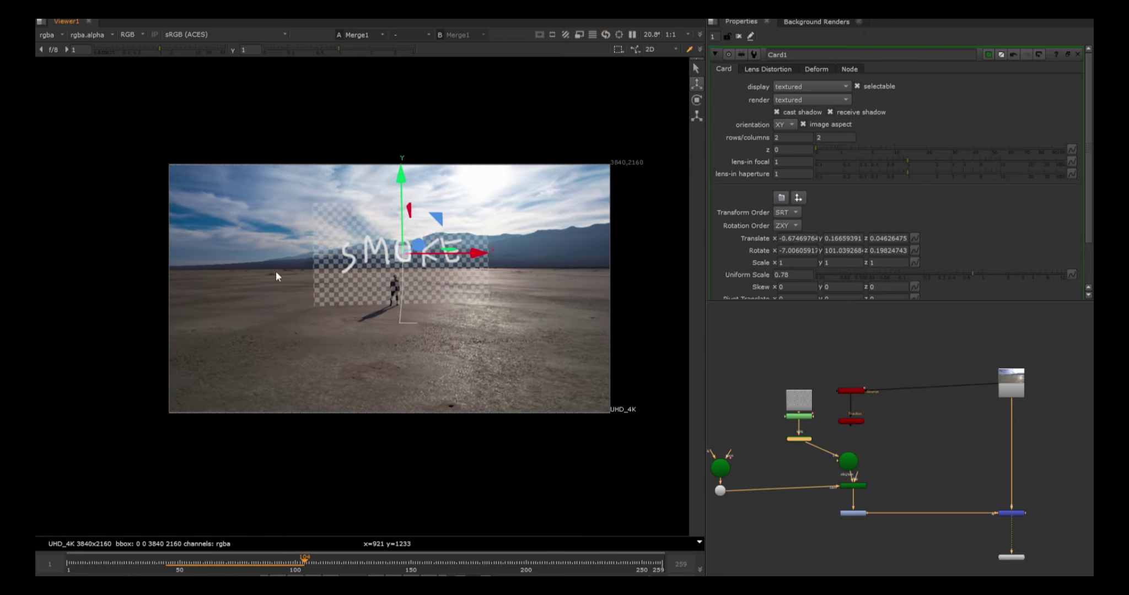
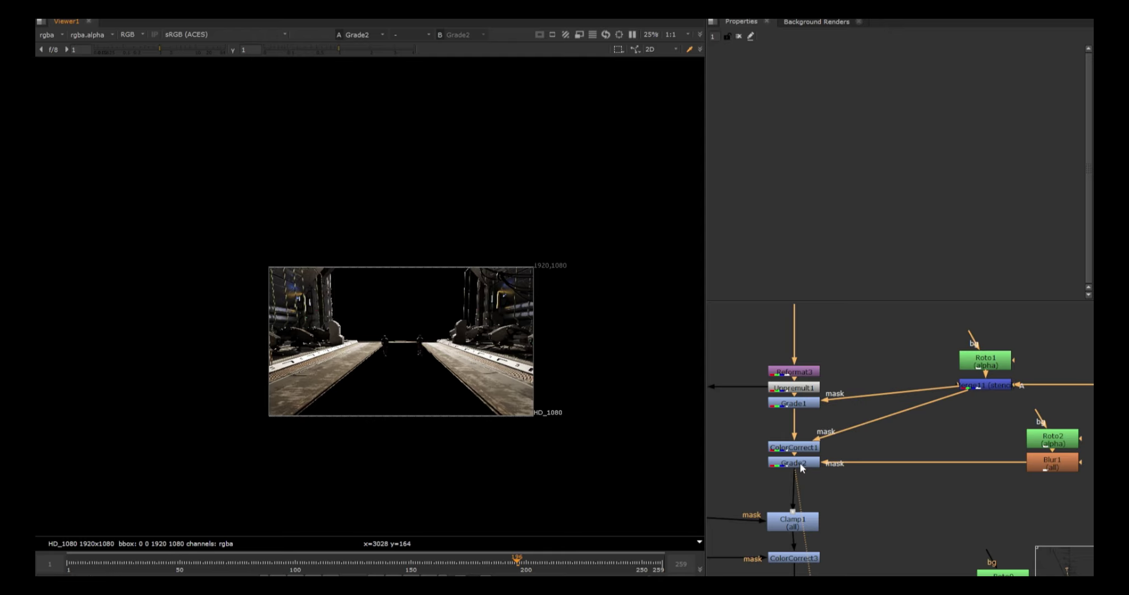
# Step: Examine the Grade2 result on the hangar render and display the Read31 render that feeds the grade masks
pyautogui.click(799, 462)
pyautogui.scroll(2, 550, 336)
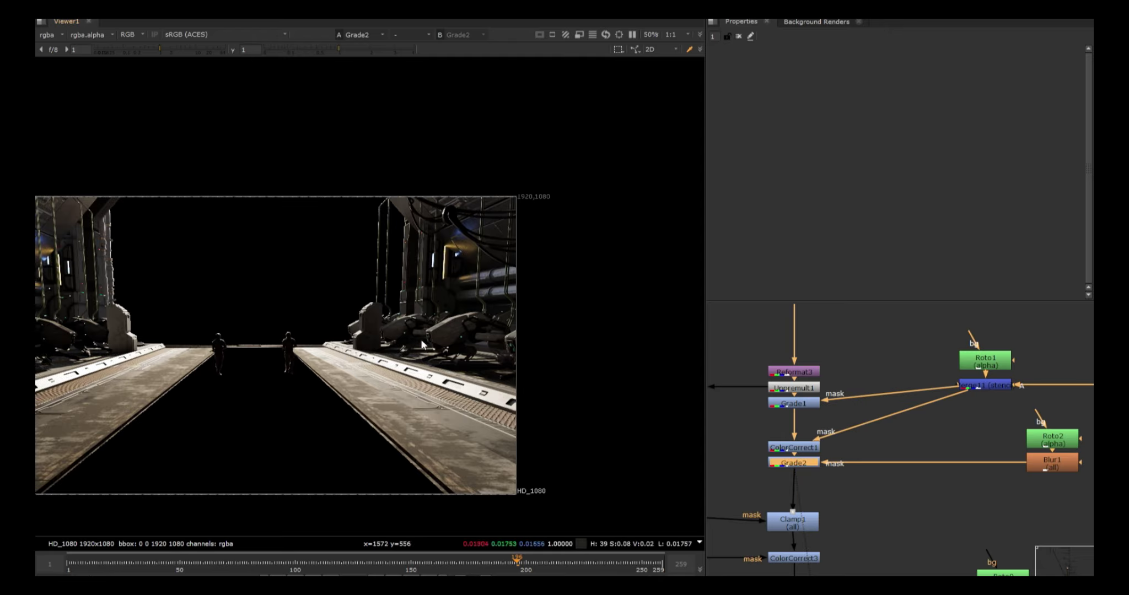
pyautogui.scroll(-3, 811, 445)
pyautogui.click(995, 367)
pyautogui.press('1')
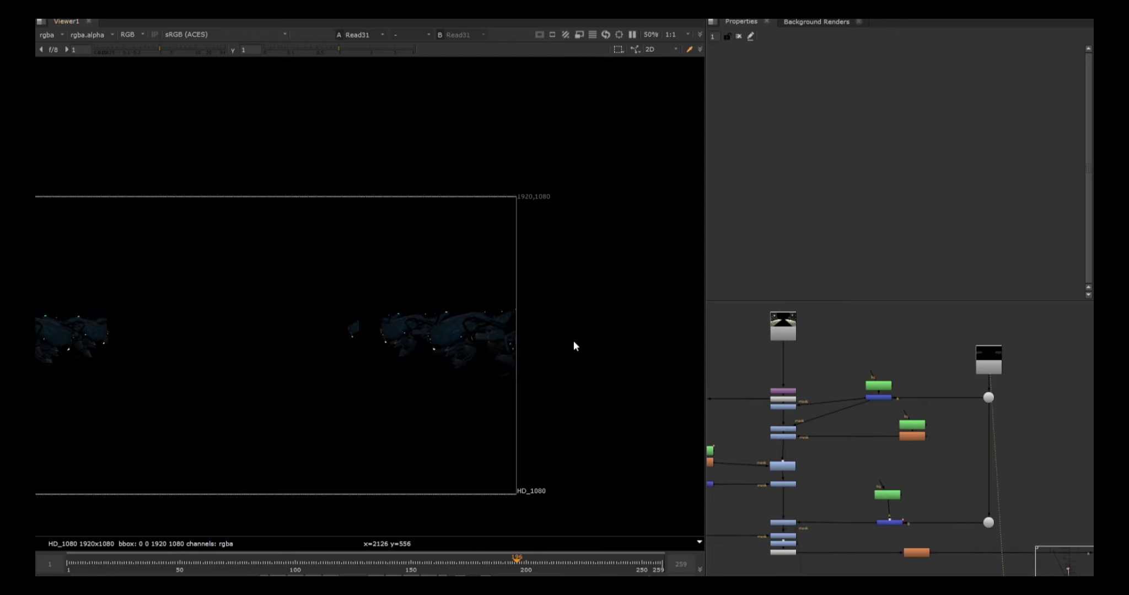
# Step: Display Grade7 and toggle it off and on, examining its effect on the walker machines beside the ramp in close-up
pyautogui.click(785, 467)
pyautogui.click(783, 524)
pyautogui.press('1')
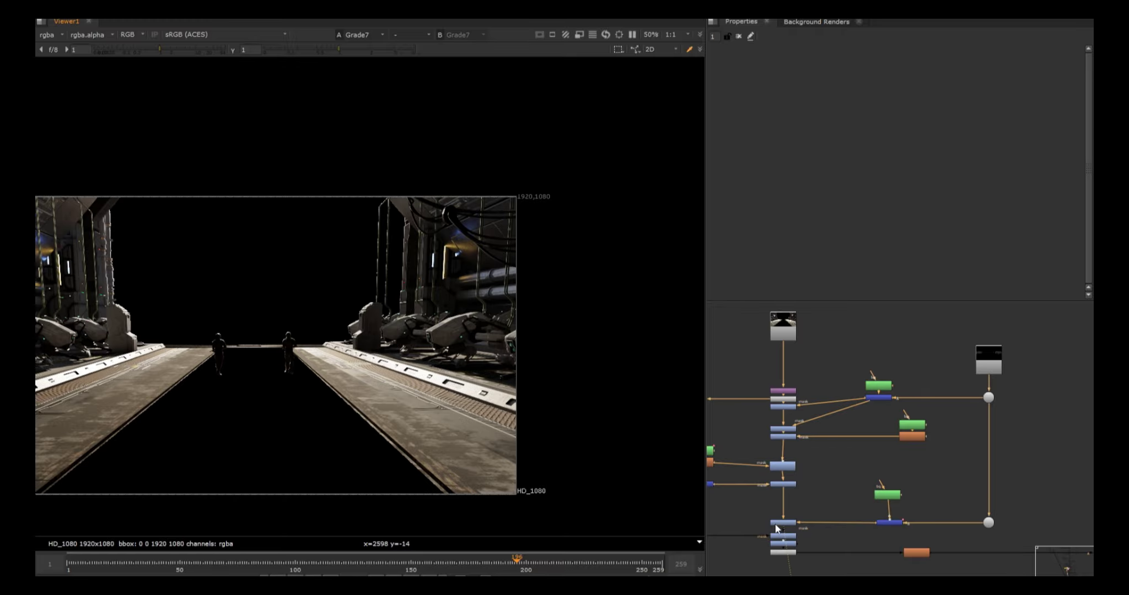
pyautogui.press('d')
pyautogui.press('d')
pyautogui.press('d')
pyautogui.moveTo(317, 350); pyautogui.dragTo(575, 346, button='middle')
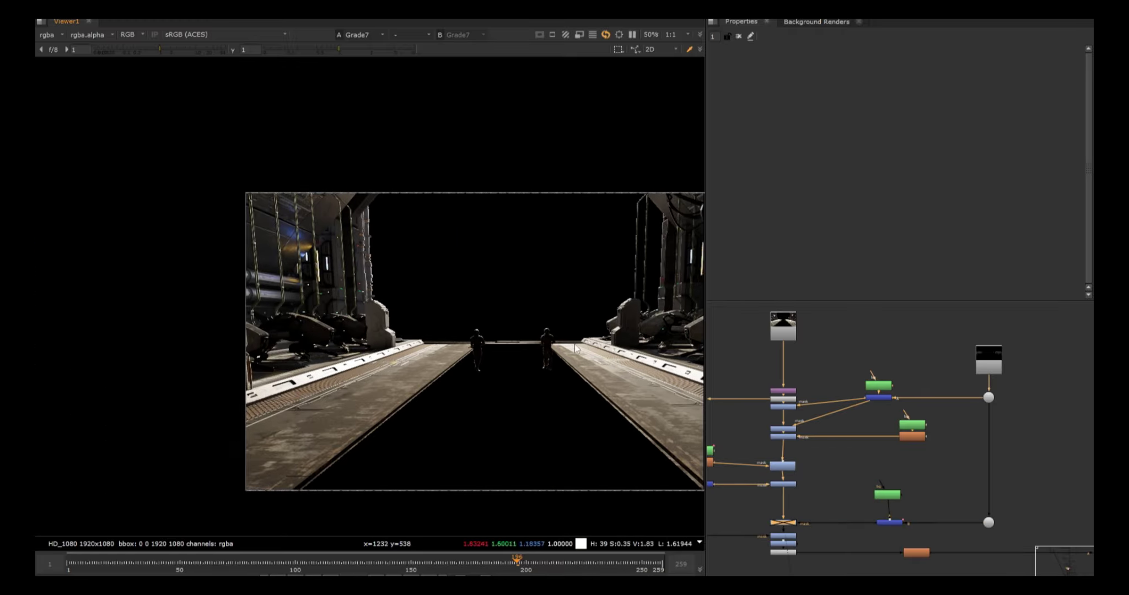
pyautogui.press('d')
pyautogui.scroll(3, 343, 308)
pyautogui.scroll(3, 275, 342)
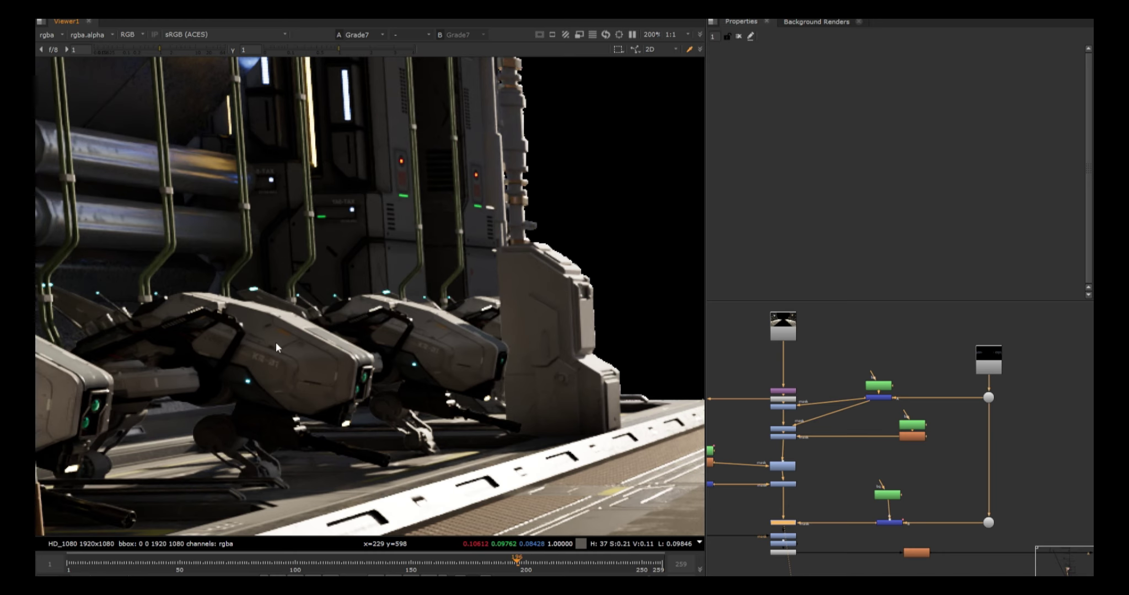
pyautogui.scroll(-6, 275, 343)
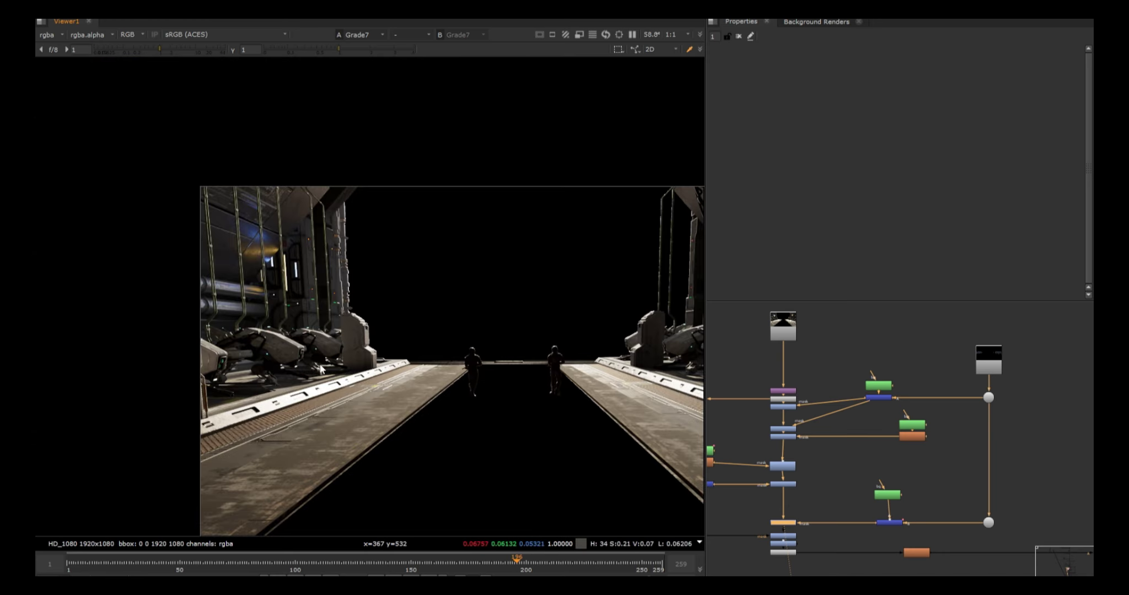
# Step: Display the Merge5 mask that combines the luminance key with the blurred roto on the hangar floor
pyautogui.moveTo(717, 464); pyautogui.dragTo(878, 464, button='middle')
pyautogui.scroll(1, 871, 462)
pyautogui.click(866, 489)
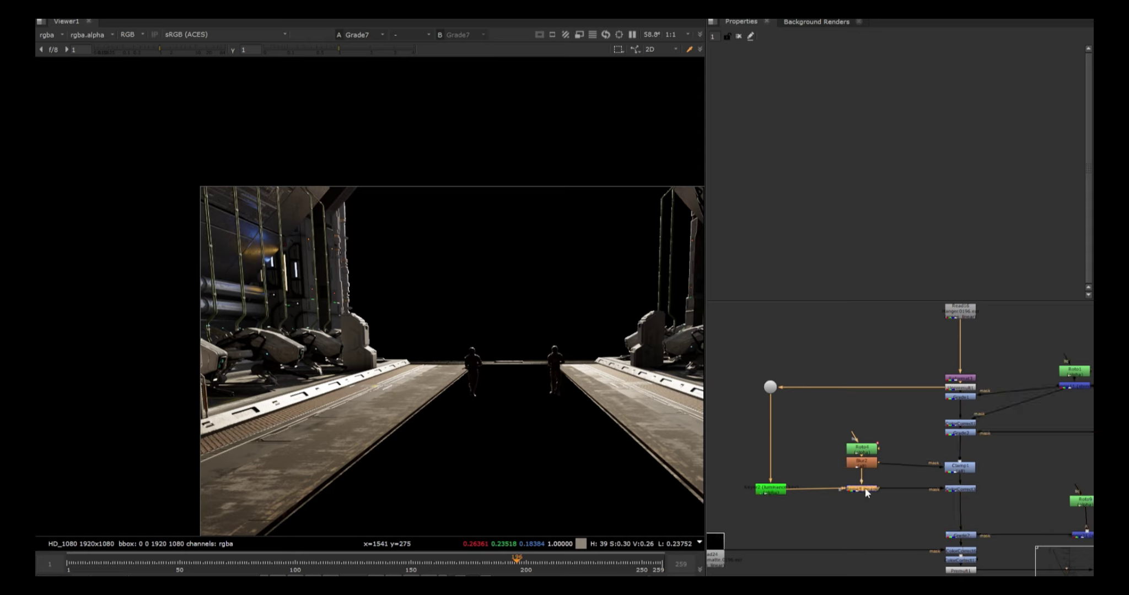
pyautogui.press('1')
pyautogui.click(832, 474)
pyautogui.scroll(-1, 631, 400)
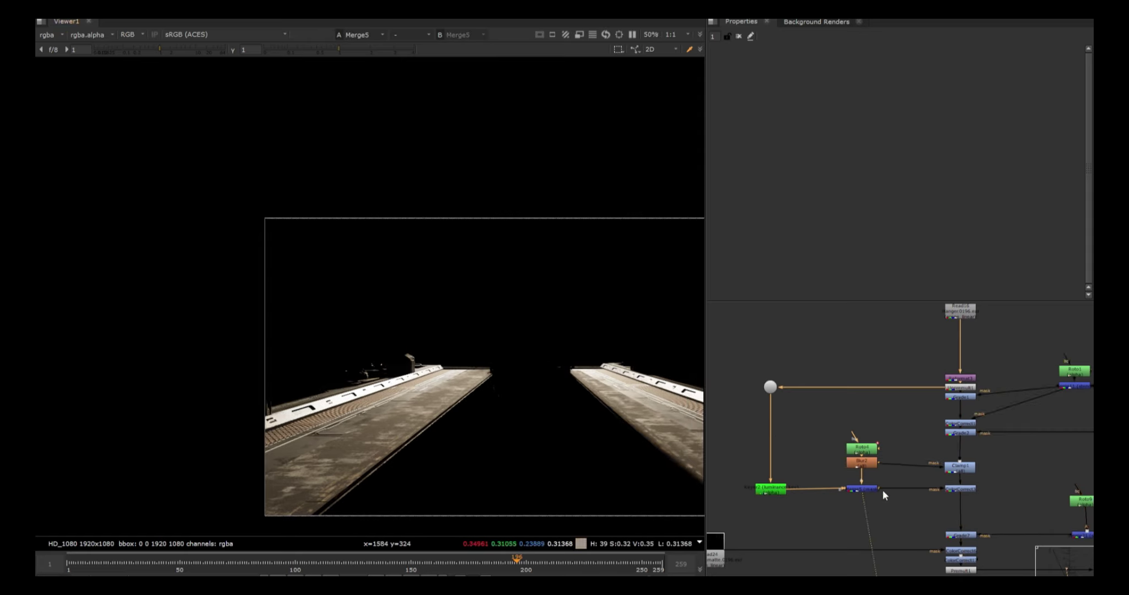
# Step: Display the Clamp1 result and move to around frame 164 to examine the bright floor
pyautogui.click(964, 489)
pyautogui.click(863, 490)
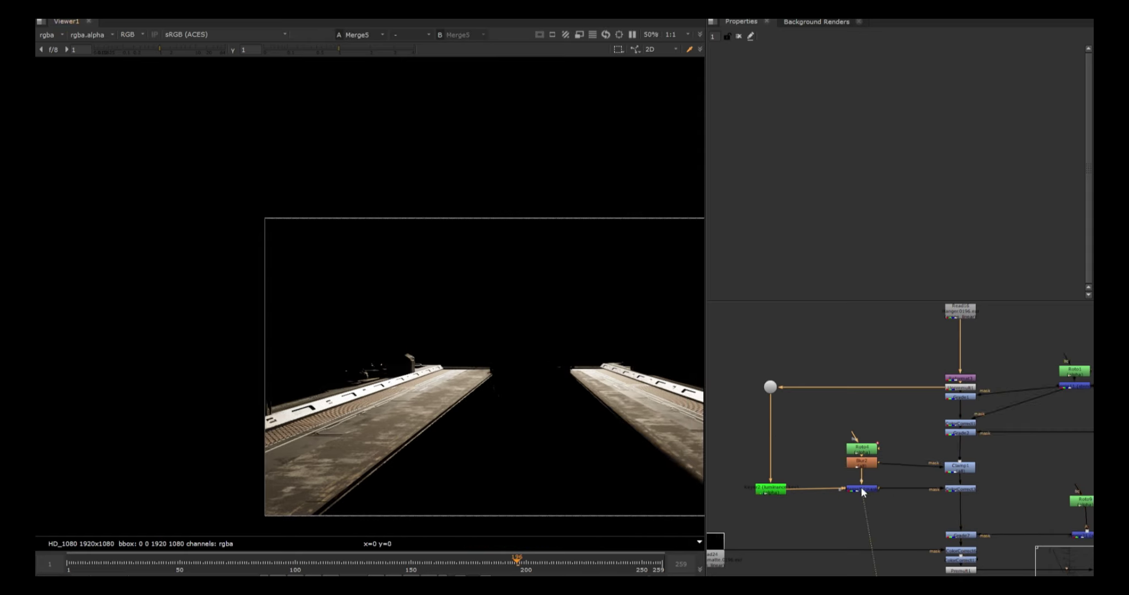
pyautogui.click(965, 470)
pyautogui.press('1')
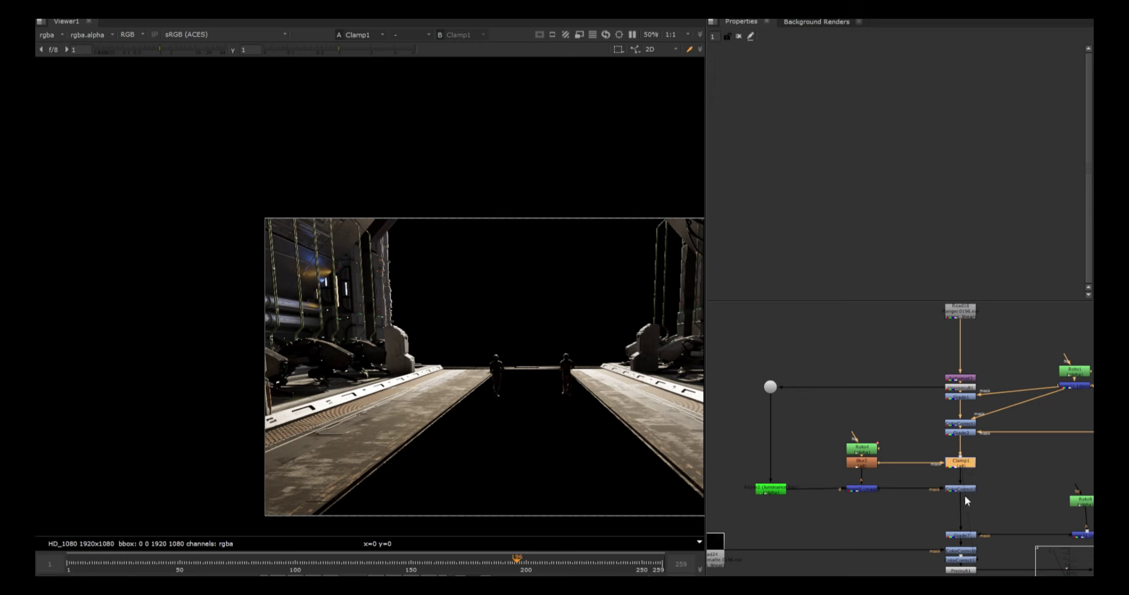
pyautogui.click(443, 561)
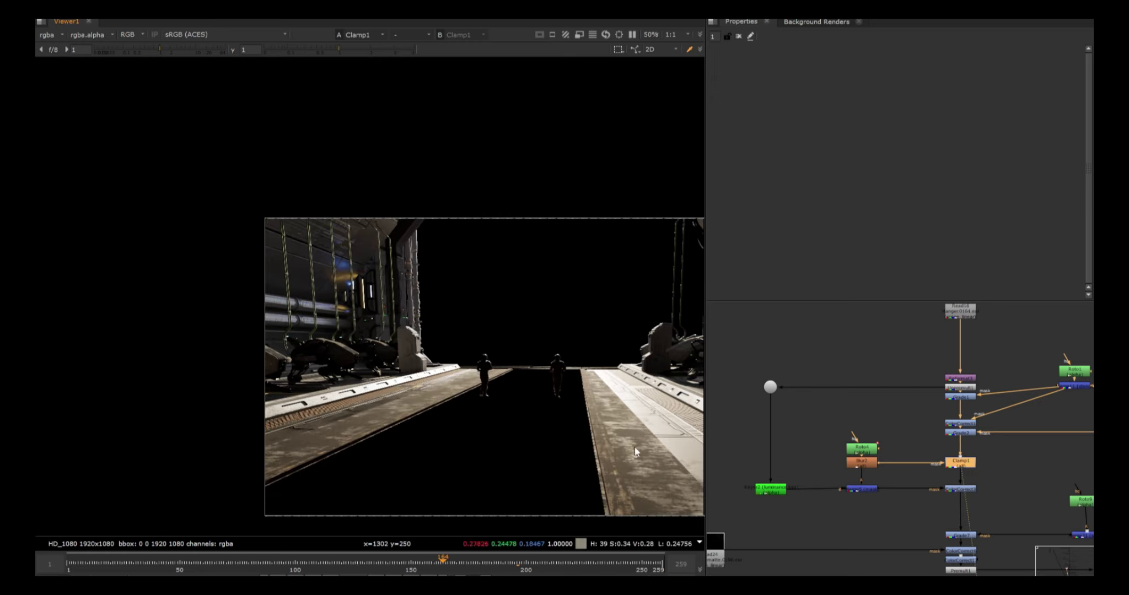
# Step: Toggle Clamp1 and the colour correction below it off and on, and compare the floor highlights at Grade7 in close-up
pyautogui.moveTo(983, 461); pyautogui.dragTo(920, 496)
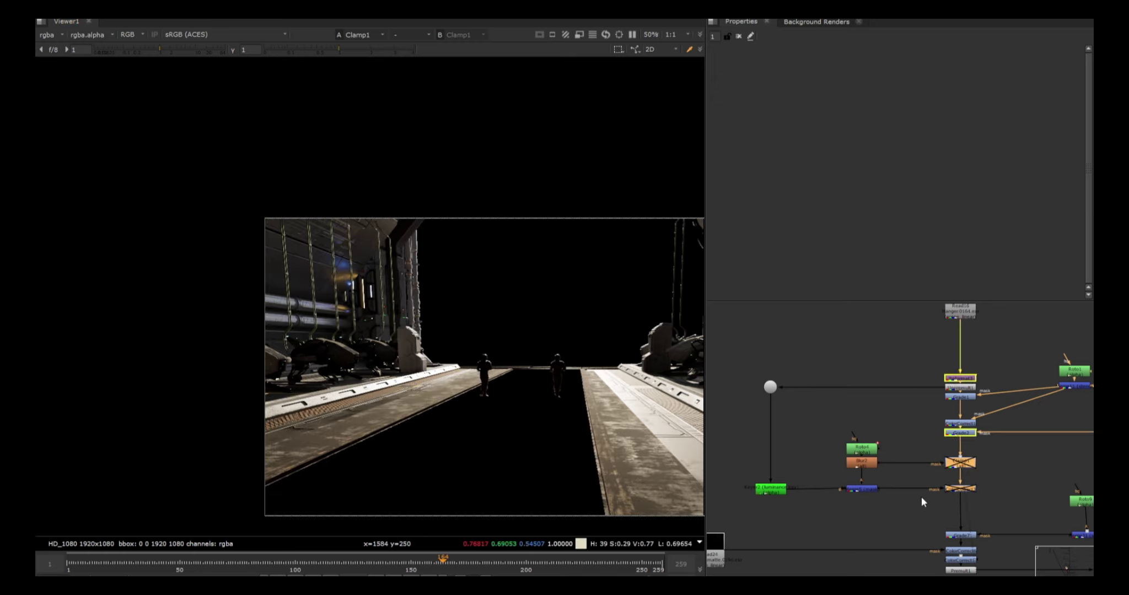
pyautogui.click(968, 537)
pyautogui.press('1')
pyautogui.scroll(3, 647, 430)
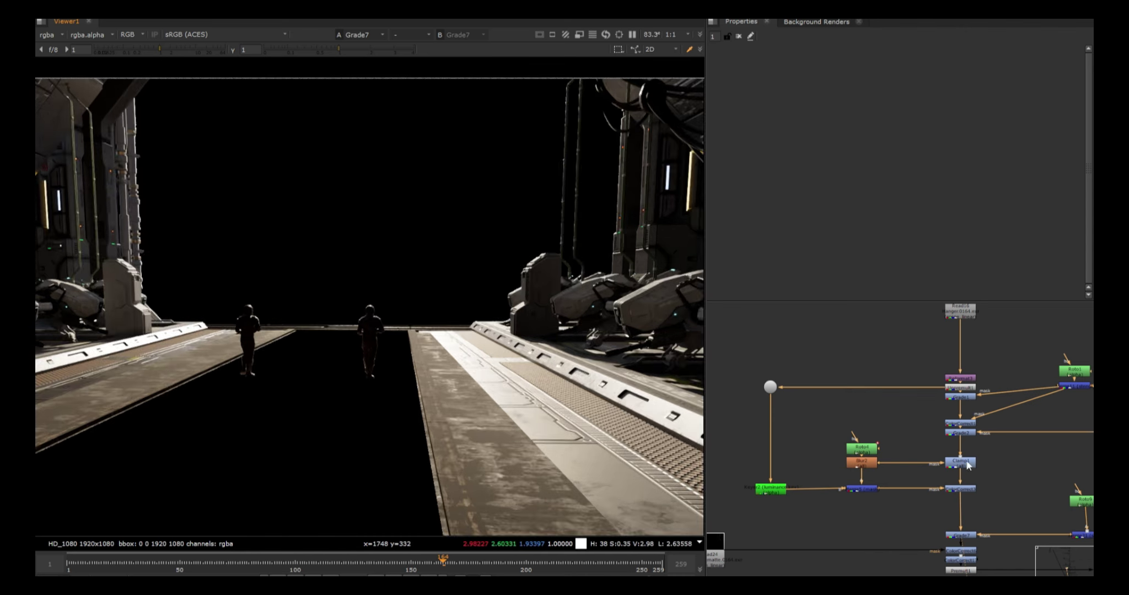
# Step: Toggle Clamp1, the colour correction below it and Grade7 off and on together, comparing the bright hangar floor in close-up
pyautogui.moveTo(909, 437); pyautogui.dragTo(984, 537)
pyautogui.press('d')
pyautogui.press('d')
pyautogui.press('d')
pyautogui.scroll(4, 508, 373)
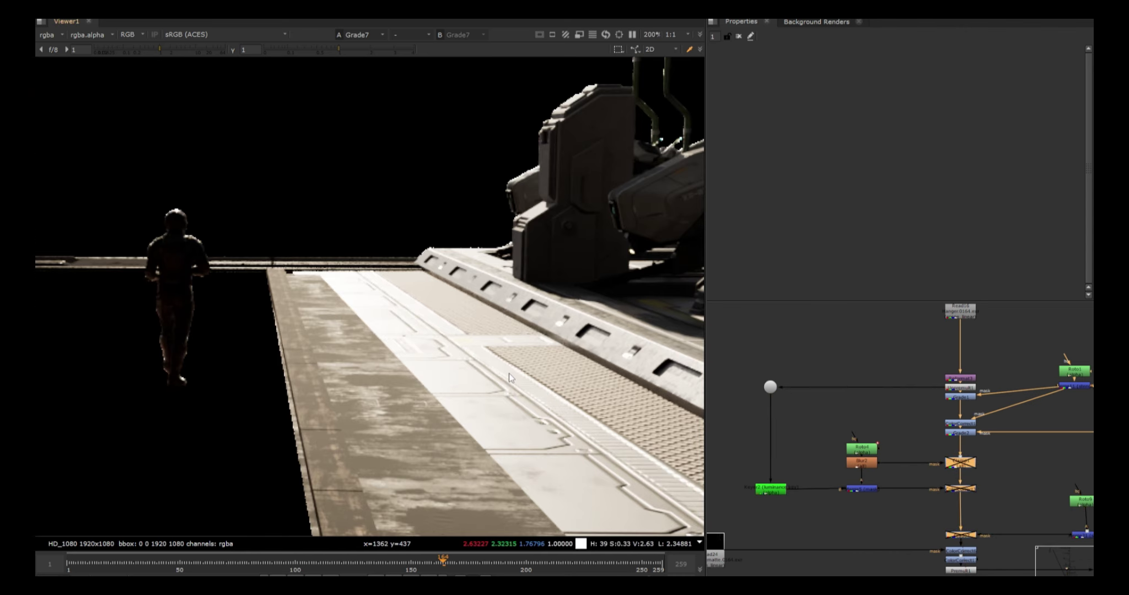
pyautogui.press('d')
pyautogui.press('d')
pyautogui.press('d')
pyautogui.press('d')
pyautogui.press('d')
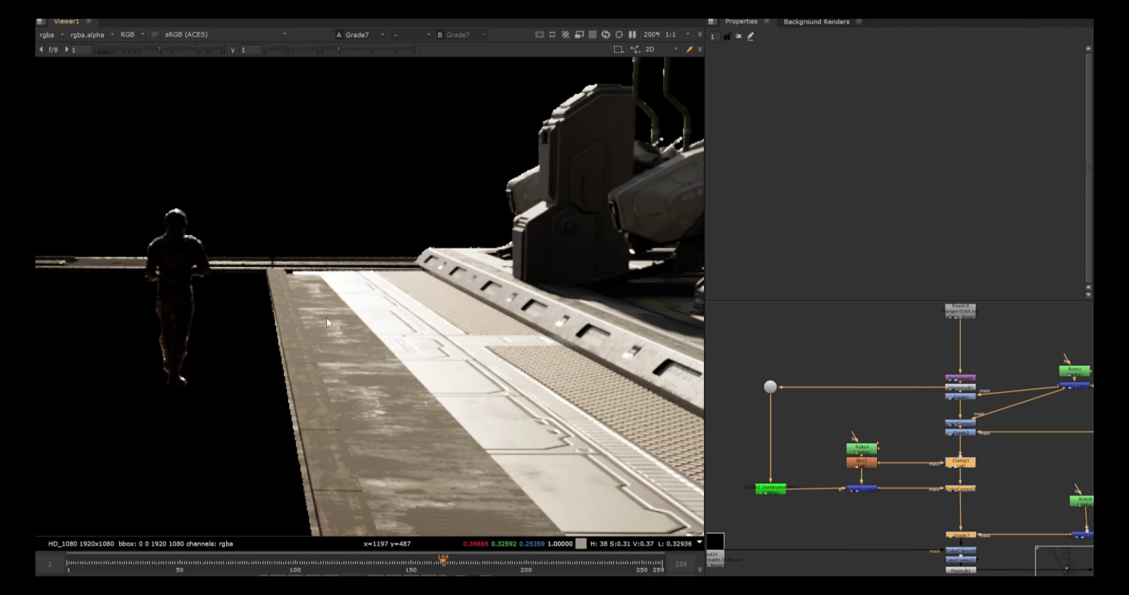
pyautogui.scroll(-4, 326, 320)
pyautogui.scroll(-2, 337, 321)
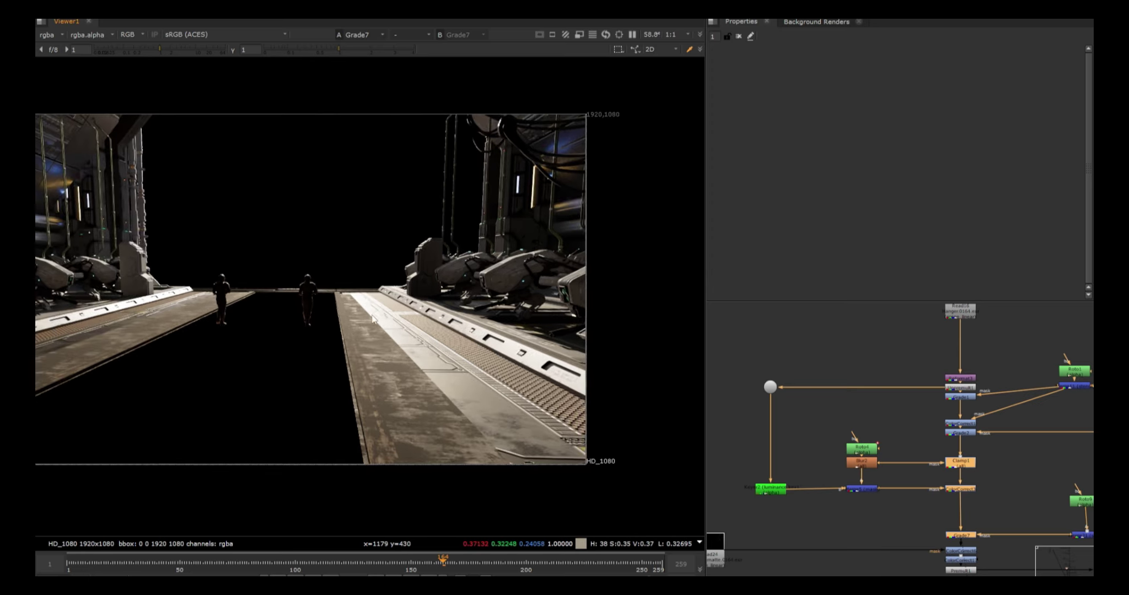
pyautogui.moveTo(371, 319); pyautogui.dragTo(460, 314, button='middle')
# Step: Display the Read24 cable matte and its alpha, plus the colour correction that it masks
pyautogui.moveTo(910, 508); pyautogui.dragTo(960, 439, button='middle')
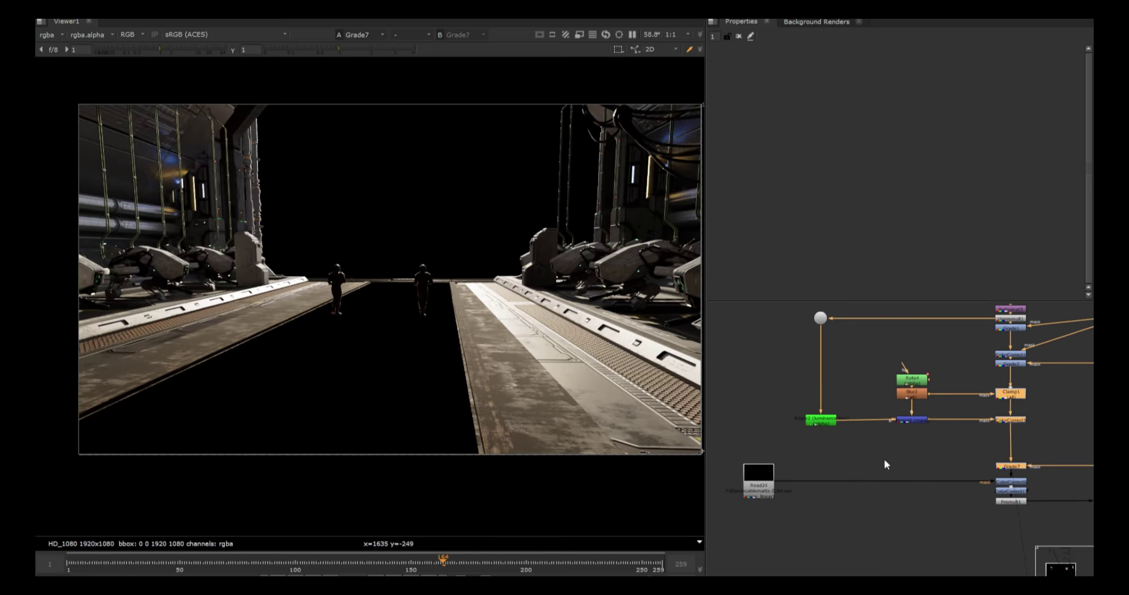
pyautogui.click(757, 499)
pyautogui.press('1')
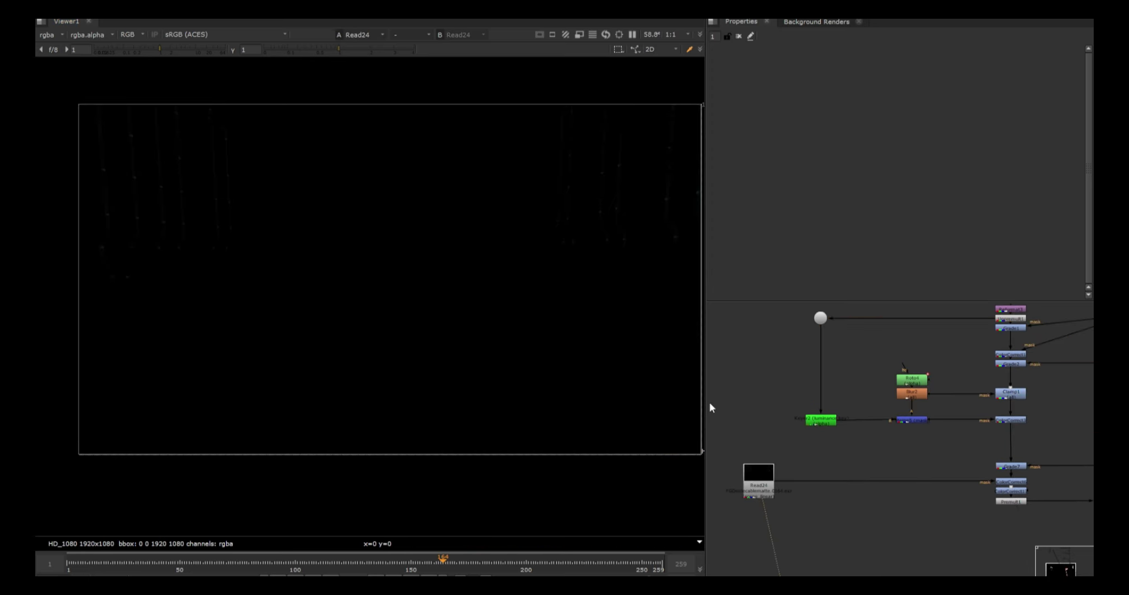
pyautogui.press('a')
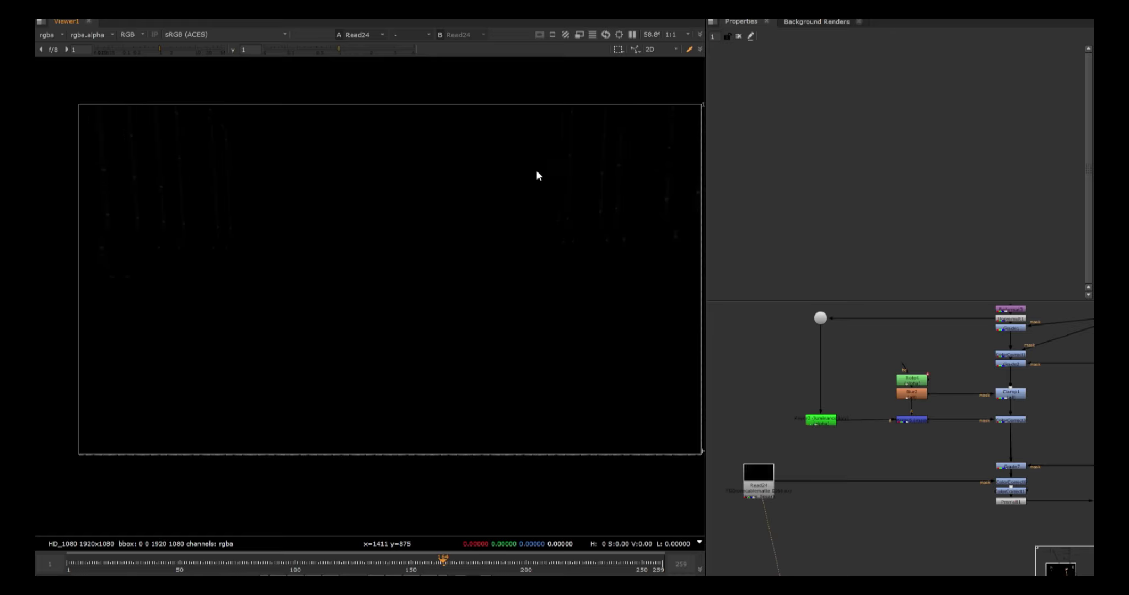
pyautogui.click(1012, 484)
pyautogui.press('1')
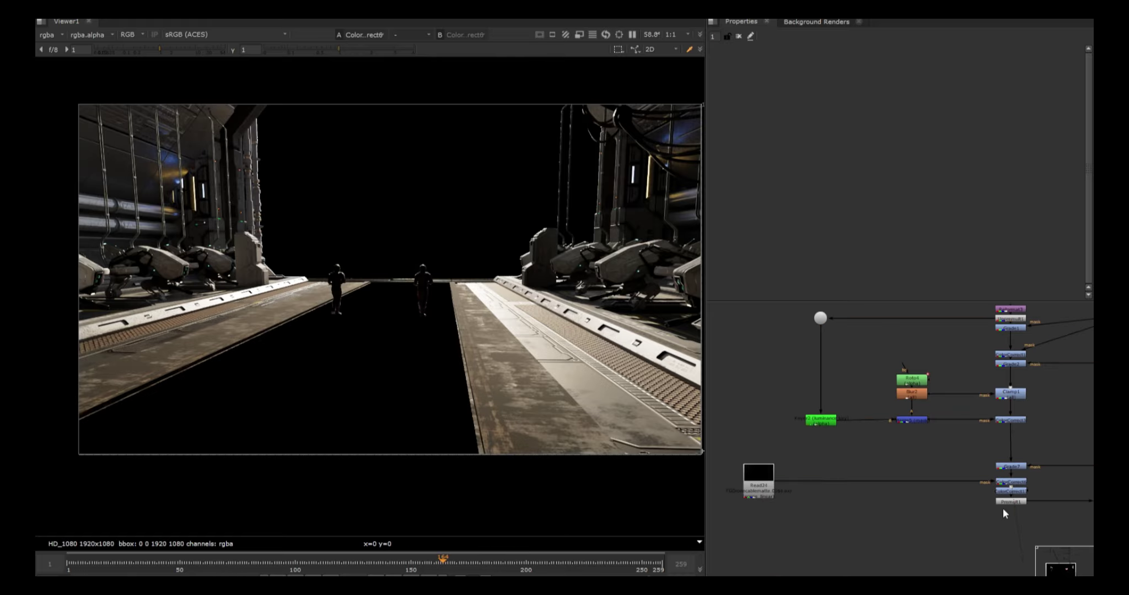
# Step: Display Premult1 and switch off the masked colour correction to examine the hanging cables in close-up
pyautogui.click(1006, 501)
pyautogui.press('1')
pyautogui.scroll(5, 204, 239)
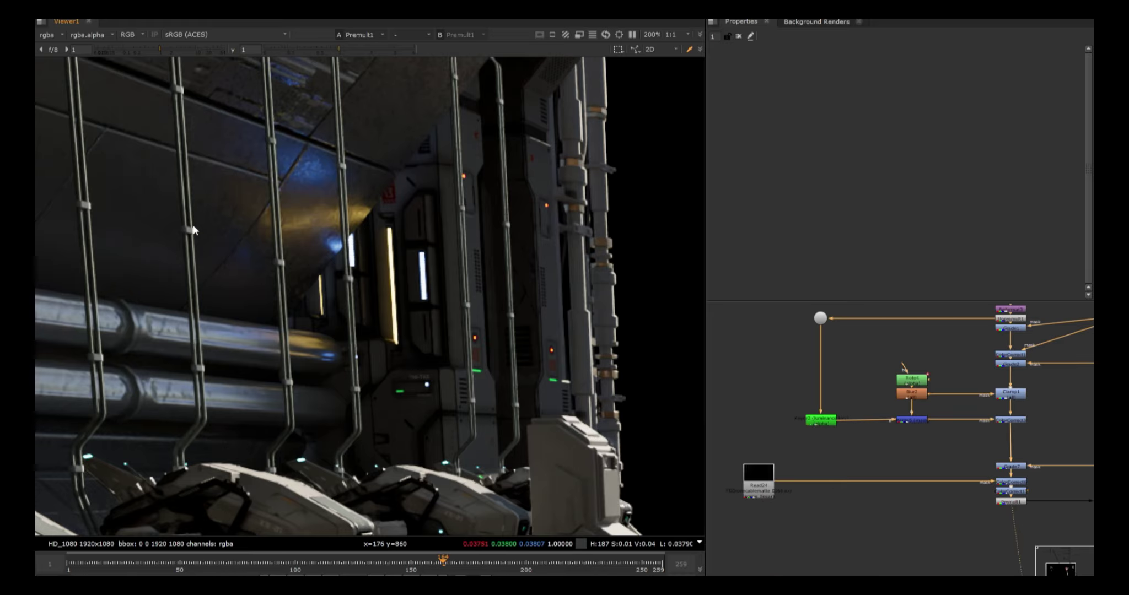
pyautogui.press('d')
pyautogui.scroll(2, 238, 222)
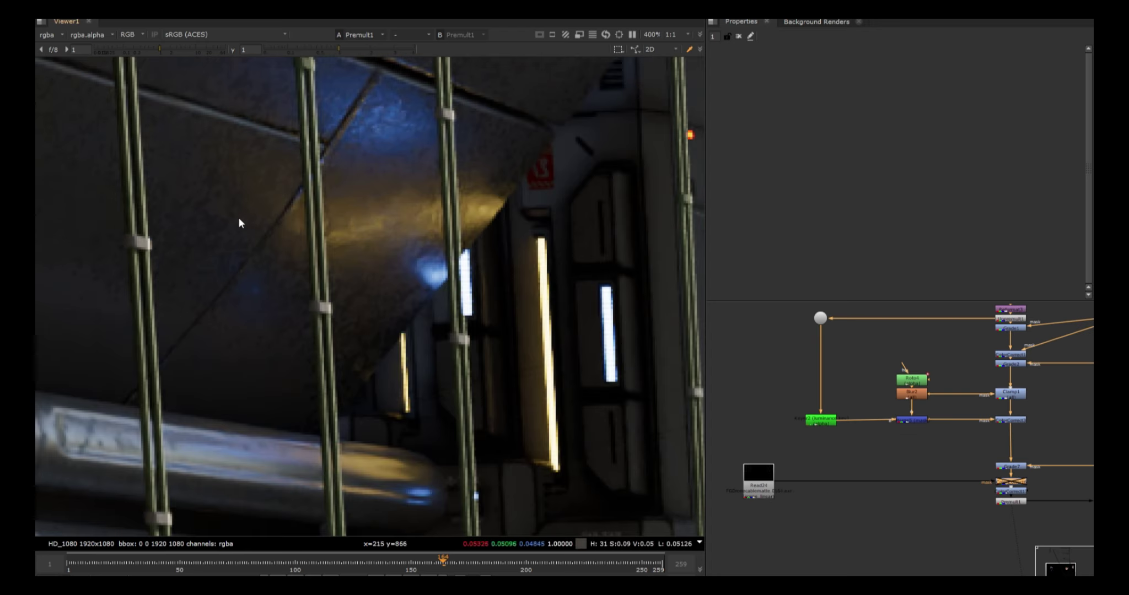
pyautogui.scroll(-5, 304, 263)
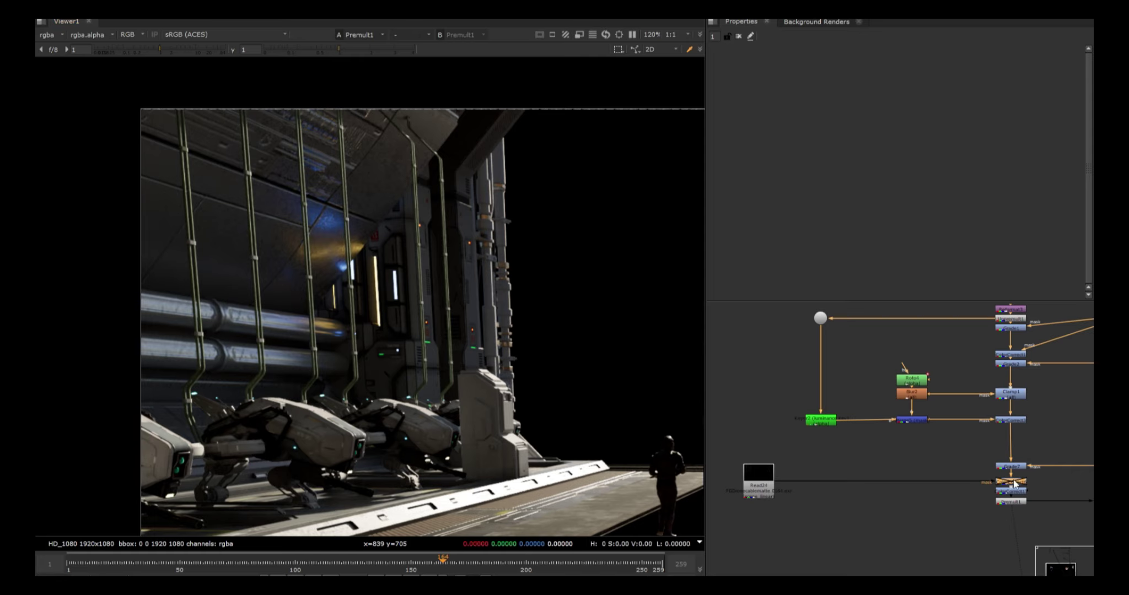
# Step: Re-enable the masked cable colour correction and open ColorCorrect6 to examine its master saturation
pyautogui.scroll(3, 419, 232)
pyautogui.scroll(2, 1014, 485)
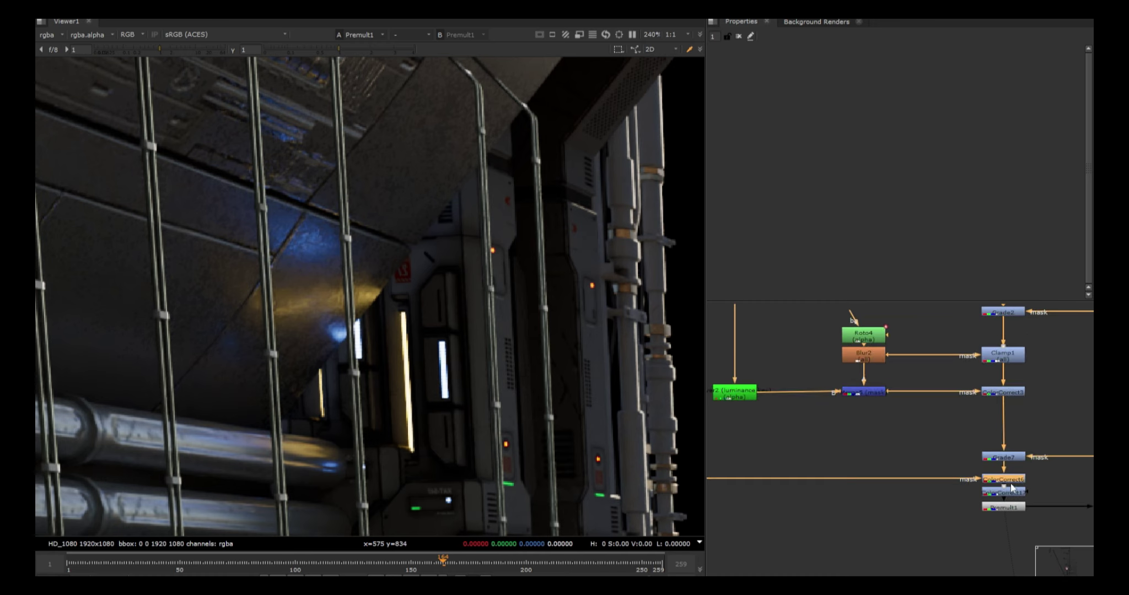
pyautogui.doubleClick(1011, 485)
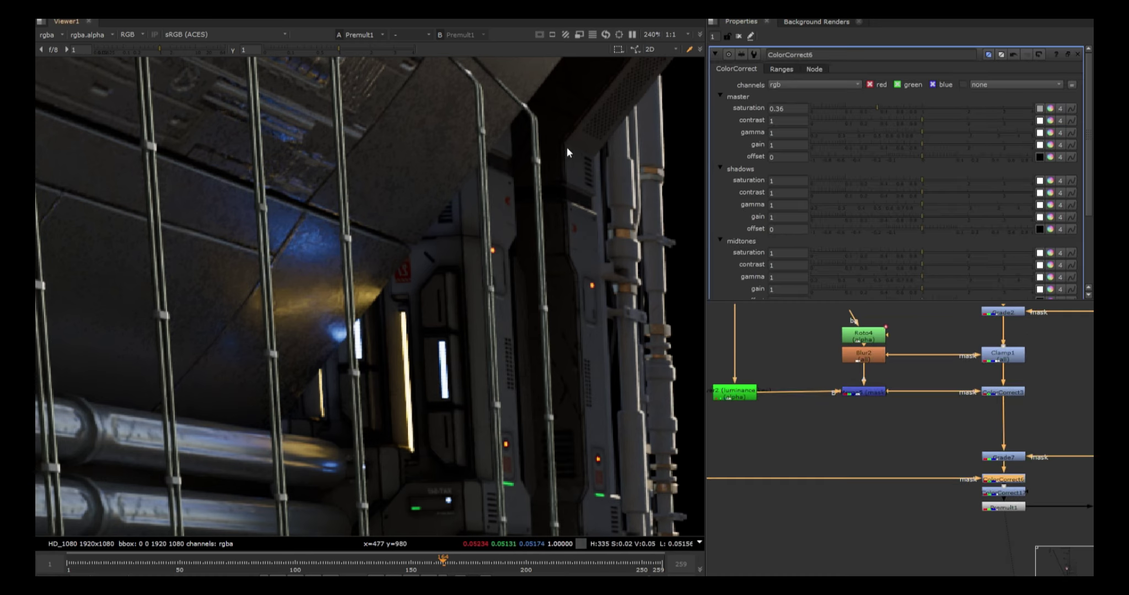
pyautogui.scroll(-6, 451, 209)
pyautogui.scroll(-2, 957, 409)
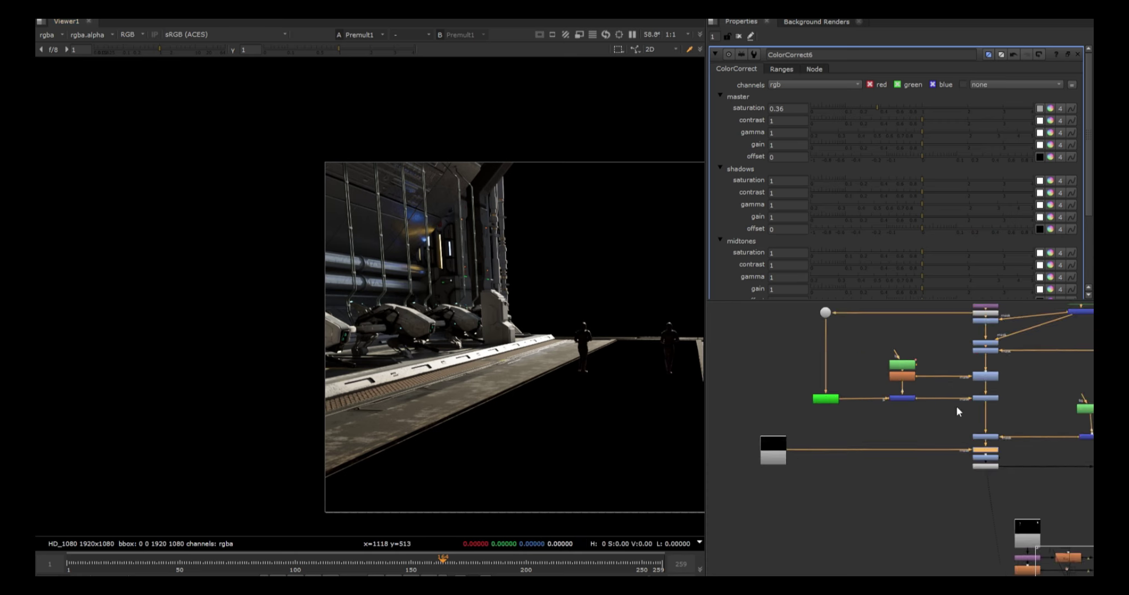
# Step: Display the Merge2 composite and the Read33 emission render of the hangar lights
pyautogui.moveTo(520, 251); pyautogui.dragTo(363, 325, button='middle')
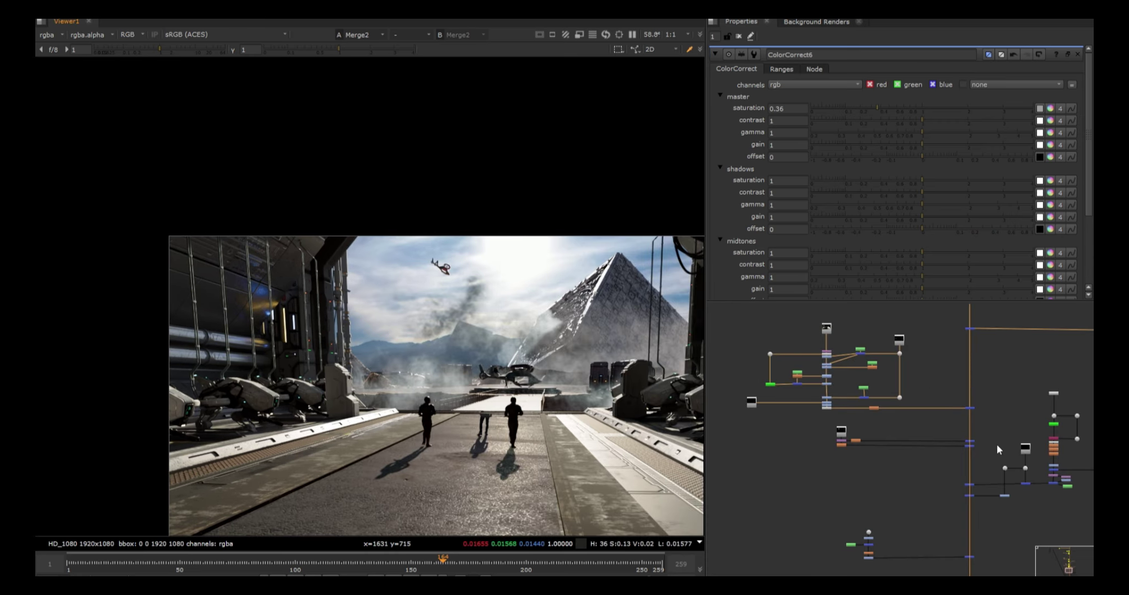
pyautogui.scroll(5, 799, 435)
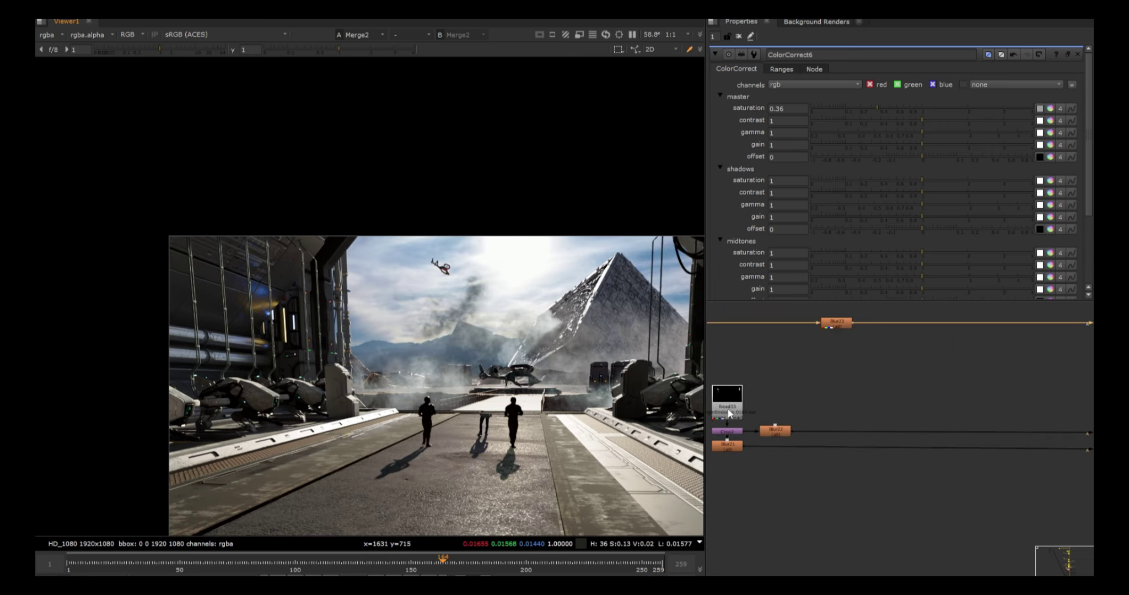
pyautogui.click(729, 413)
pyautogui.press('1')
pyautogui.scroll(-3, 728, 411)
pyautogui.moveTo(775, 417); pyautogui.dragTo(863, 478, button='middle')
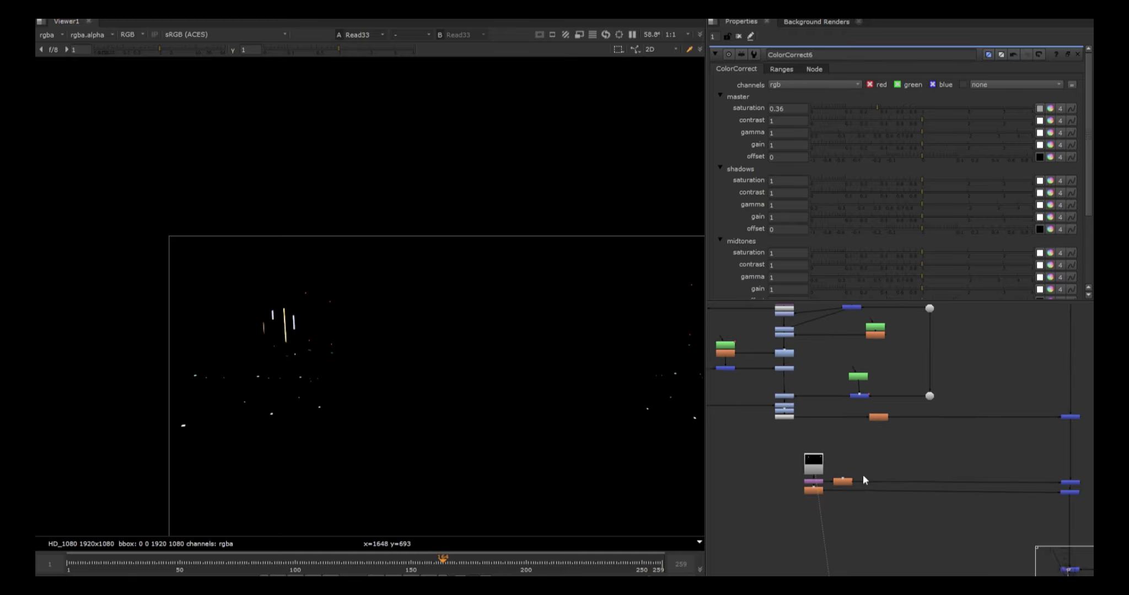
# Step: Display the Read16 hangar render and compare its wall lights with the Read33 emission render in close-up
pyautogui.moveTo(779, 347); pyautogui.dragTo(803, 424, button='middle')
pyautogui.click(808, 336)
pyautogui.press('1')
pyautogui.scroll(5, 242, 373)
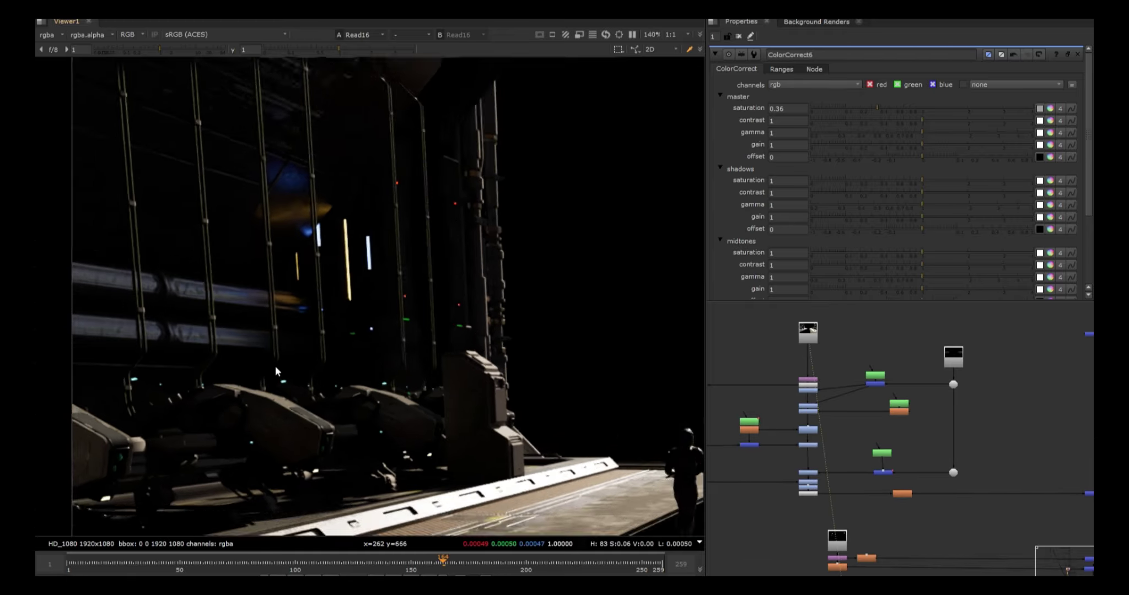
pyautogui.scroll(4, 276, 367)
pyautogui.moveTo(234, 218); pyautogui.dragTo(500, 426)
pyautogui.scroll(-1, 902, 473)
pyautogui.click(852, 532)
pyautogui.press('1')
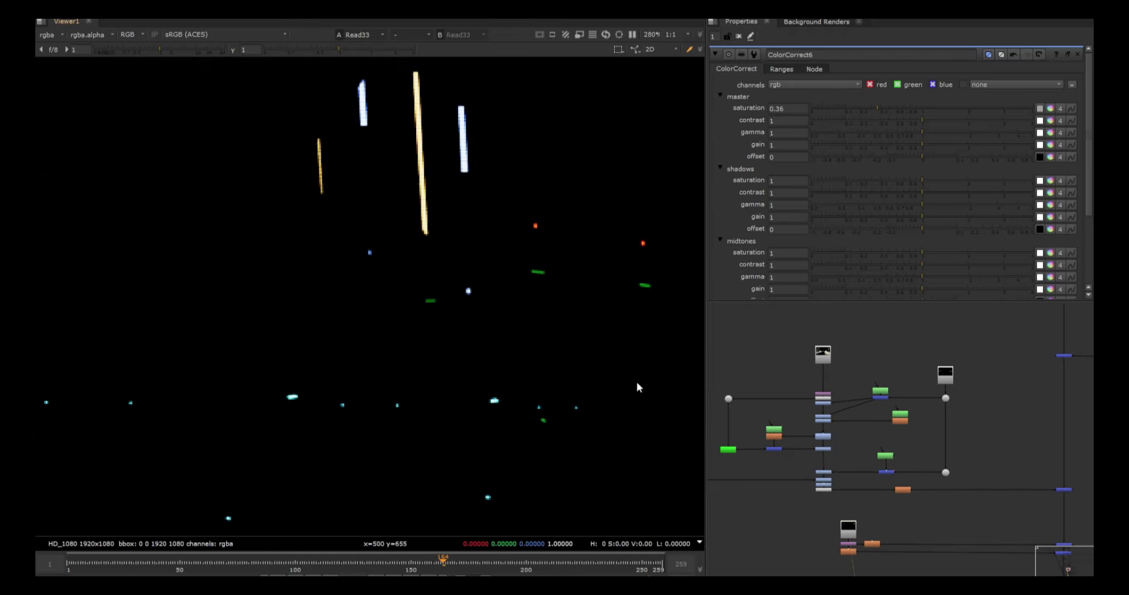
# Step: Display the Blur22 and Blur21 results to examine the two glows made from the emission render
pyautogui.scroll(3, 843, 509)
pyautogui.scroll(2, 829, 486)
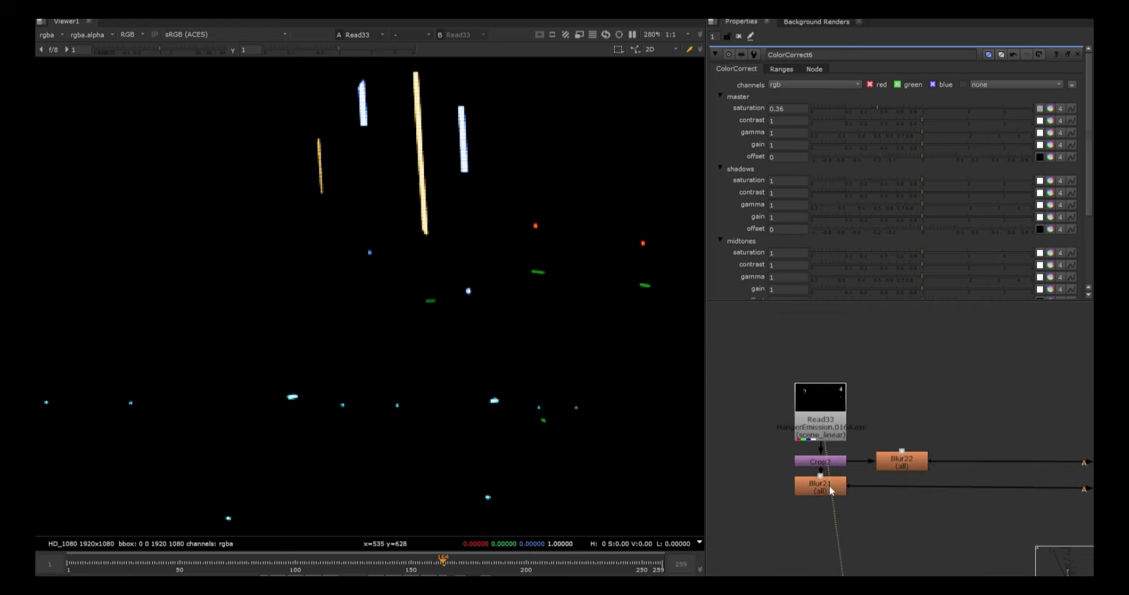
pyautogui.click(923, 462)
pyautogui.press('1')
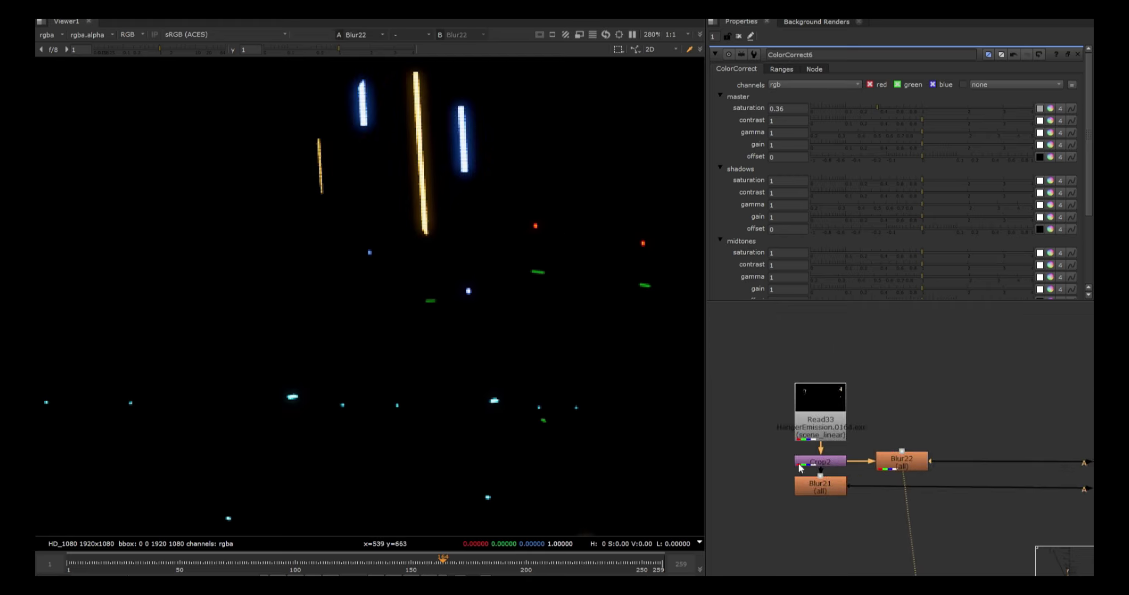
pyautogui.press('1')
pyautogui.scroll(-4, 829, 483)
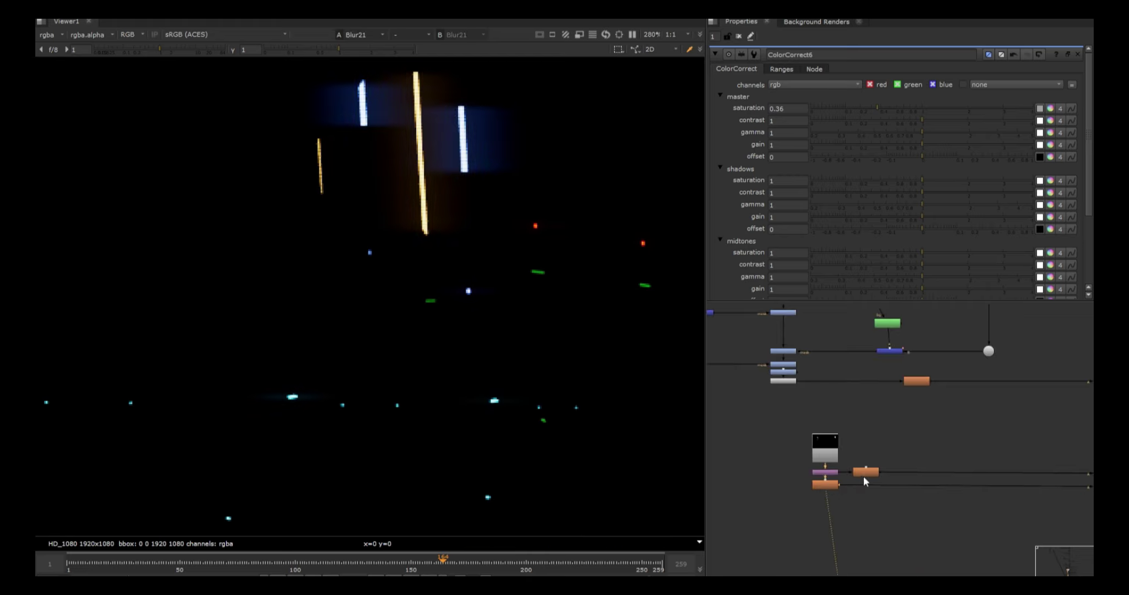
# Step: Display the Merge74 and Merge73 results to examine how each glow is added over the composite's wall lights
pyautogui.scroll(-1, 893, 450)
pyautogui.moveTo(928, 466); pyautogui.dragTo(793, 465, button='middle')
pyautogui.scroll(4, 938, 468)
pyautogui.click(939, 467)
pyautogui.press('1')
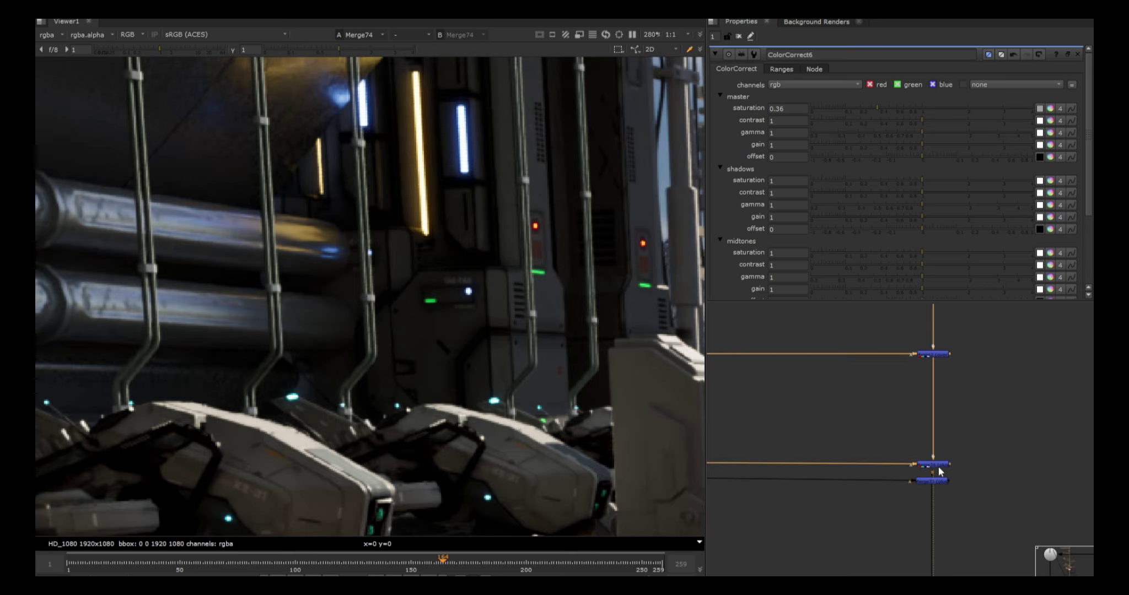
pyautogui.click(933, 464)
pyautogui.press('1')
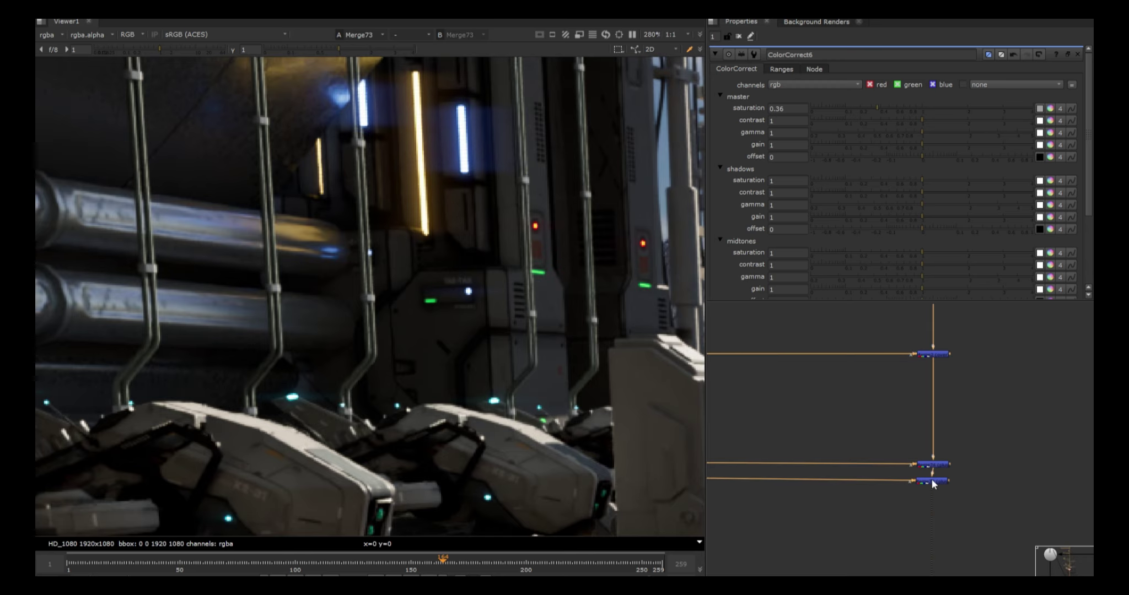
# Step: Compare the wall lights at Merge2, Merge74 and Merge73, stepping from no glow to both glows
pyautogui.click(933, 464)
pyautogui.press('1')
pyautogui.click(931, 479)
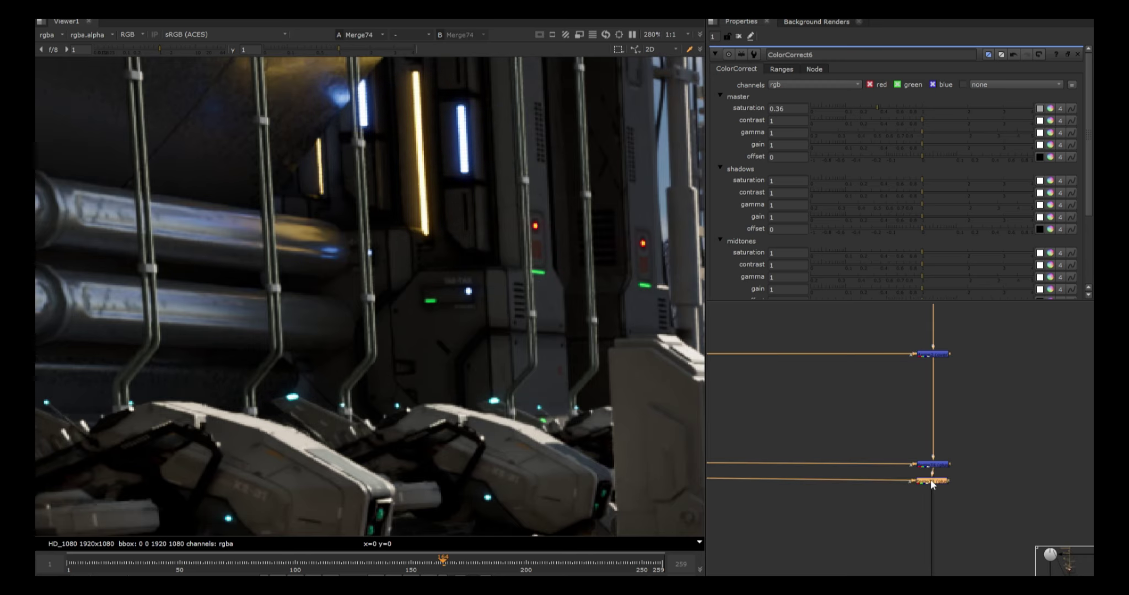
pyautogui.press('1')
pyautogui.click(929, 358)
pyautogui.click(930, 355)
pyautogui.press('1')
pyautogui.keyDown('shift'); pyautogui.click(929, 466); pyautogui.keyUp('shift')
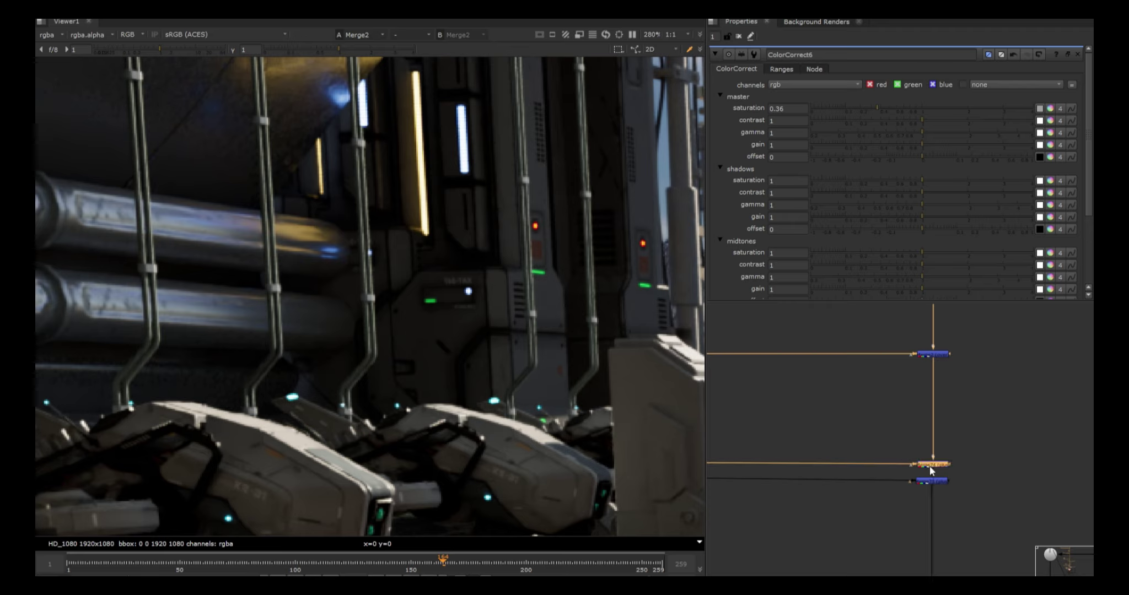
pyautogui.press('1')
pyautogui.keyDown('shift'); pyautogui.click(924, 481); pyautogui.keyUp('shift')
# Step: Toggle the Merge74 and Merge73 glow merges off and on, comparing the small lights on the walker machines in extreme close-up
pyautogui.scroll(-4, 434, 280)
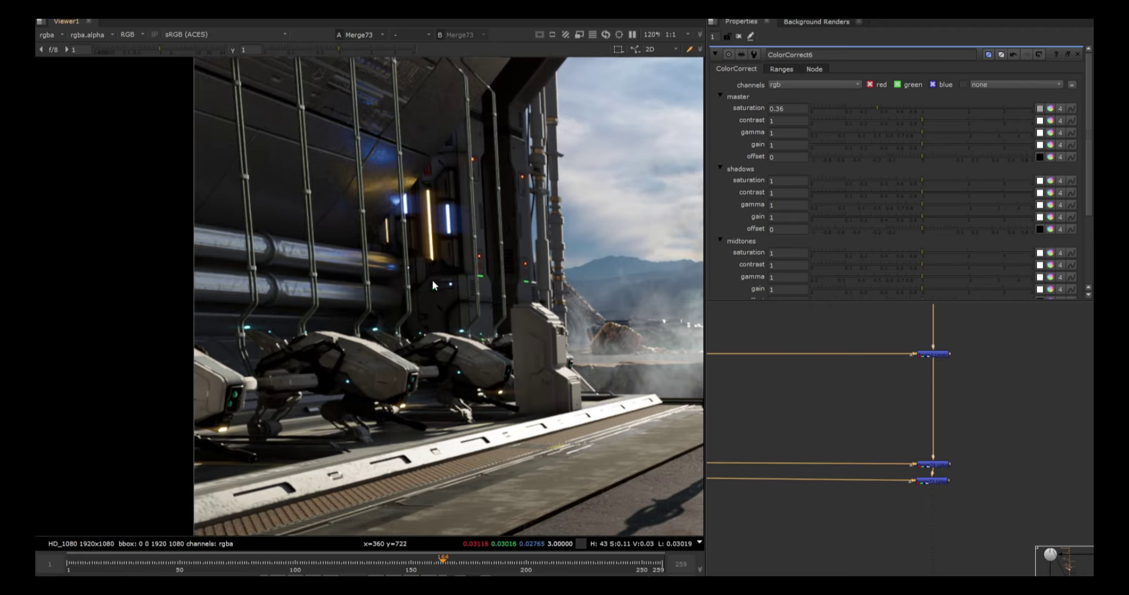
pyautogui.moveTo(653, 279); pyautogui.dragTo(386, 281, button='middle')
pyautogui.moveTo(554, 326); pyautogui.dragTo(442, 325, button='middle')
pyautogui.scroll(7, 442, 326)
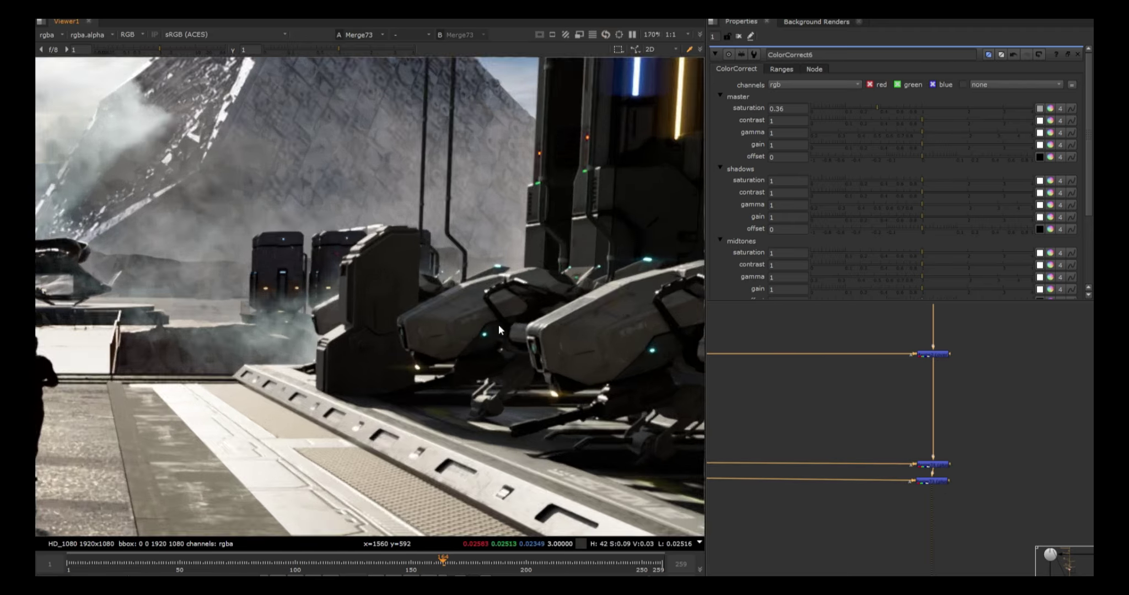
pyautogui.press('d')
pyautogui.scroll(3, 491, 346)
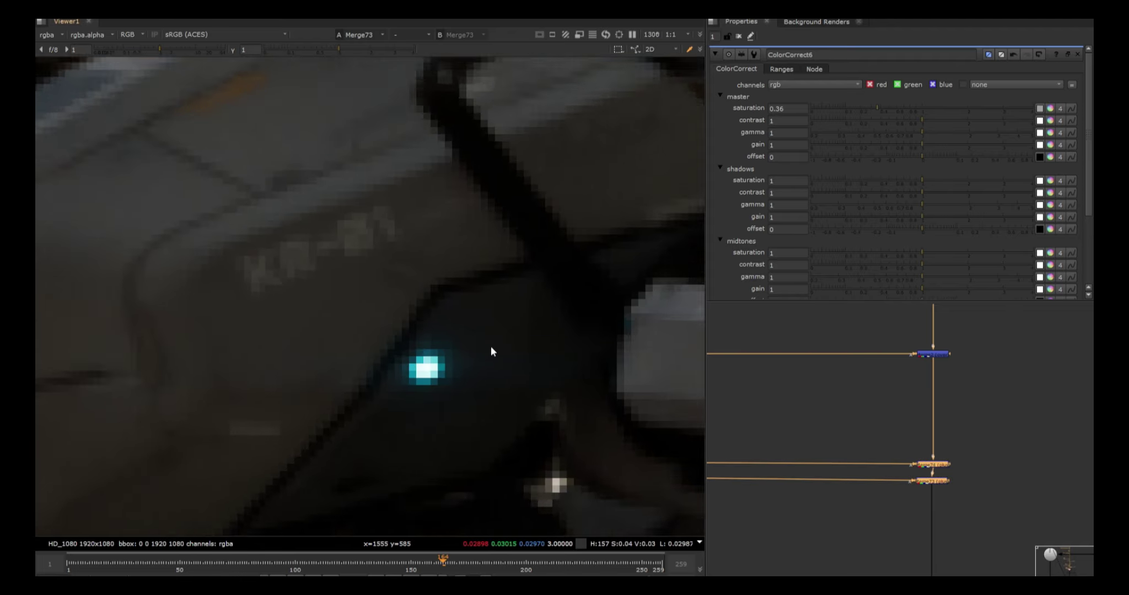
pyautogui.scroll(-3, 569, 320)
pyautogui.scroll(5, 507, 403)
pyautogui.press('d')
pyautogui.press('d')
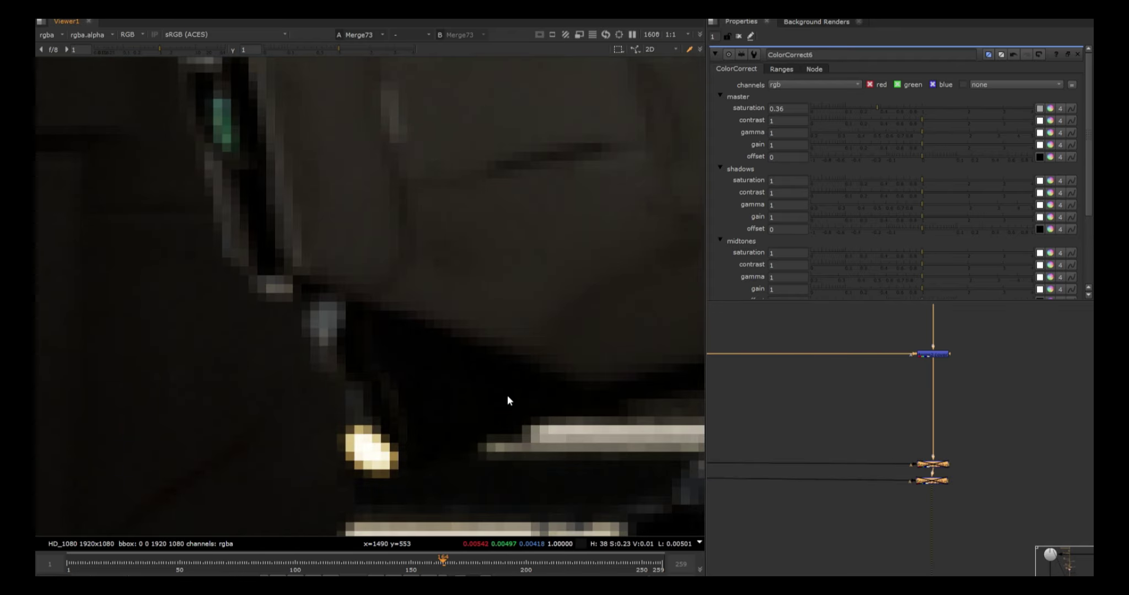
pyautogui.press('d')
# Step: Toggle both glow merges off and on in a wider view, comparing the wall and walker lights across the composite
pyautogui.scroll(-8, 487, 382)
pyautogui.press('d')
pyautogui.press('d')
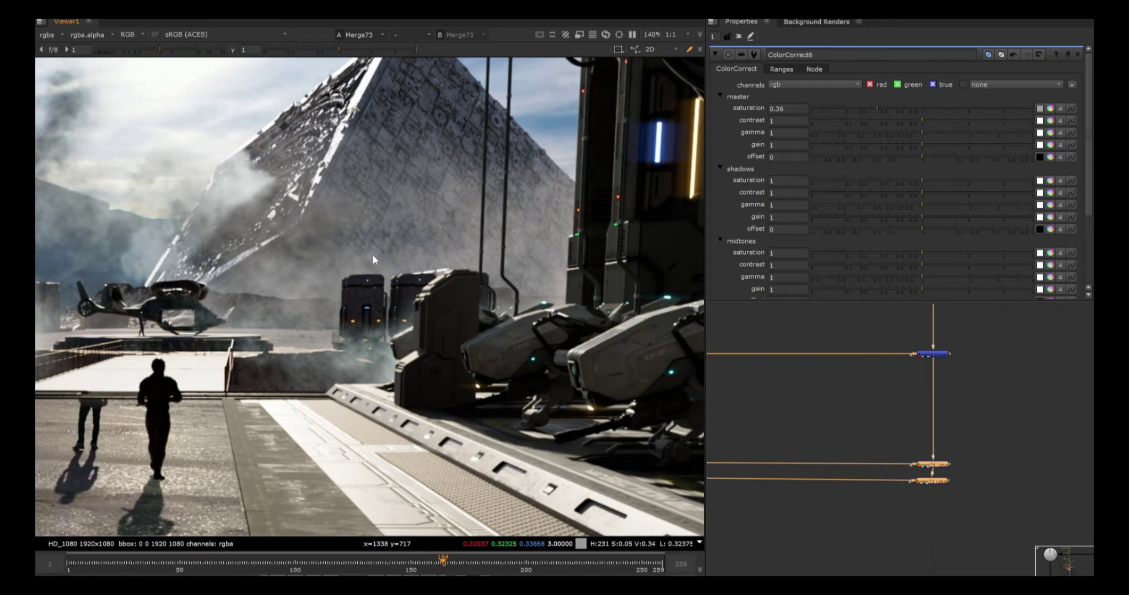
pyautogui.press('d')
pyautogui.press('d')
pyautogui.scroll(-3, 499, 267)
pyautogui.moveTo(541, 87); pyautogui.dragTo(692, 290)
# Step: Display the Read20 footage of the man standing on the desert floor
pyautogui.scroll(-5, 889, 442)
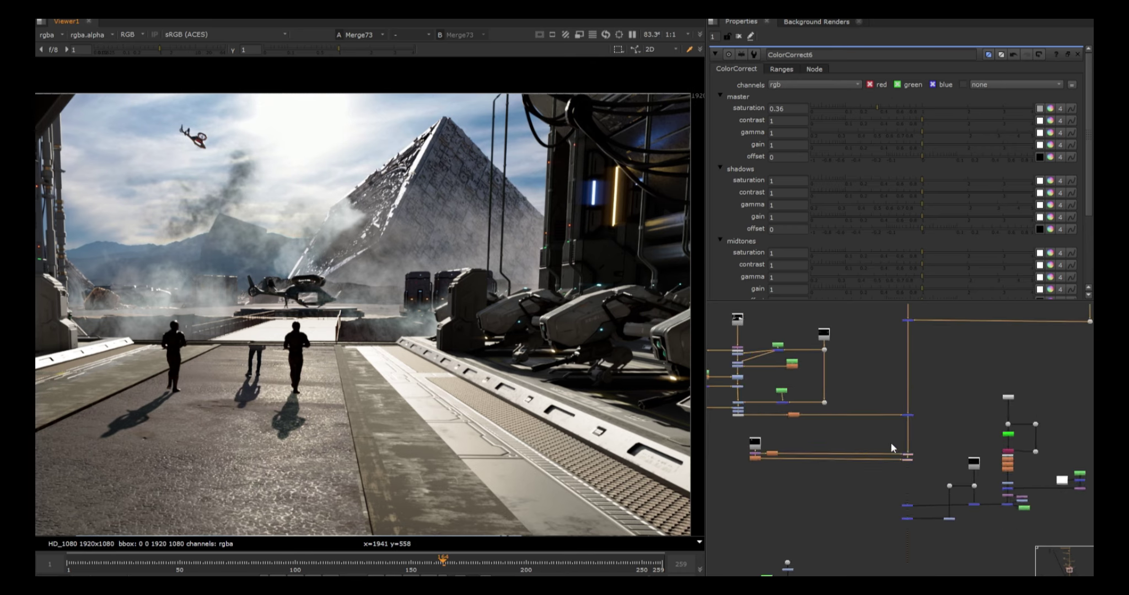
pyautogui.scroll(6, 976, 430)
pyautogui.click(976, 393)
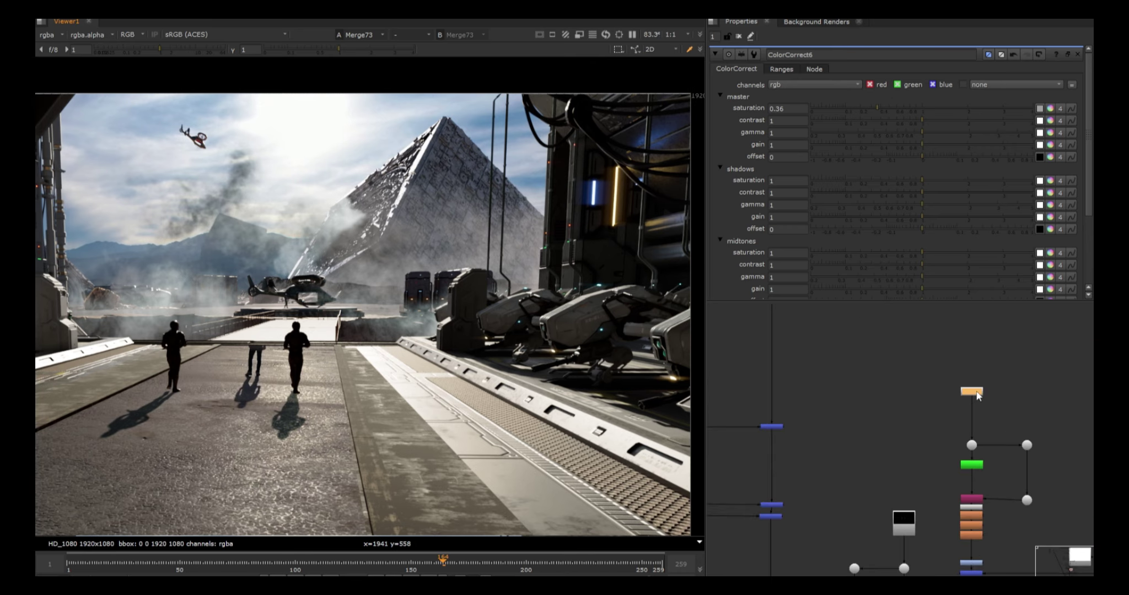
pyautogui.press('1')
pyautogui.scroll(-5, 527, 318)
pyautogui.scroll(4, 393, 333)
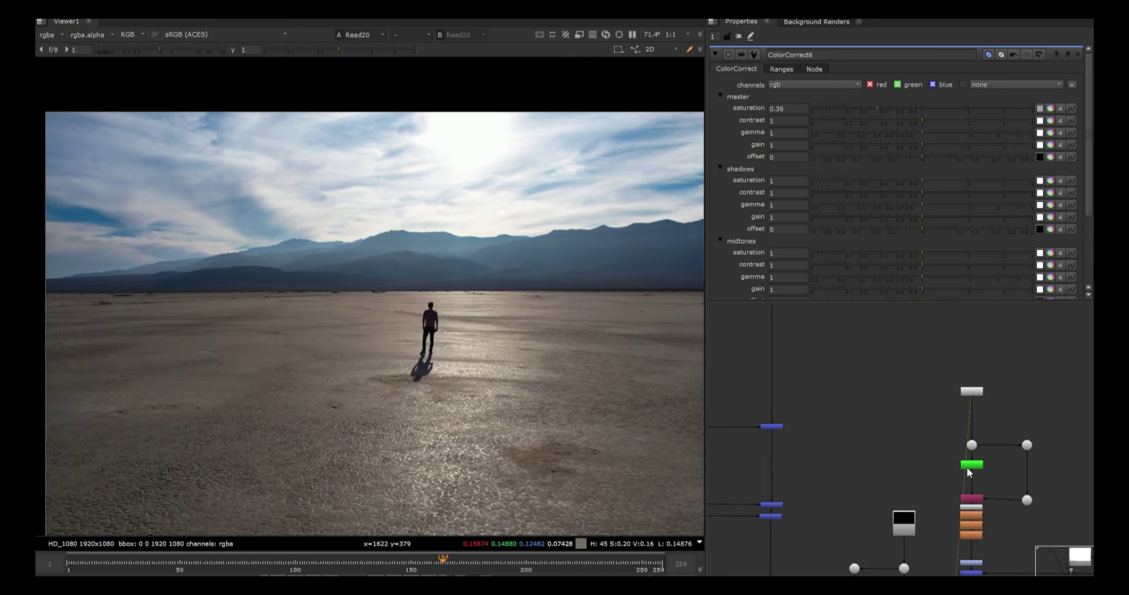
# Step: Open the Keyer4 luminance key settings and display the alpha at Premult2, examining the matte of the man and his shadow
pyautogui.doubleClick(971, 469)
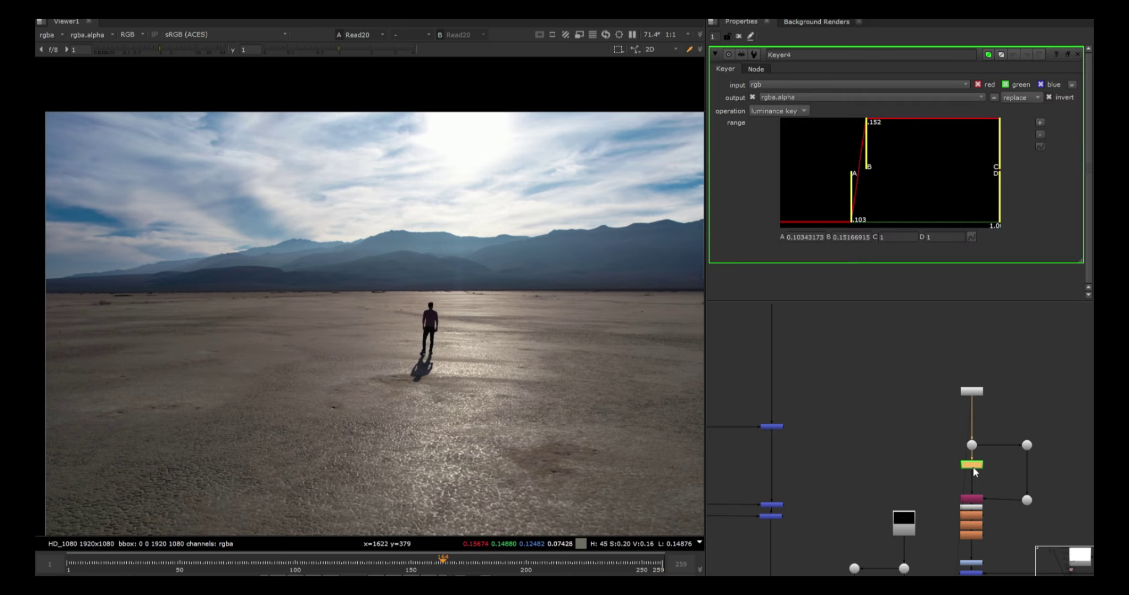
pyautogui.press('1')
pyautogui.press('a')
pyautogui.scroll(2, 411, 348)
pyautogui.scroll(3, 441, 347)
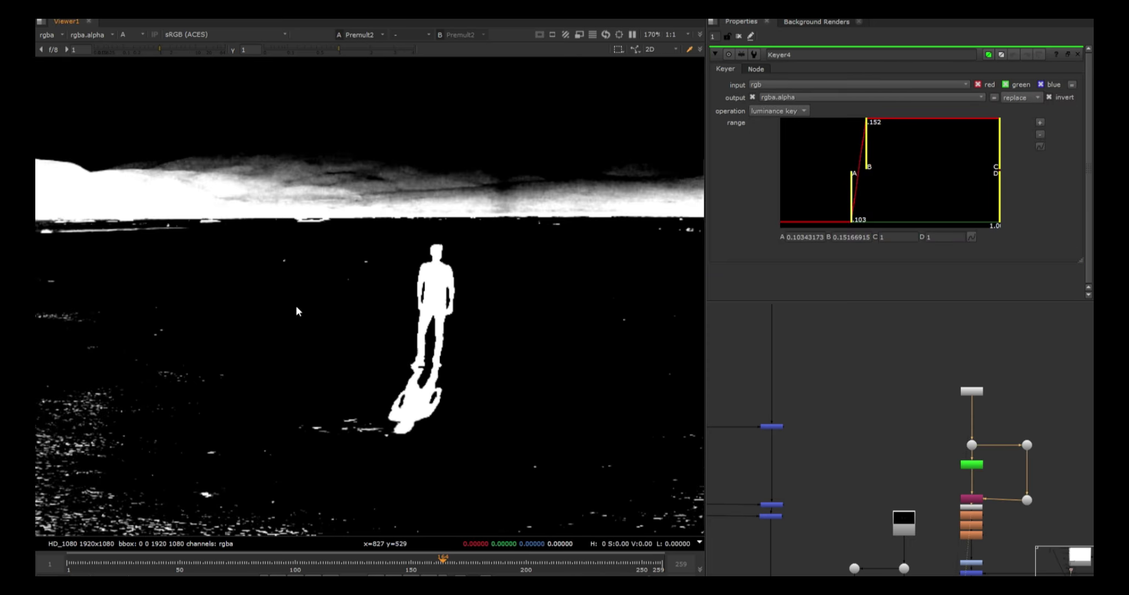
# Step: Display the keyed man in colour at EdgeBlur3 and at Merge56, comparing the two stages of the extraction
pyautogui.press('1')
pyautogui.press('a')
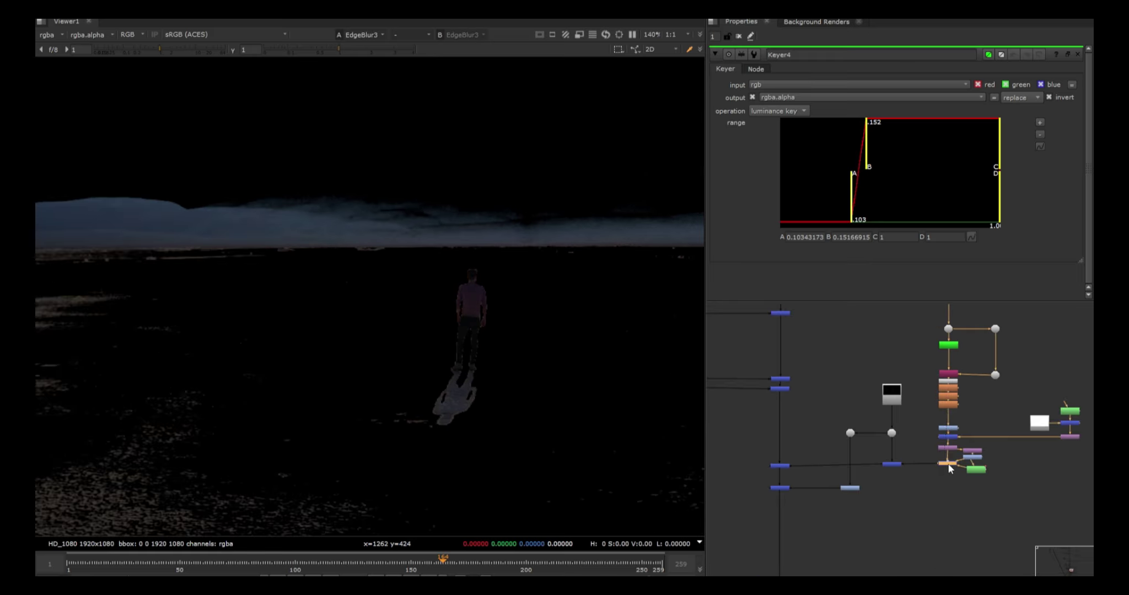
pyautogui.press('1')
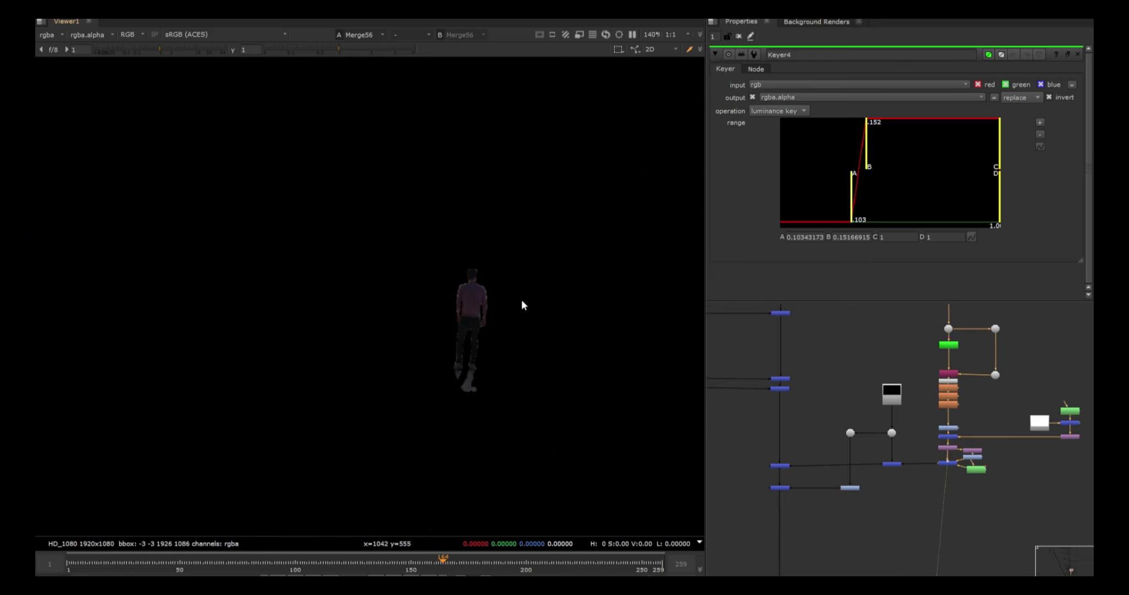
# Step: Open the Roto35 settings, examine its shape around the man's shoulders up close, and close the settings
pyautogui.doubleClick(977, 470)
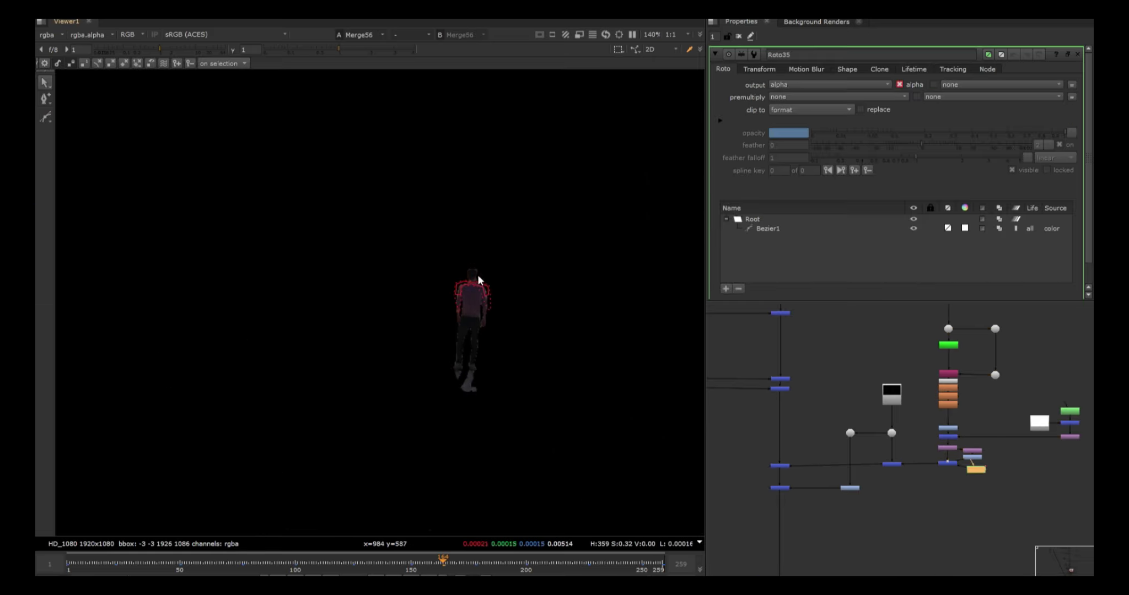
pyautogui.scroll(6, 485, 298)
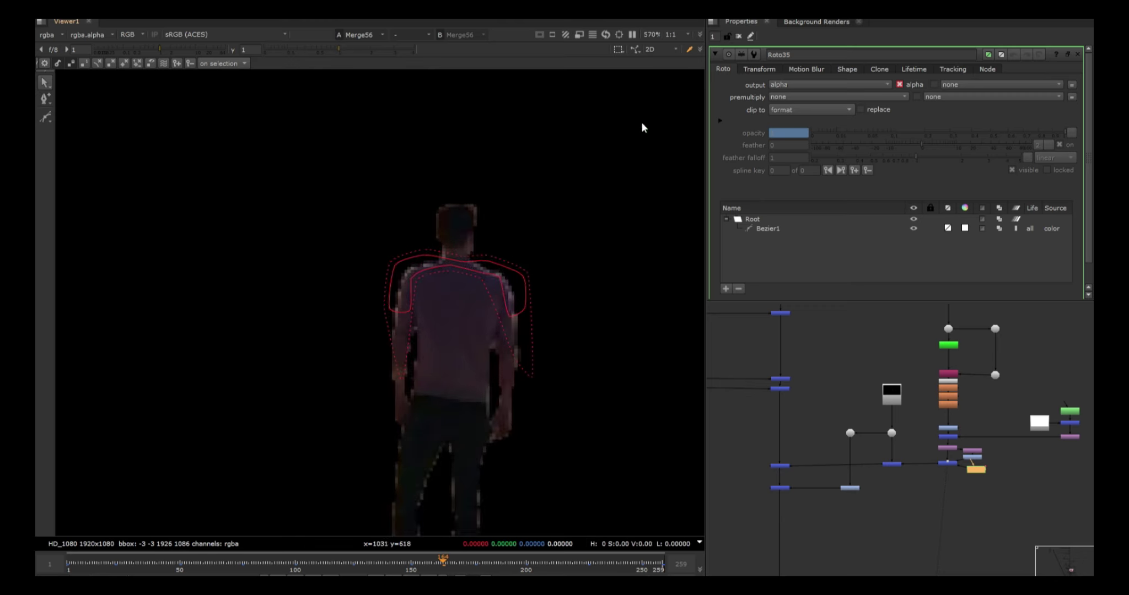
pyautogui.click(739, 37)
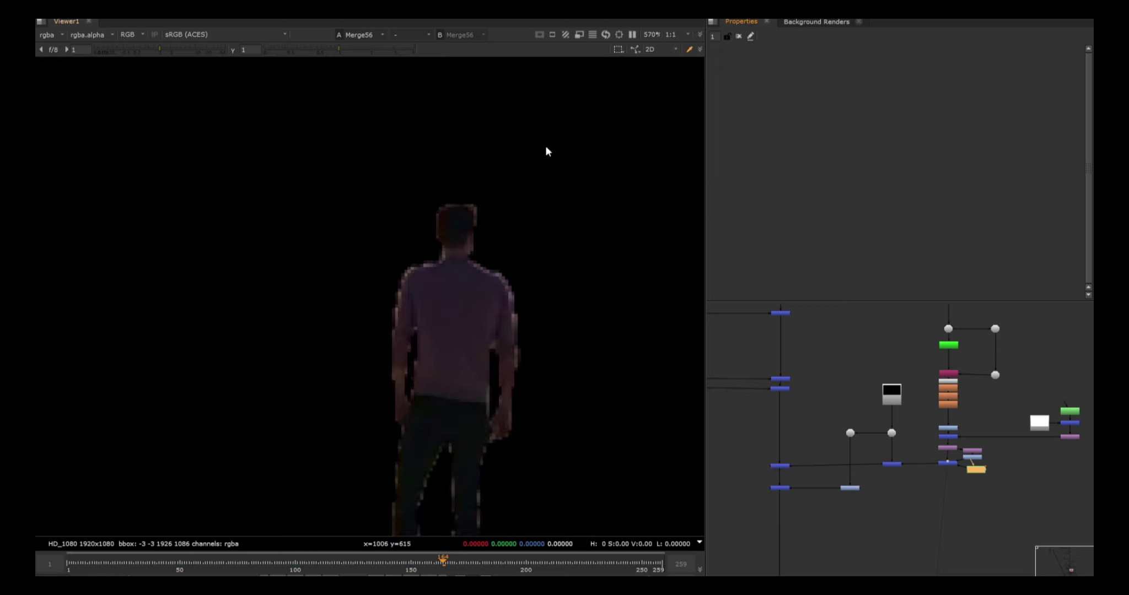
# Step: Display Merge8 and go to about frame 230, examining the man's edges against the composite up close
pyautogui.scroll(-2, 870, 458)
pyautogui.click(784, 472)
pyautogui.press('1')
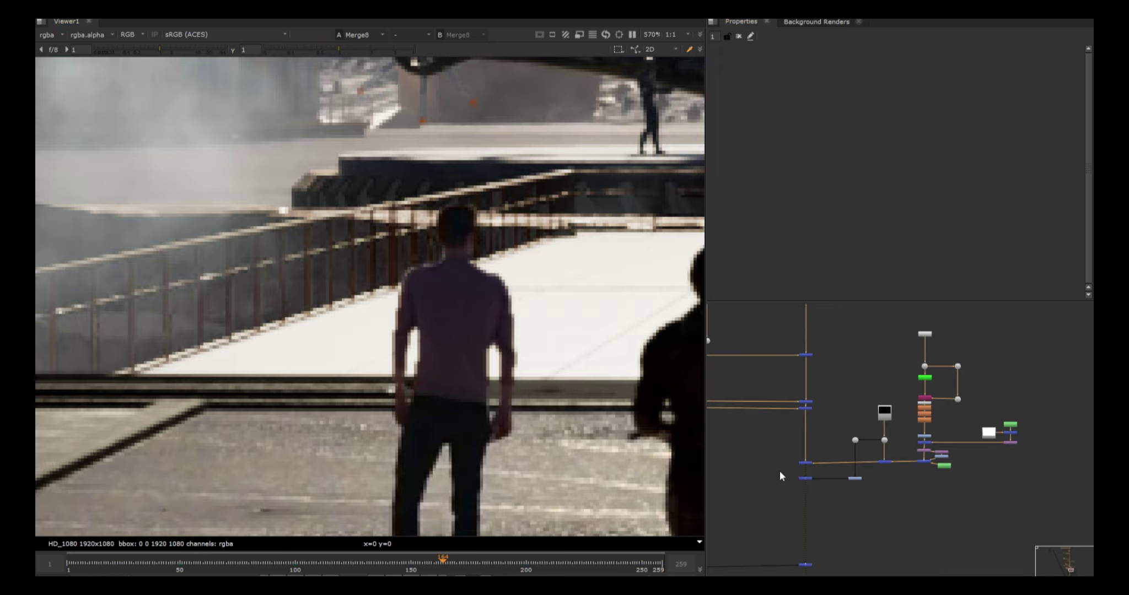
pyautogui.click(922, 460)
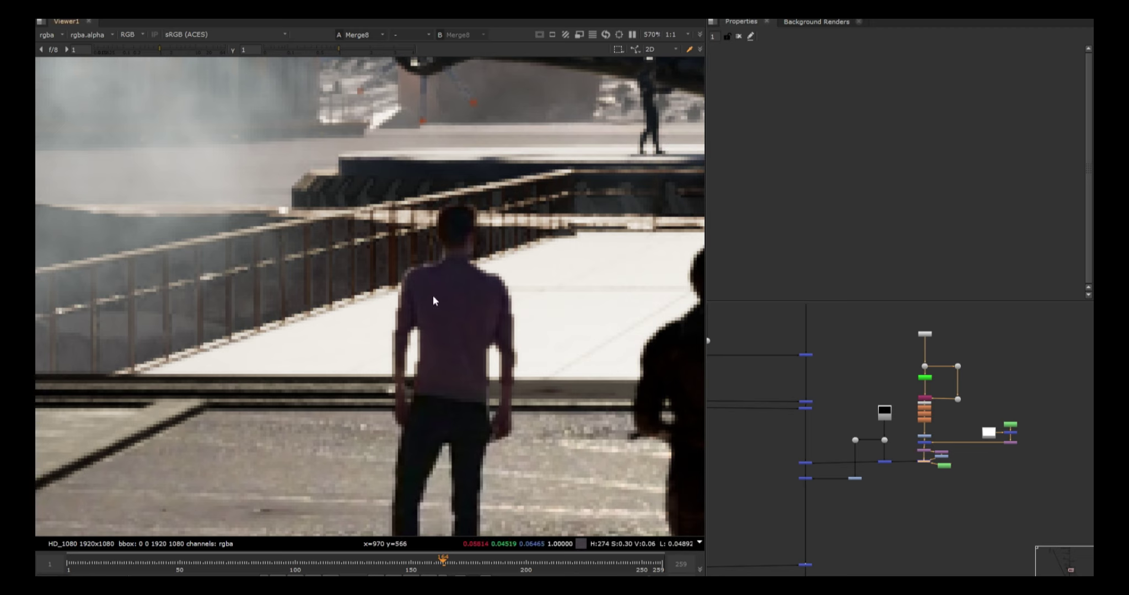
pyautogui.click(595, 563)
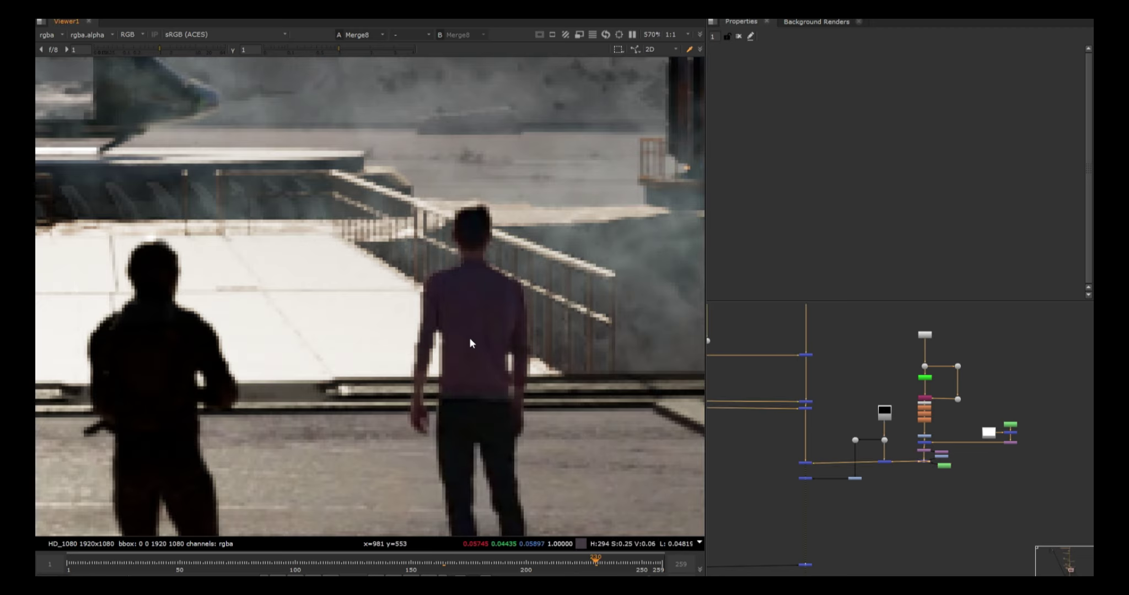
pyautogui.scroll(3, 469, 337)
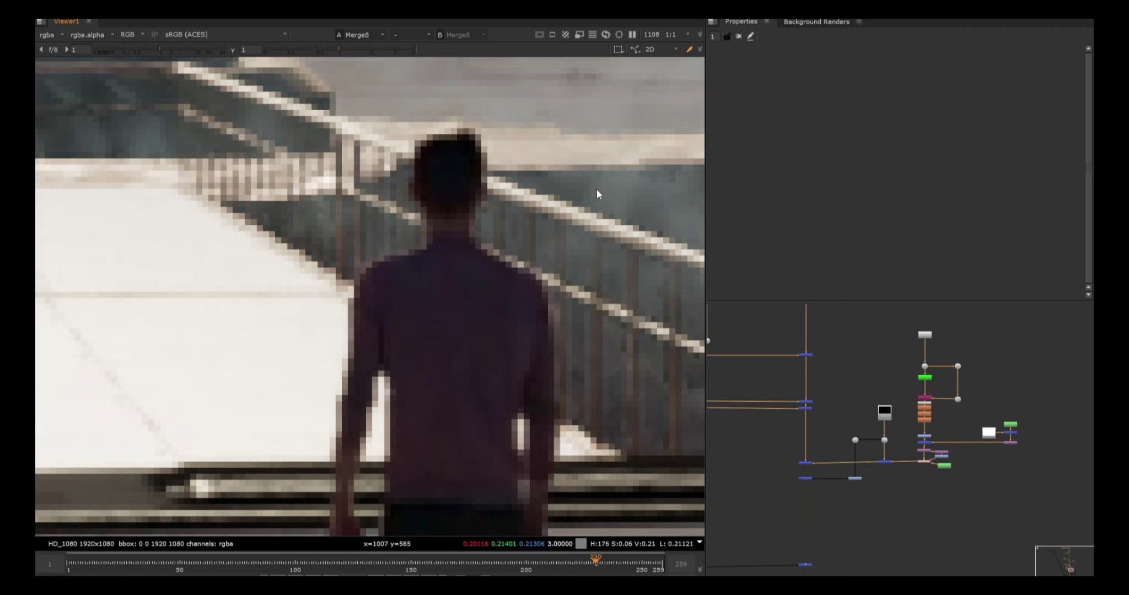
pyautogui.scroll(-3, 549, 287)
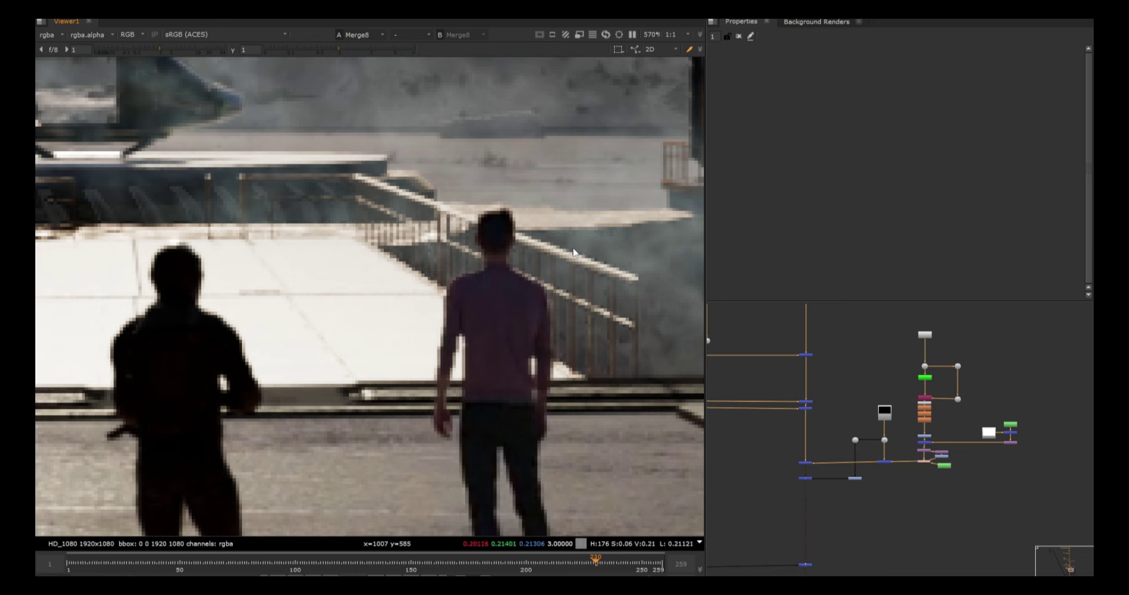
# Step: Display Merge10 and toggle the man and shadow merges off and on, comparing how he sits on the hangar floor
pyautogui.click(805, 479)
pyautogui.press('1')
pyautogui.scroll(-5, 583, 341)
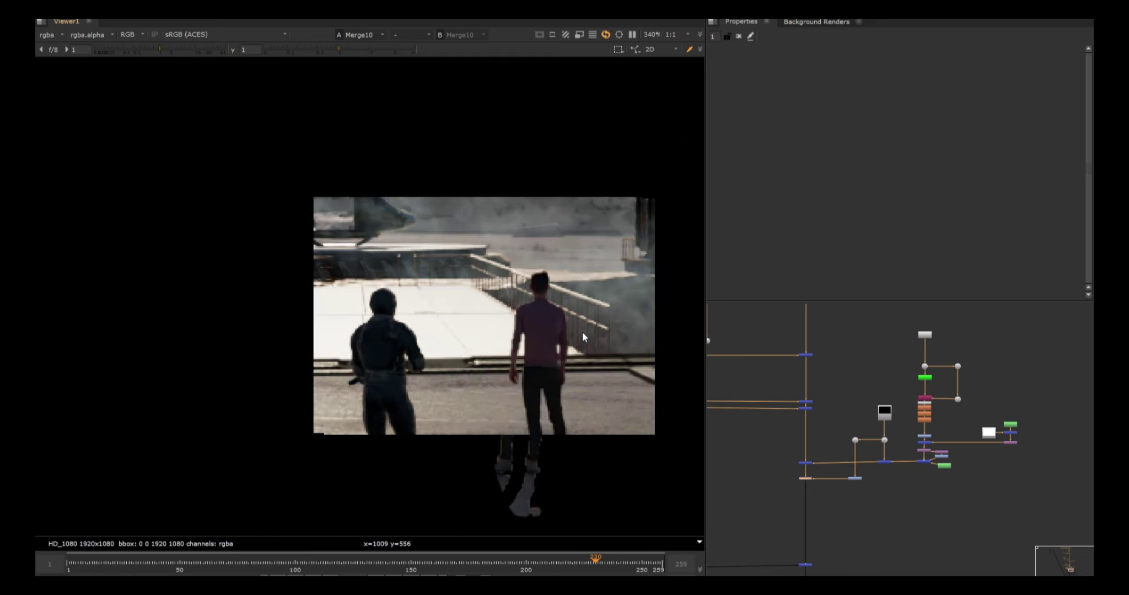
pyautogui.moveTo(782, 505); pyautogui.dragTo(782, 505)
pyautogui.press('d')
pyautogui.press('d')
pyautogui.scroll(-3, 572, 362)
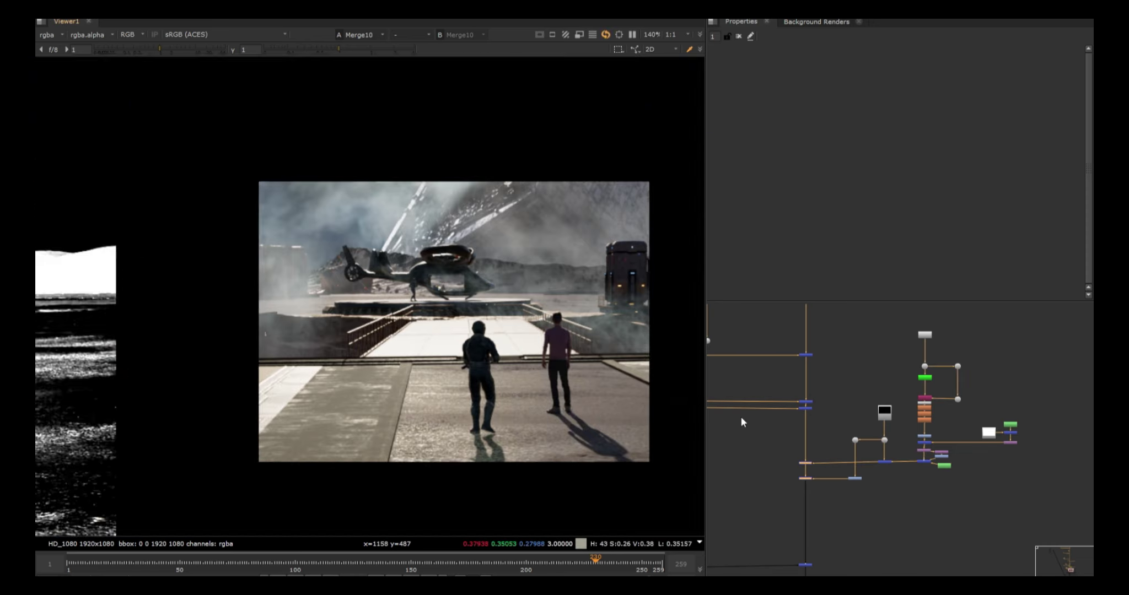
pyautogui.moveTo(829, 456); pyautogui.dragTo(788, 471)
pyautogui.press('d')
pyautogui.press('d')
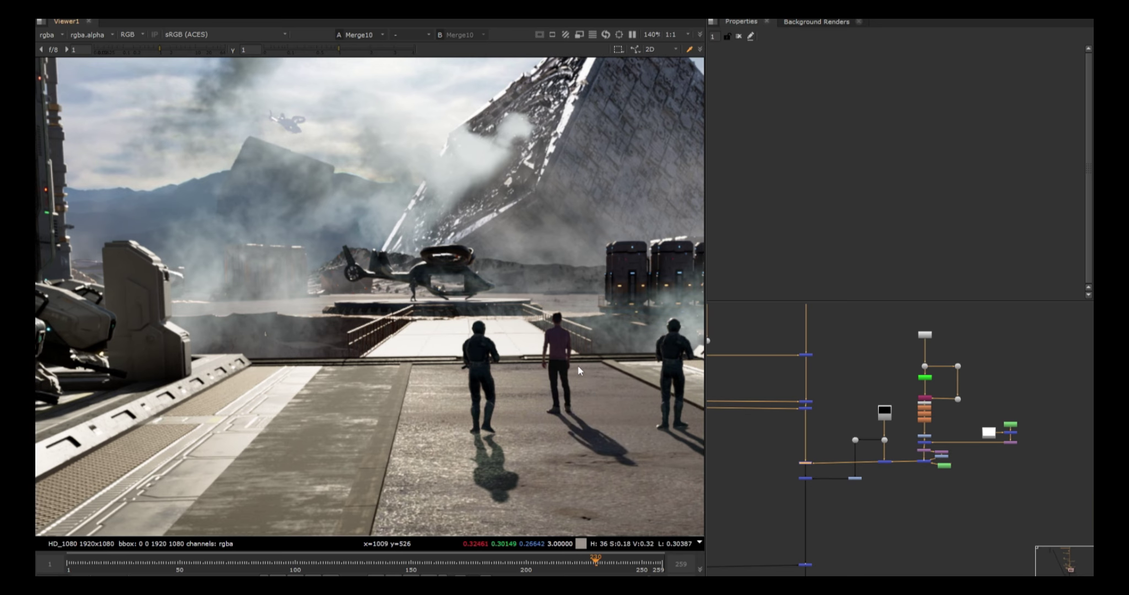
pyautogui.scroll(-2, 498, 356)
pyautogui.scroll(-2, 464, 337)
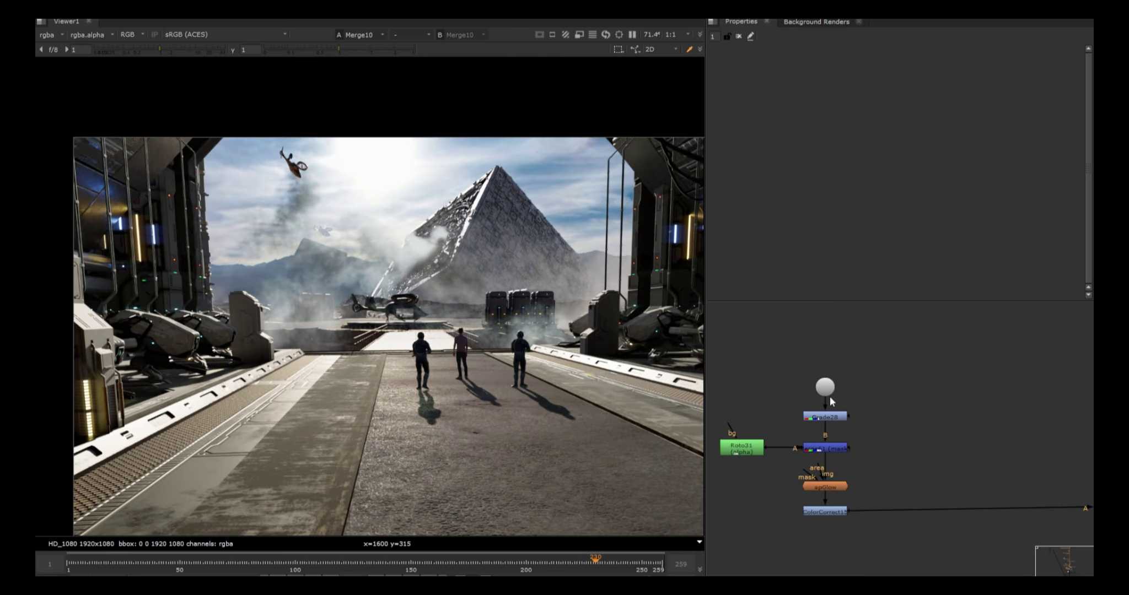
# Step: Display the hangar render at Dot50 and scrub back to about frame 84, examining the brightly lit floor
pyautogui.click(825, 388)
pyautogui.press('1')
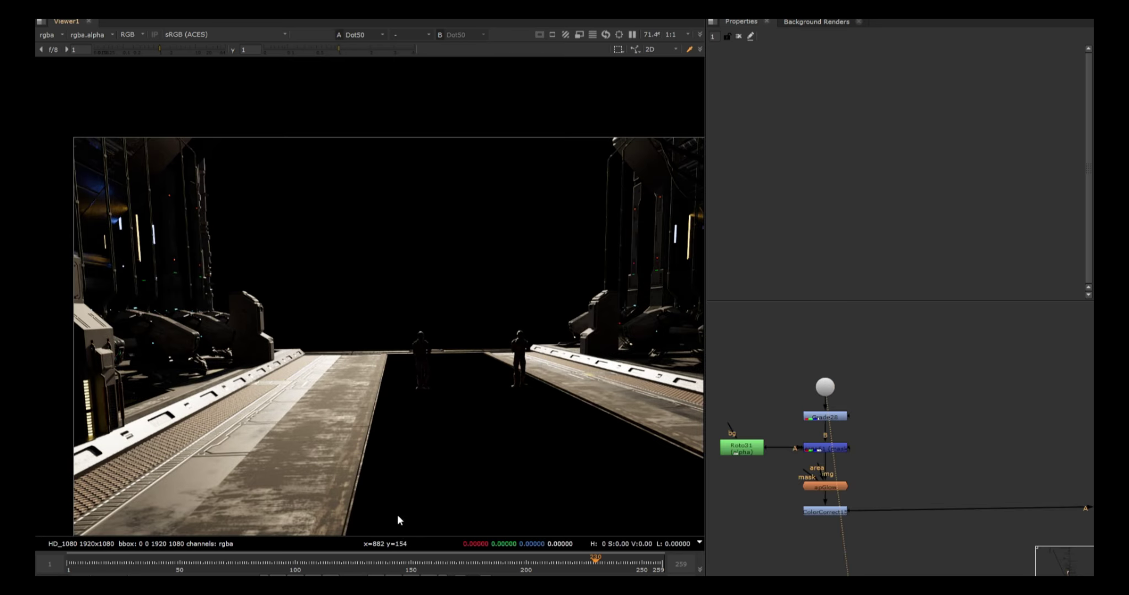
pyautogui.moveTo(437, 564); pyautogui.dragTo(409, 562)
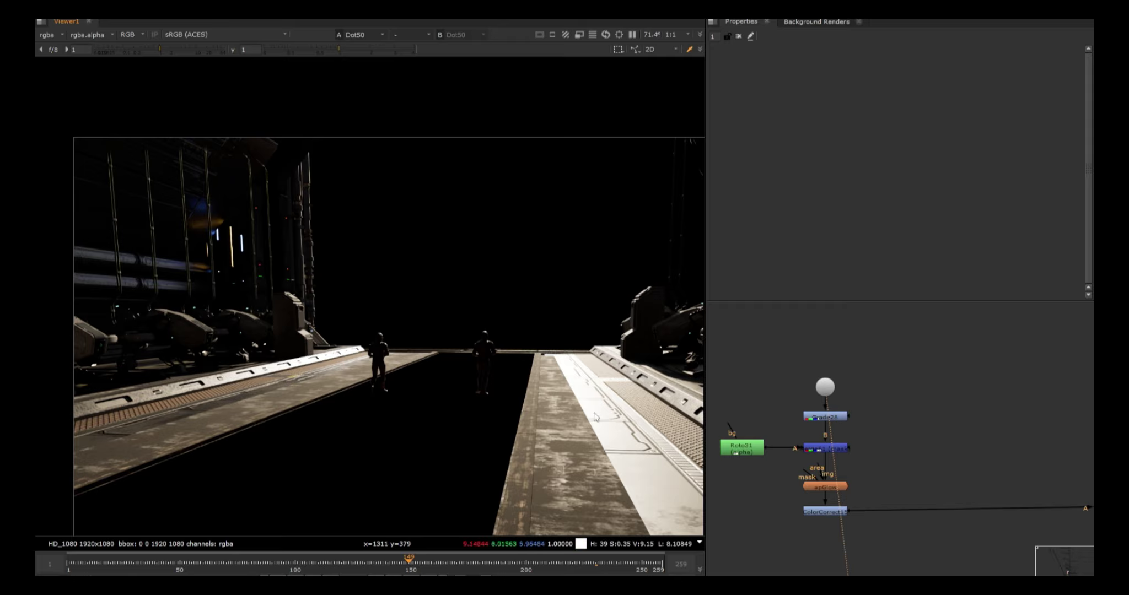
pyautogui.moveTo(617, 393); pyautogui.dragTo(528, 374, button='middle')
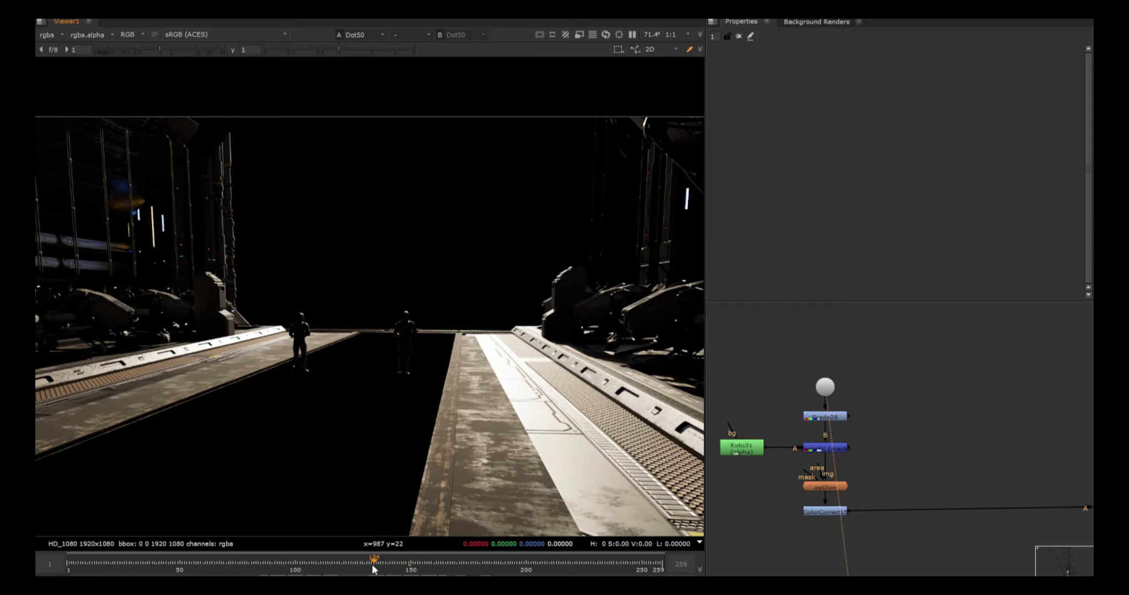
pyautogui.moveTo(371, 563); pyautogui.dragTo(260, 563)
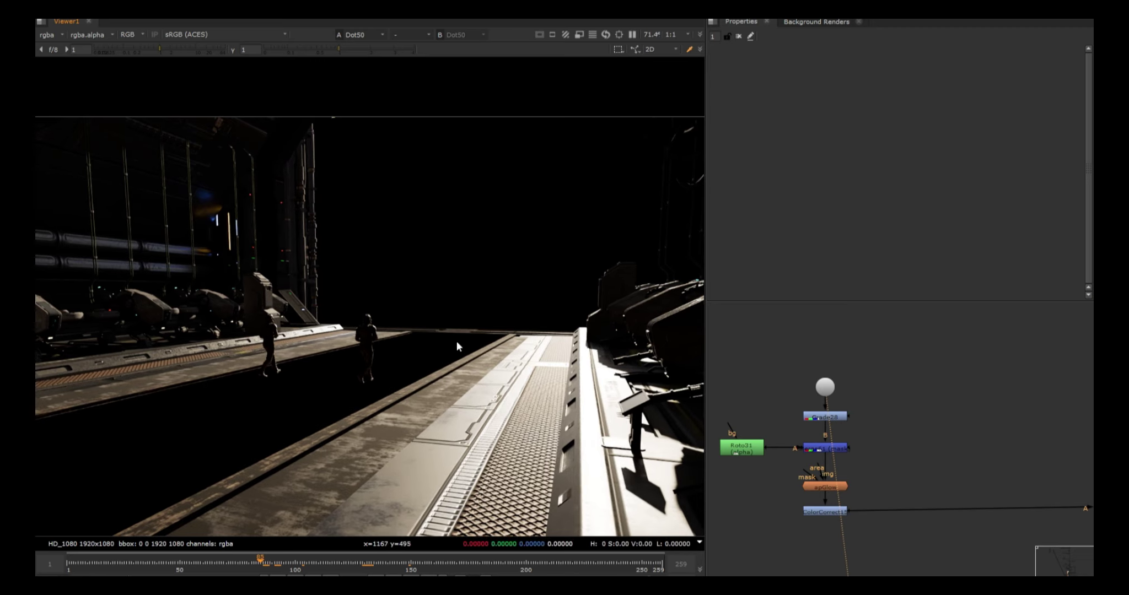
pyautogui.moveTo(490, 276); pyautogui.dragTo(601, 421)
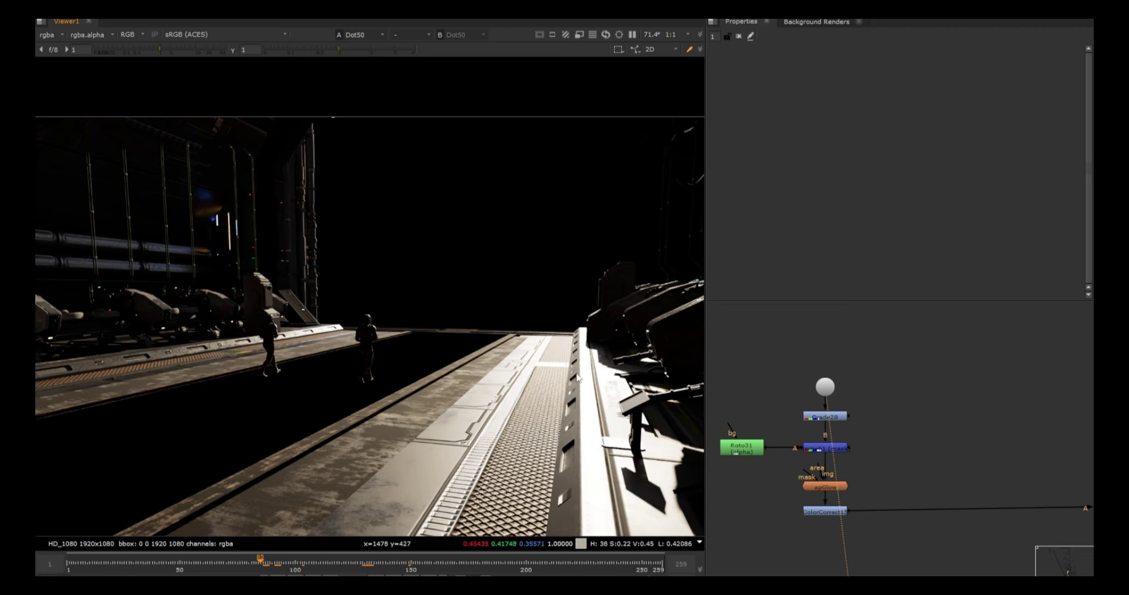
# Step: Display the masked Merge61, the glow and the colour correction in turn, examining how the bright floor glow is built
pyautogui.press('-')
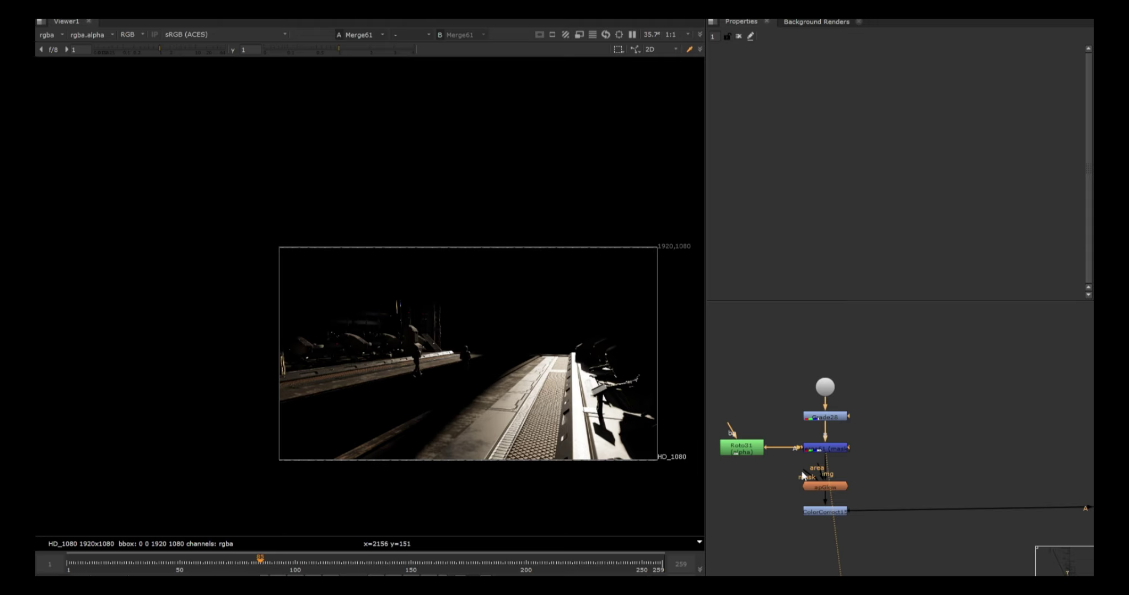
pyautogui.click(816, 487)
pyautogui.press('1')
pyautogui.press('1')
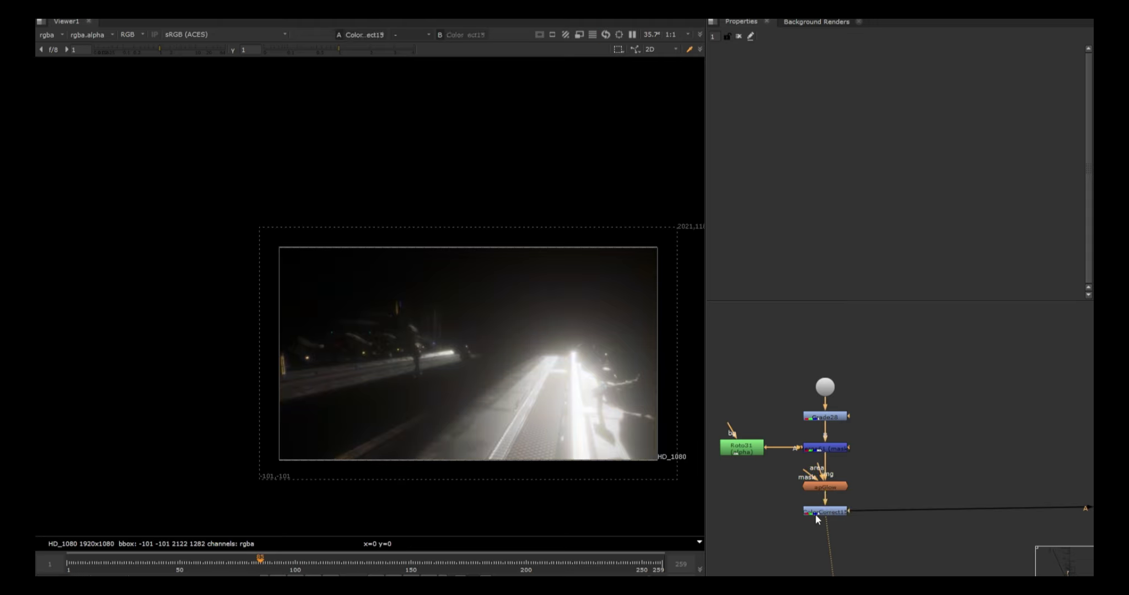
# Step: Display Merge60 and toggle it off and on, comparing the floor glow up close on the sunlit barrier
pyautogui.scroll(-4, 815, 514)
pyautogui.moveTo(887, 511); pyautogui.dragTo(842, 494, button='middle')
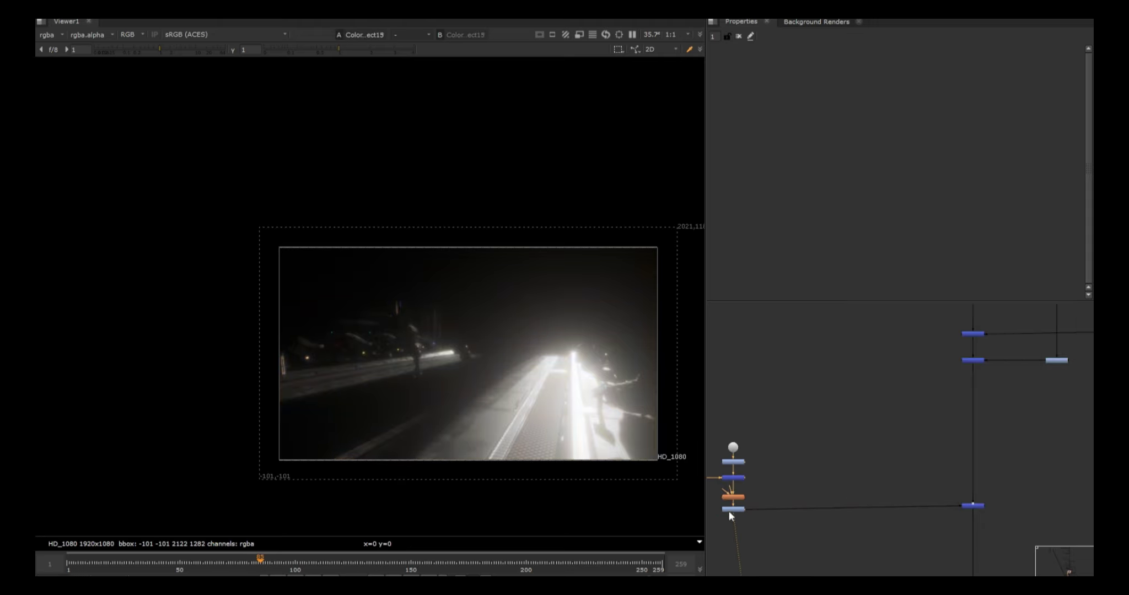
pyautogui.click(973, 506)
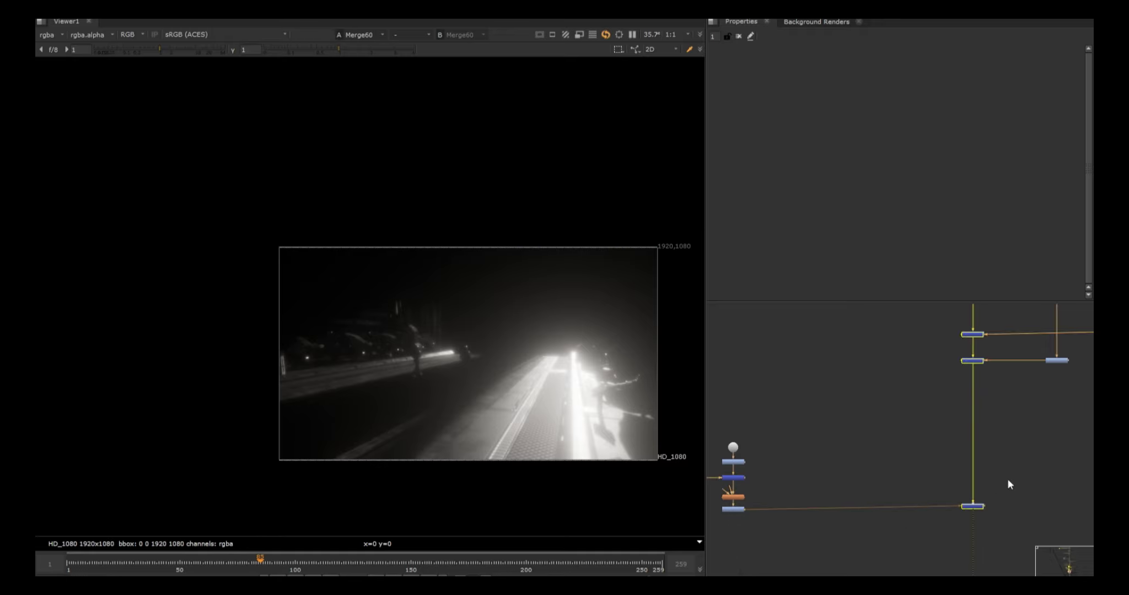
pyautogui.press('1')
pyautogui.press('f')
pyautogui.scroll(4, 573, 363)
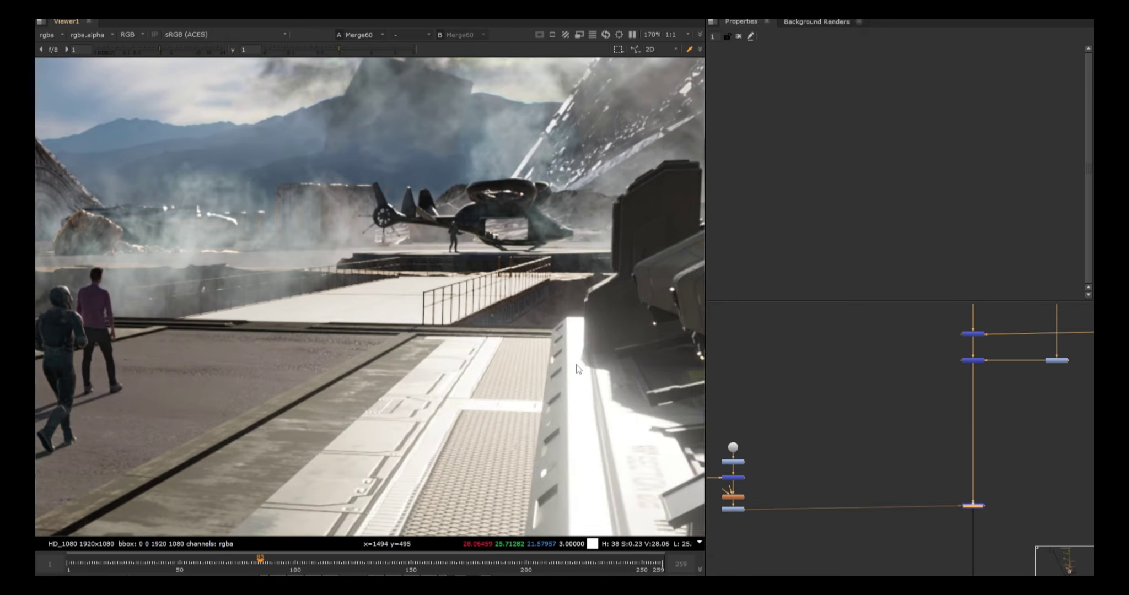
pyautogui.press('d')
pyautogui.press('d')
pyautogui.press('d')
pyautogui.press('d')
pyautogui.scroll(-3, 577, 366)
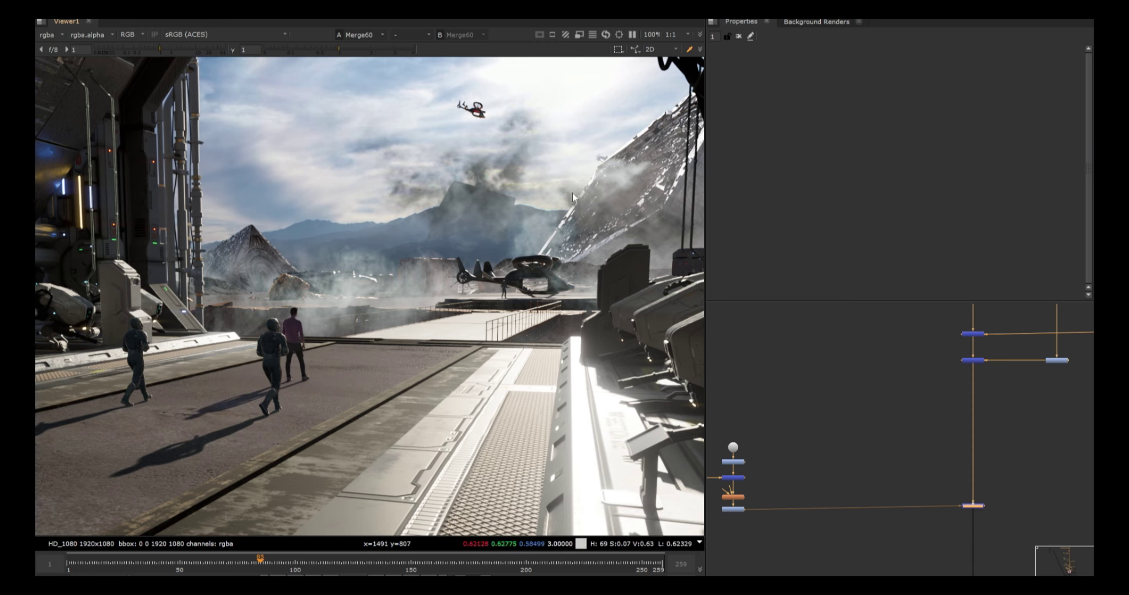
# Step: Toggle Merge60 off and on in a wider view, comparing the floor glow across the whole shot
pyautogui.scroll(-1, 590, 316)
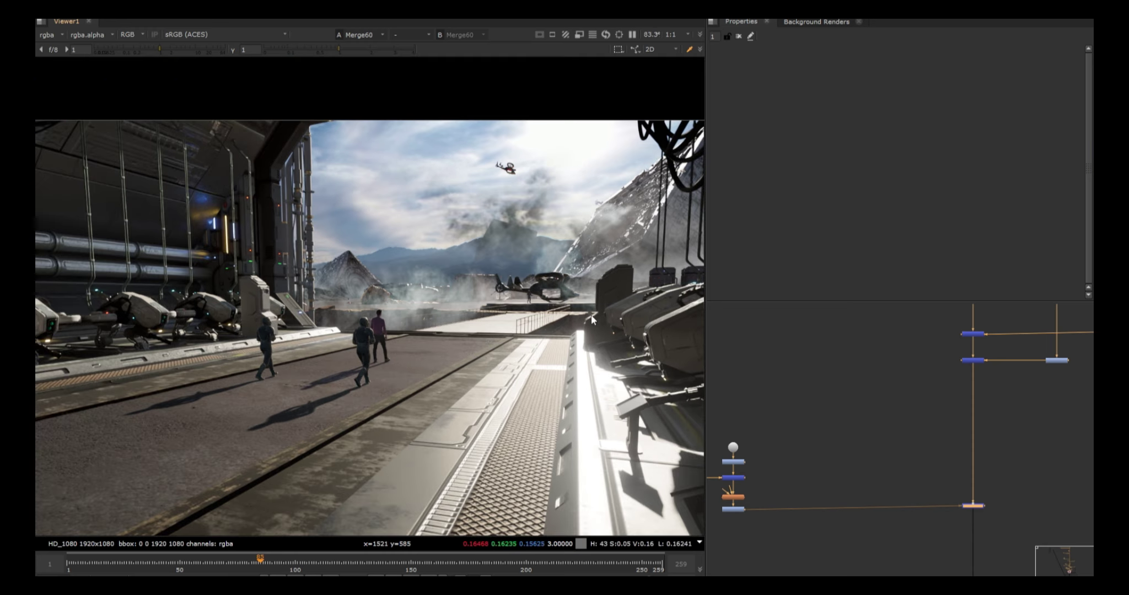
pyautogui.moveTo(900, 461); pyautogui.dragTo(1009, 530)
pyautogui.press('d')
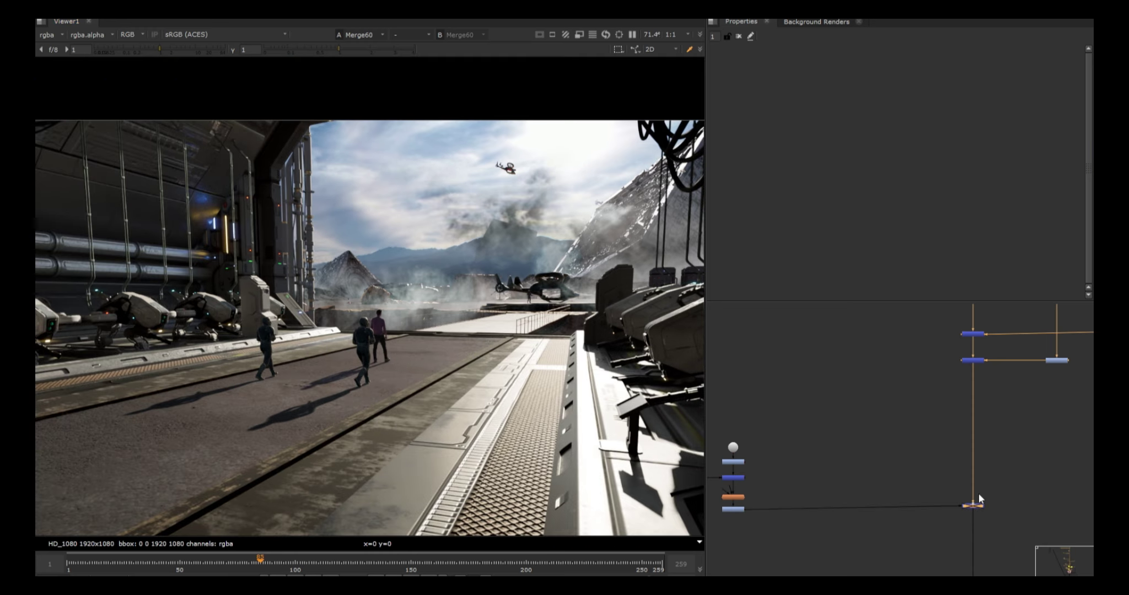
pyautogui.press('d')
pyautogui.press('d')
pyautogui.press('d')
pyautogui.press('d')
pyautogui.press('d')
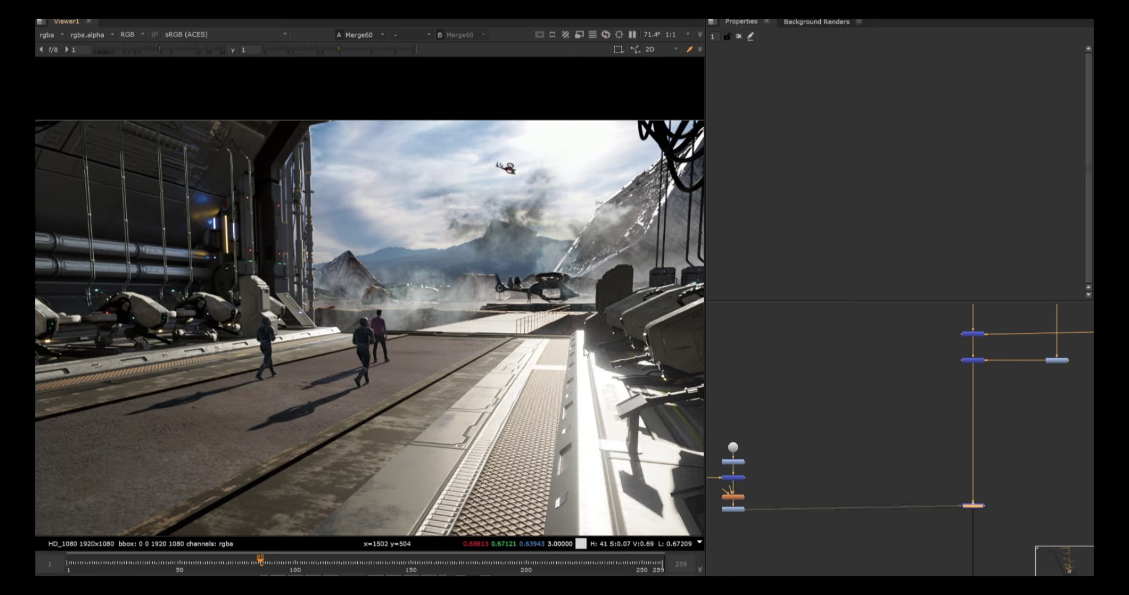
# Step: Display the Read34 mist pass further down the node tree
pyautogui.scroll(-4, 990, 448)
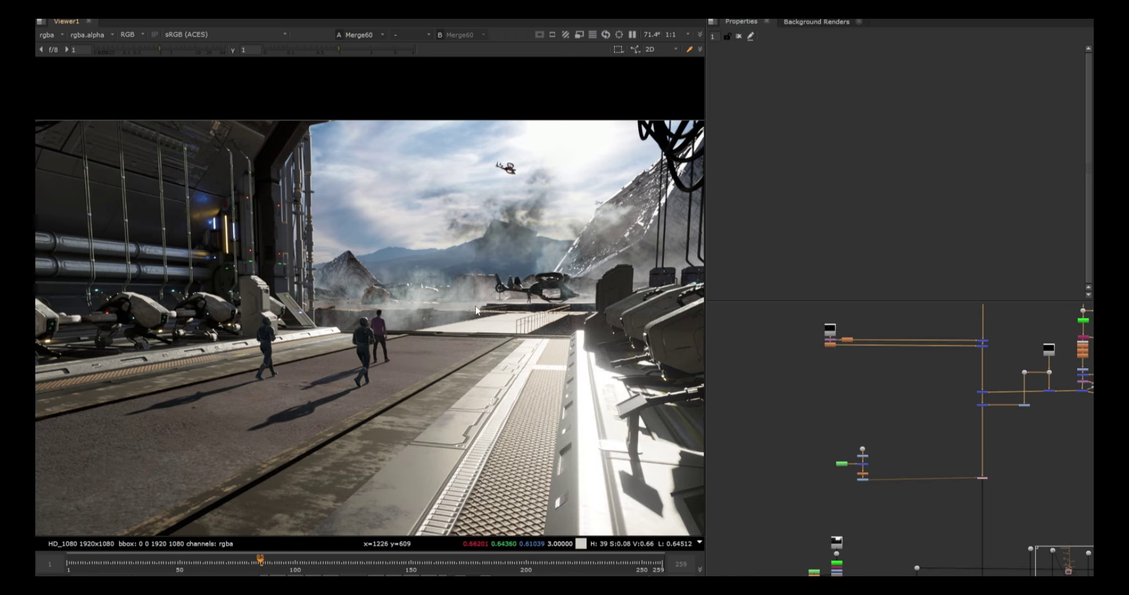
pyautogui.keyDown('ctrl'); pyautogui.keyDown('shift'); pyautogui.moveTo(566, 162); pyautogui.dragTo(641, 206); pyautogui.keyUp('shift'); pyautogui.keyUp('ctrl')
pyautogui.scroll(-3, 799, 446)
pyautogui.moveTo(817, 478); pyautogui.dragTo(755, 432, button='middle')
pyautogui.scroll(3, 755, 432)
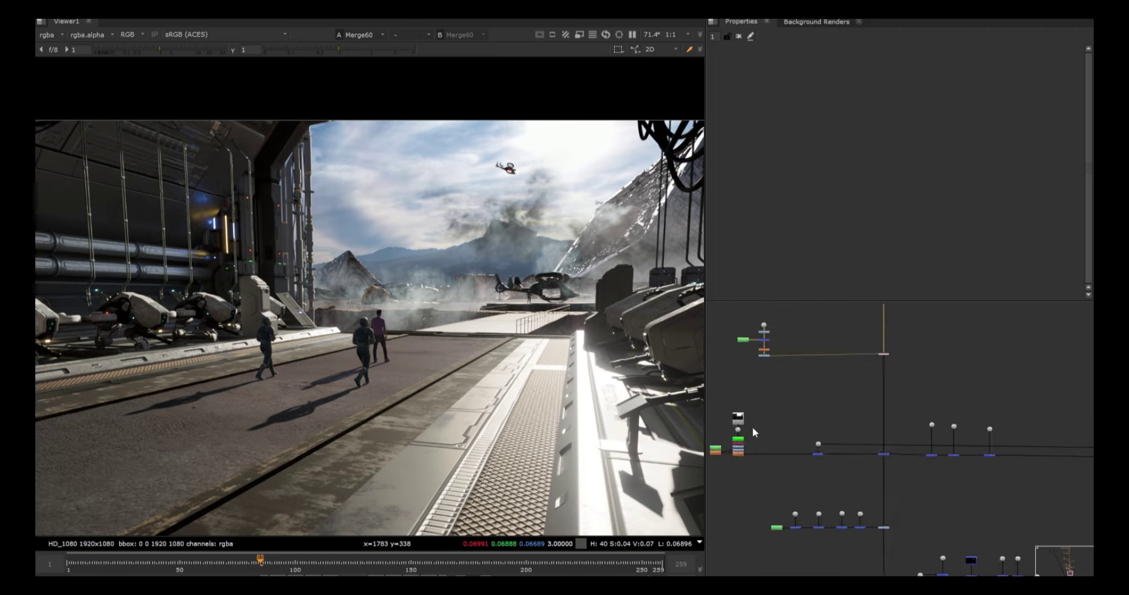
pyautogui.scroll(3, 753, 432)
pyautogui.press('1')
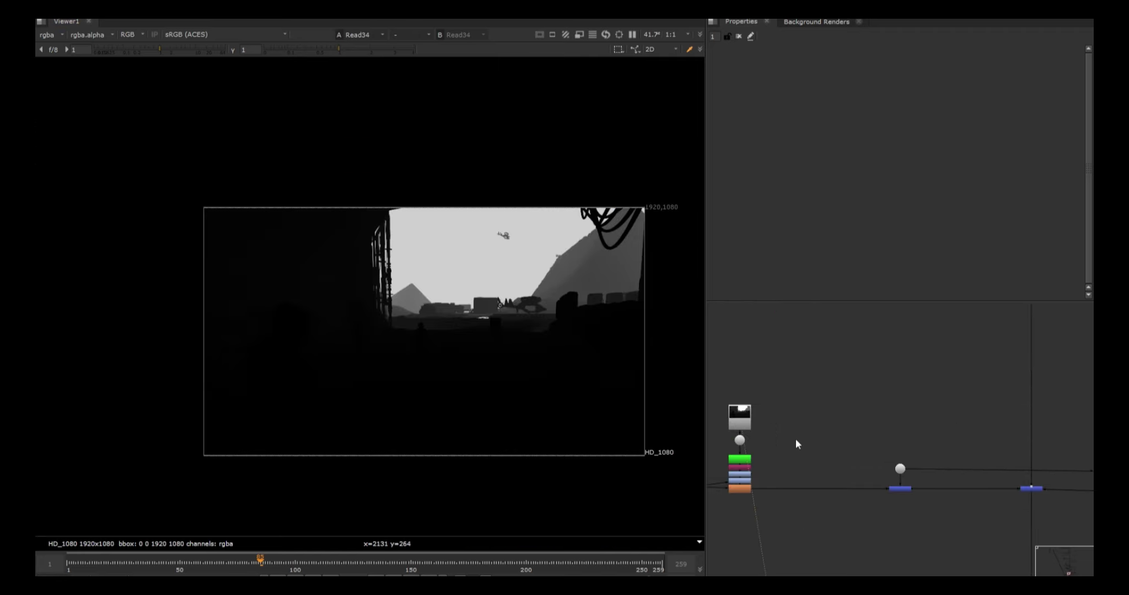
# Step: Display the mist pass at the premult below Keyer3 and at Blur6, examining its key, grading and blur
pyautogui.scroll(4, 756, 465)
pyautogui.moveTo(750, 467); pyautogui.dragTo(871, 451, button='middle')
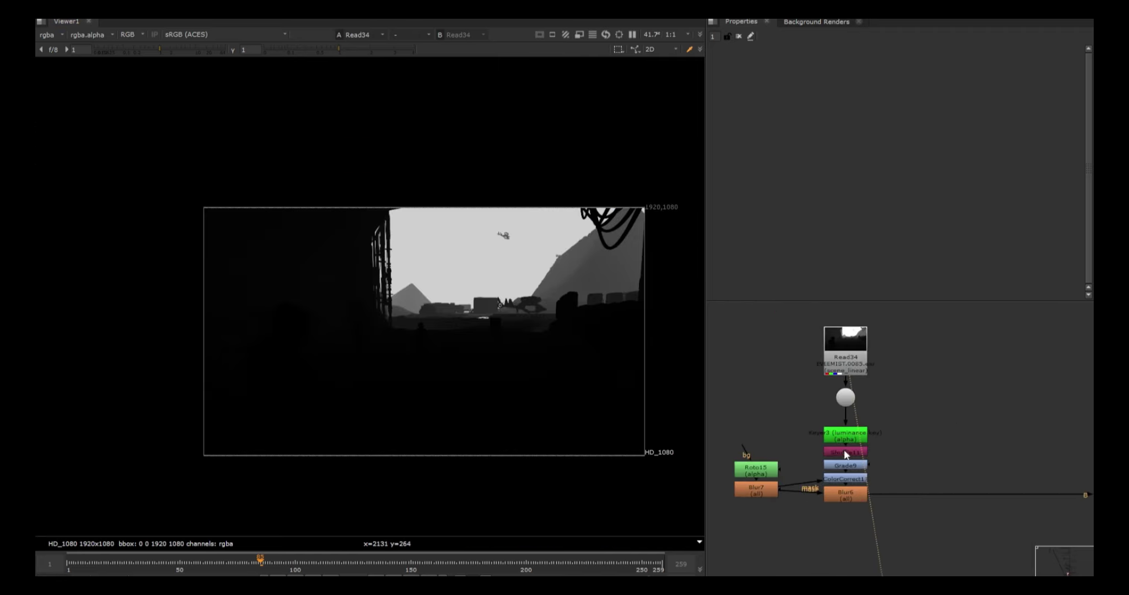
pyautogui.click(845, 453)
pyautogui.press('1')
pyautogui.click(842, 496)
pyautogui.press('1')
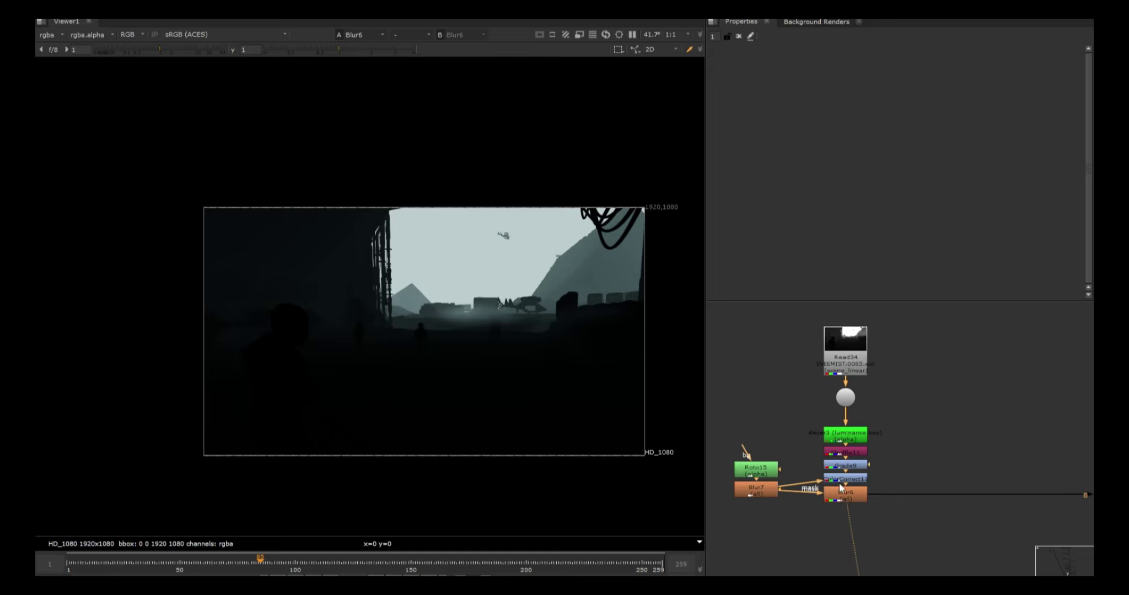
# Step: Display the composite at Merge13, the average merge that adds the graded mist pass
pyautogui.scroll(-5, 839, 485)
pyautogui.moveTo(1083, 485); pyautogui.dragTo(847, 486, button='middle')
pyautogui.scroll(-5, 847, 485)
pyautogui.scroll(3, 856, 474)
pyautogui.moveTo(873, 512); pyautogui.dragTo(838, 482)
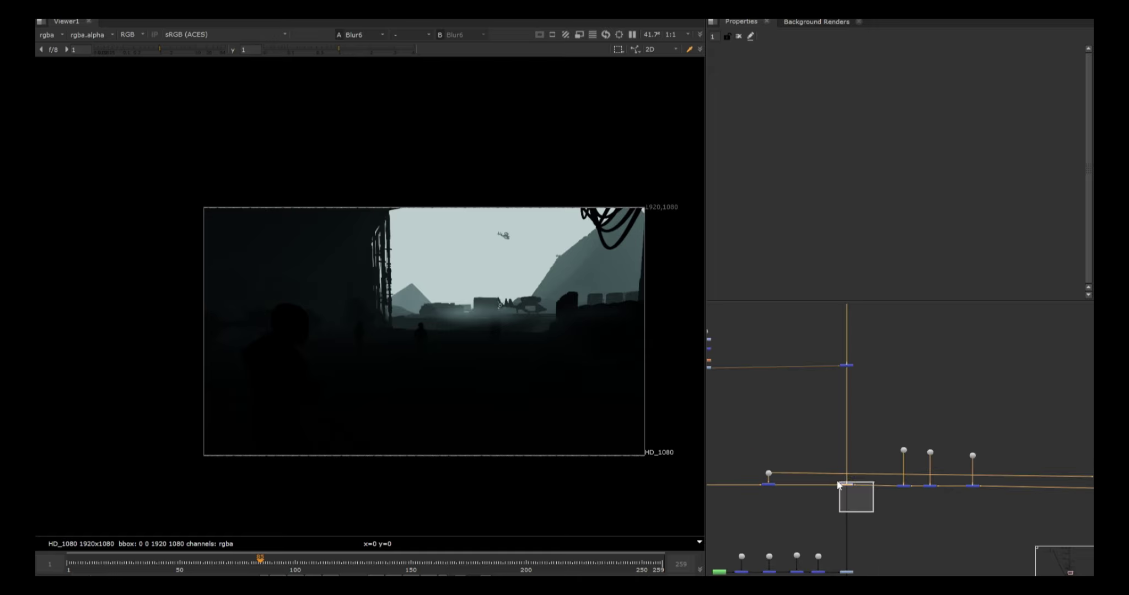
pyautogui.press('1')
pyautogui.scroll(5, 843, 479)
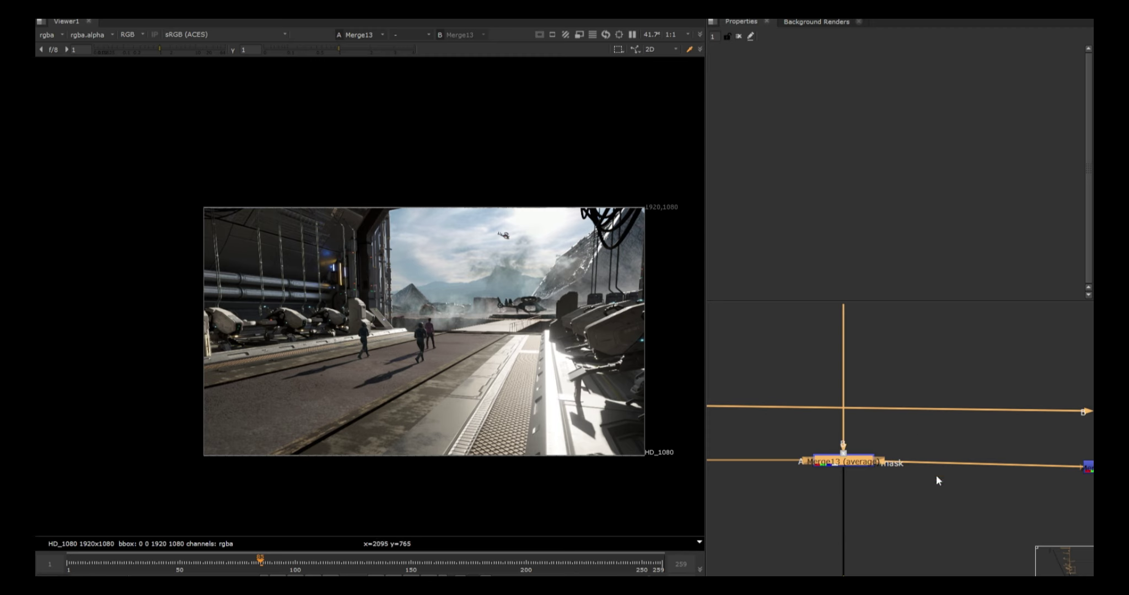
# Step: Try a mix of 1 on Merge13 to judge the full-strength mist, and revert the change
pyautogui.doubleClick(853, 466)
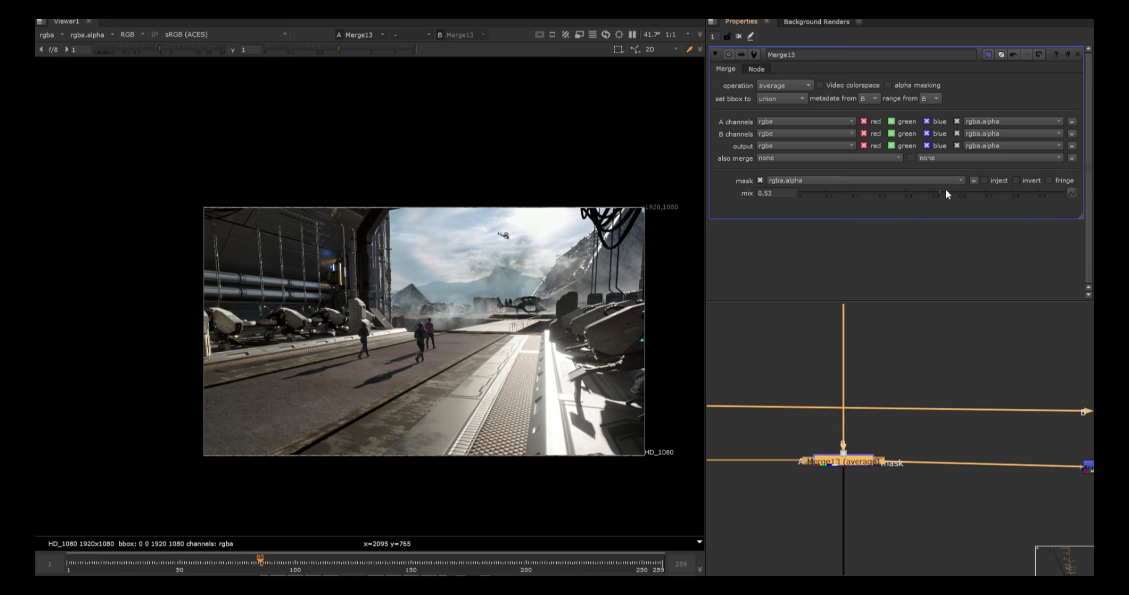
pyautogui.moveTo(946, 193); pyautogui.dragTo(1066, 193)
pyautogui.scroll(5, 460, 309)
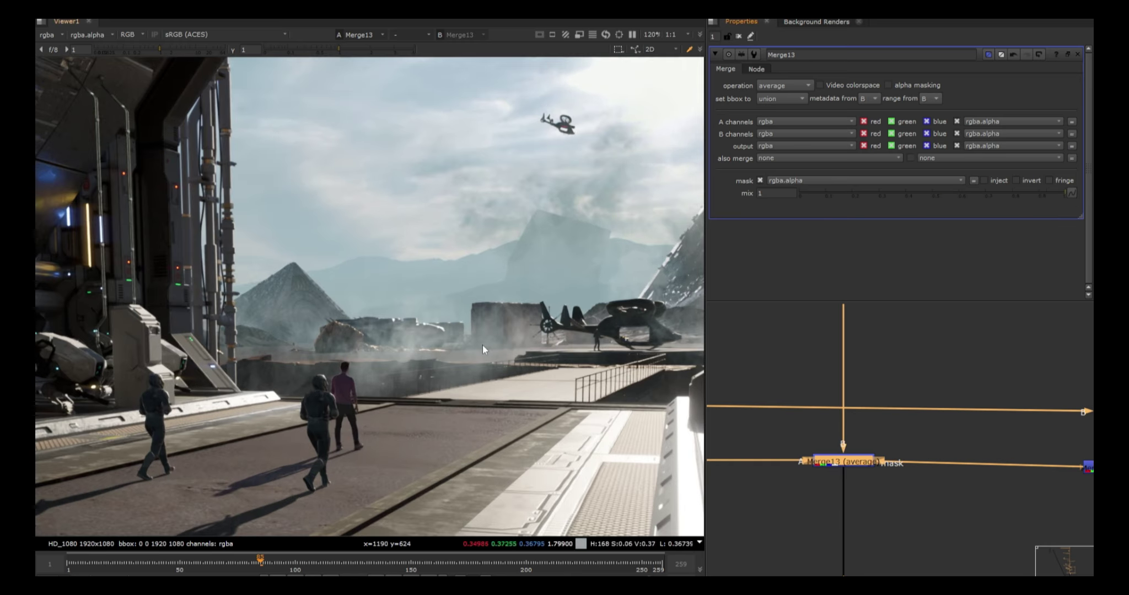
pyautogui.click(1013, 55)
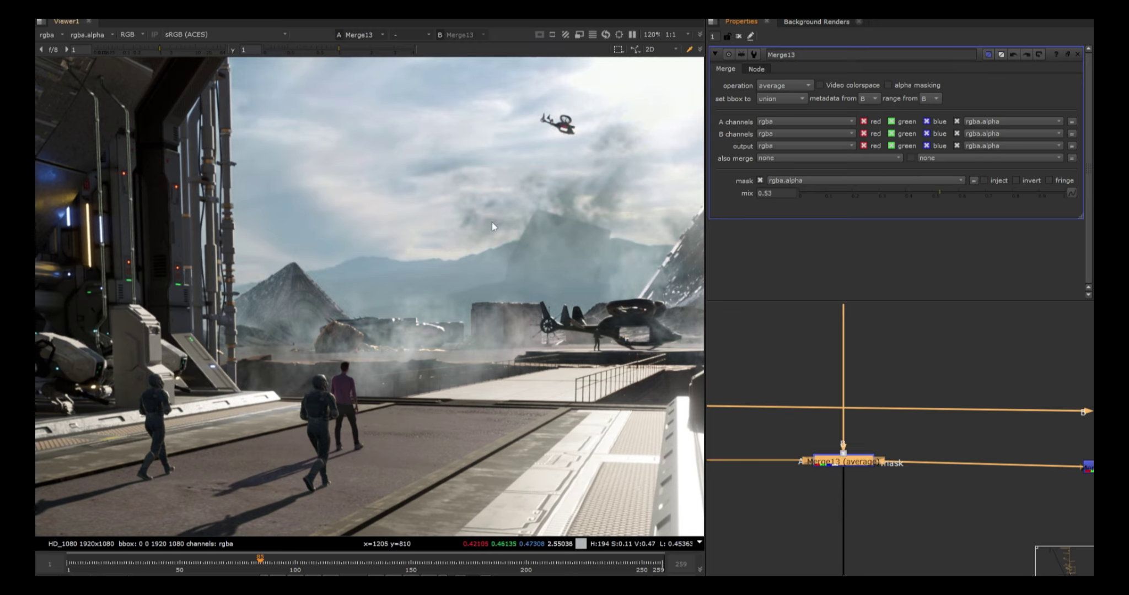
# Step: Toggle Merge13 off and on repeatedly, comparing the background mist close up and across the whole shot
pyautogui.press('d')
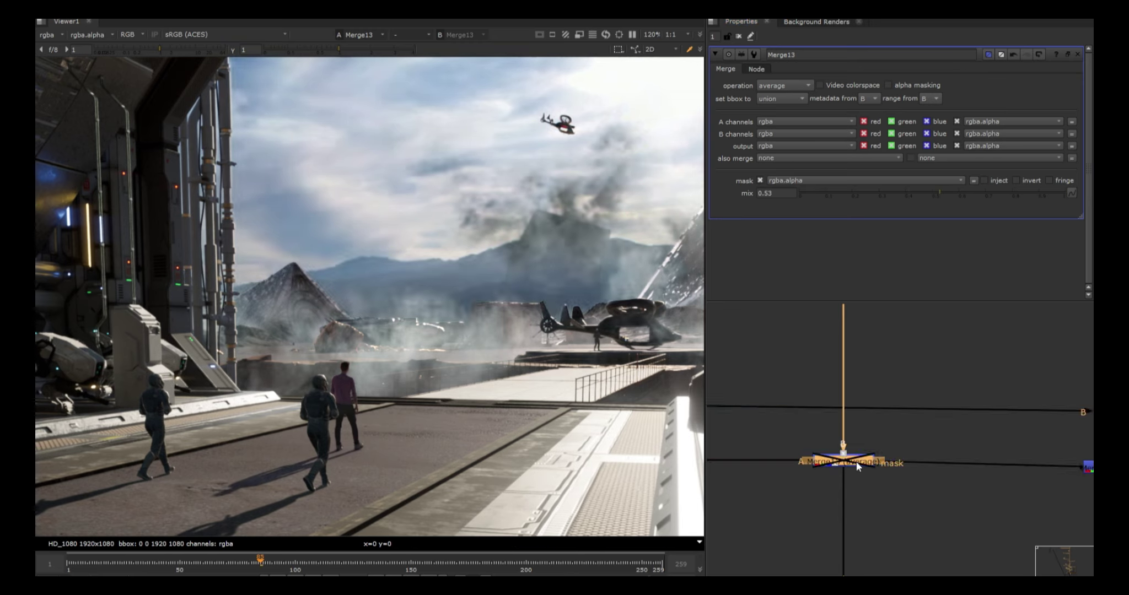
pyautogui.press('d')
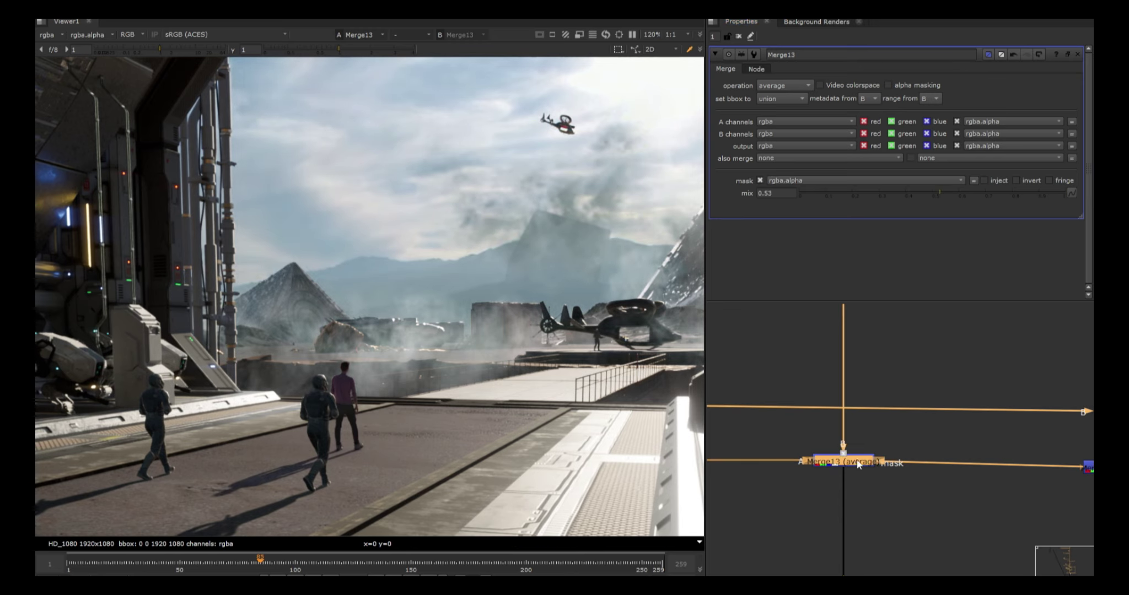
pyautogui.press('d')
pyautogui.press('d')
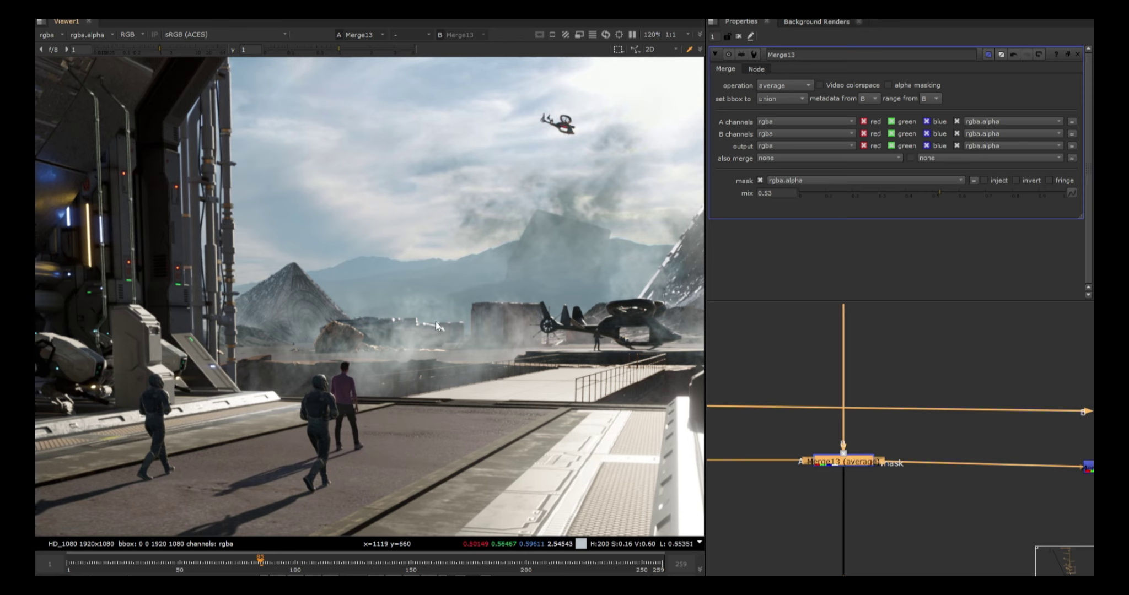
pyautogui.press('f')
pyautogui.scroll(-3, 953, 440)
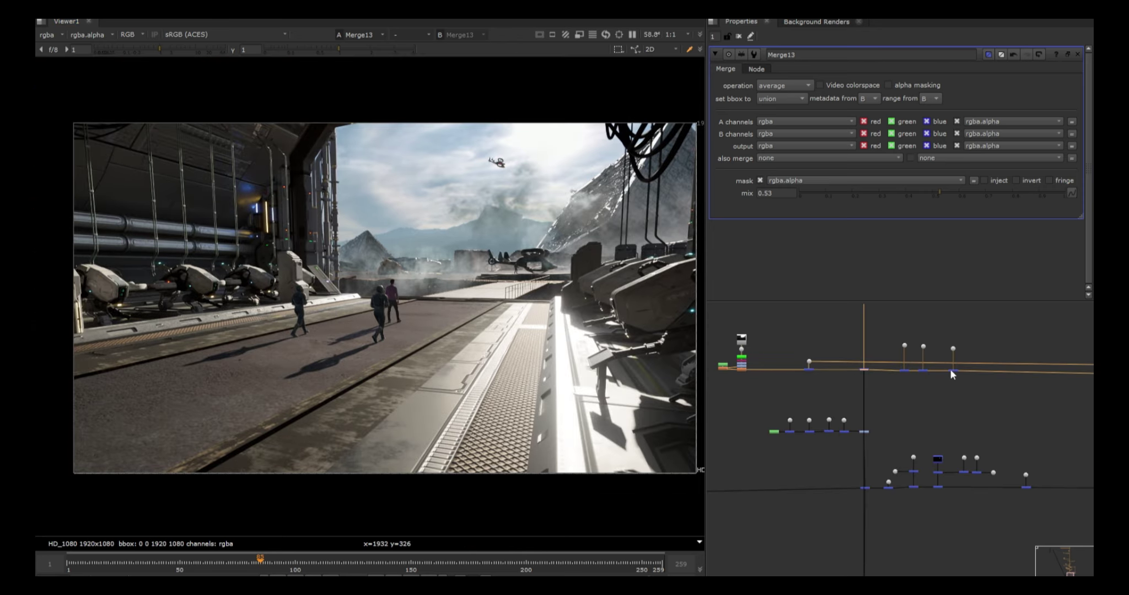
# Step: Display the alpha channel at the Merge78 stencil, examining the mask that limits the Merge13 mist
pyautogui.scroll(4, 945, 354)
pyautogui.click(865, 388)
pyautogui.press('1')
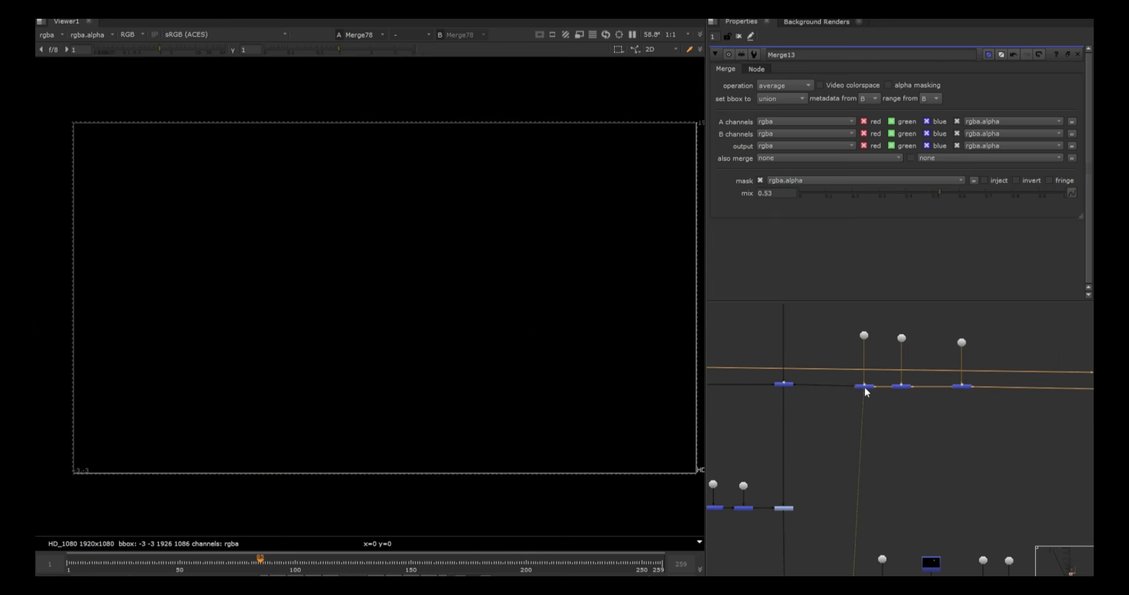
pyautogui.scroll(7, 790, 386)
pyautogui.scroll(-2, 578, 380)
pyautogui.scroll(-2, 578, 378)
pyautogui.press('a')
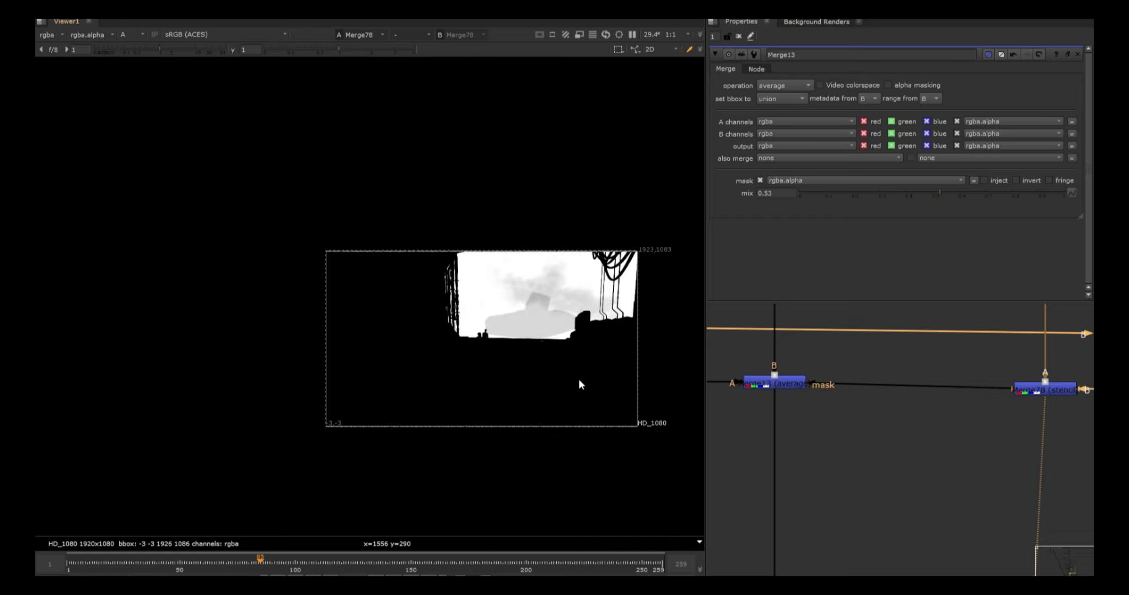
pyautogui.moveTo(1071, 390); pyautogui.dragTo(918, 422, button='middle')
pyautogui.scroll(1, 918, 422)
pyautogui.click(904, 423)
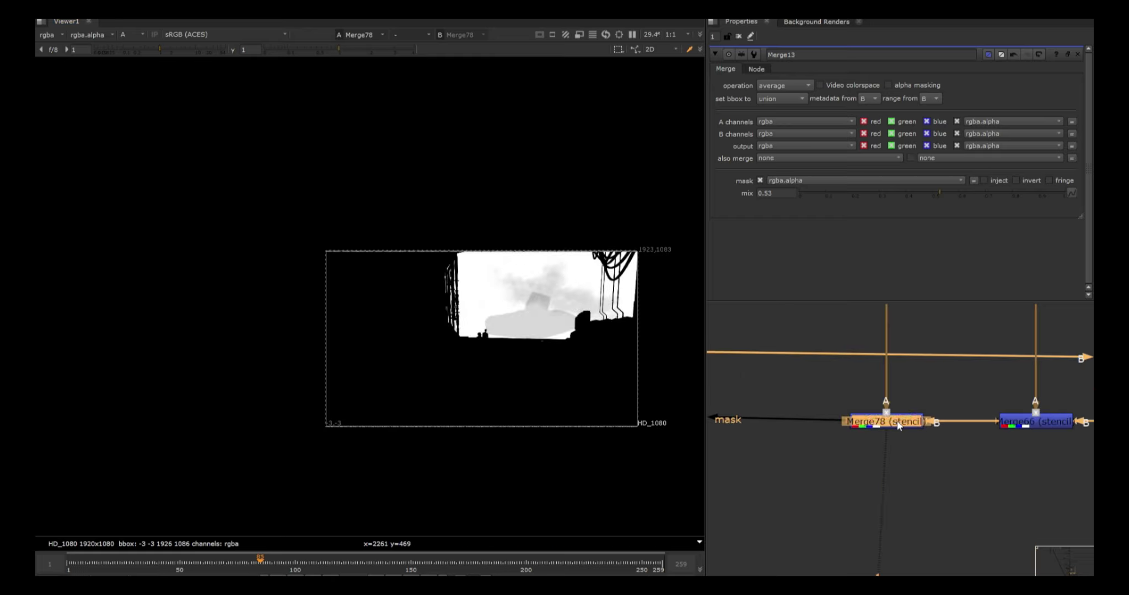
# Step: Display the Merge13 composite in full colour again
pyautogui.scroll(-2, 926, 424)
pyautogui.click(727, 421)
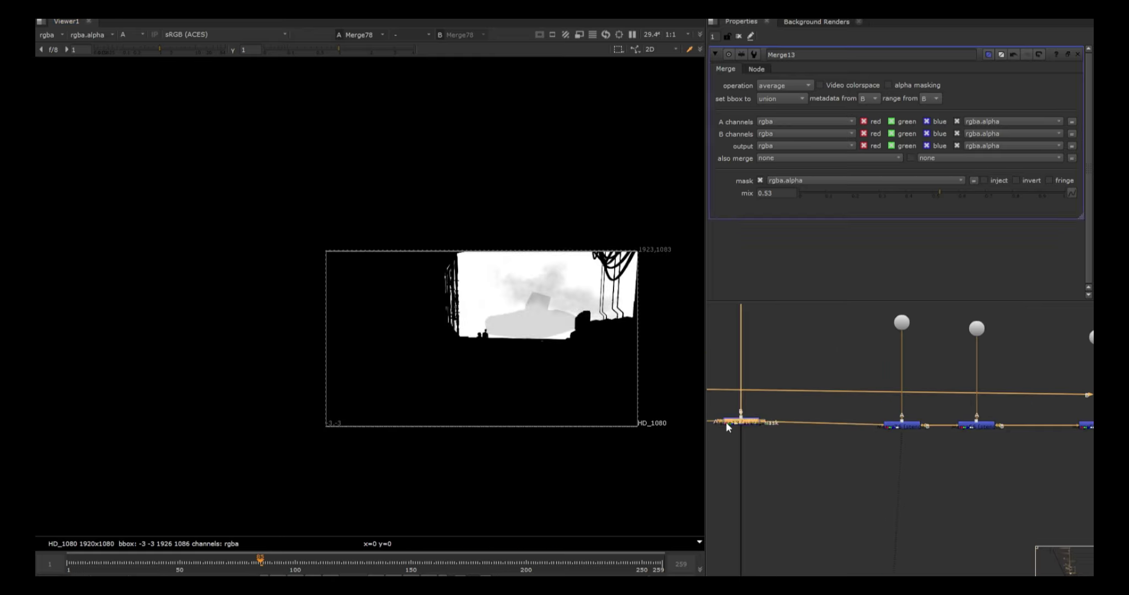
pyautogui.press('1')
pyautogui.press('a')
pyautogui.scroll(1, 515, 299)
pyautogui.scroll(2, 515, 298)
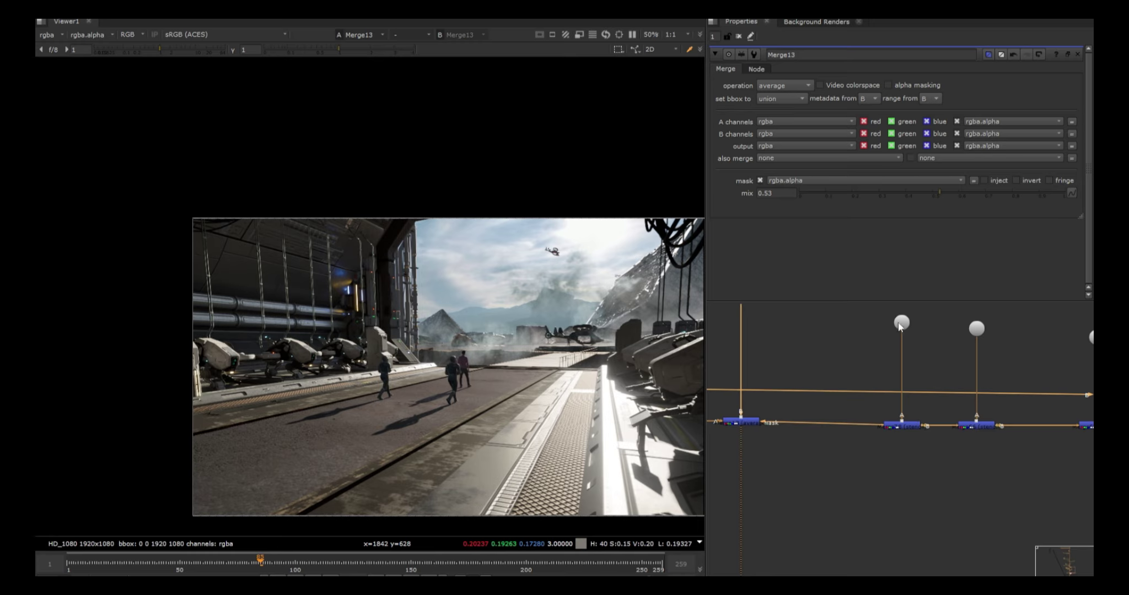
# Step: Toggle the Merge78 stencil off and on, examining its effect on the smoke, mountains and sky in the composite
pyautogui.click(898, 423)
pyautogui.press('d')
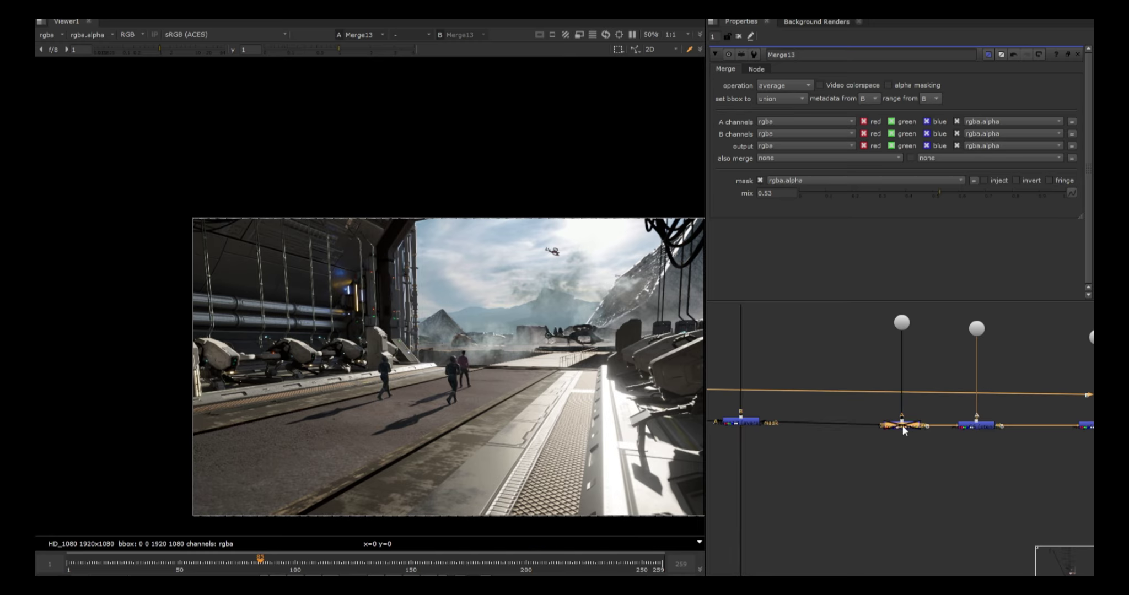
pyautogui.press('d')
pyautogui.scroll(5, 609, 325)
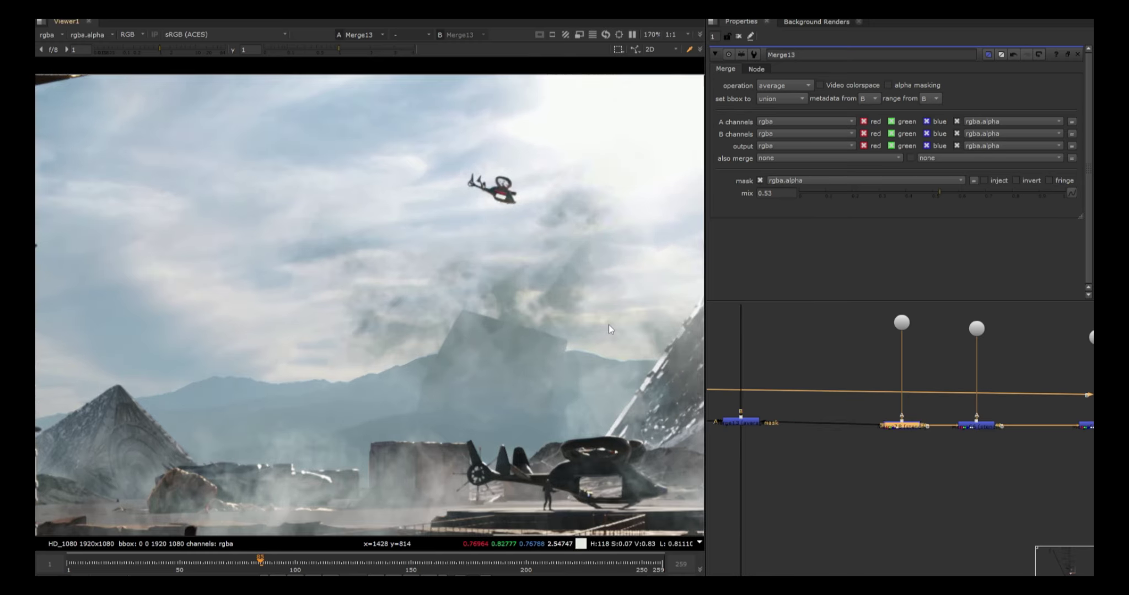
pyautogui.scroll(2, 493, 272)
pyautogui.scroll(-4, 525, 310)
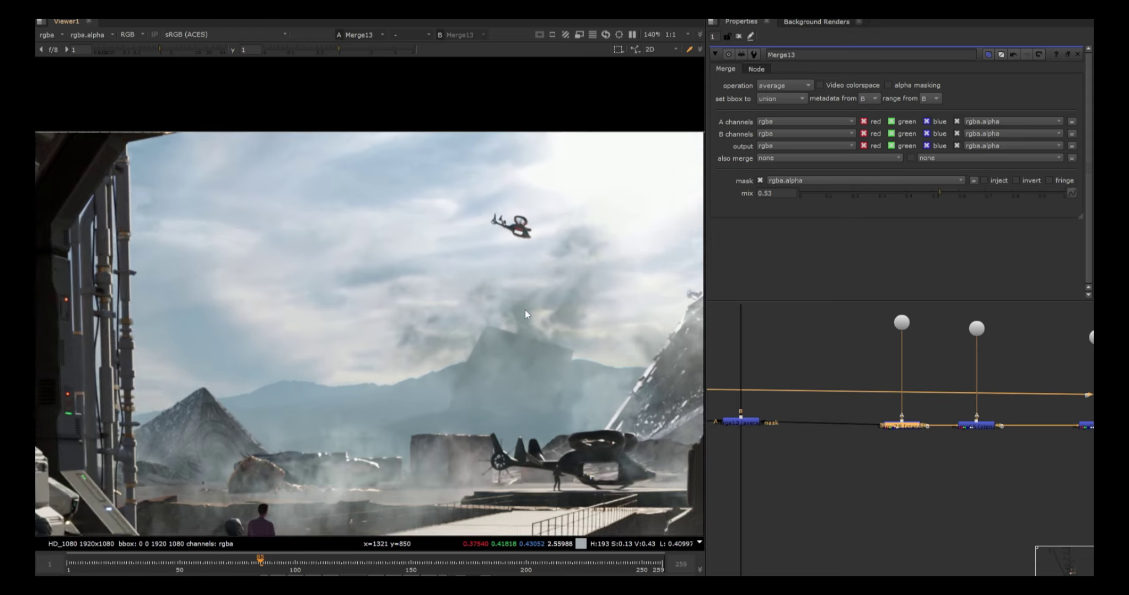
pyautogui.scroll(-3, 525, 310)
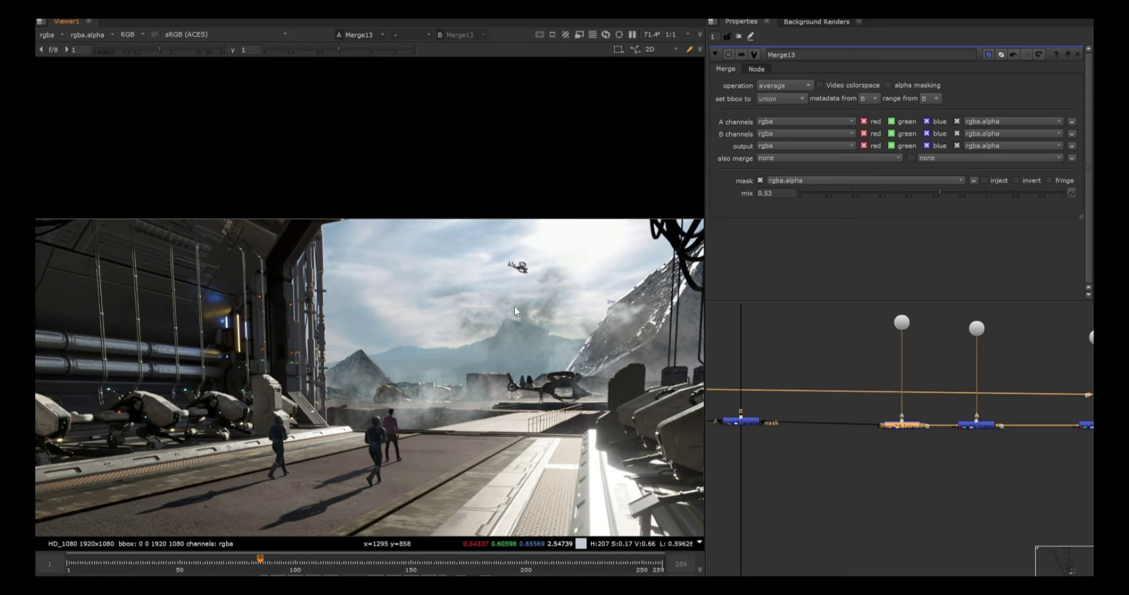
pyautogui.keyDown('ctrl'); pyautogui.keyDown('shift'); pyautogui.moveTo(514, 307); pyautogui.dragTo(609, 364); pyautogui.keyUp('shift'); pyautogui.keyUp('ctrl')
pyautogui.moveTo(908, 427); pyautogui.dragTo(908, 425)
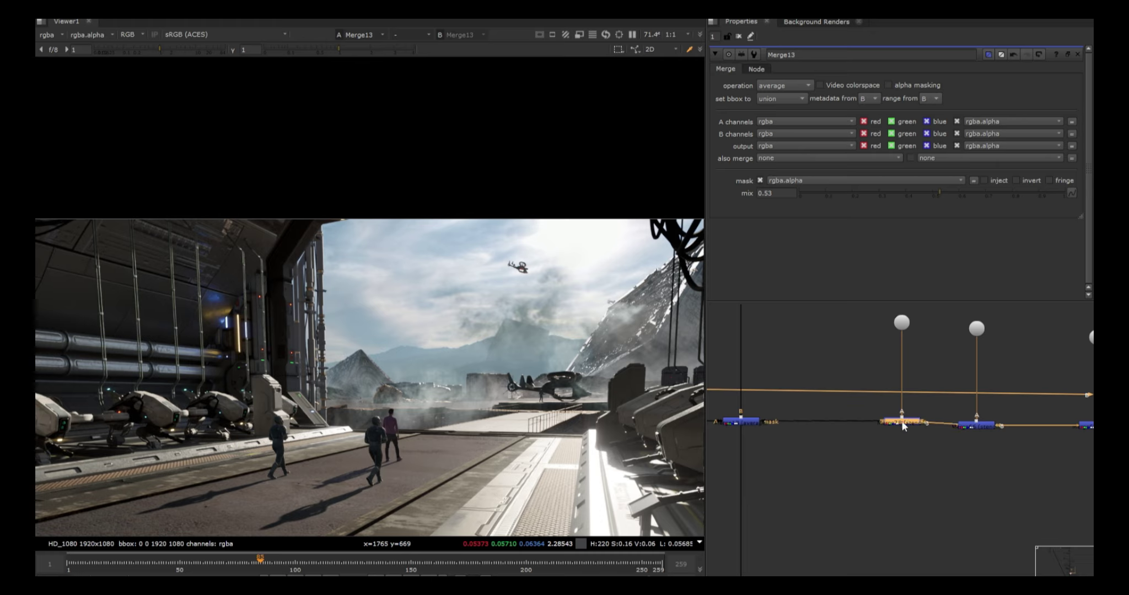
# Step: Open Roto36 further down the node tree and examine its feathered shape around the whole frame
pyautogui.scroll(-3, 903, 422)
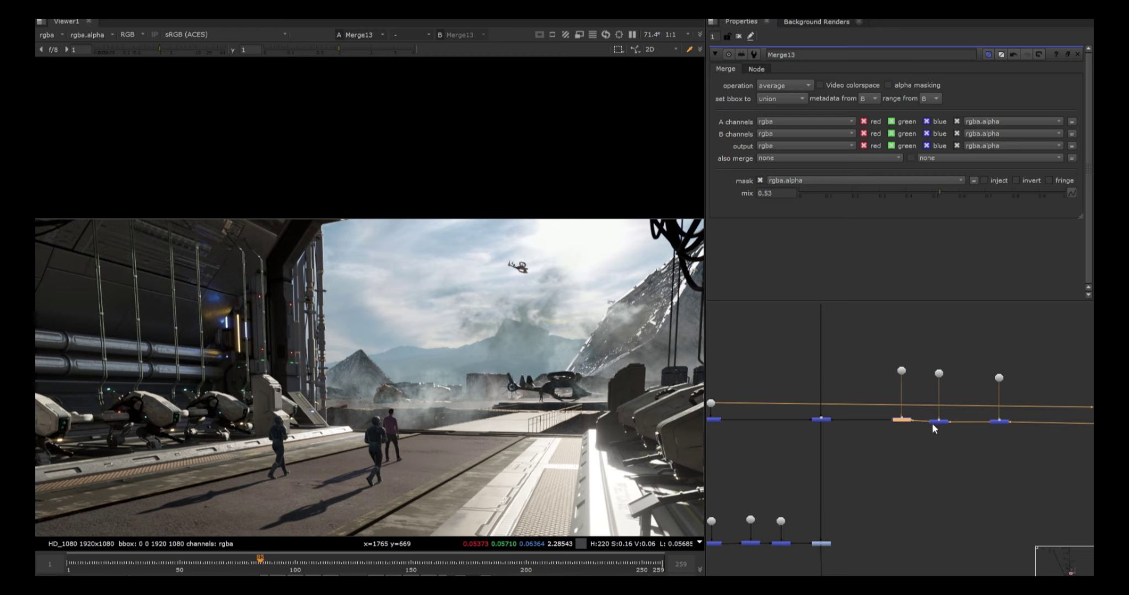
pyautogui.moveTo(598, 298); pyautogui.dragTo(586, 270, button='middle')
pyautogui.scroll(-3, 900, 475)
pyautogui.moveTo(876, 491); pyautogui.dragTo(974, 441, button='middle')
pyautogui.scroll(3, 911, 452)
pyautogui.scroll(3, 864, 461)
pyautogui.doubleClick(774, 472)
pyautogui.scroll(-6, 434, 341)
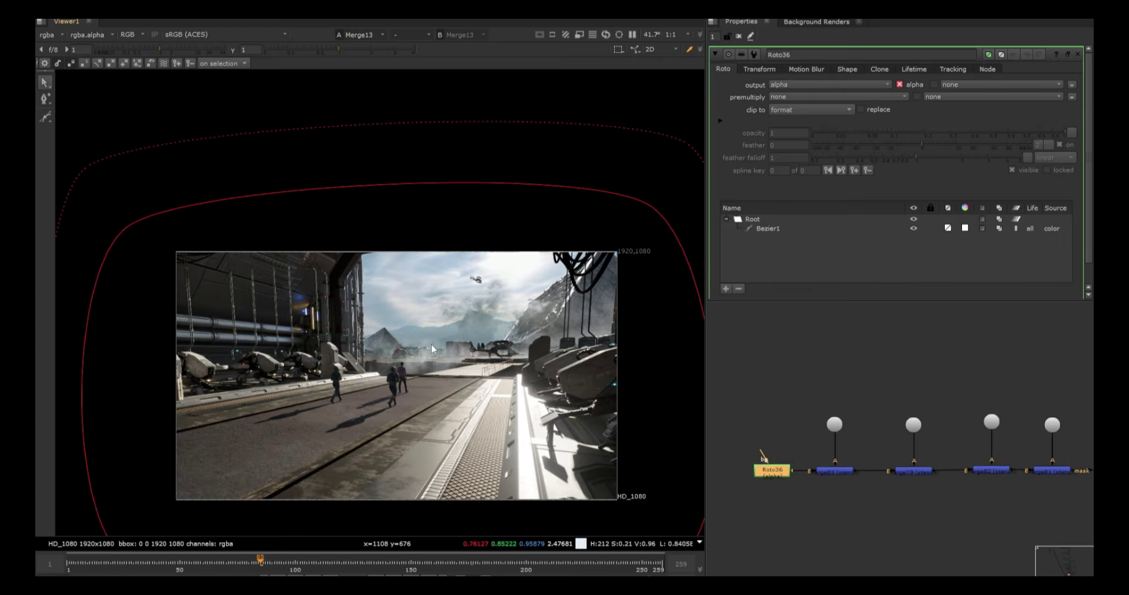
pyautogui.moveTo(850, 405); pyautogui.dragTo(751, 430, button='middle')
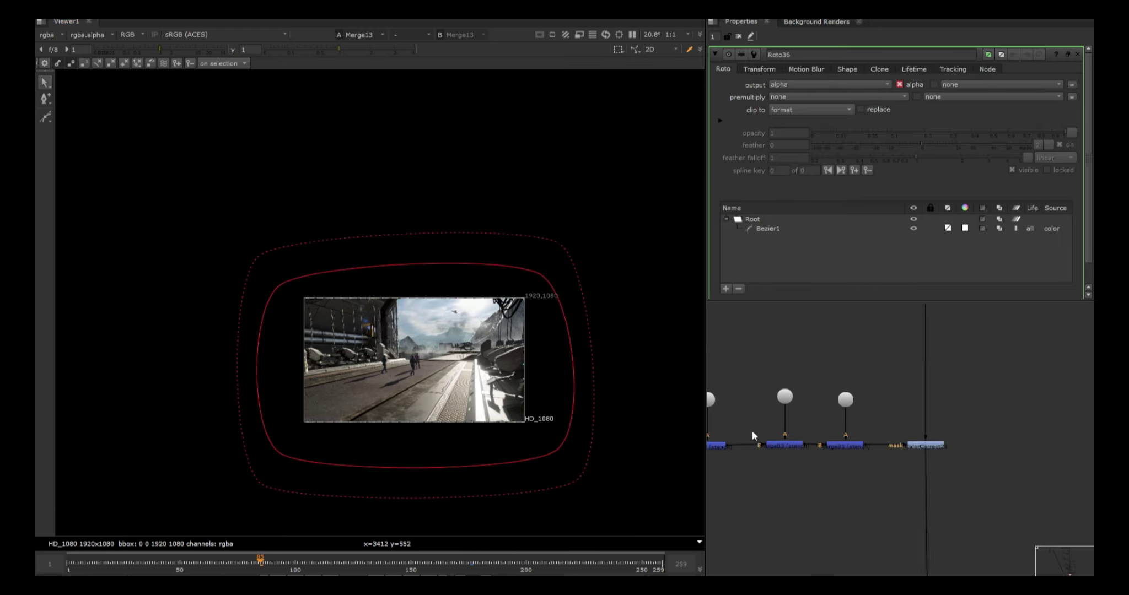
# Step: Open and display ColorCorrect21, toggling it off and on to compare its masked grade
pyautogui.doubleClick(917, 445)
pyautogui.press('1')
pyautogui.scroll(3, 434, 371)
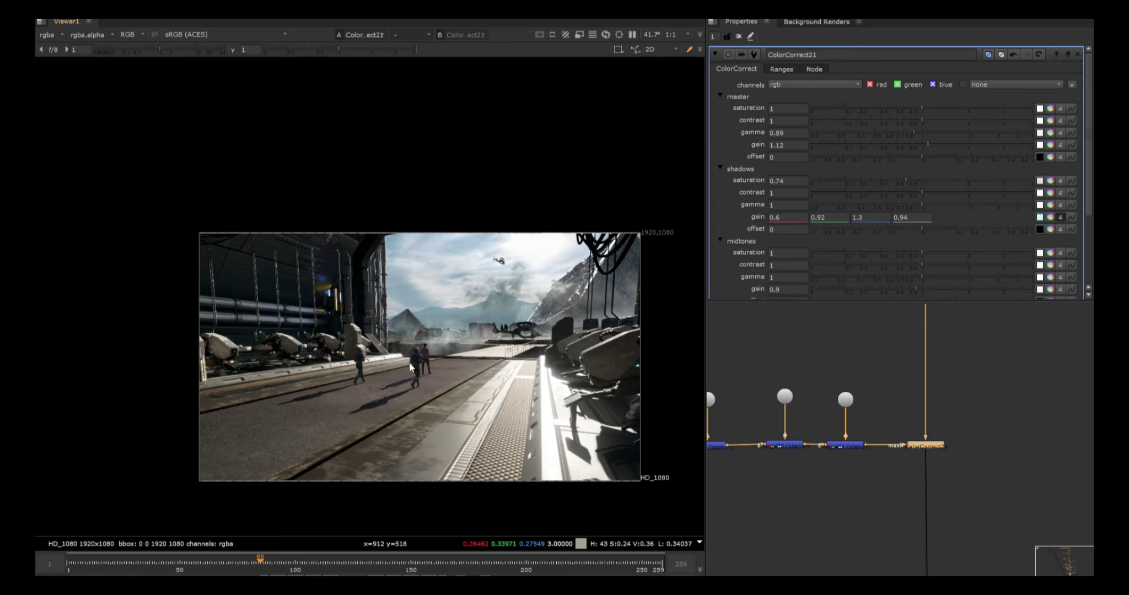
pyautogui.press('d')
pyautogui.press('d')
pyautogui.press('d')
pyautogui.press('d')
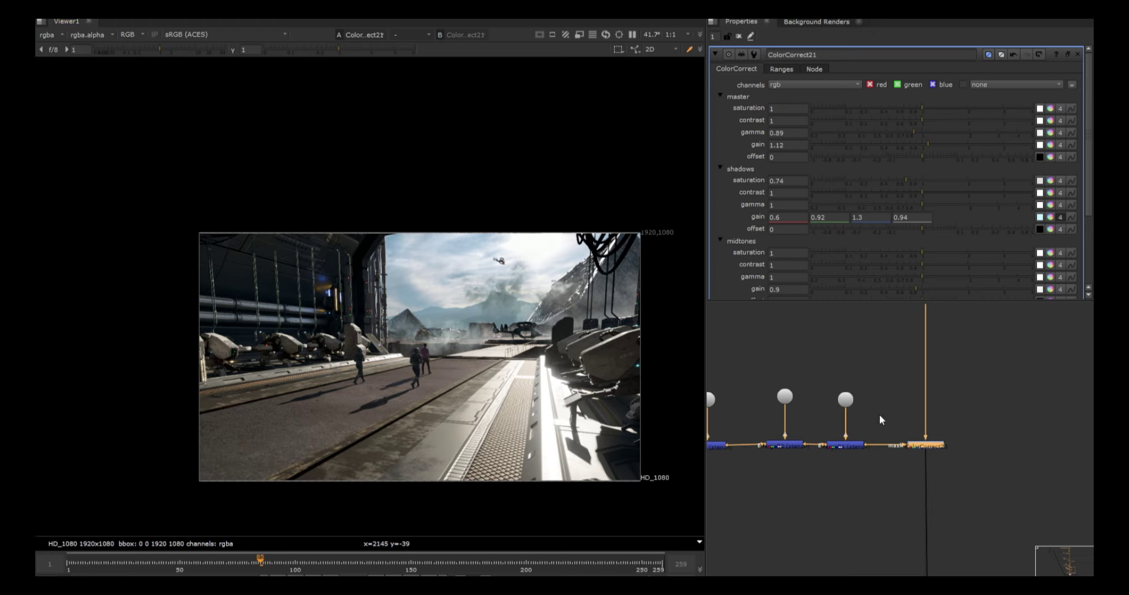
# Step: Toggle the four merges feeding ColorCorrect21's mask off and on together, comparing how the grade is restricted
pyautogui.moveTo(880, 415); pyautogui.dragTo(717, 481)
pyautogui.moveTo(796, 473); pyautogui.dragTo(910, 462, button='middle')
pyautogui.moveTo(998, 410); pyautogui.dragTo(713, 484)
pyautogui.press('d')
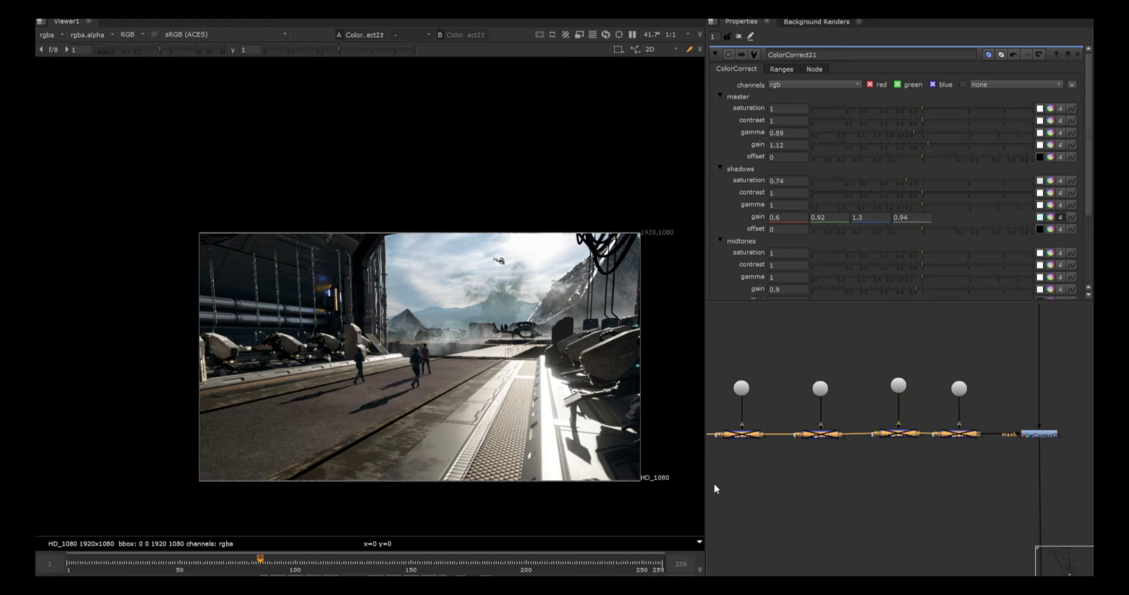
pyautogui.press('d')
pyautogui.press('d')
pyautogui.press('d')
pyautogui.press('d')
pyautogui.press('d')
# Step: Toggle only ColorCorrect21 off and on, comparing the shot with and without the grade
pyautogui.click(1042, 435)
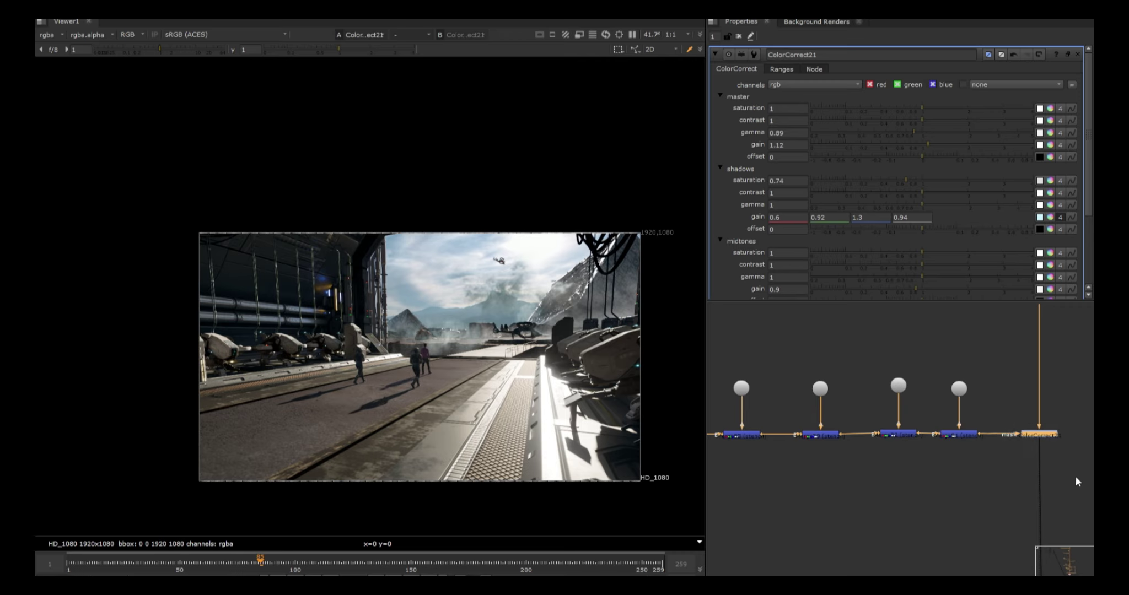
pyautogui.press('d')
pyautogui.press('d')
pyautogui.scroll(-5, 1002, 473)
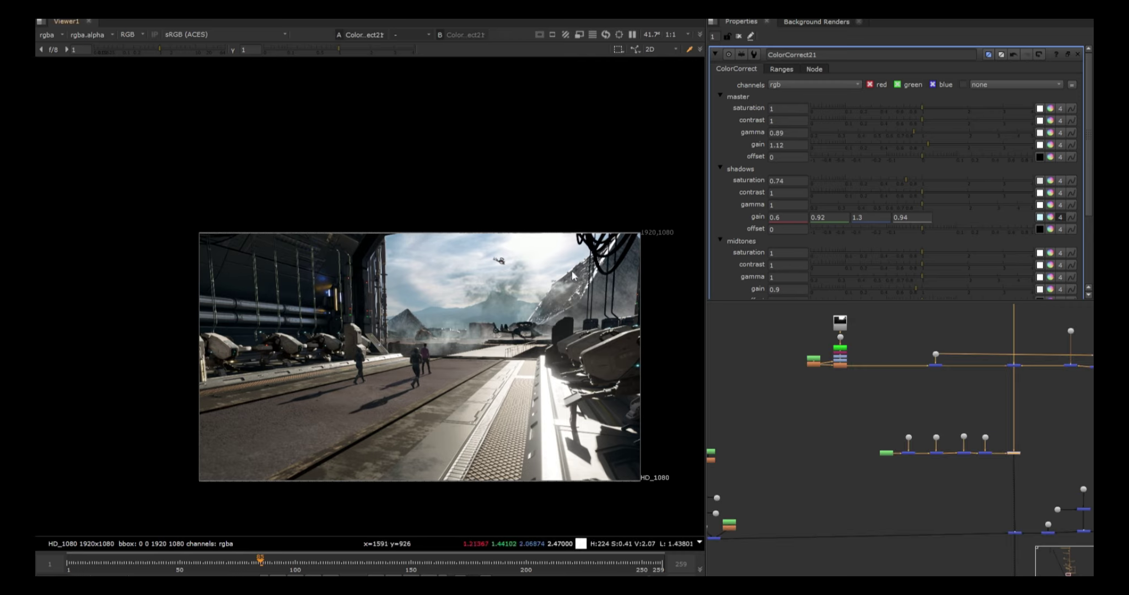
# Step: Display the Read35 CycleFOG pass and preview it at frame 107
pyautogui.scroll(-5, 1073, 464)
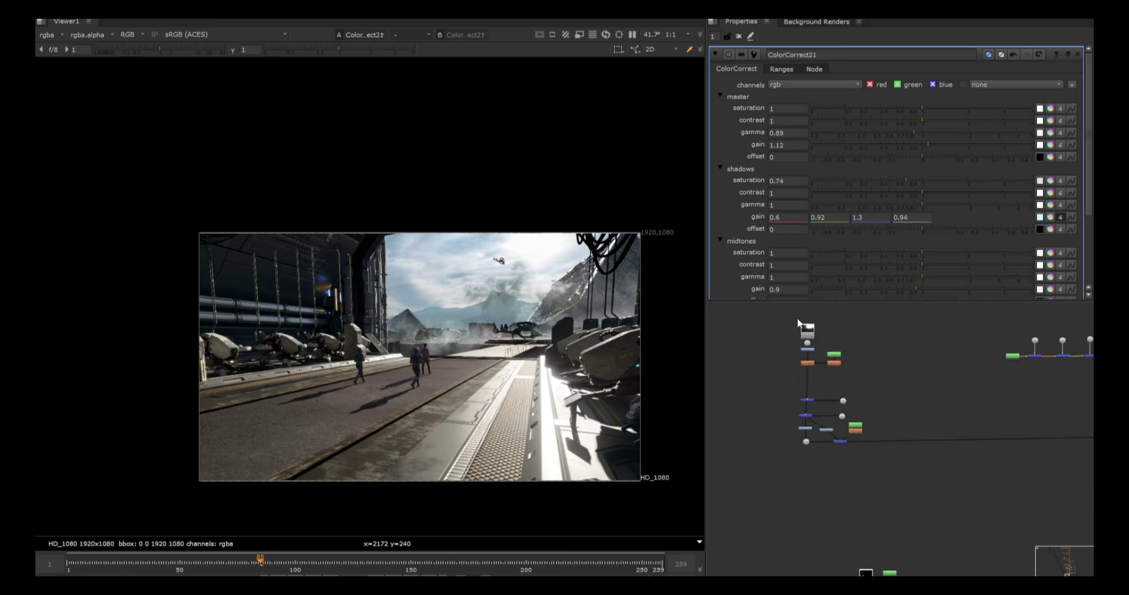
pyautogui.scroll(8, 825, 353)
pyautogui.click(825, 354)
pyautogui.press('1')
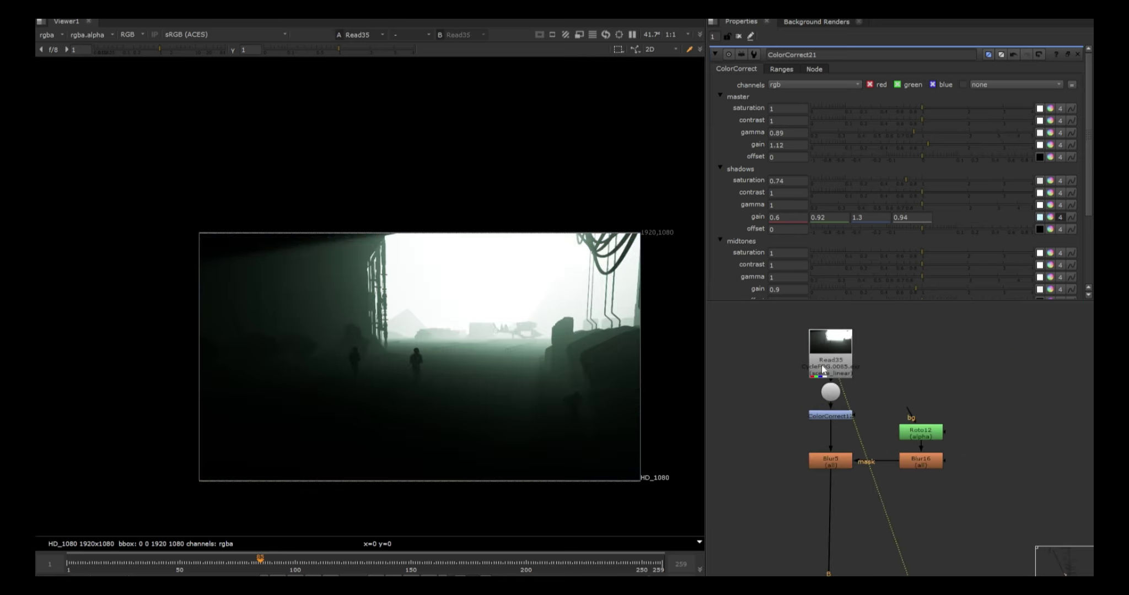
pyautogui.scroll(2, 822, 368)
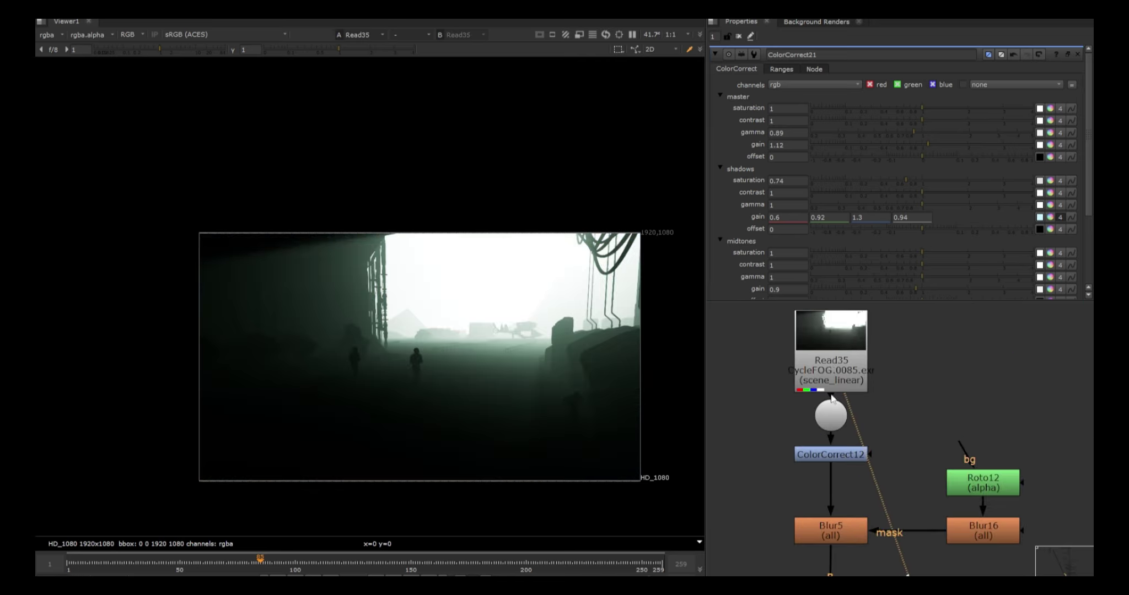
pyautogui.click(377, 578)
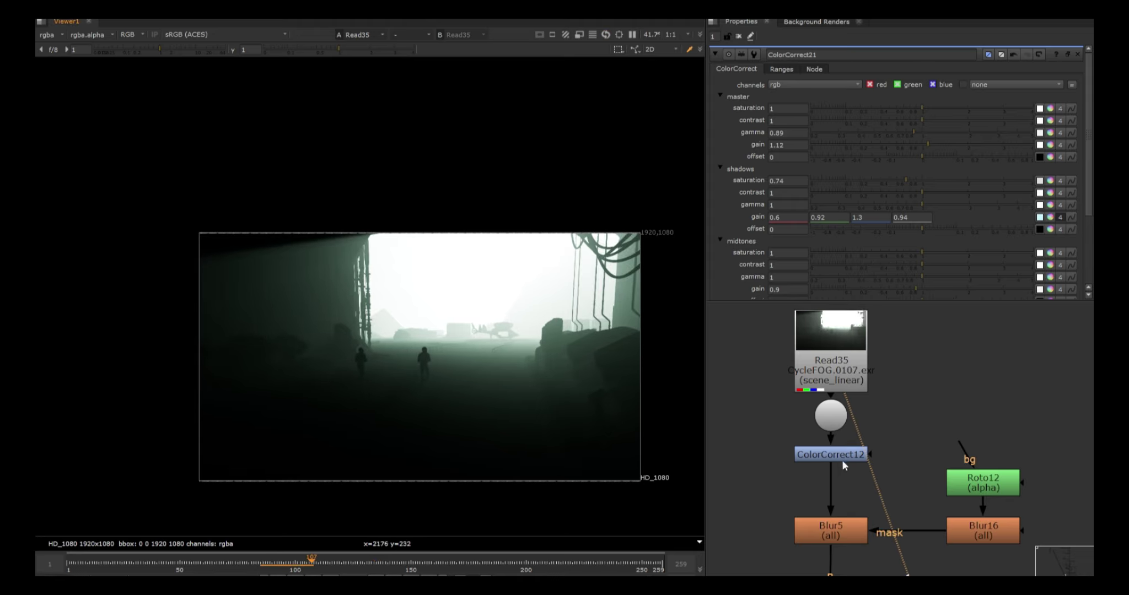
# Step: Display the fog pass at Blur5 and through the merges below it to Merge49, examining its blur and grading
pyautogui.scroll(-5, 842, 463)
pyautogui.press('1')
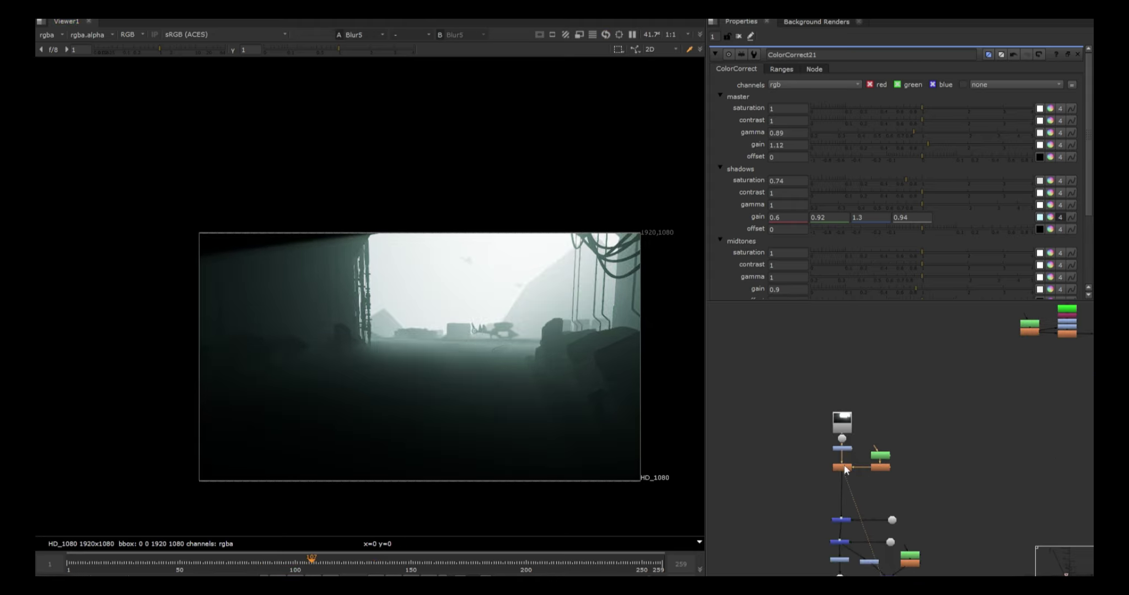
pyautogui.click(843, 520)
pyautogui.press('1')
pyautogui.moveTo(844, 541); pyautogui.dragTo(839, 441, button='middle')
pyautogui.scroll(2, 839, 490)
pyautogui.click(835, 476)
pyautogui.press('1')
pyautogui.click(896, 472)
pyautogui.press('1')
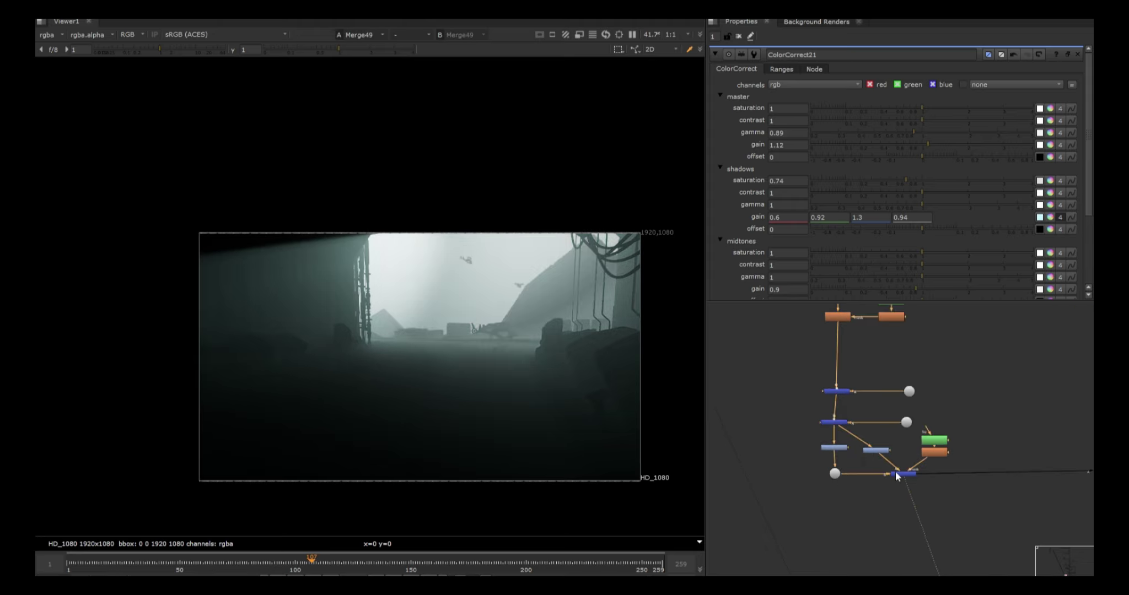
# Step: Display the composite at Merge29, where the processed fog pass joins the main node chain
pyautogui.scroll(-5, 858, 476)
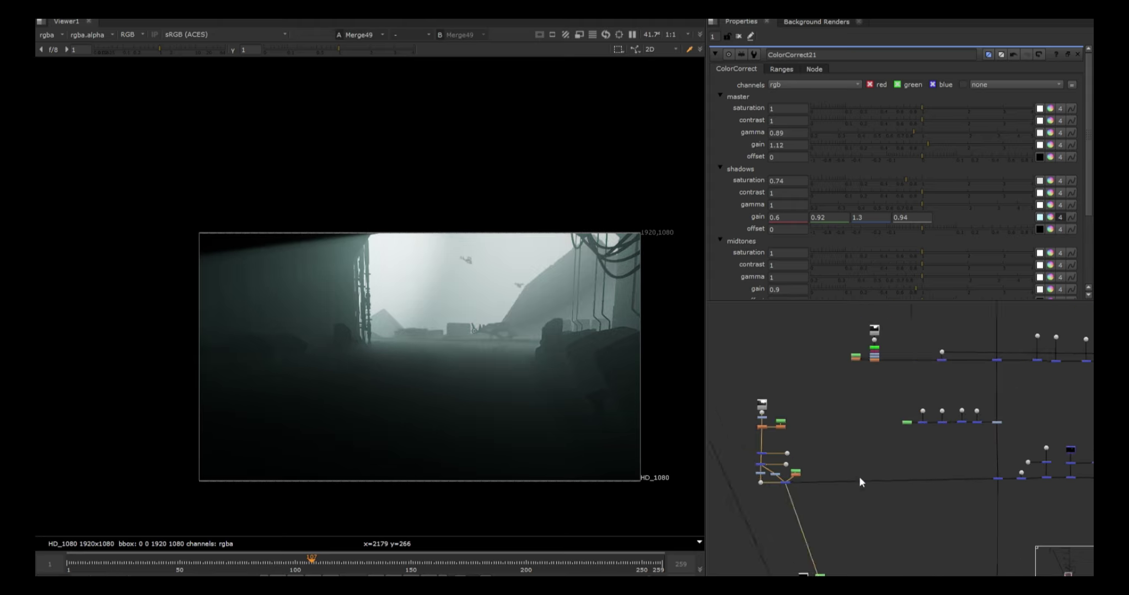
pyautogui.scroll(5, 892, 481)
pyautogui.moveTo(864, 474); pyautogui.dragTo(790, 540)
pyautogui.press('1')
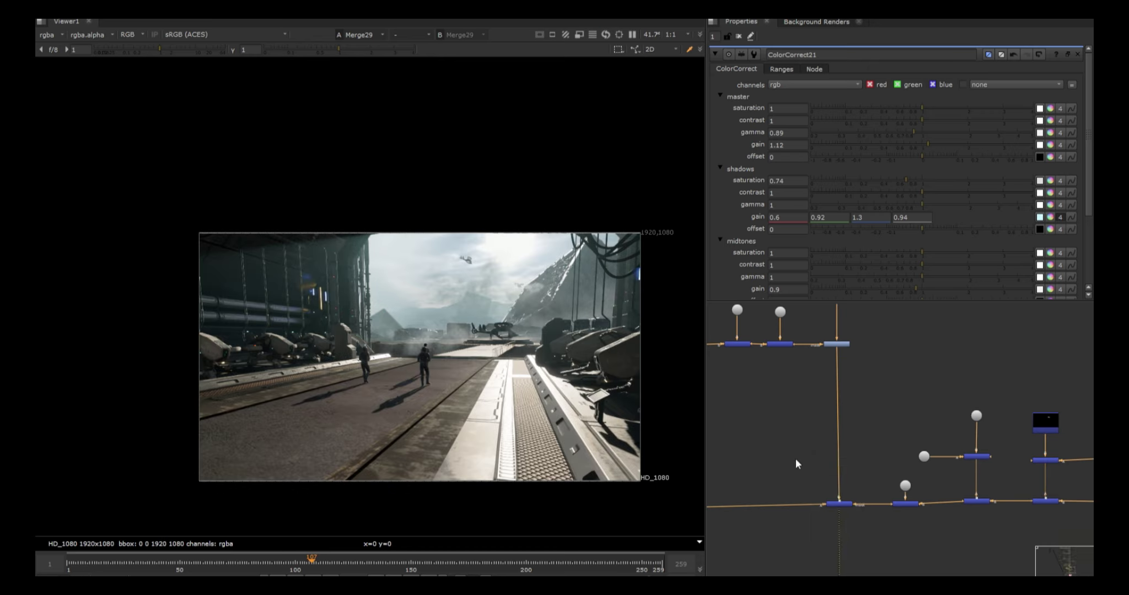
# Step: Toggle Merge29 off and on repeatedly, comparing the shot with and without the fog pass
pyautogui.moveTo(795, 458); pyautogui.dragTo(875, 541)
pyautogui.press('d')
pyautogui.press('d')
pyautogui.press('d')
pyautogui.press('d')
pyautogui.press('d')
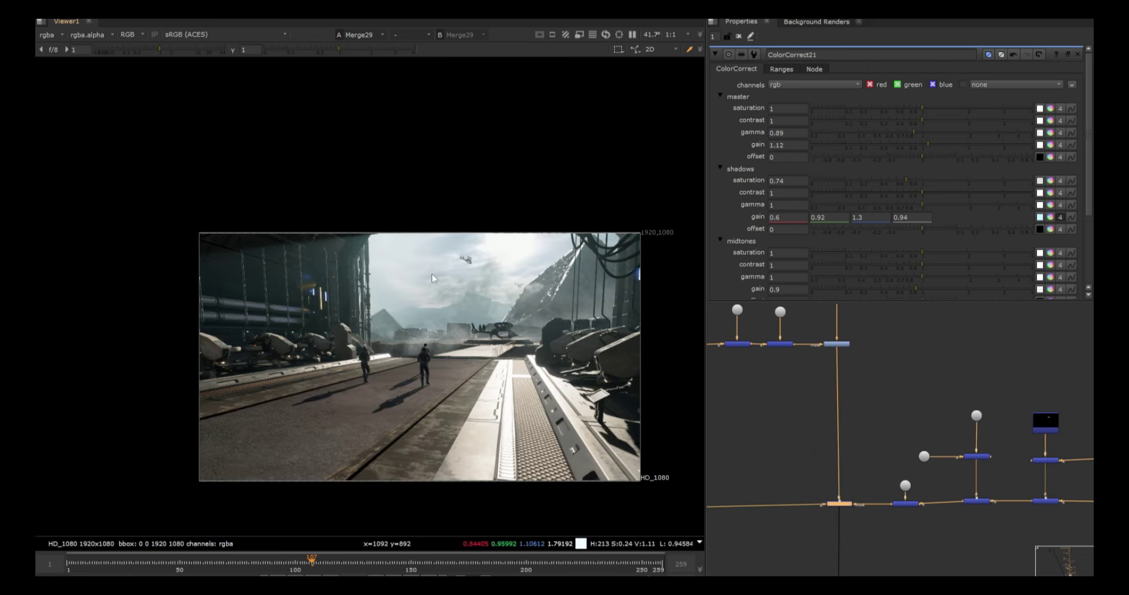
pyautogui.press('d')
pyautogui.press('d')
pyautogui.press('d')
pyautogui.scroll(-2, 892, 497)
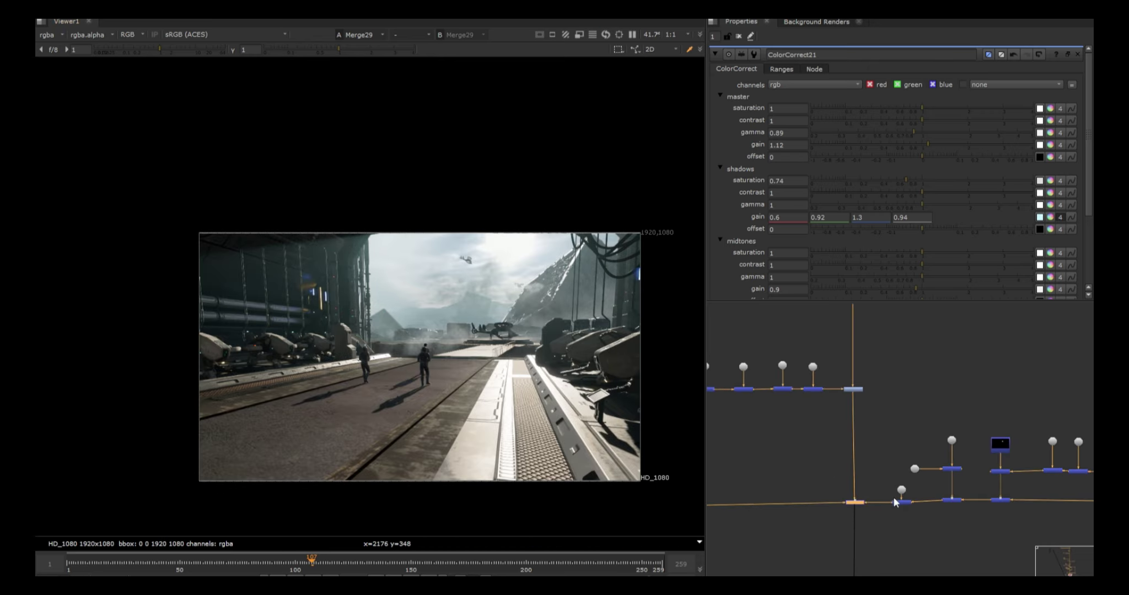
# Step: Disconnect Merge29's mask input and reconnect it to the neighbouring stencil merge, comparing the fog with and without the mask
pyautogui.scroll(3, 892, 510)
pyautogui.scroll(3, 875, 502)
pyautogui.moveTo(890, 493); pyautogui.dragTo(880, 541)
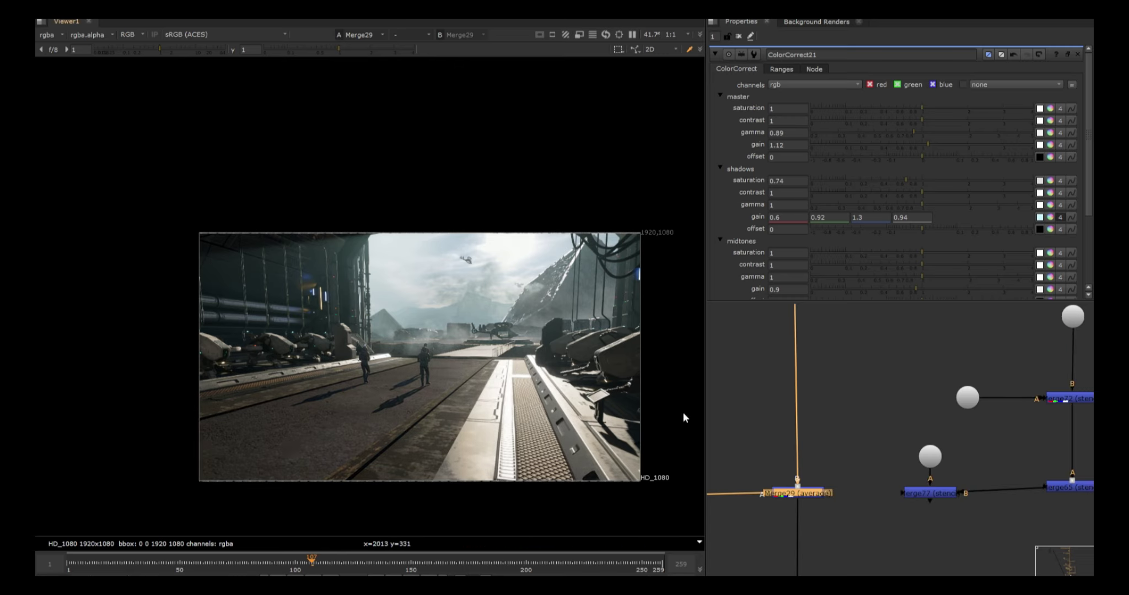
pyautogui.moveTo(834, 487); pyautogui.dragTo(924, 492)
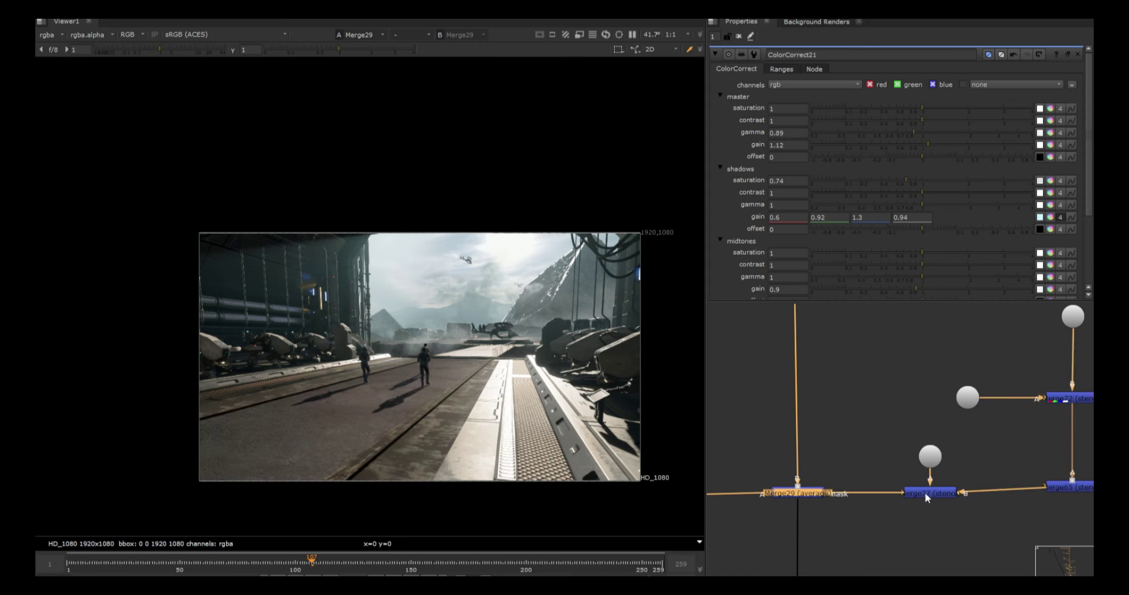
# Step: Inspect the alpha mattes feeding Merge29's mask, from Dot54 through the stencil merge below it to the shape matte at Merge68
pyautogui.scroll(7, 506, 327)
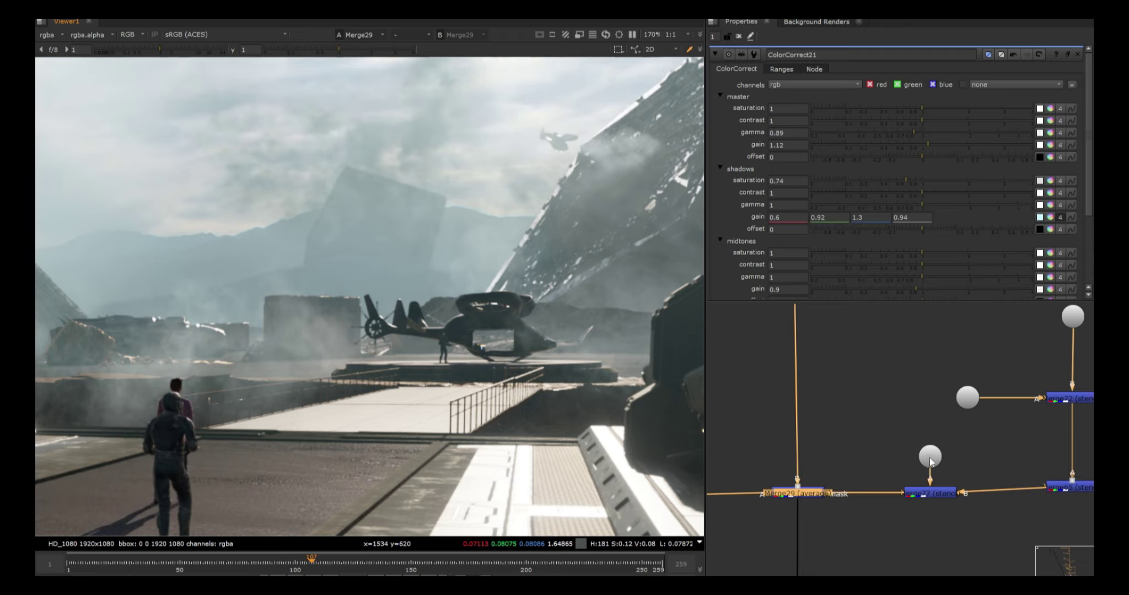
pyautogui.press('a')
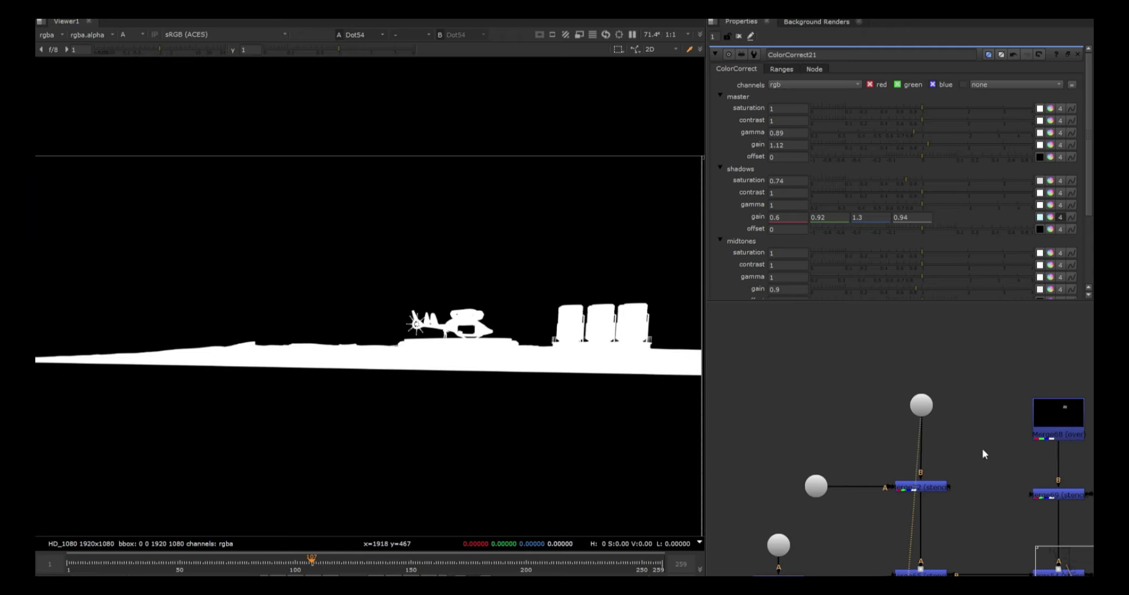
pyautogui.scroll(-2, 985, 454)
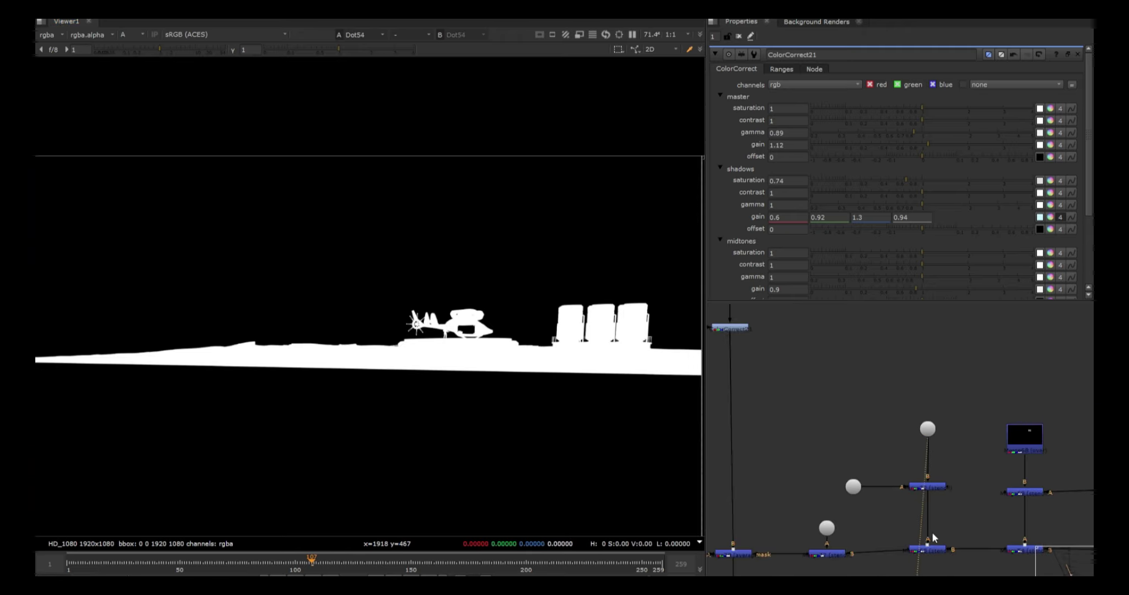
pyautogui.click(925, 549)
pyautogui.press('1')
pyautogui.press('d')
pyautogui.moveTo(960, 533); pyautogui.dragTo(830, 502, button='middle')
pyautogui.click(894, 406)
pyautogui.press('1')
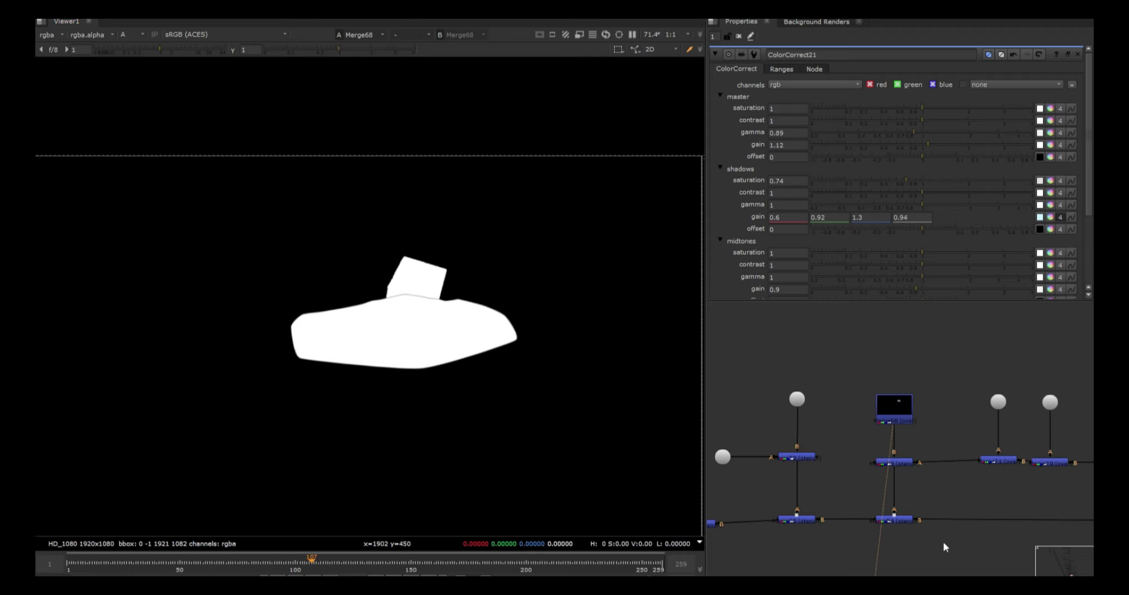
# Step: Display the combined matte at Merge54 and the last stencil merge, and return to the full-colour composite at Merge29
pyautogui.click(896, 520)
pyautogui.press('1')
pyautogui.scroll(-3, 896, 516)
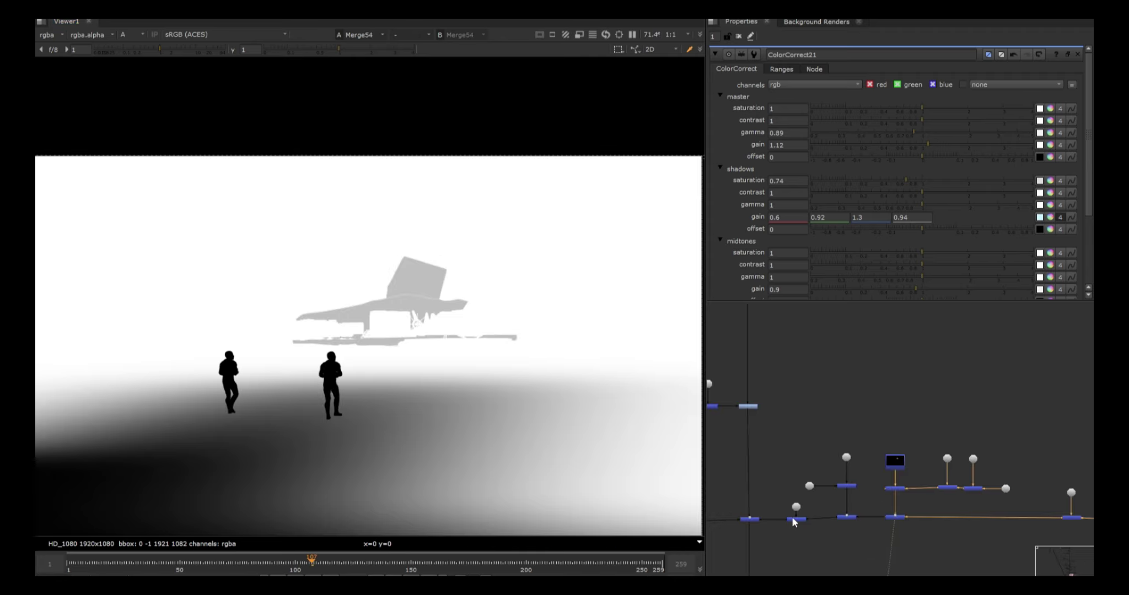
pyautogui.click(793, 518)
pyautogui.press('1')
pyautogui.click(748, 518)
pyautogui.press('1')
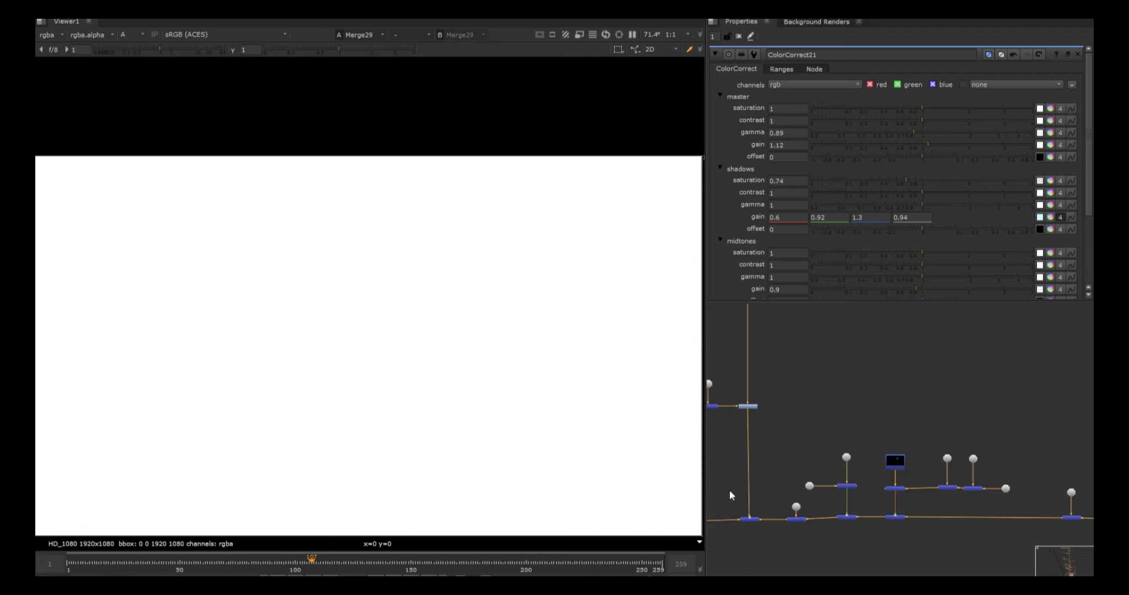
pyautogui.scroll(-5, 754, 520)
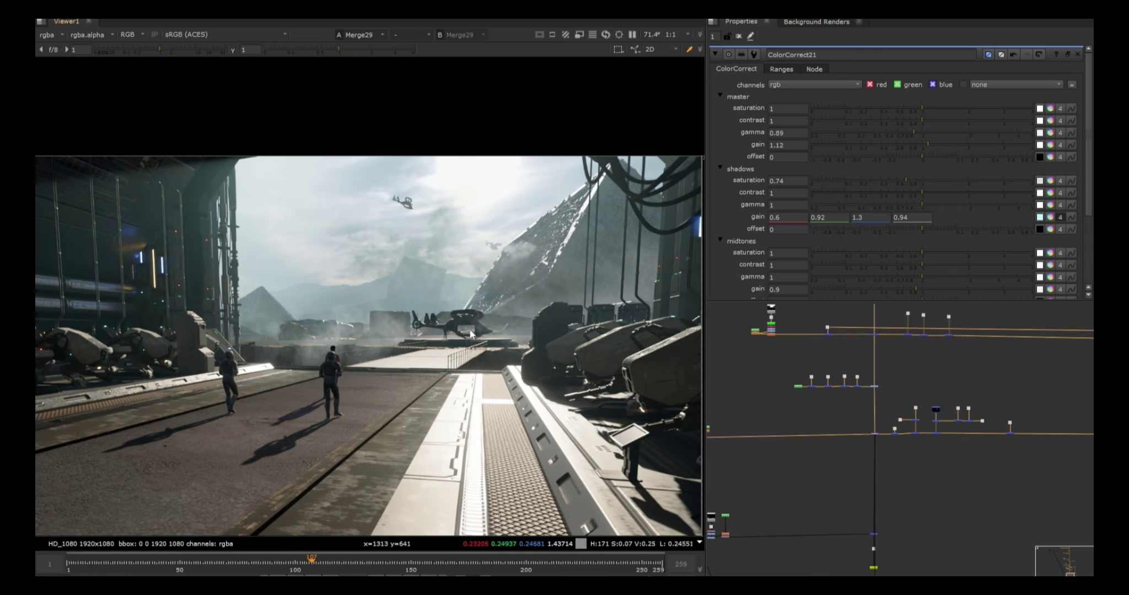
pyautogui.scroll(-3, 479, 282)
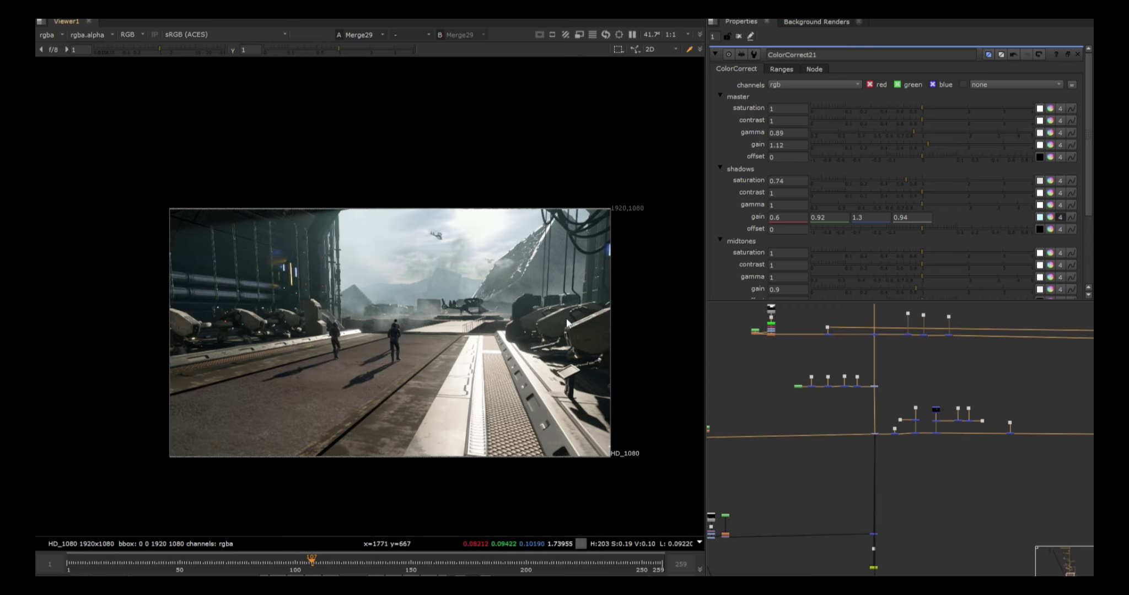
# Step: Display the Read36 foreground pass with the soldier and railing and check its alpha channel
pyautogui.moveTo(915, 477); pyautogui.dragTo(959, 420, button='middle')
pyautogui.scroll(5, 766, 457)
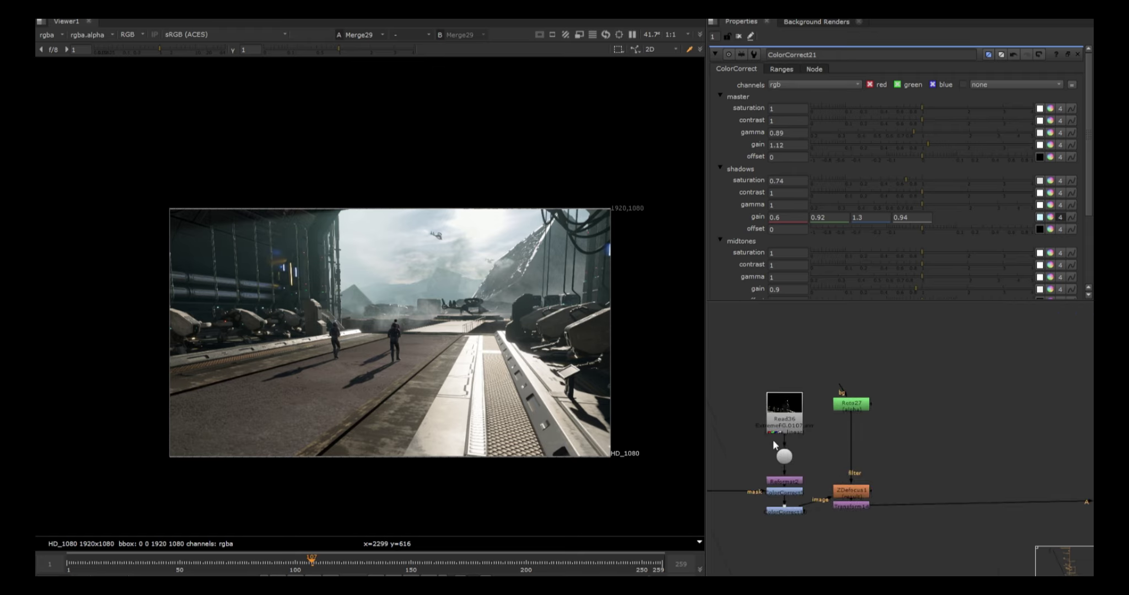
pyautogui.click(781, 416)
pyautogui.press('1')
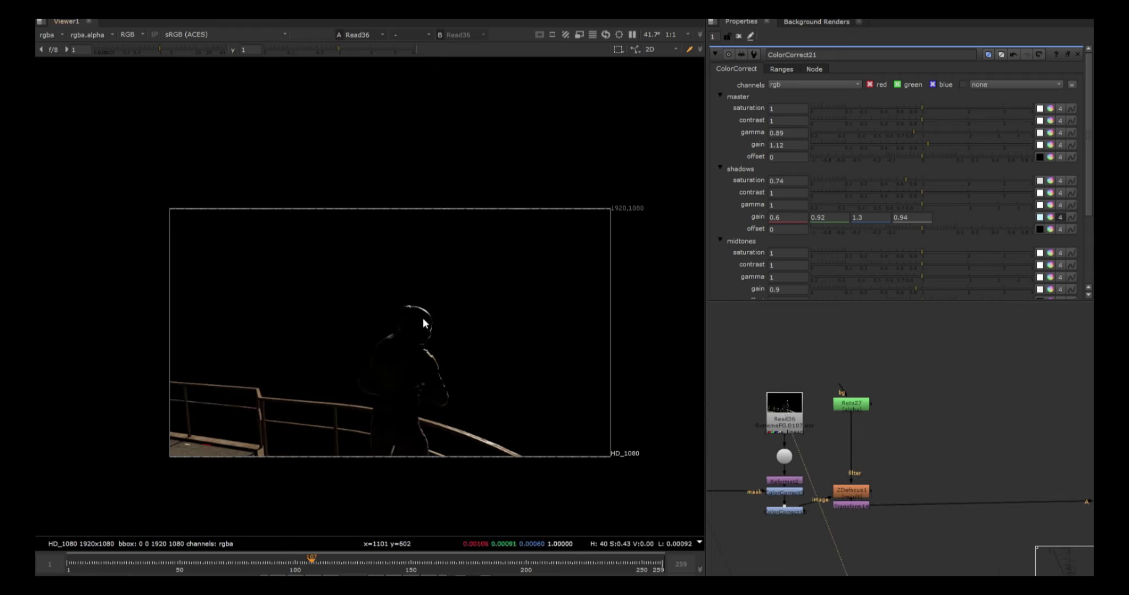
pyautogui.press('a')
pyautogui.press('a')
# Step: Display the graded foreground at the lowest colour correction below Read36 and its defocused output at Transform14
pyautogui.scroll(-3, 783, 464)
pyautogui.click(783, 464)
pyautogui.press('1')
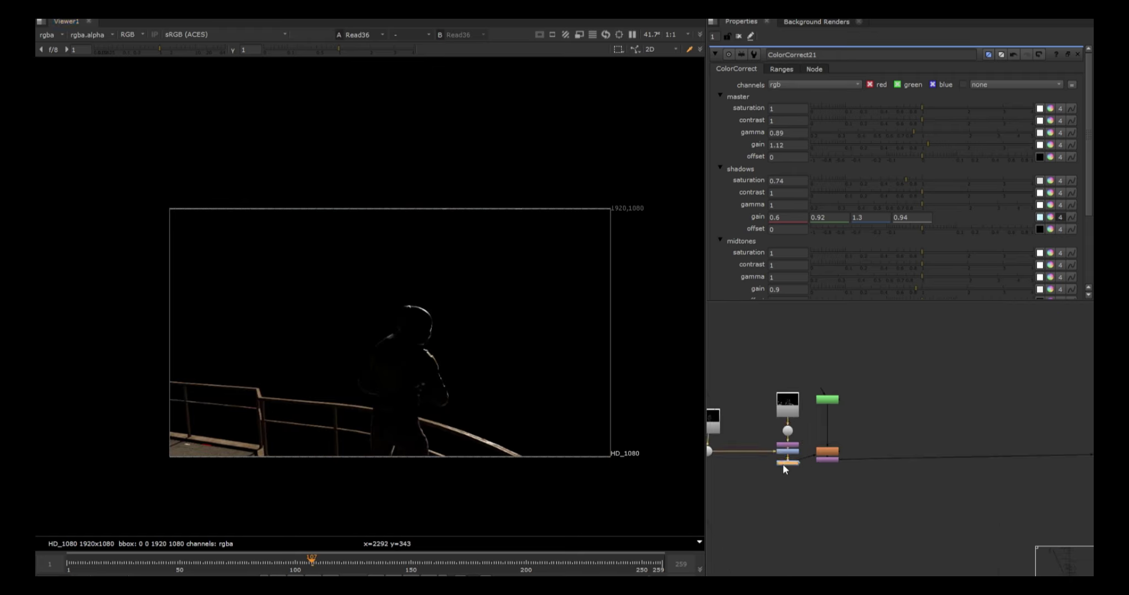
pyautogui.click(829, 461)
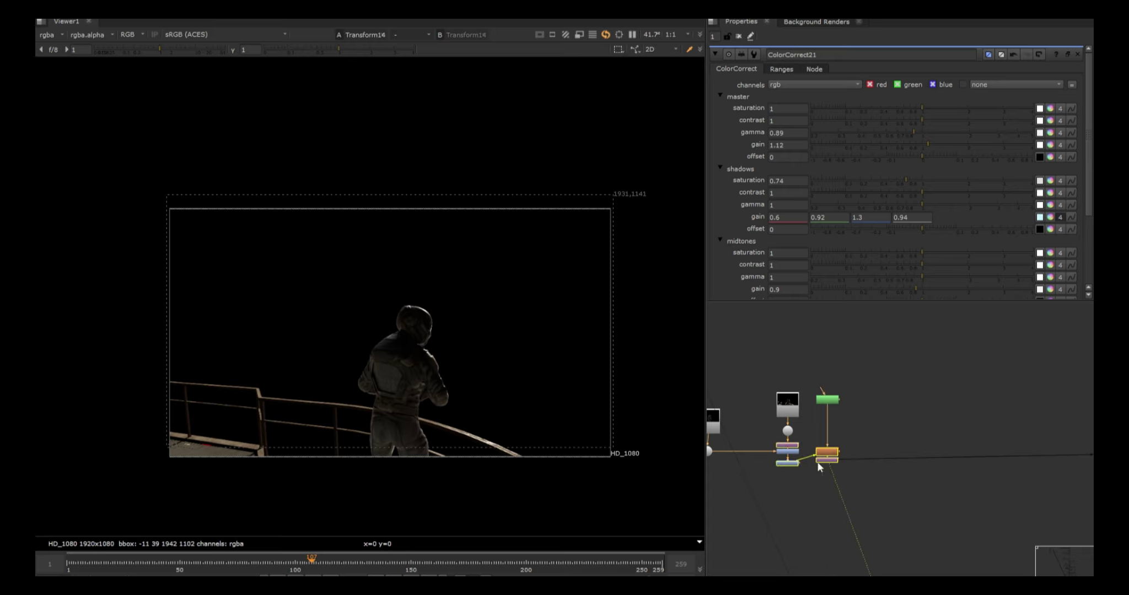
pyautogui.press('1')
pyautogui.click(849, 457)
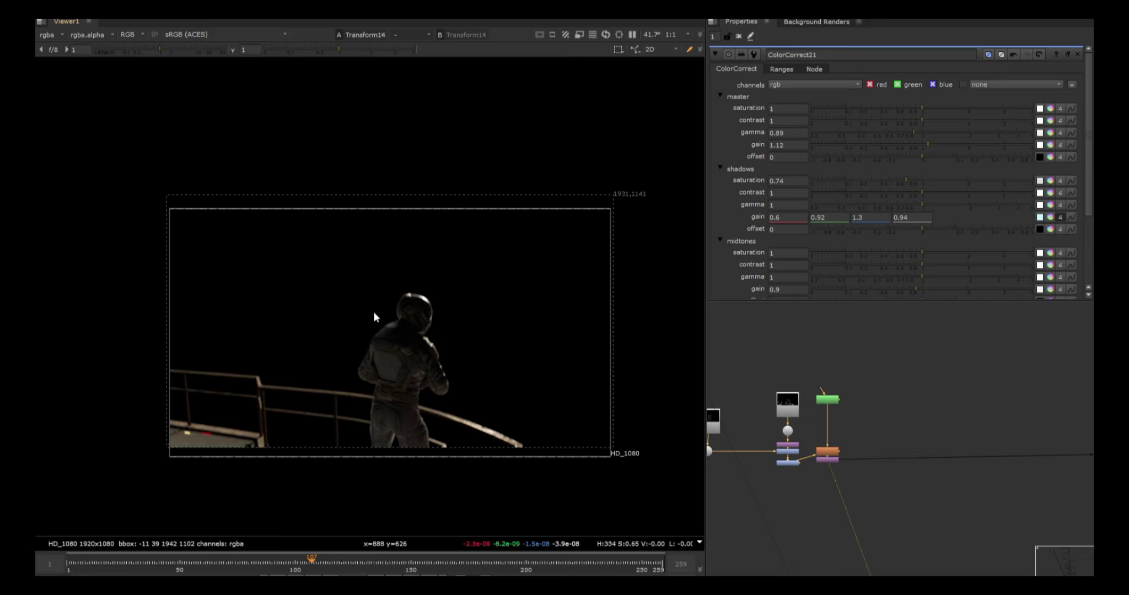
# Step: Examine the defocused highlights on the soldier's helmet and open the ZDefocus1 settings
pyautogui.scroll(5, 464, 298)
pyautogui.scroll(5, 464, 298)
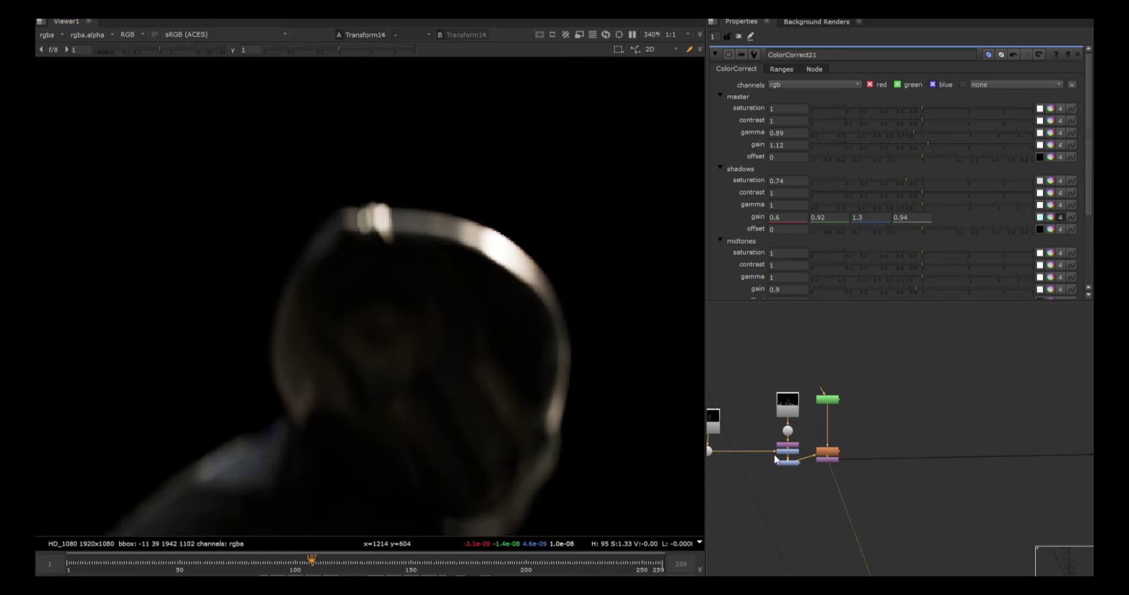
pyautogui.scroll(2, 821, 449)
pyautogui.click(813, 441)
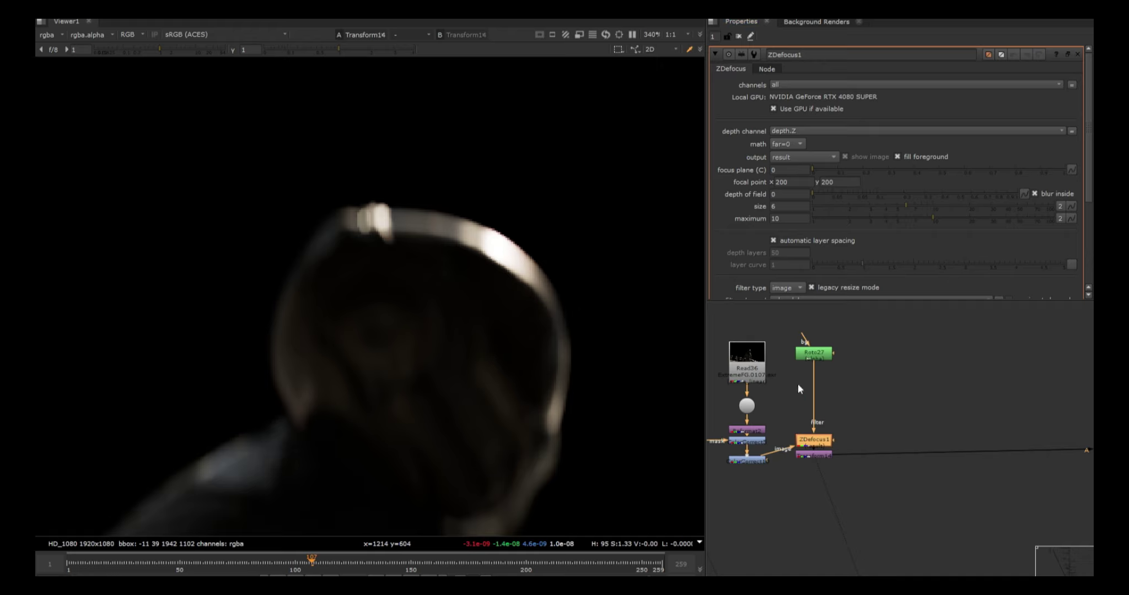
pyautogui.scroll(-6, 504, 318)
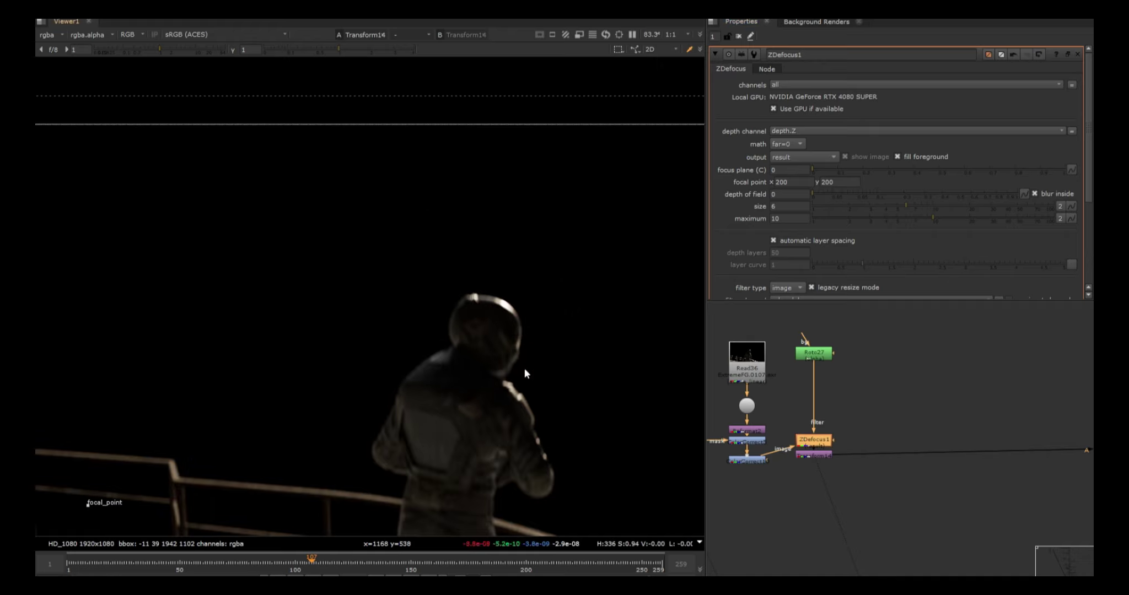
pyautogui.scroll(-3, 496, 359)
pyautogui.scroll(-1, 378, 422)
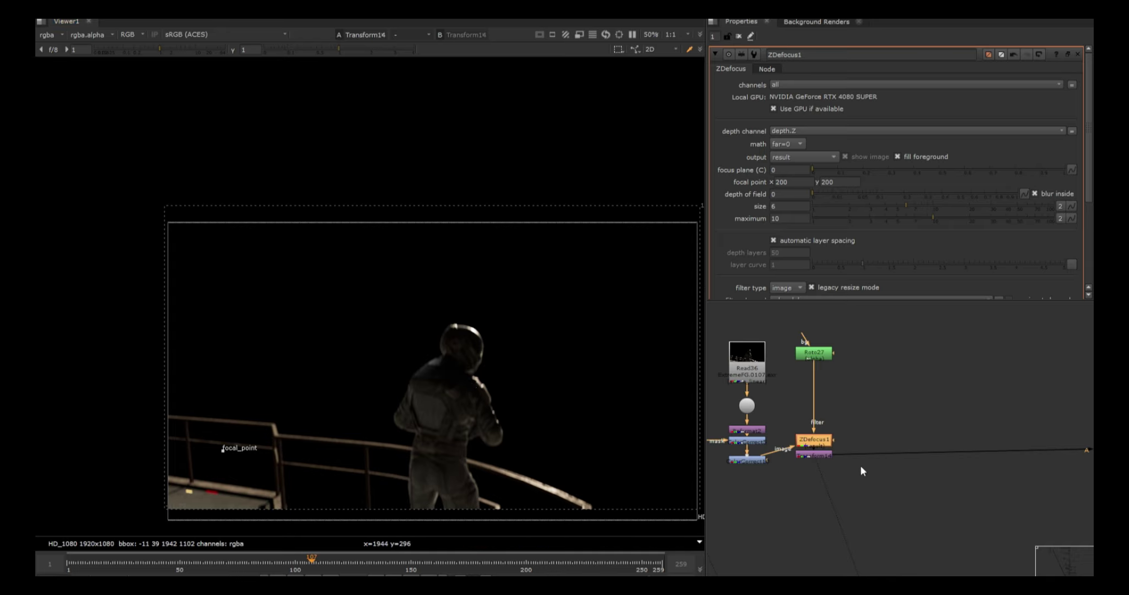
# Step: Display the composite at Merge19, where the defocused foreground joins the main node chain
pyautogui.scroll(-3, 861, 467)
pyautogui.scroll(3, 831, 446)
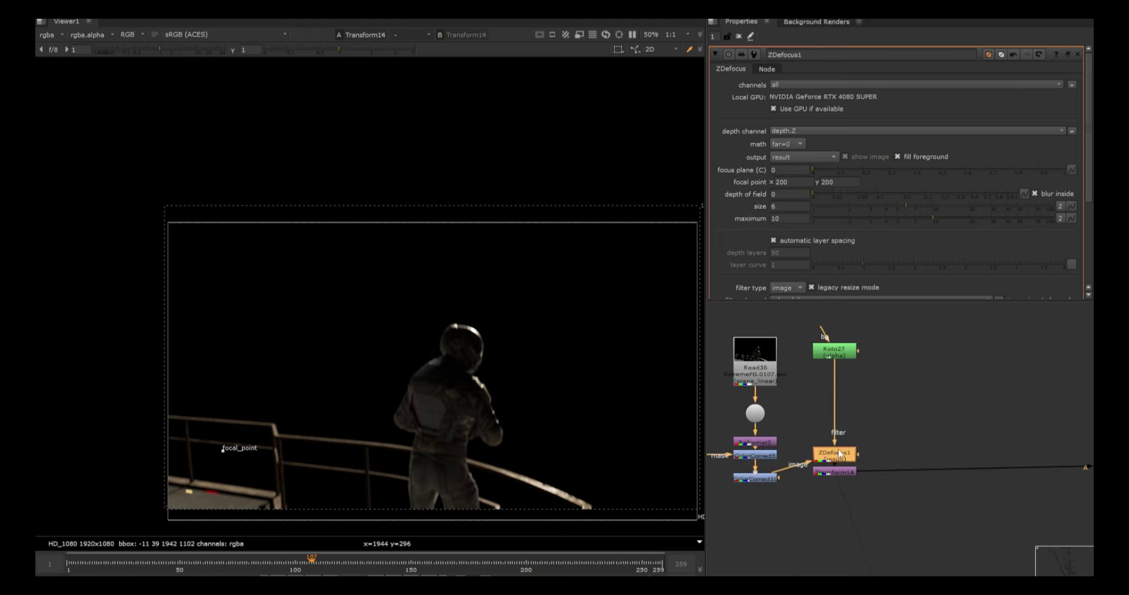
pyautogui.scroll(-2, 936, 490)
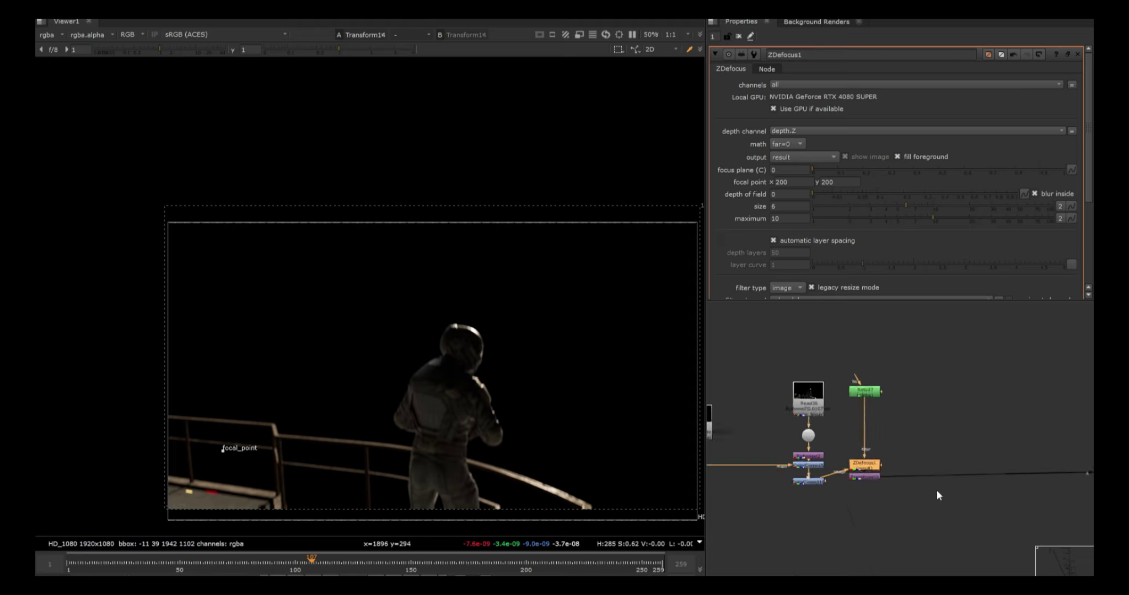
pyautogui.scroll(-4, 936, 490)
pyautogui.moveTo(1015, 472); pyautogui.dragTo(848, 448, button='middle')
pyautogui.scroll(3, 956, 448)
pyautogui.moveTo(953, 443); pyautogui.dragTo(865, 474)
pyautogui.press('1')
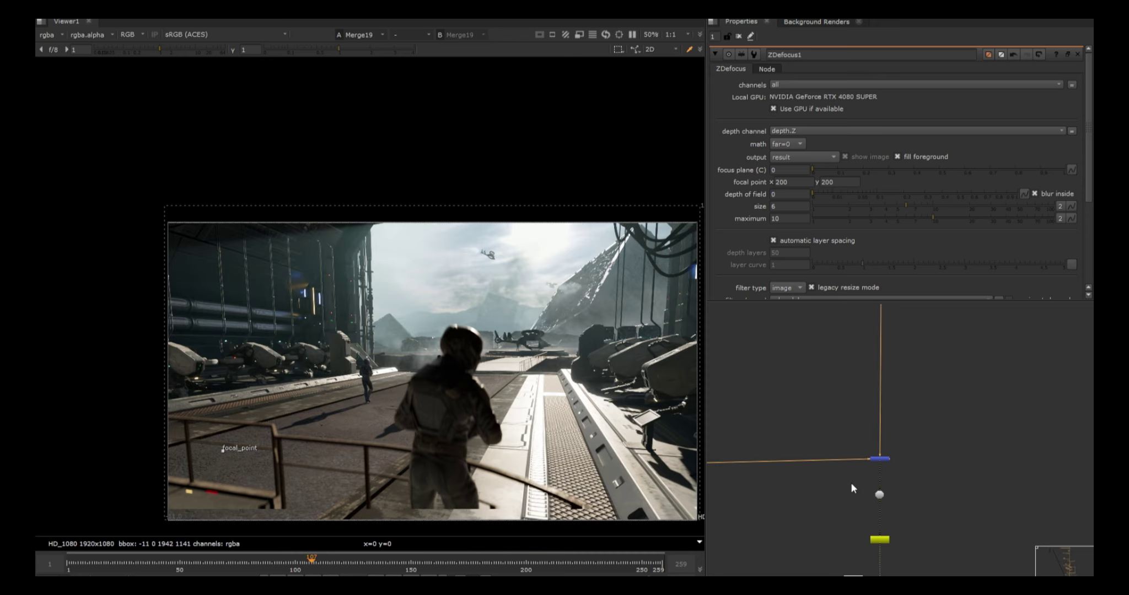
# Step: Follow the main chain down past Write1 and display the rendered precomp at Read25
pyautogui.moveTo(864, 514); pyautogui.dragTo(908, 397, button='middle')
pyautogui.scroll(3, 894, 476)
pyautogui.click(949, 374)
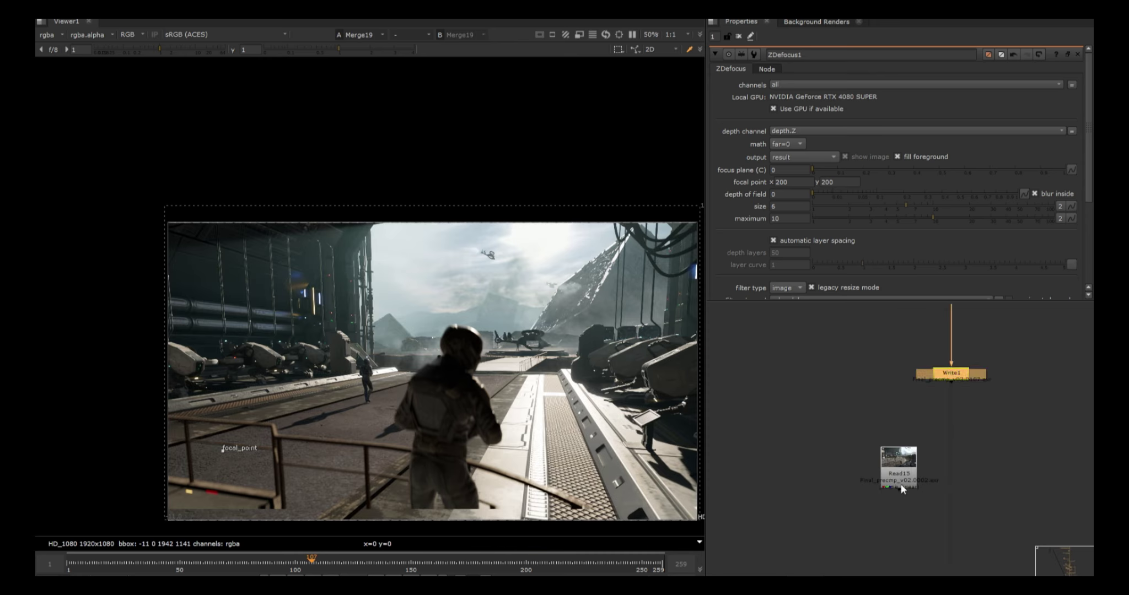
pyautogui.scroll(-3, 900, 485)
pyautogui.moveTo(889, 547); pyautogui.dragTo(899, 407, button='middle')
pyautogui.click(931, 523)
pyautogui.press('1')
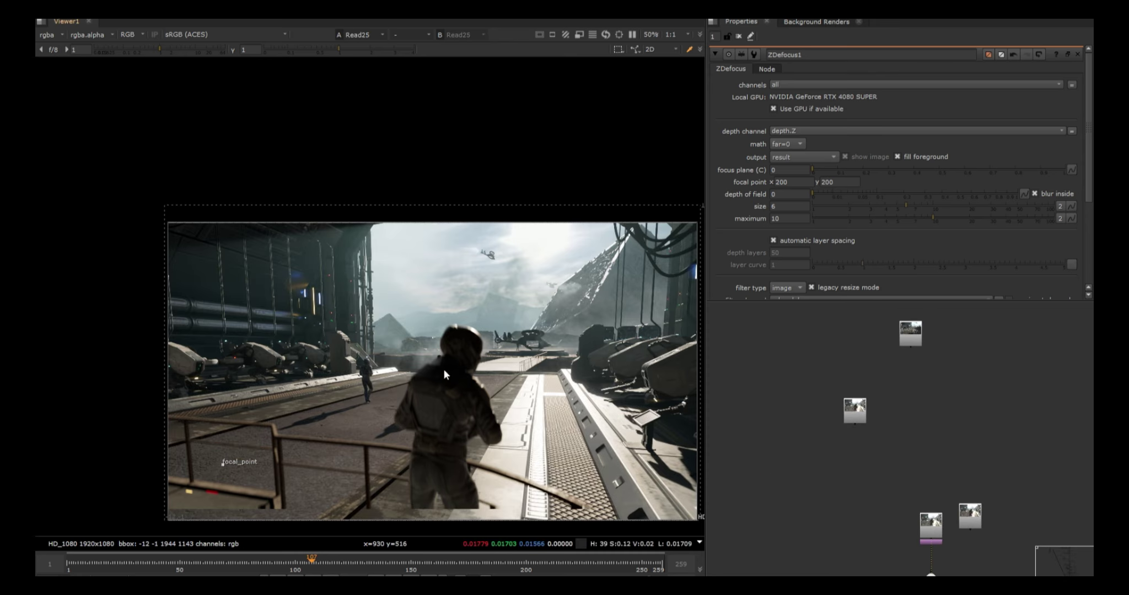
# Step: Close all open node properties and move the Read25 precomp forward in time to review the foreground soldier
pyautogui.click(738, 37)
pyautogui.scroll(-2, 560, 383)
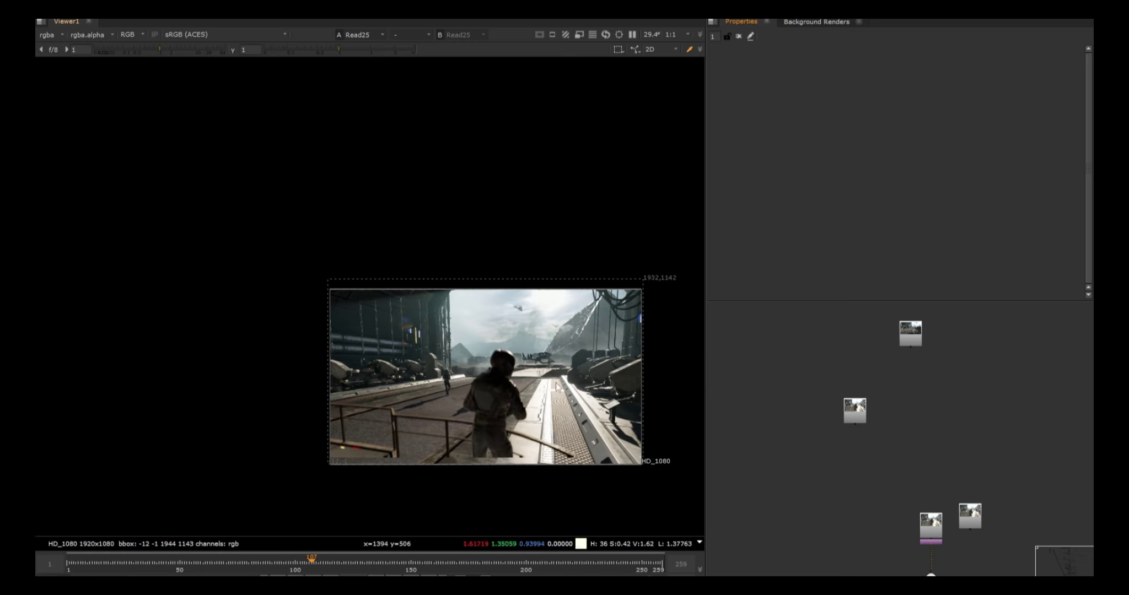
pyautogui.click(376, 579)
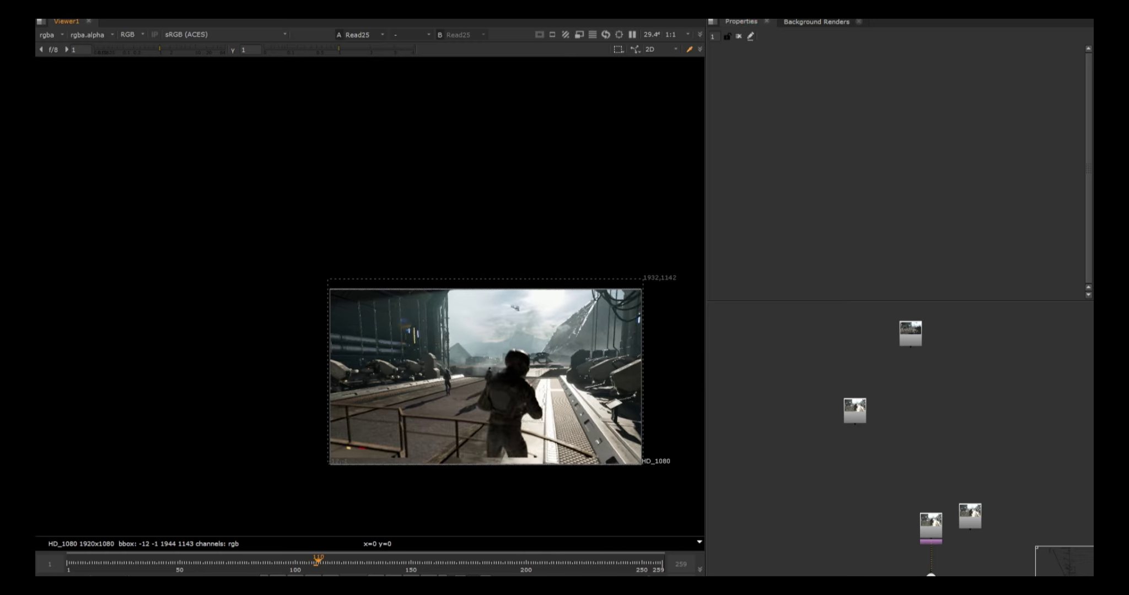
pyautogui.click(377, 580)
pyautogui.scroll(1, 541, 349)
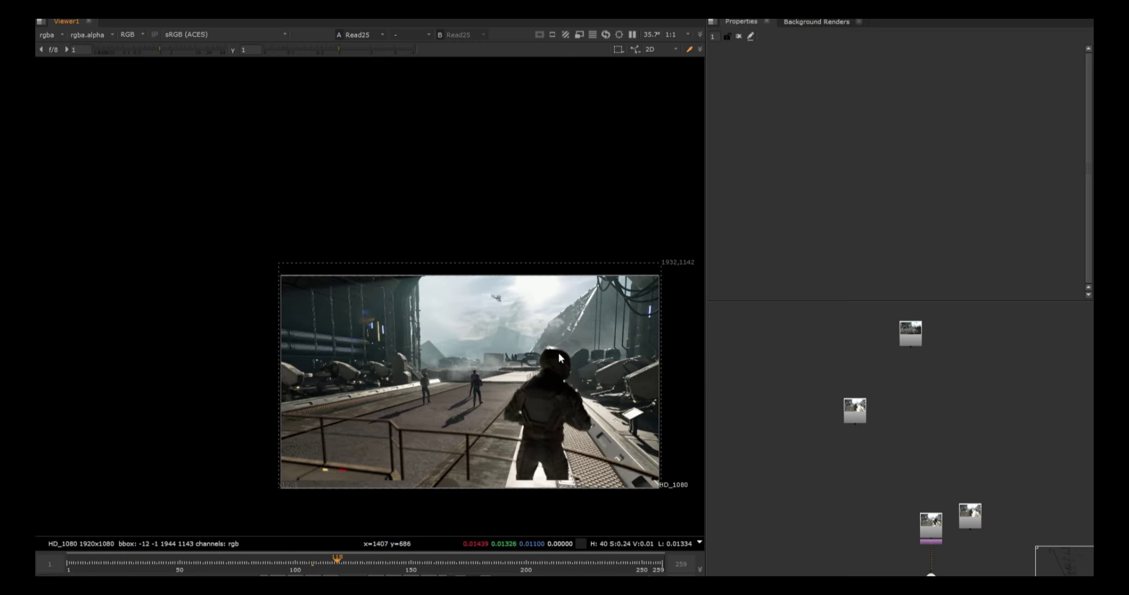
pyautogui.scroll(-2, 791, 459)
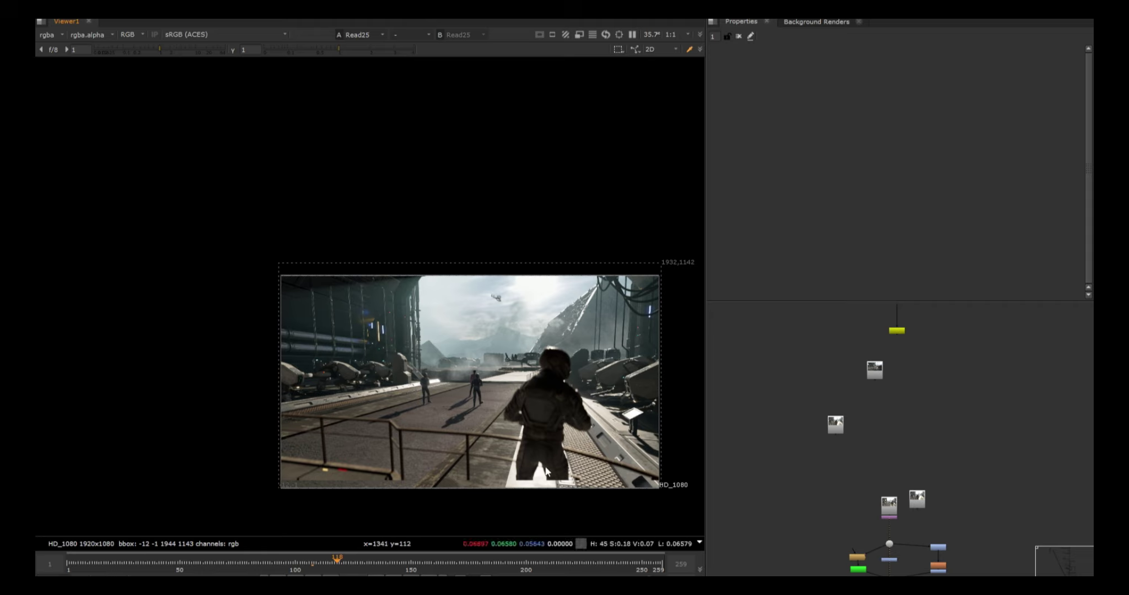
# Step: Mark the lower strip of the frame with a sample box and preview the shot under a 2.35:1 viewer mask
pyautogui.keyDown('ctrl'); pyautogui.keyDown('shift'); pyautogui.moveTo(497, 349); pyautogui.dragTo(599, 475); pyautogui.keyUp('shift'); pyautogui.keyUp('ctrl')
pyautogui.moveTo(423, 366); pyautogui.dragTo(605, 488)
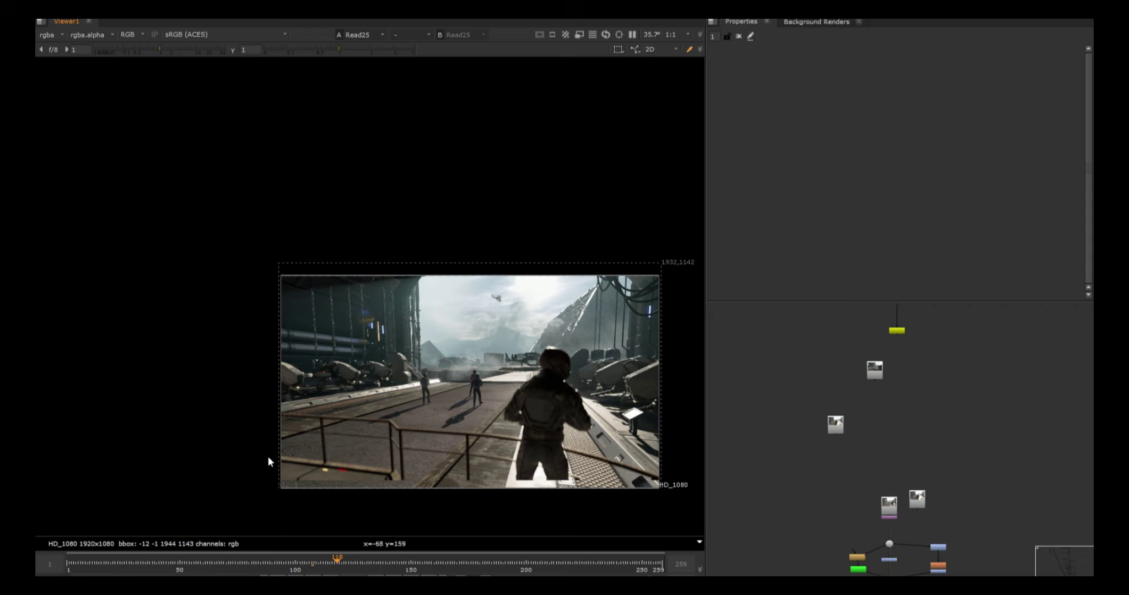
pyautogui.keyDown('ctrl'); pyautogui.keyDown('shift'); pyautogui.moveTo(277, 450); pyautogui.dragTo(695, 507); pyautogui.keyUp('shift'); pyautogui.keyUp('ctrl')
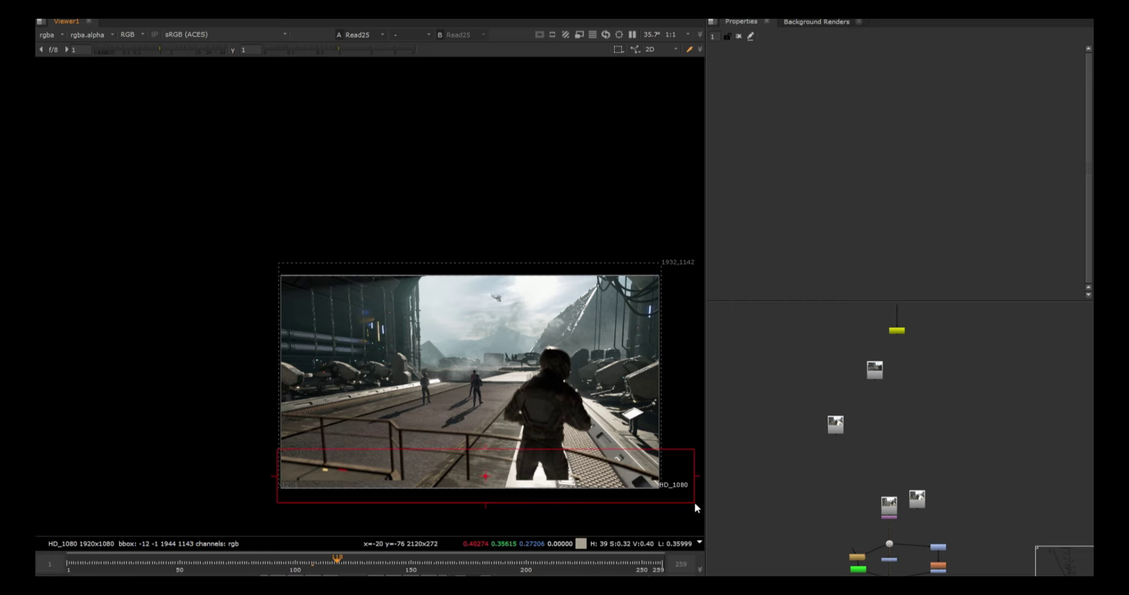
pyautogui.click(552, 34)
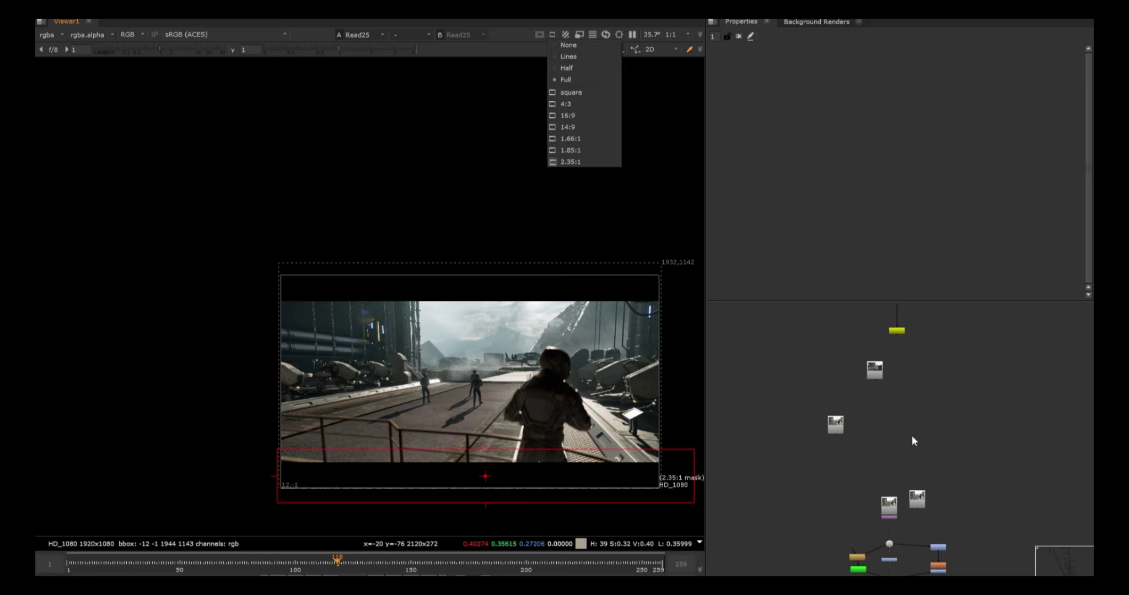
# Step: Display the foreground layer at Transform14 again with the 2.35:1 viewer mask applied
pyautogui.moveTo(853, 344); pyautogui.dragTo(950, 492, button='middle')
pyautogui.scroll(-3, 851, 409)
pyautogui.moveTo(775, 405); pyautogui.dragTo(845, 433, button='middle')
pyautogui.scroll(5, 845, 433)
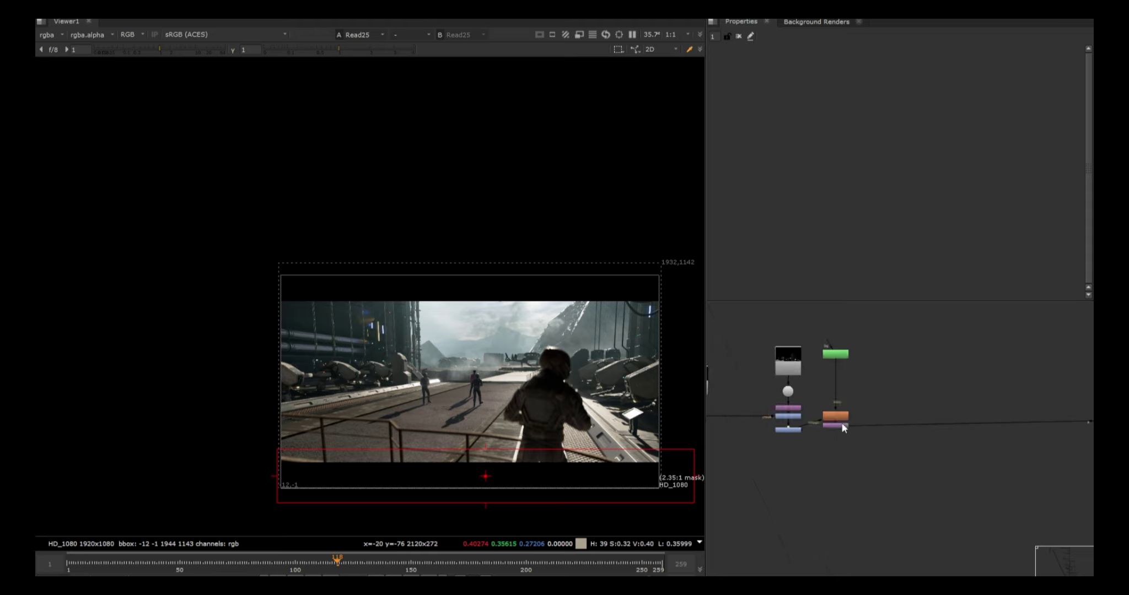
pyautogui.click(835, 425)
pyautogui.press('1')
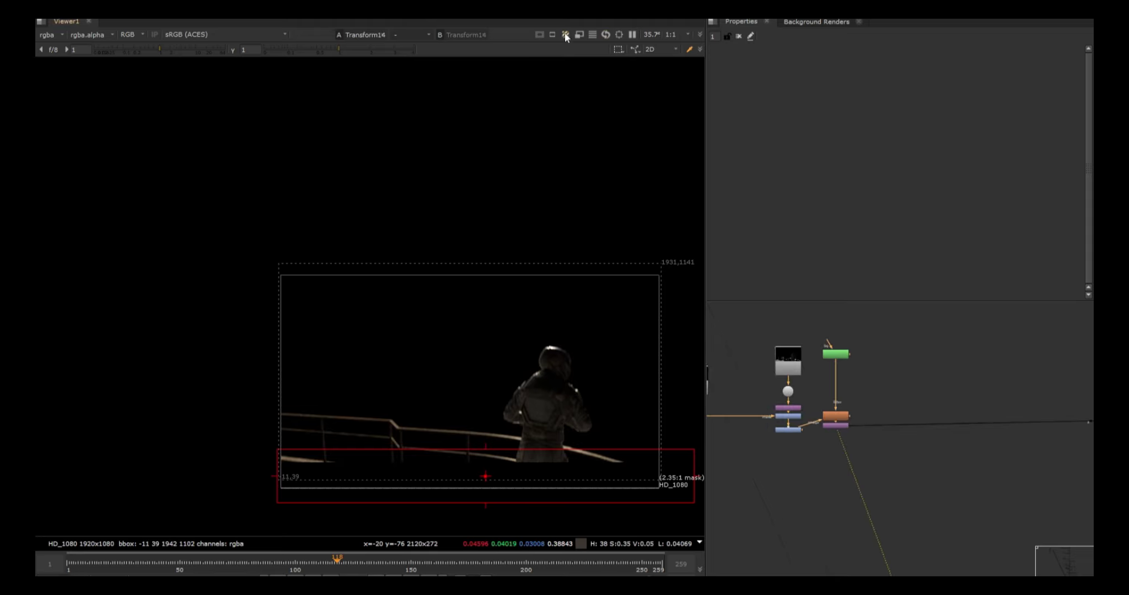
# Step: Set the viewer mask to None and clear the sample box from the frame
pyautogui.click(554, 37)
pyautogui.click(559, 45)
pyautogui.keyDown('ctrl'); pyautogui.rightClick(539, 307); pyautogui.keyUp('ctrl')
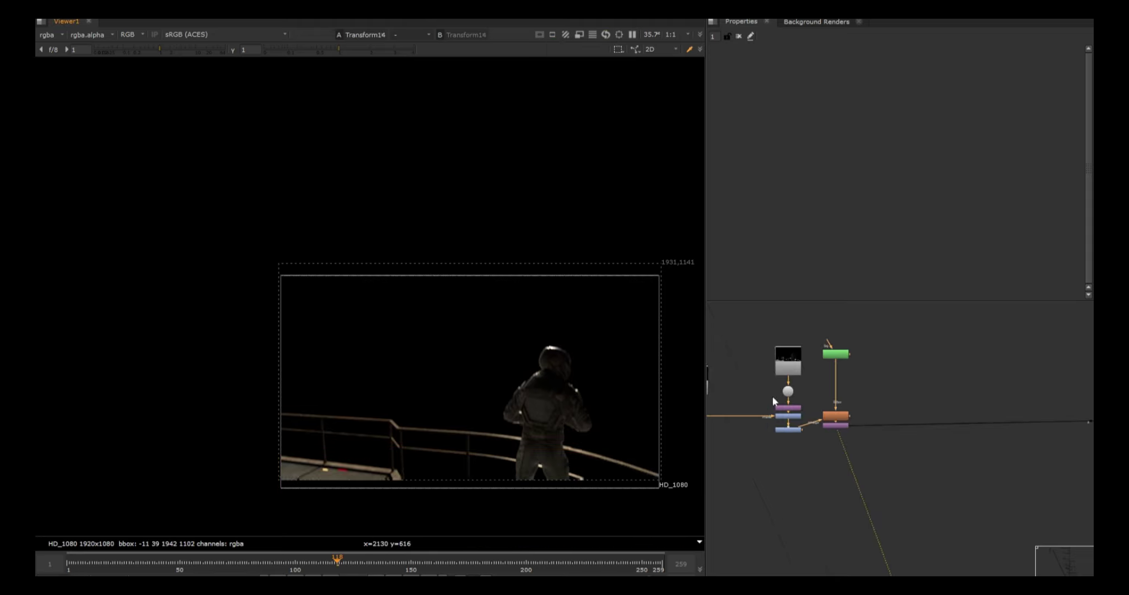
# Step: Display the rendered precomp at Crop3, directly below Read25
pyautogui.scroll(5, 788, 400)
pyautogui.press('d')
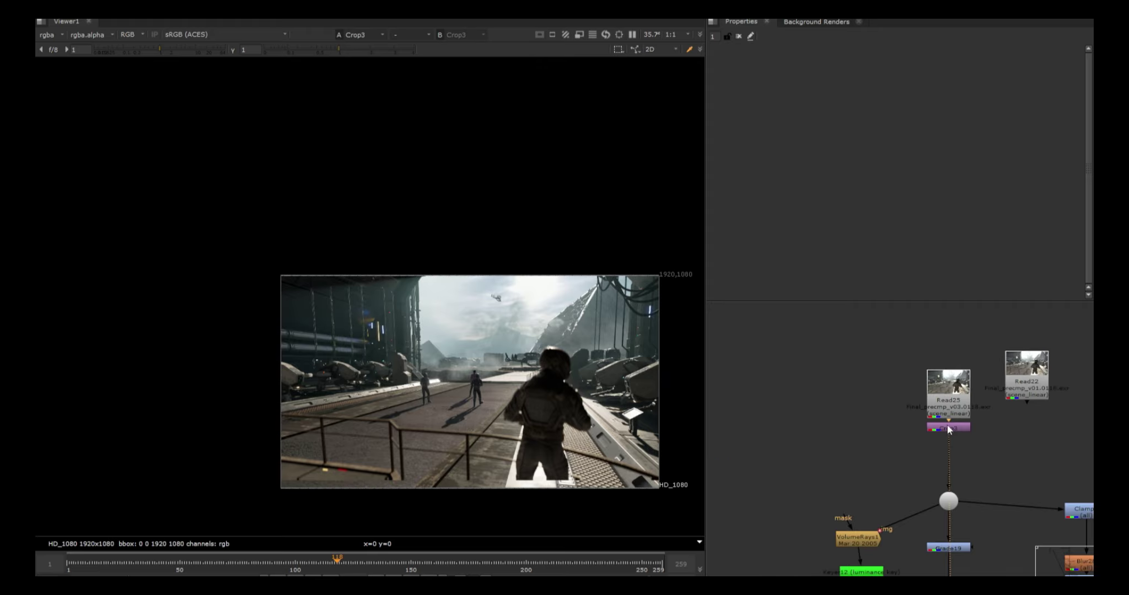
# Step: Delete the boxed selection of nodes above the precomp and move the Write1 node further down its branch
pyautogui.scroll(-8, 943, 424)
pyautogui.moveTo(978, 328); pyautogui.dragTo(904, 397)
pyautogui.press('Delete')
pyautogui.moveTo(976, 318); pyautogui.dragTo(938, 385, button='middle')
pyautogui.scroll(6, 936, 384)
pyautogui.keyDown('ctrl'); pyautogui.moveTo(931, 393); pyautogui.dragTo(931, 431); pyautogui.keyUp('ctrl')
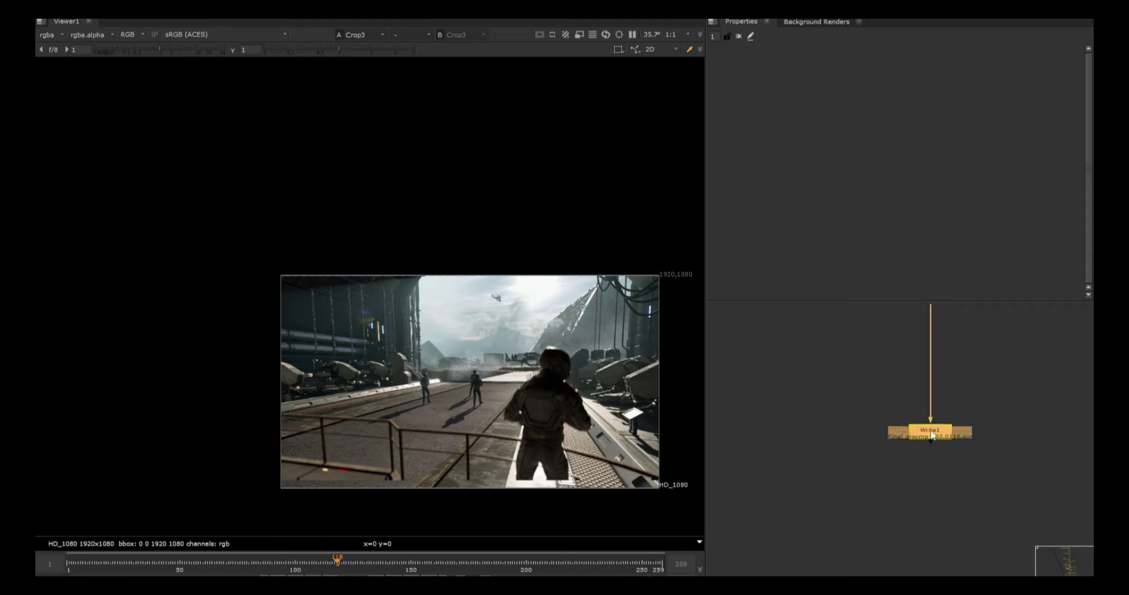
# Step: Display the VolumeRays1 output below the precomp and open the node's settings for review
pyautogui.scroll(-5, 928, 419)
pyautogui.moveTo(935, 536); pyautogui.dragTo(933, 439, button='middle')
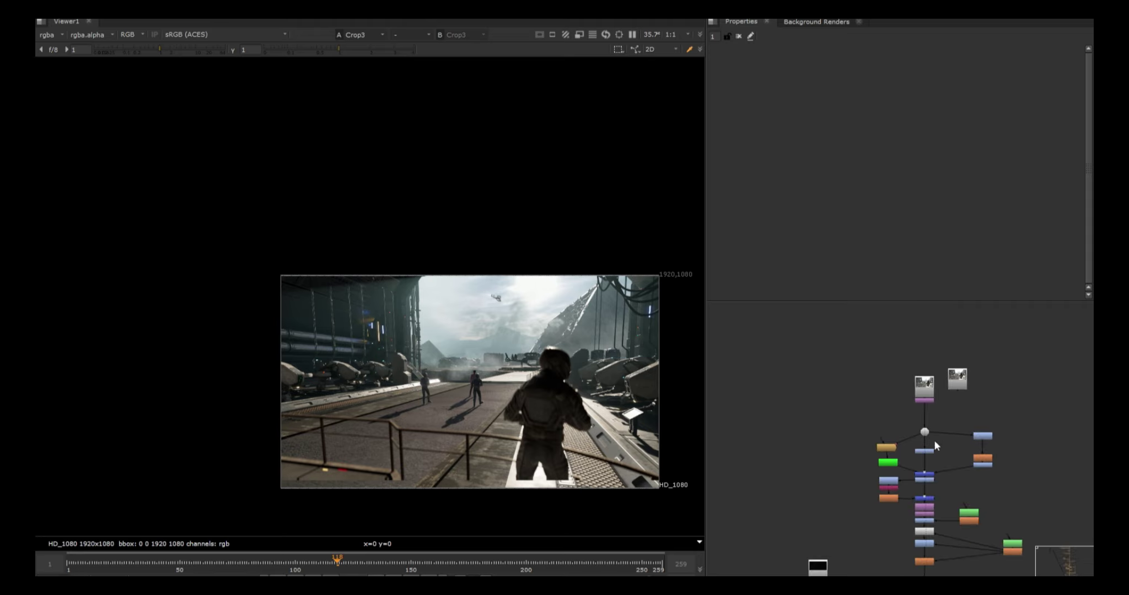
pyautogui.scroll(4, 904, 452)
pyautogui.moveTo(863, 442); pyautogui.dragTo(863, 423)
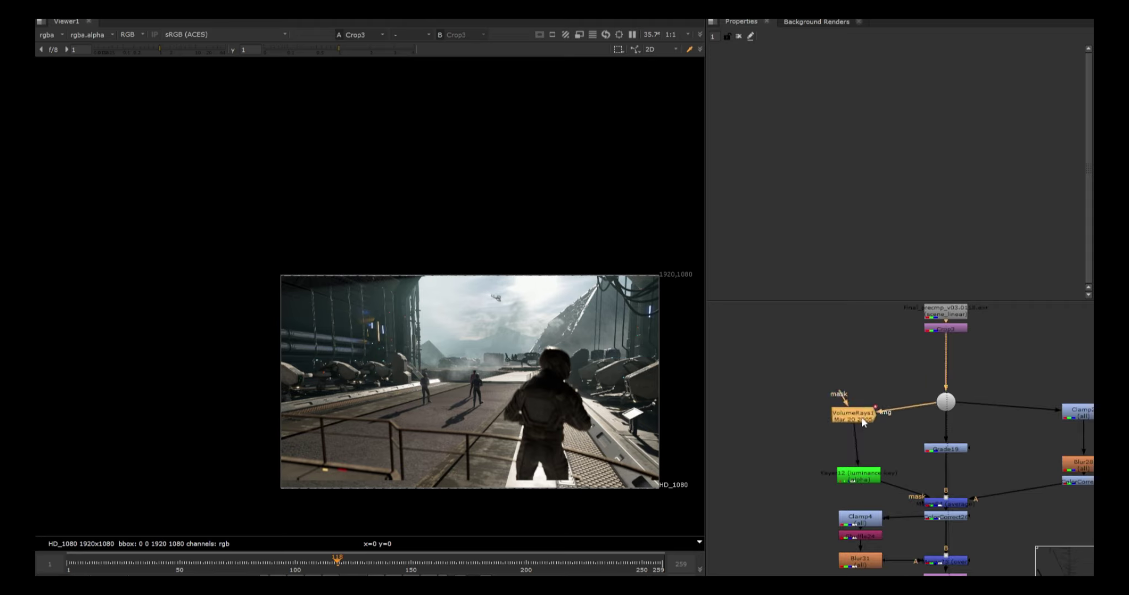
pyautogui.press('1')
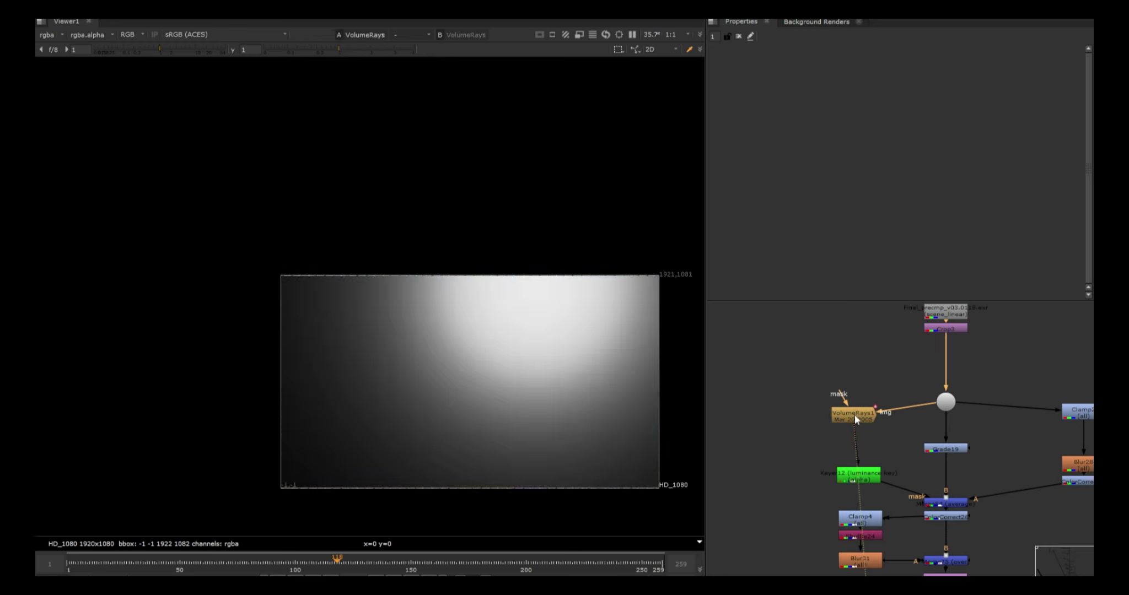
pyautogui.doubleClick(854, 414)
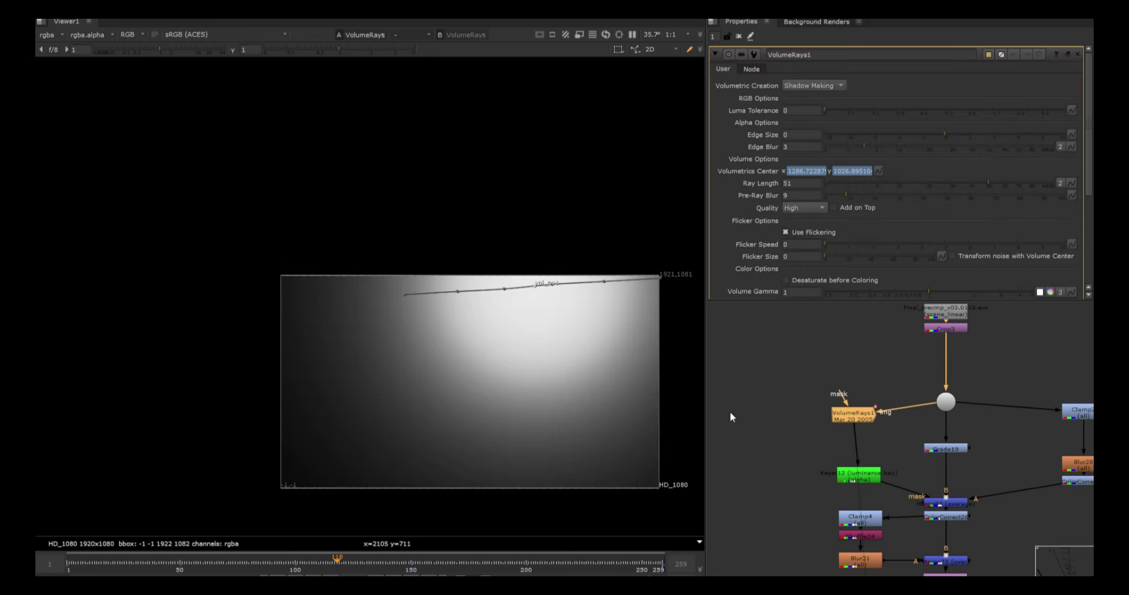
# Step: Add a second VolumeRays node beside VolumeRays1 and connect its img input to the dot below Crop3
pyautogui.press('Tab')
pyautogui.write('vol')
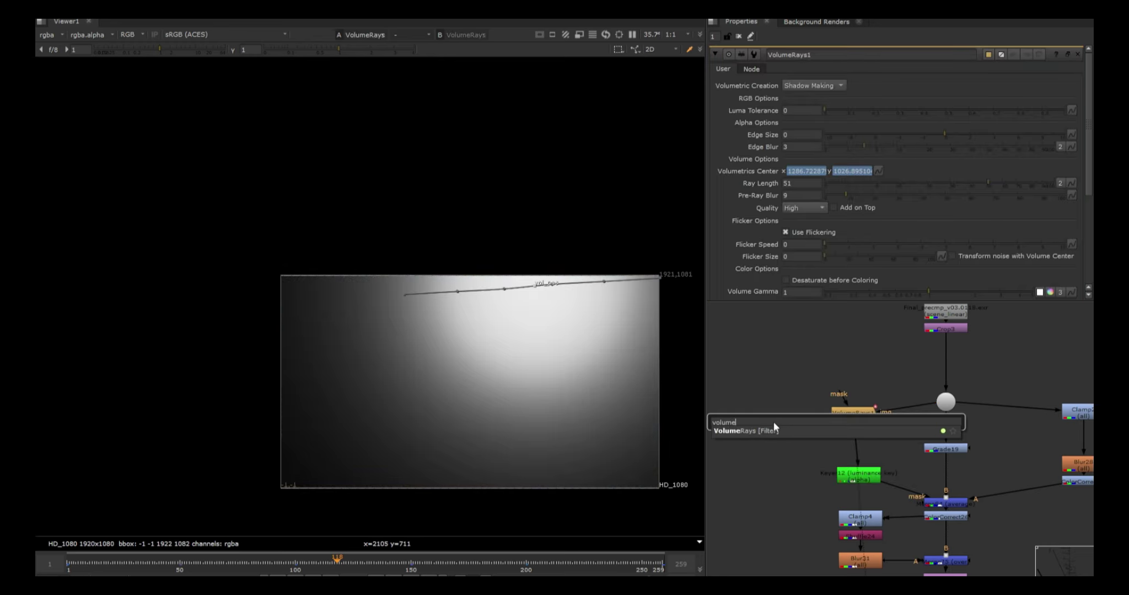
pyautogui.press('Return')
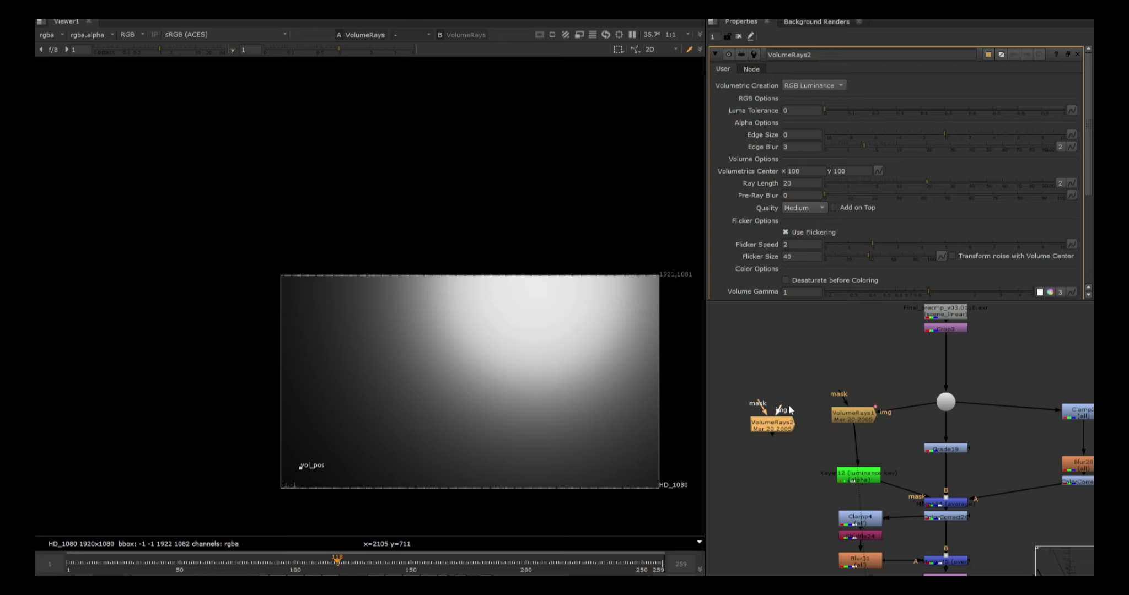
pyautogui.moveTo(785, 410); pyautogui.dragTo(945, 401)
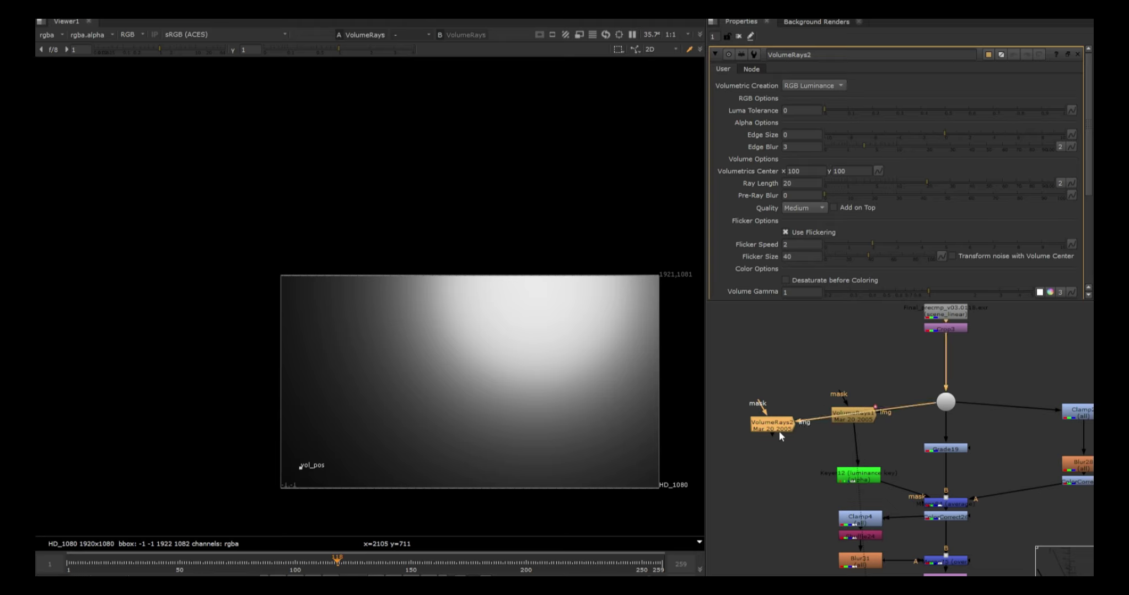
# Step: Move VolumeRays2 slightly away from VolumeRays1 and display its alpha channel
pyautogui.moveTo(779, 435); pyautogui.dragTo(764, 445)
pyautogui.press('1')
pyautogui.press('a')
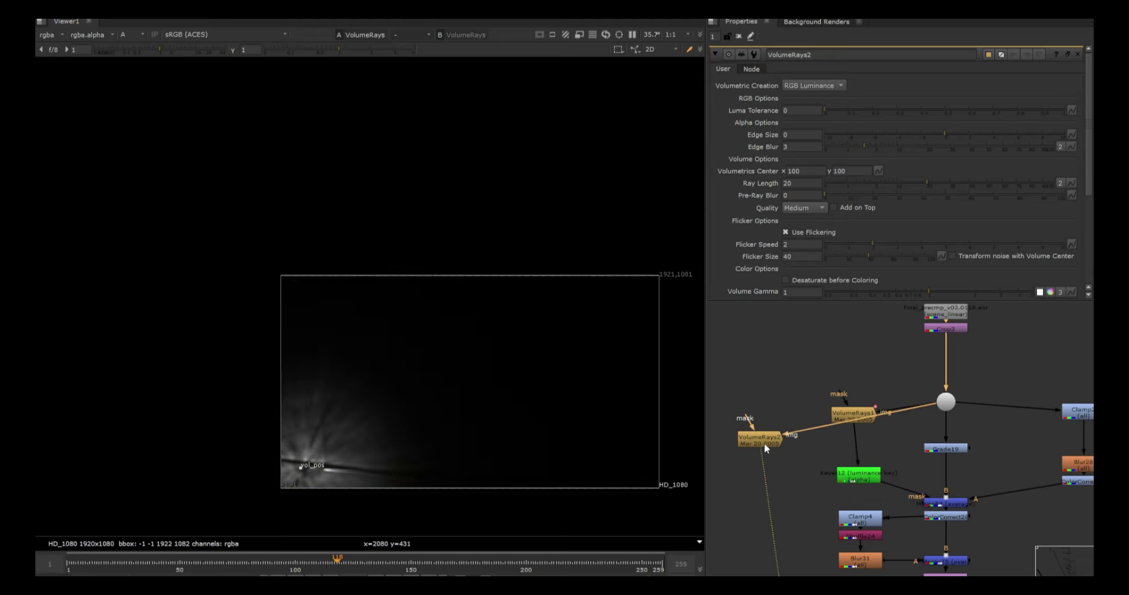